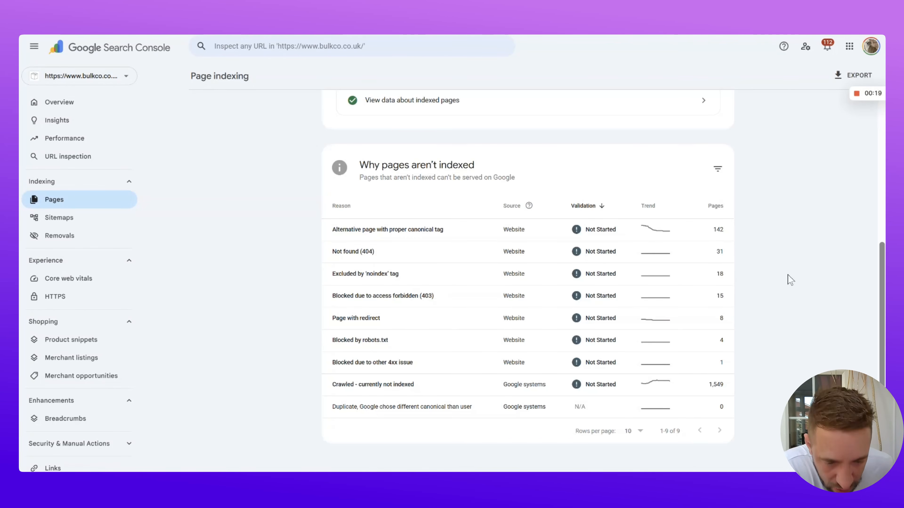
Review the page indexing chart and the list of reasons why pages aren't indexed
{"action": "scroll", "coordinate": [787, 275], "scroll_direction": "up", "scroll_amount": 5}
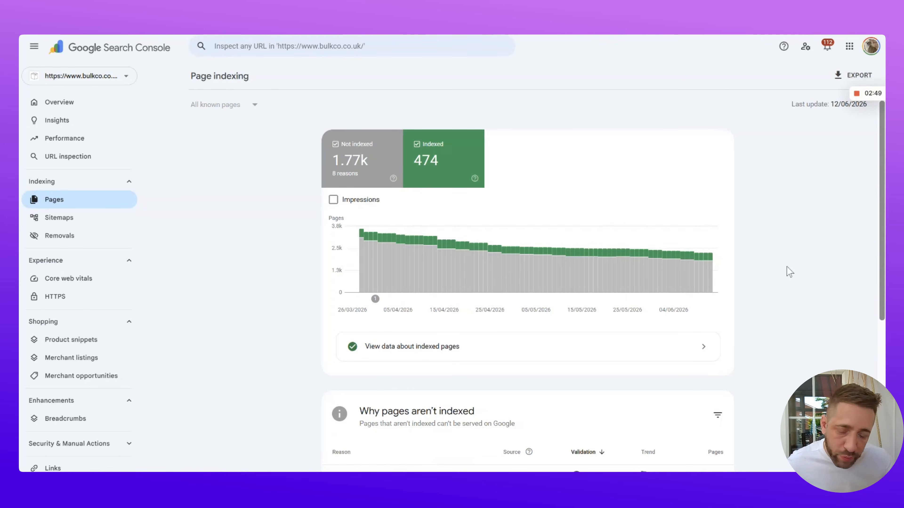
{"action": "scroll", "coordinate": [464, 181], "scroll_direction": "down", "scroll_amount": 3}
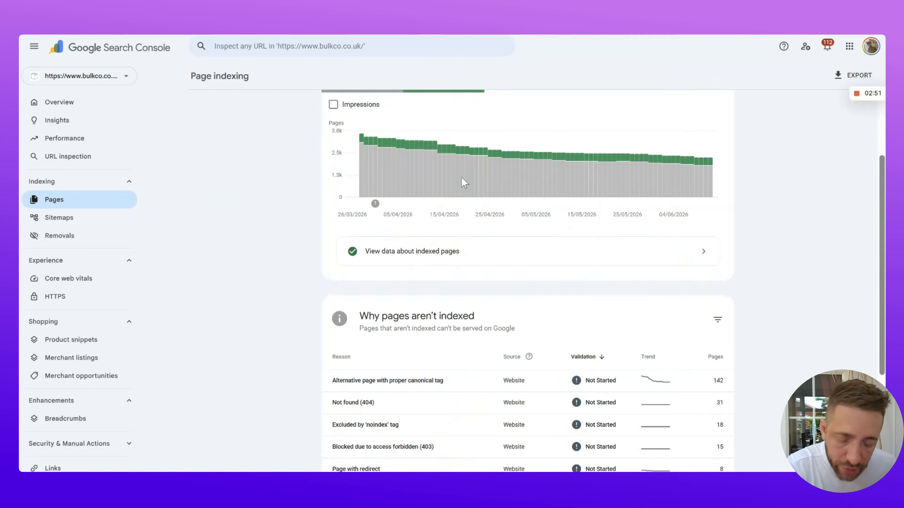
{"action": "scroll", "coordinate": [464, 182], "scroll_direction": "down", "scroll_amount": 4}
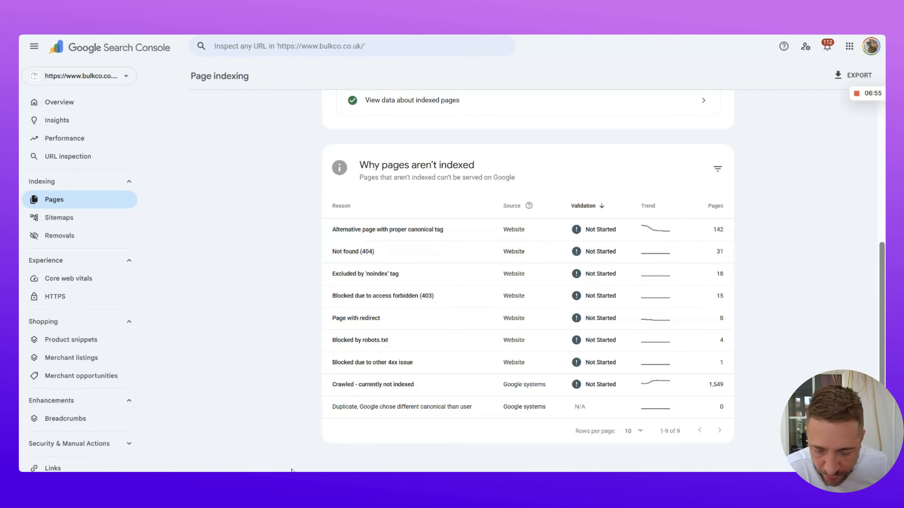
Launch Screaming Frog SEO Spider and maximize its window on this screen
{"action": "key", "text": "super"}
{"action": "type", "text": "scre"}
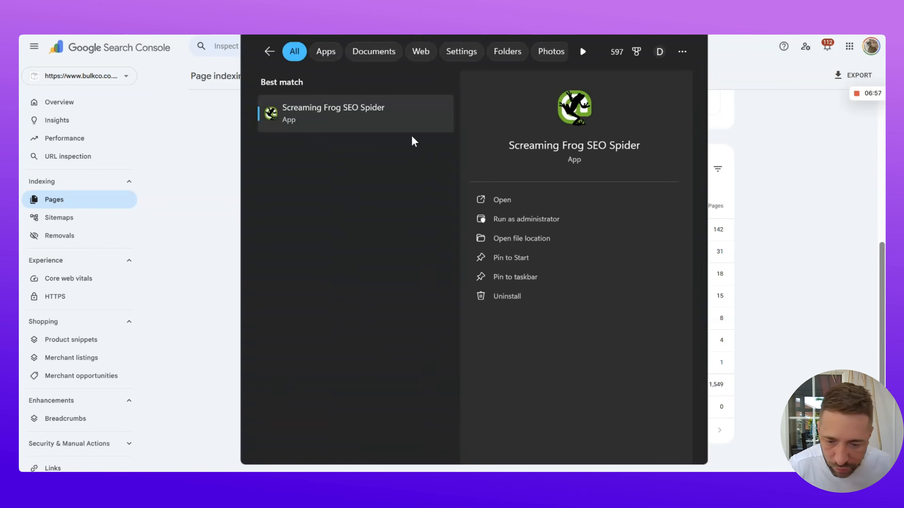
{"action": "left_click", "coordinate": [371, 126]}
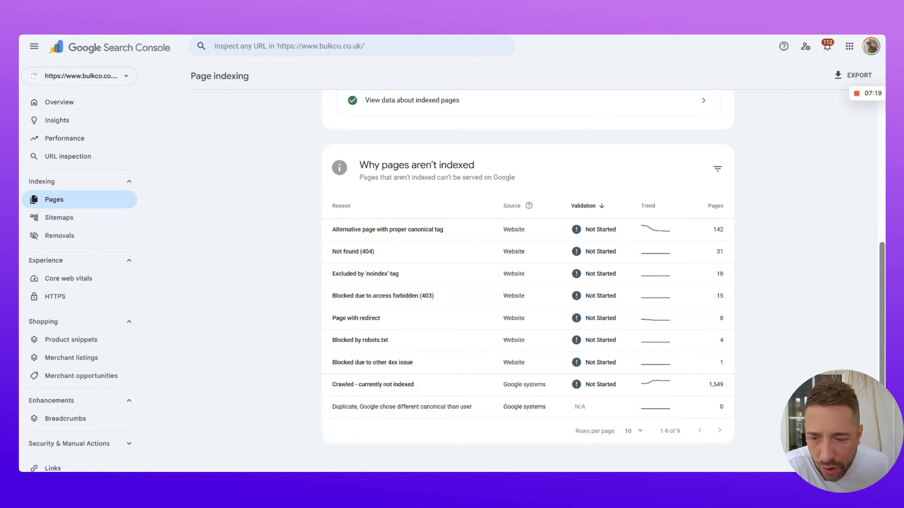
{"action": "left_click_drag", "start_coordinate": [477, 0], "coordinate": [493, 30]}
{"action": "key", "text": "super+Up"}
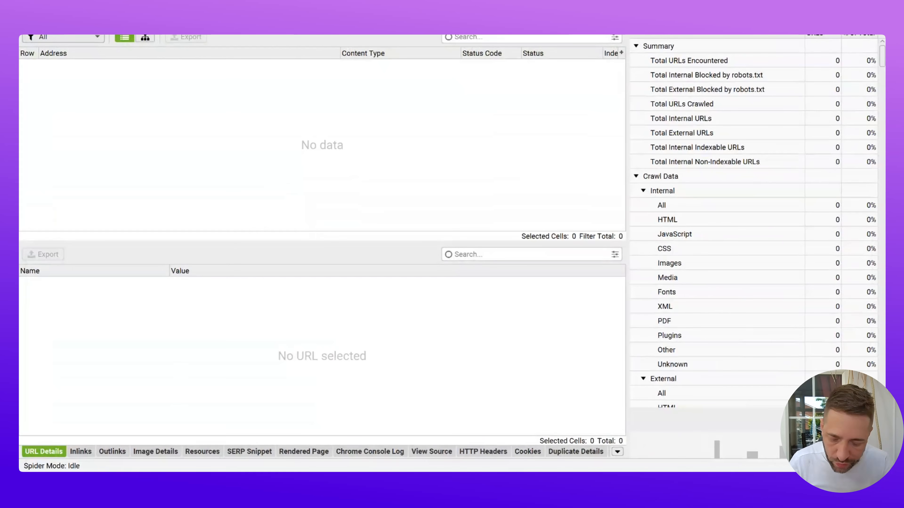
Enter the website's address as the start URL for the crawl
{"action": "left_click", "coordinate": [301, 1]}
{"action": "type", "text": "www"}
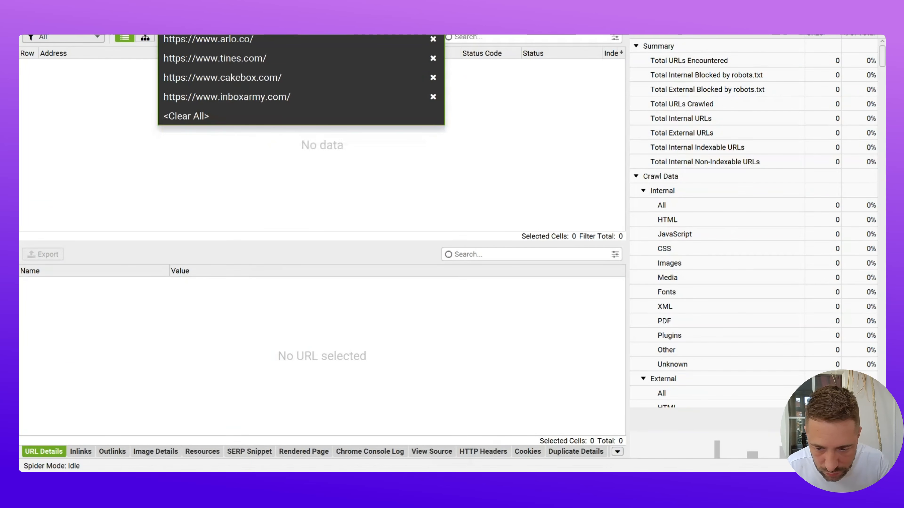
{"action": "type", "text": "."}
{"action": "key", "text": "BackSpace"}
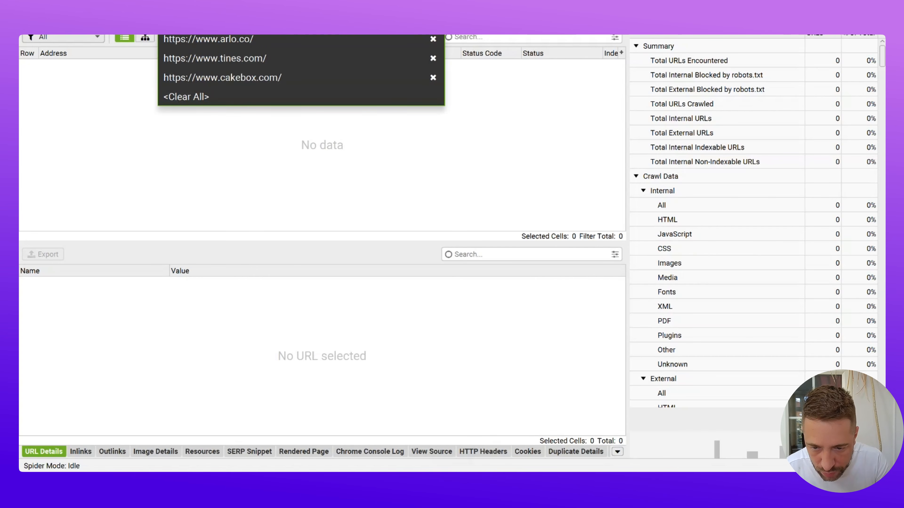
{"action": "key", "text": "BackSpace"}
{"action": "type", "text": "."}
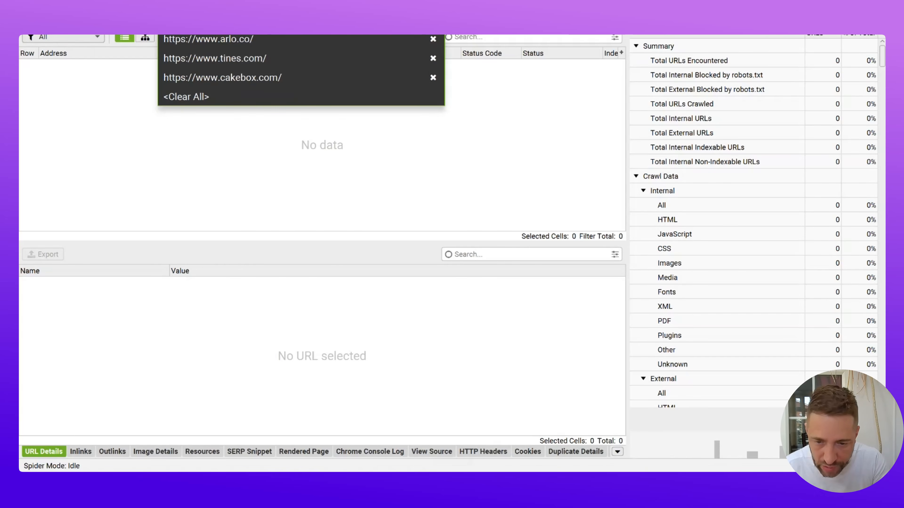
{"action": "type", "text": "s"}
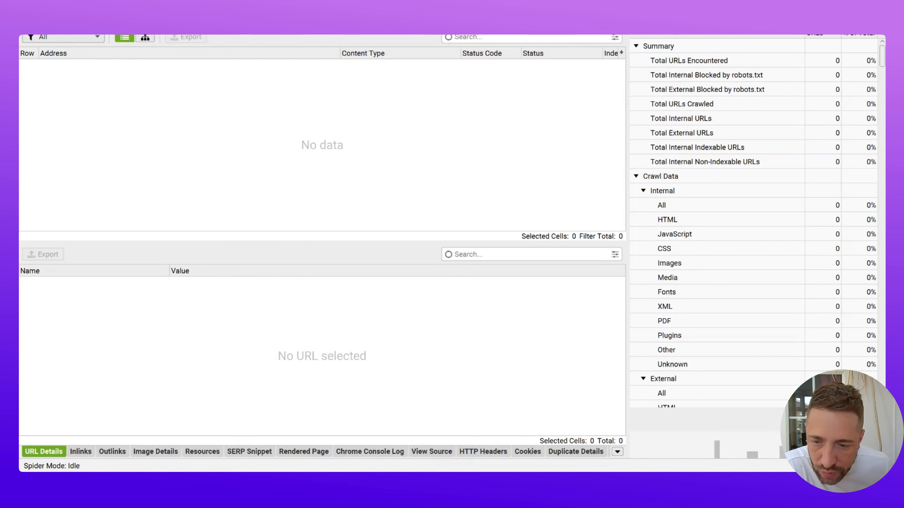
Set the spider's rendering mode to JavaScript in the crawl configuration
{"action": "left_click", "coordinate": [115, 35]}
{"action": "left_click", "coordinate": [121, 36]}
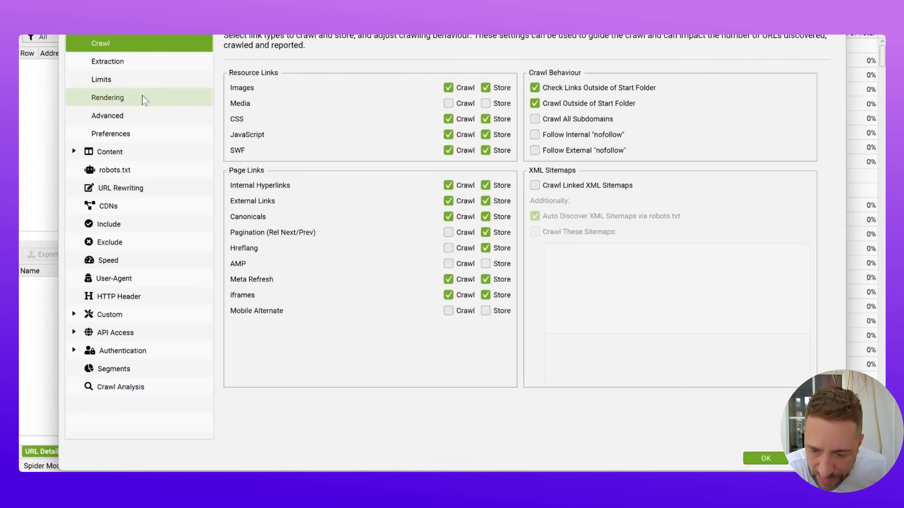
{"action": "left_click", "coordinate": [115, 99]}
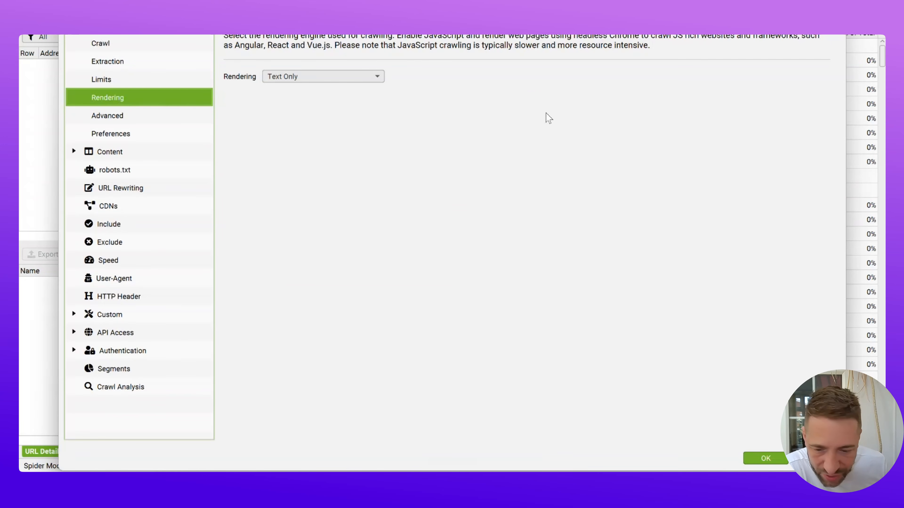
{"action": "left_click", "coordinate": [347, 79]}
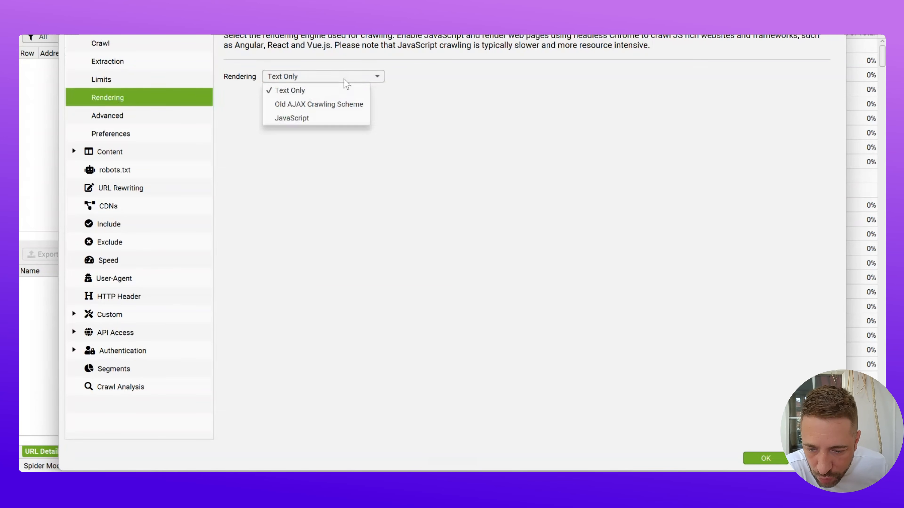
{"action": "left_click", "coordinate": [324, 119]}
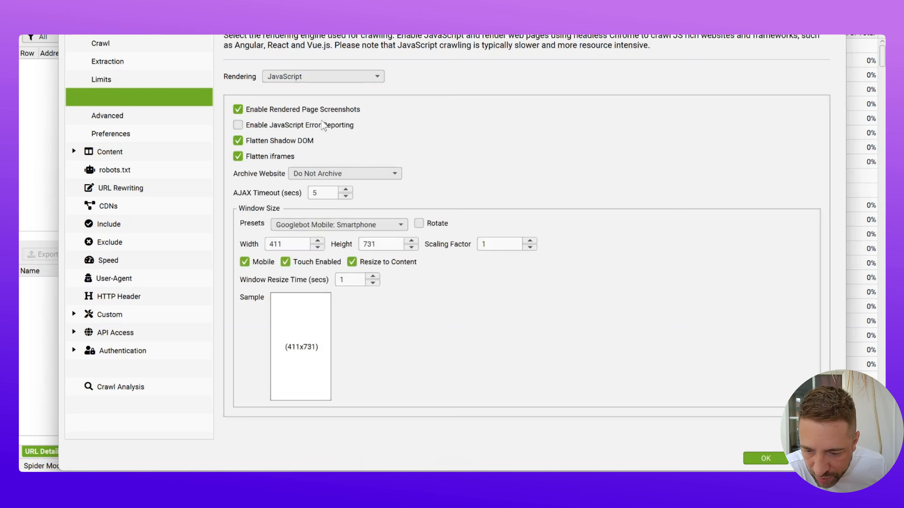
Enable structured data extraction for JSON-LD and Microdata, with Google Rich Result Feature Validation
{"action": "left_click", "coordinate": [114, 65]}
{"action": "left_click", "coordinate": [254, 312]}
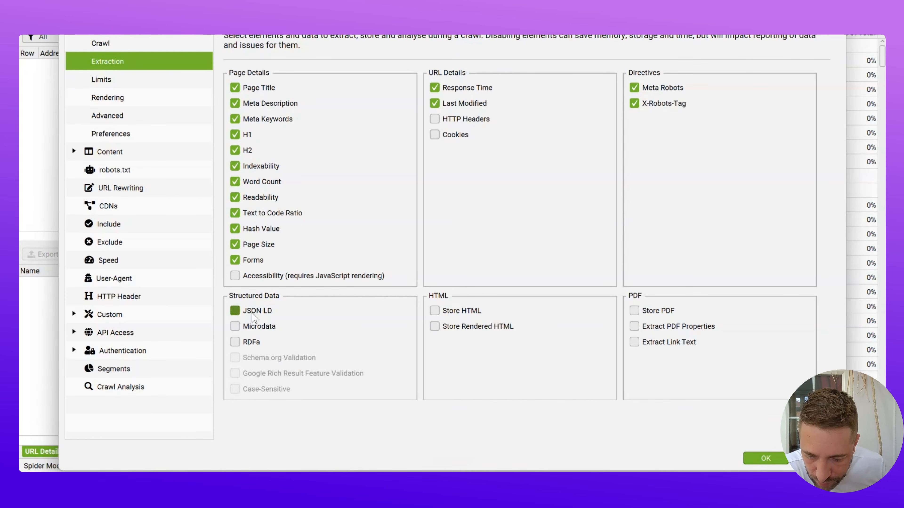
{"action": "left_click", "coordinate": [259, 328]}
{"action": "left_click", "coordinate": [253, 372]}
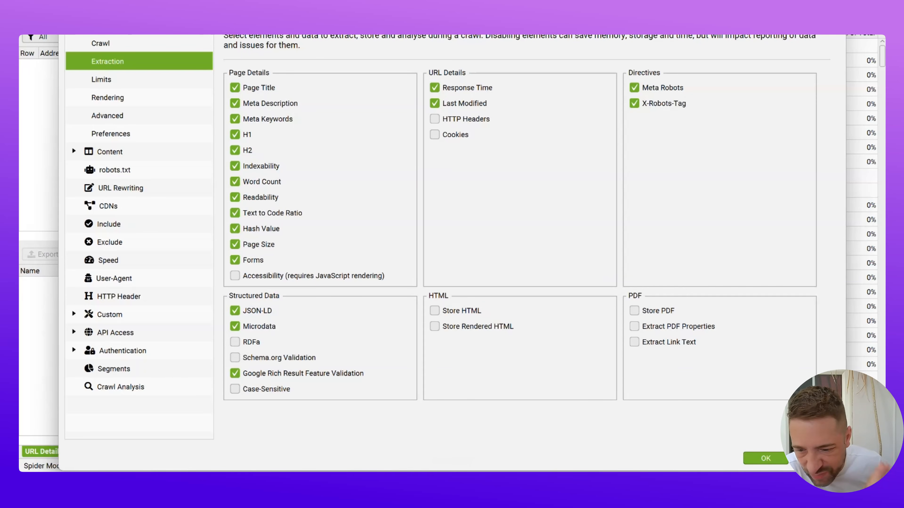
Set the preset user-agent to Googlebot (Desktop with Chrome Version) in the crawl configuration and start the crawl
{"action": "left_click", "coordinate": [199, 296]}
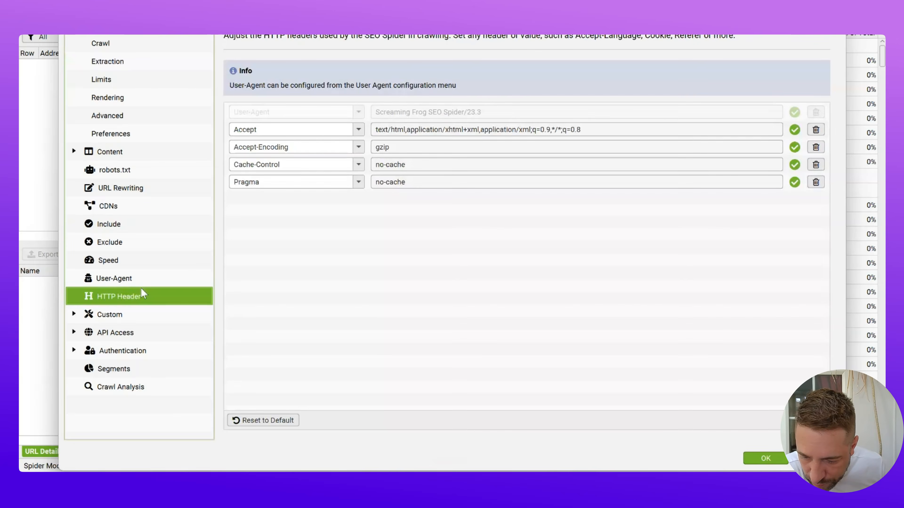
{"action": "left_click", "coordinate": [203, 278]}
{"action": "left_click", "coordinate": [372, 77]}
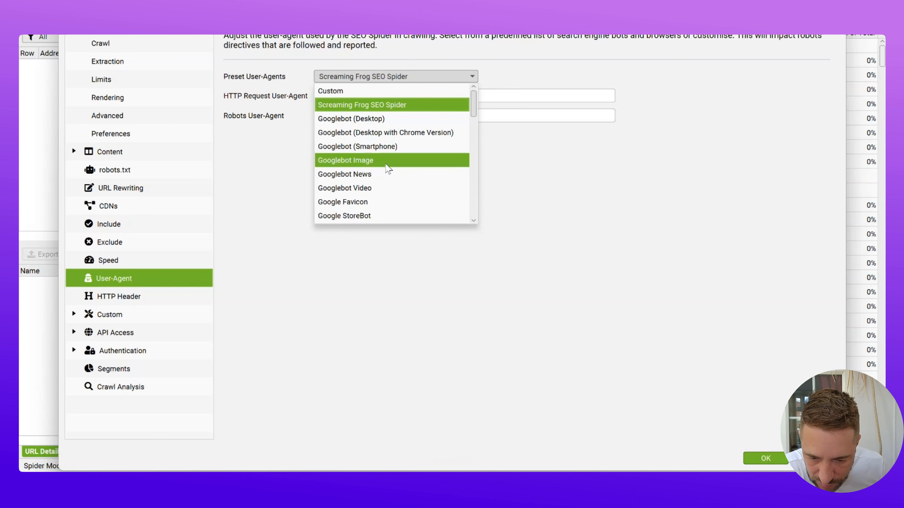
{"action": "left_click", "coordinate": [390, 137]}
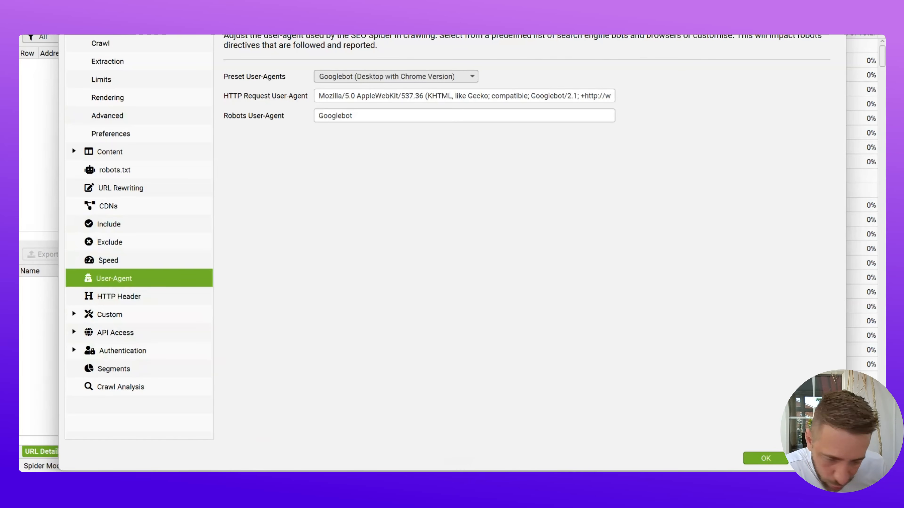
{"action": "left_click", "coordinate": [764, 459]}
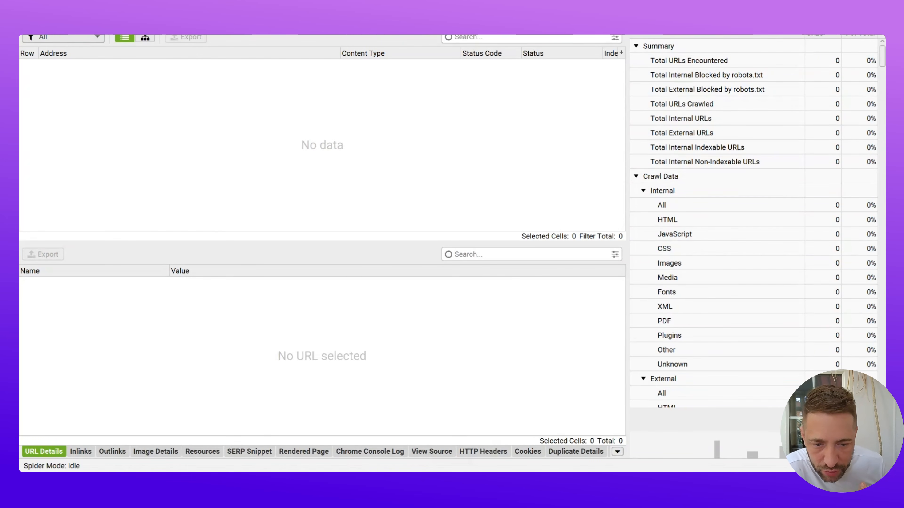
{"action": "key", "text": "Return"}
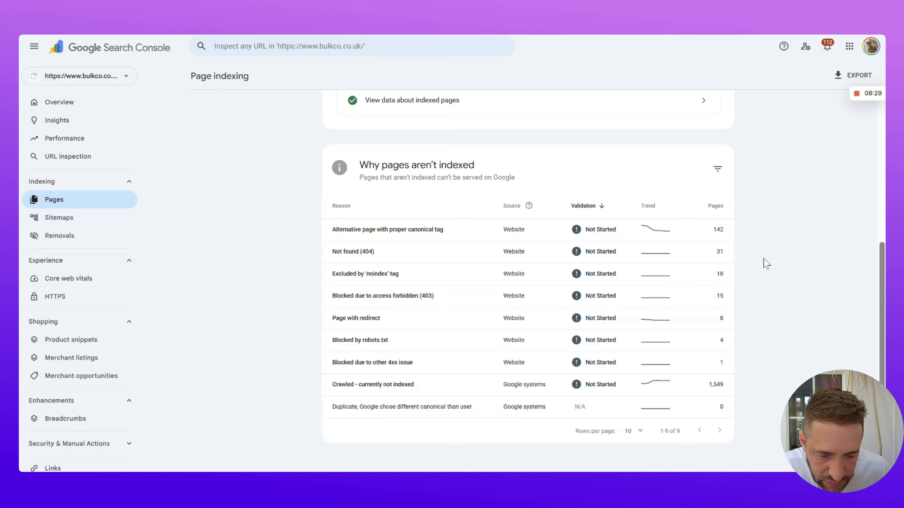
In Google Search Console, export the "Alternative page with proper canonical tag" report to Google Sheets
{"action": "left_click", "coordinate": [482, 240]}
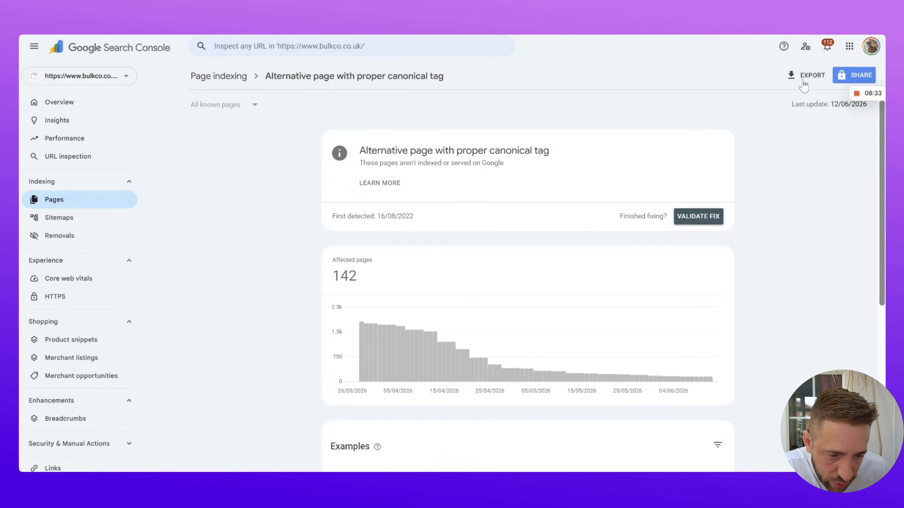
{"action": "left_click", "coordinate": [802, 75]}
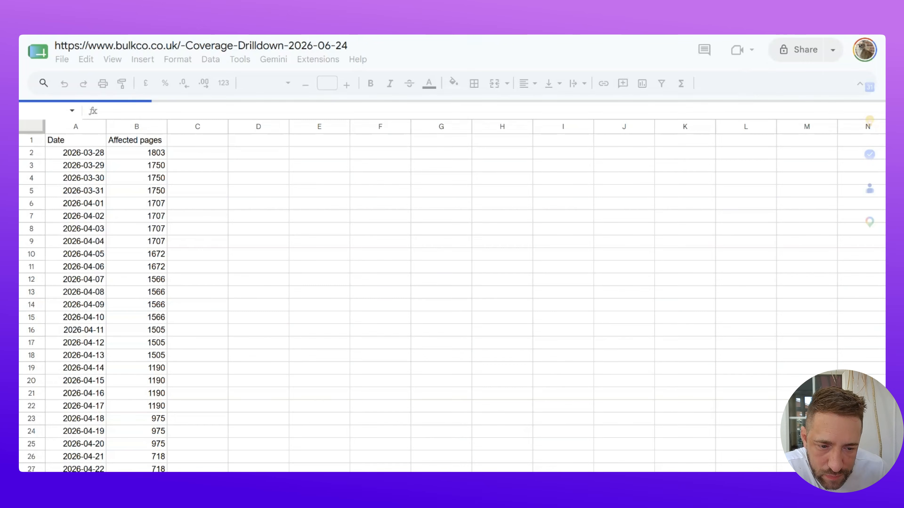
Create a blank Google Sheets spreadsheet named "Bulkco Non Indexed Page Analysis" and dismiss the Gemini assistant
{"action": "right_click", "coordinate": [704, 7]}
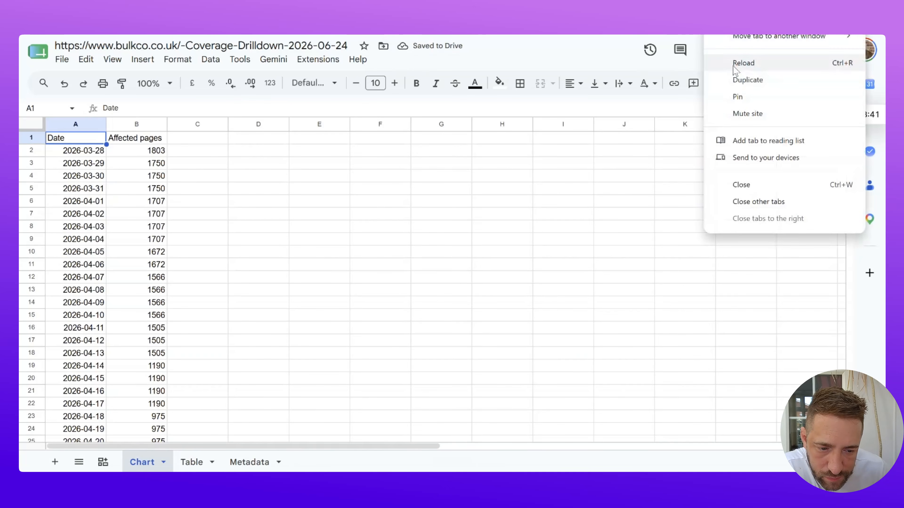
{"action": "left_click", "coordinate": [736, 75]}
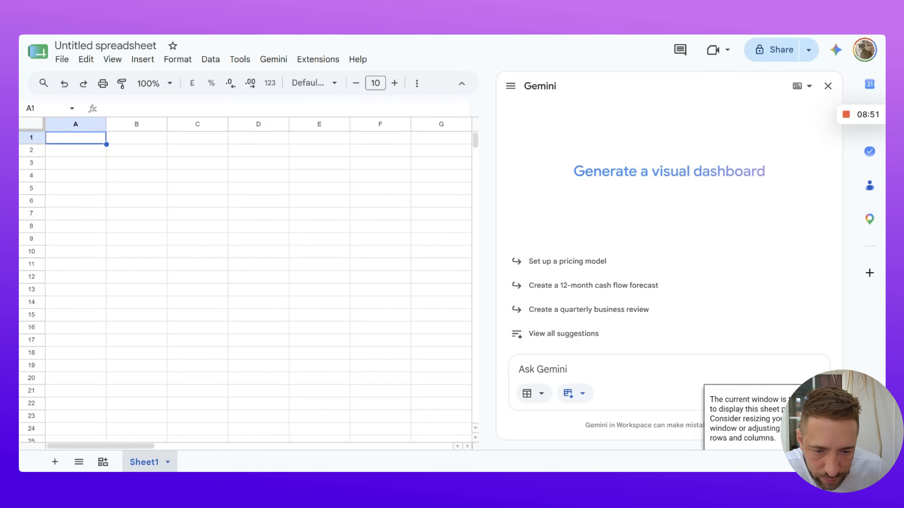
{"action": "left_click", "coordinate": [128, 44]}
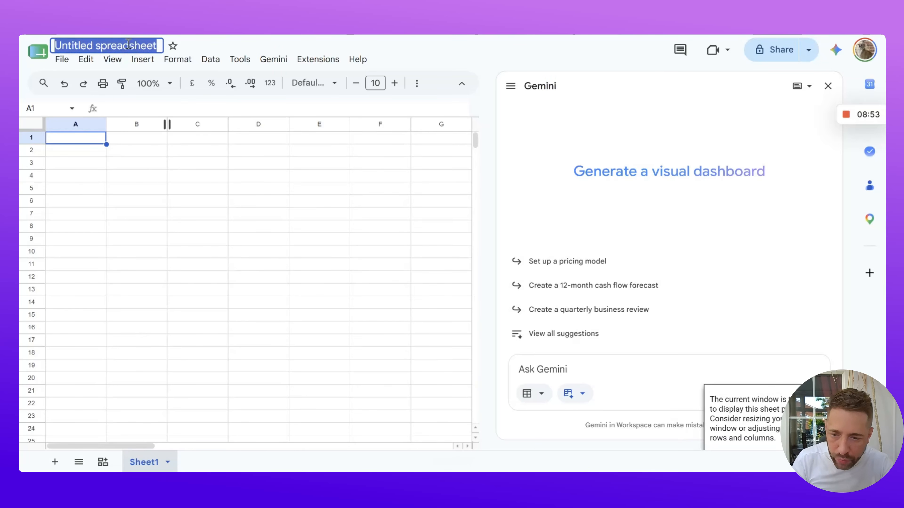
{"action": "type", "text": "Bulkco N"}
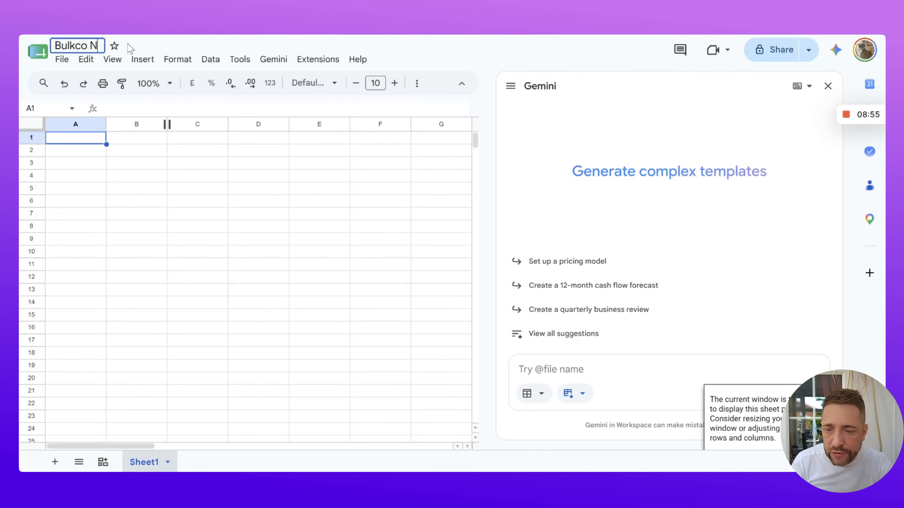
{"action": "type", "text": "on Indexed P"}
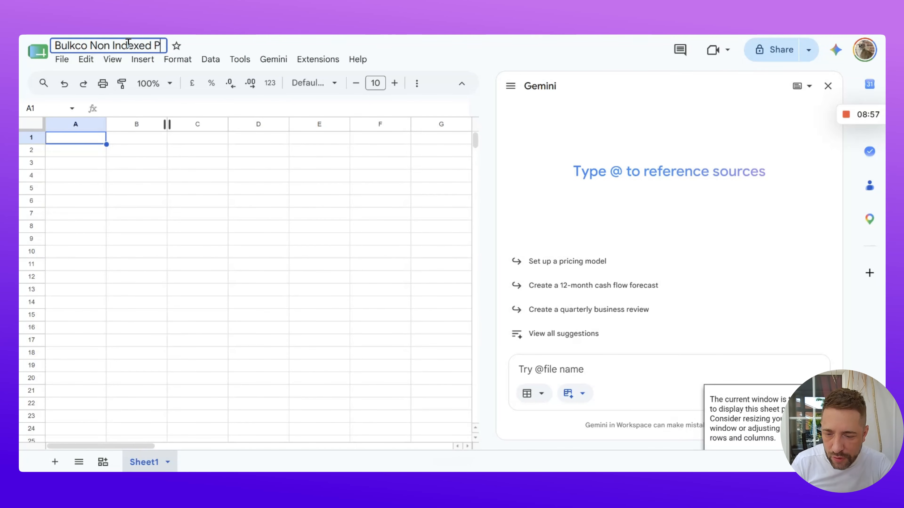
{"action": "type", "text": "age Analysis"}
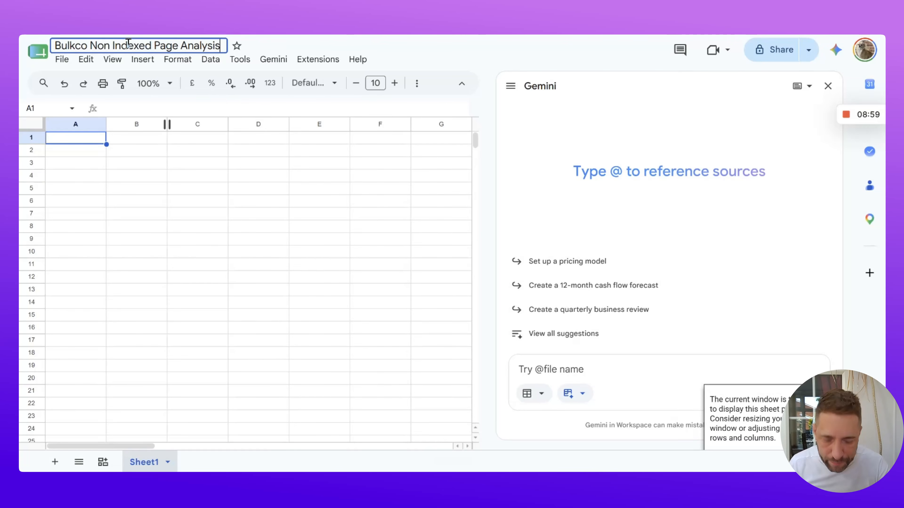
{"action": "left_click", "coordinate": [828, 86]}
{"action": "left_click", "coordinate": [485, 141]}
{"action": "left_click", "coordinate": [147, 149]}
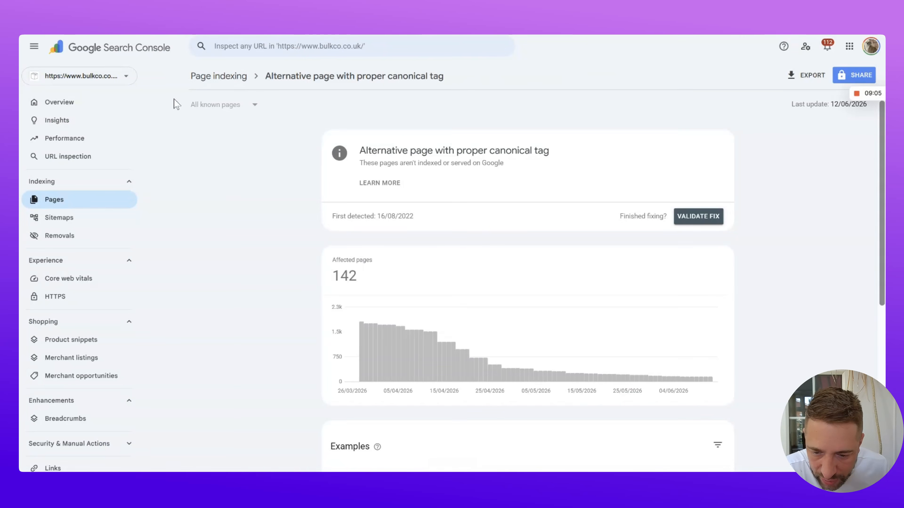
Return to the Page indexing overview in Search Console and view the reasons pages aren't indexed
{"action": "left_click", "coordinate": [223, 80]}
{"action": "scroll", "coordinate": [417, 256], "scroll_direction": "down", "scroll_amount": 6}
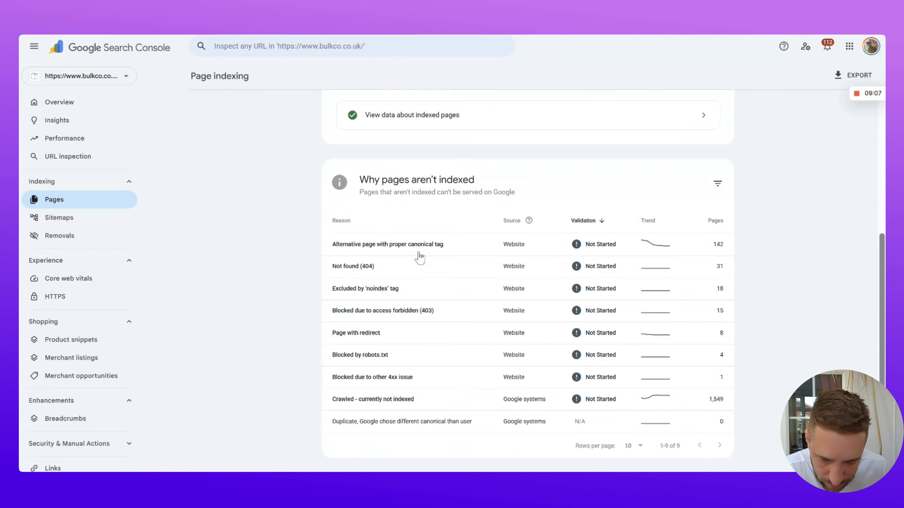
In the Bulkco Non Indexed Page Analysis spreadsheet, rename Sheet1 as "Alt Page with Proper Canonical Tag"
{"action": "key", "text": "ctrl+Tab"}
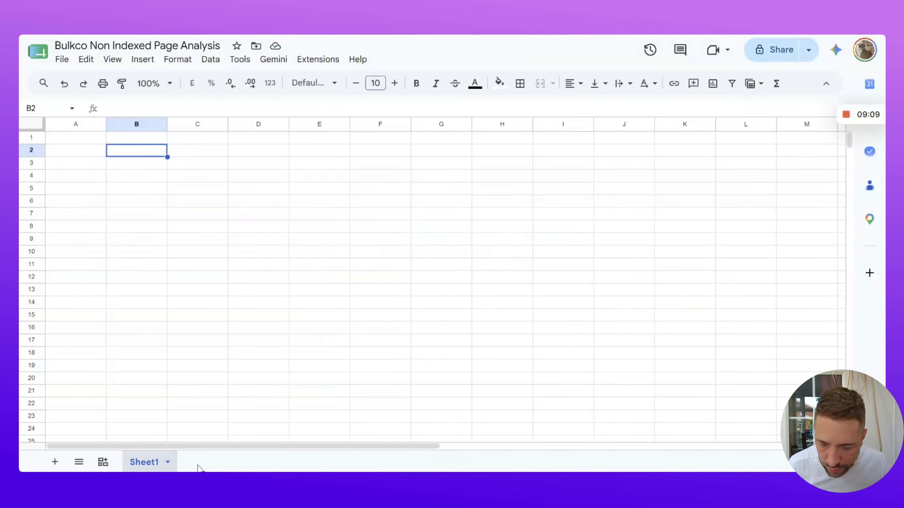
{"action": "double_click", "coordinate": [134, 461]}
{"action": "type", "text": "Alt Pa"}
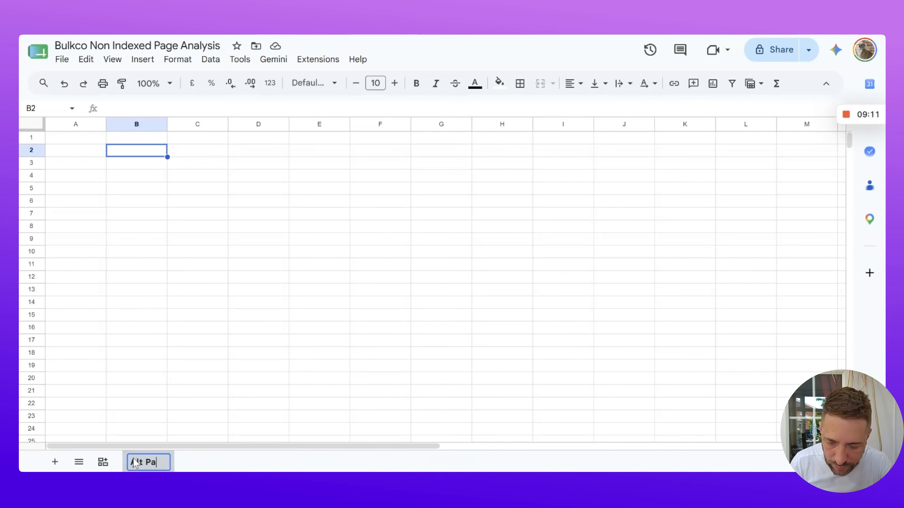
{"action": "type", "text": "ge with Proper Caninica"}
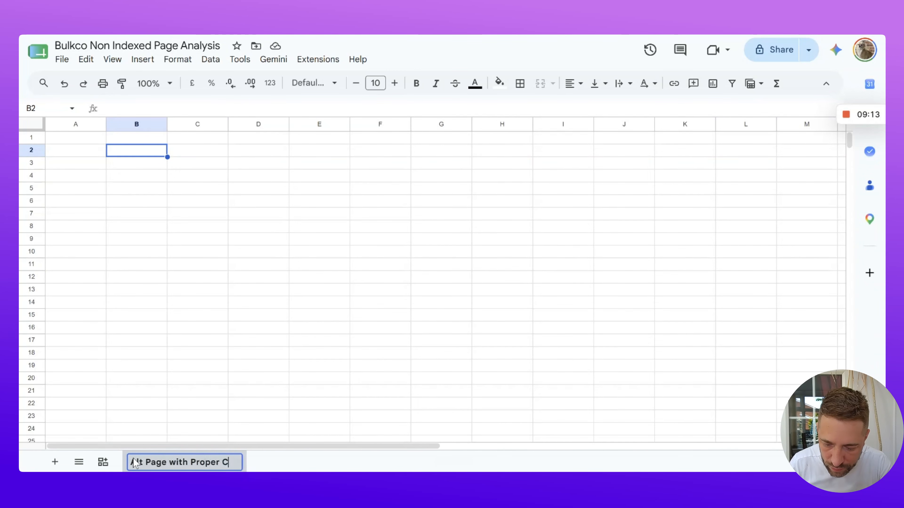
{"action": "key", "text": "BackSpace"}
{"action": "key", "text": "BackSpace"}
{"action": "key", "text": "BackSpace"}
{"action": "key", "text": "BackSpace"}
{"action": "key", "text": "BackSpace"}
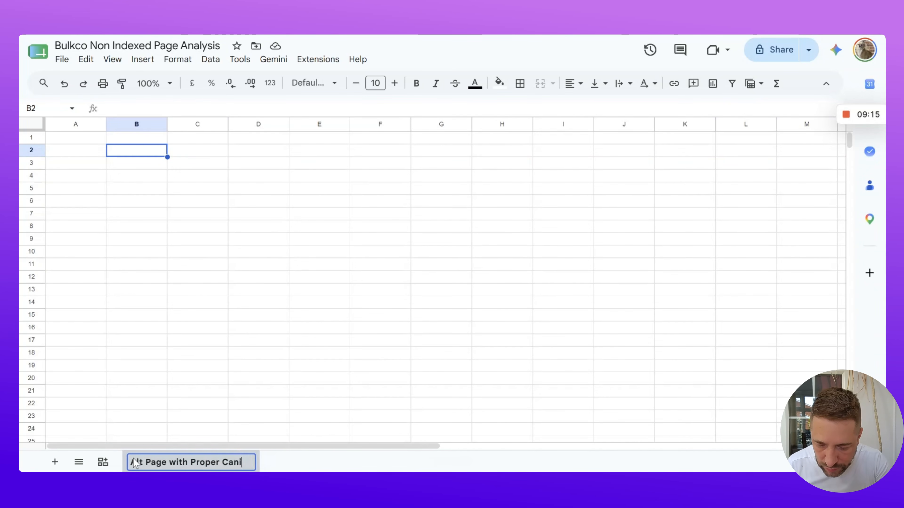
{"action": "type", "text": "onical Tag"}
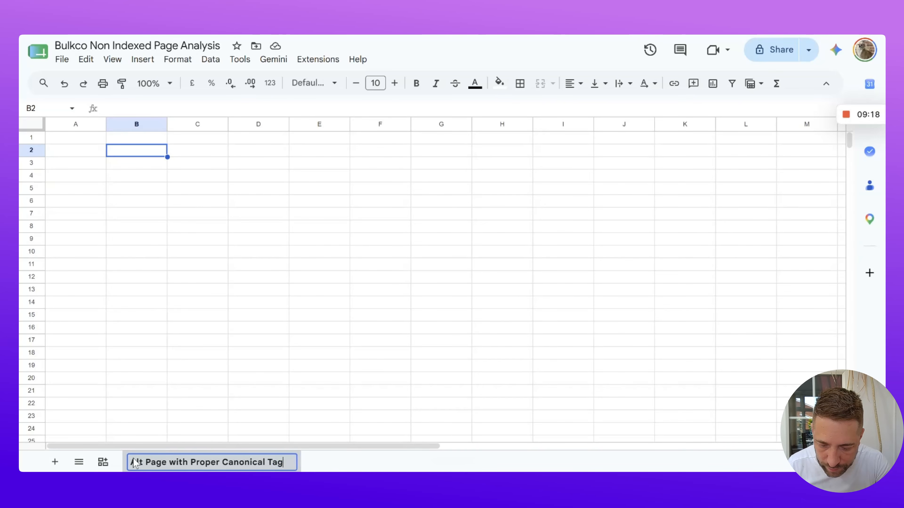
{"action": "key", "text": "Return"}
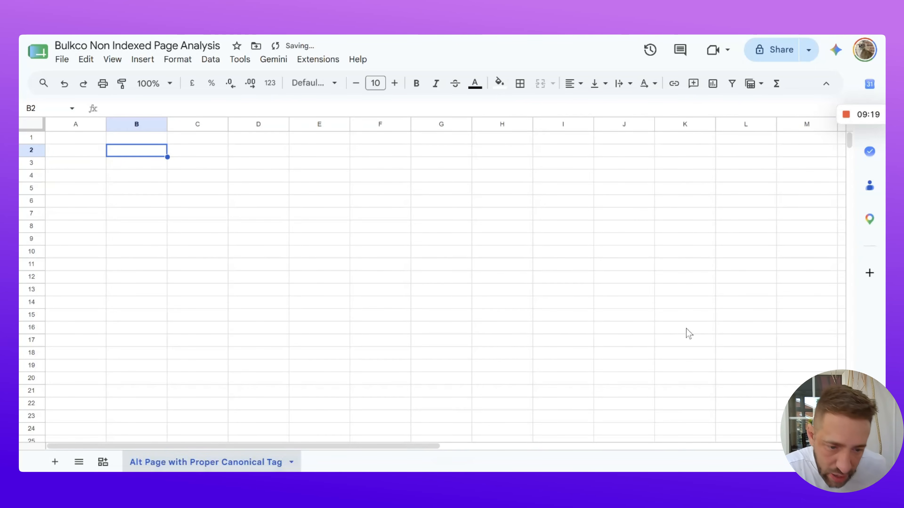
Copy the whole Table sheet from the Coverage-Drilldown export into the canonical tag sheet at A1 and widen the URL column
{"action": "left_click", "coordinate": [676, 18]}
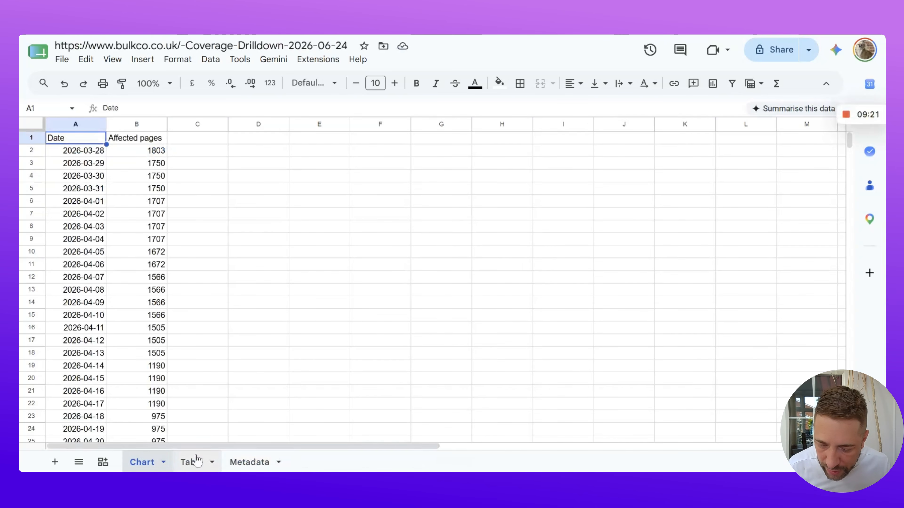
{"action": "left_click", "coordinate": [192, 461]}
{"action": "key", "text": "ctrl+a"}
{"action": "key", "text": "ctrl+c"}
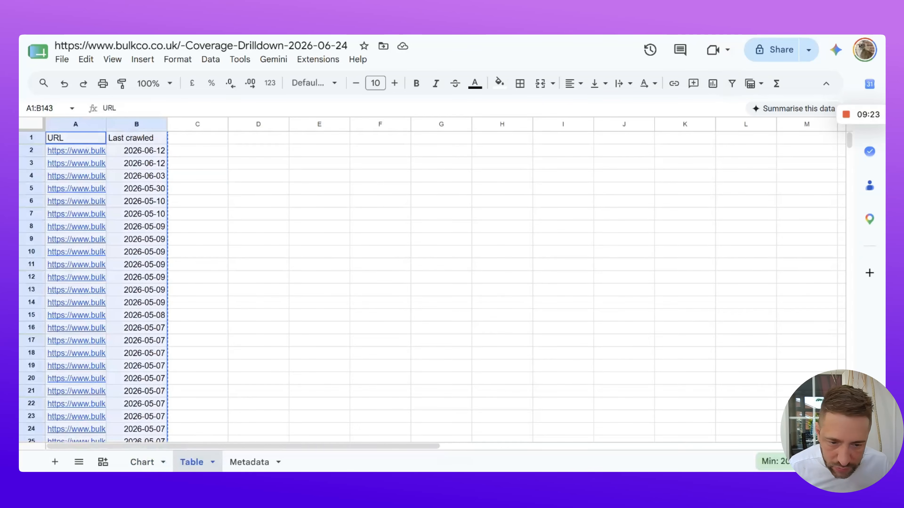
{"action": "left_click", "coordinate": [498, 18]}
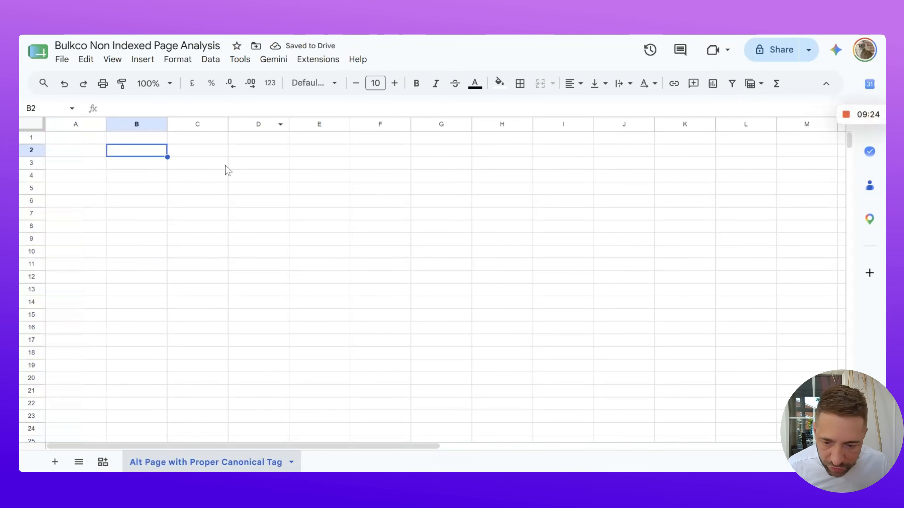
{"action": "left_click", "coordinate": [64, 136]}
{"action": "key", "text": "ctrl+v"}
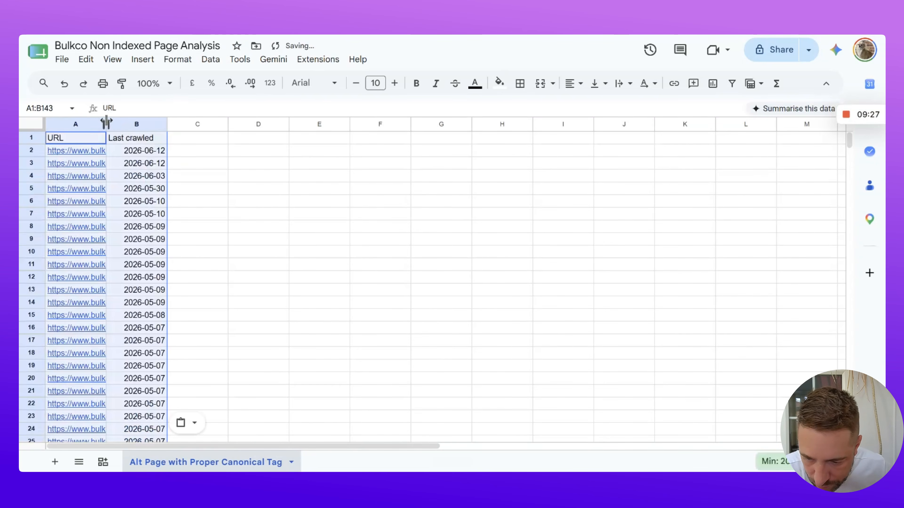
{"action": "left_click_drag", "start_coordinate": [106, 123], "coordinate": [357, 123]}
{"action": "left_click", "coordinate": [577, 240]}
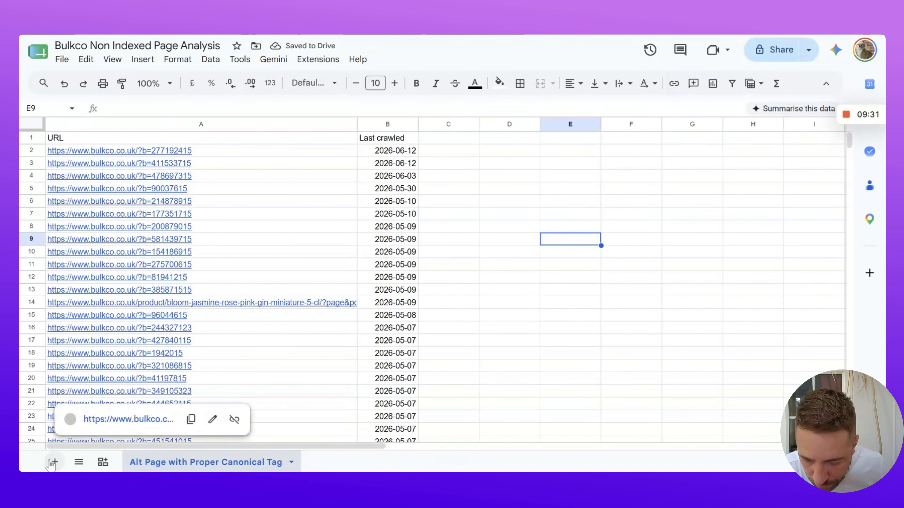
Add a divider sheet named "--------- Vlookup Data ----------" after the canonical tag sheet
{"action": "left_click", "coordinate": [55, 461]}
{"action": "double_click", "coordinate": [322, 462]}
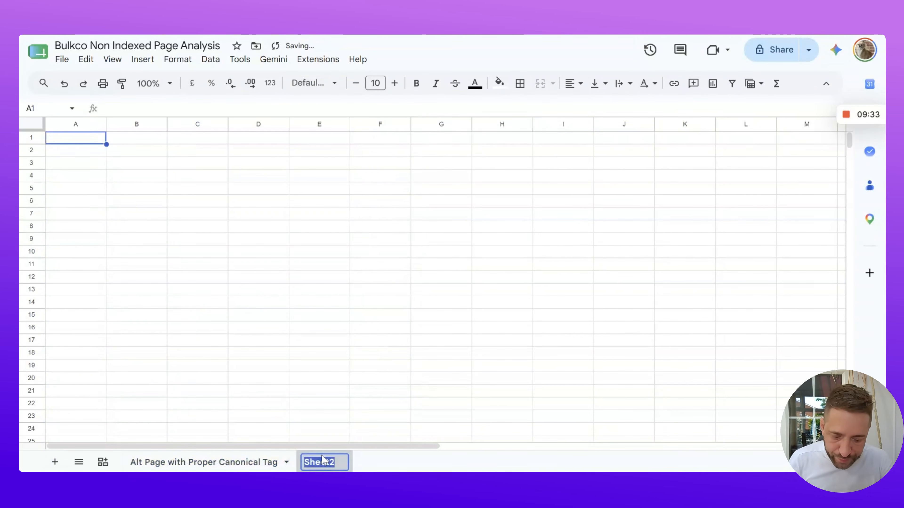
{"action": "type", "text": "---------- VI"}
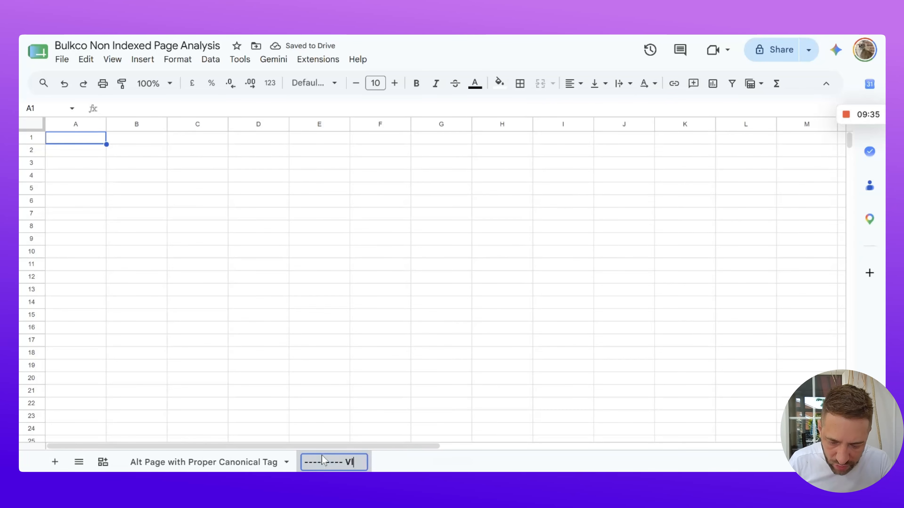
{"action": "type", "text": "ookup"}
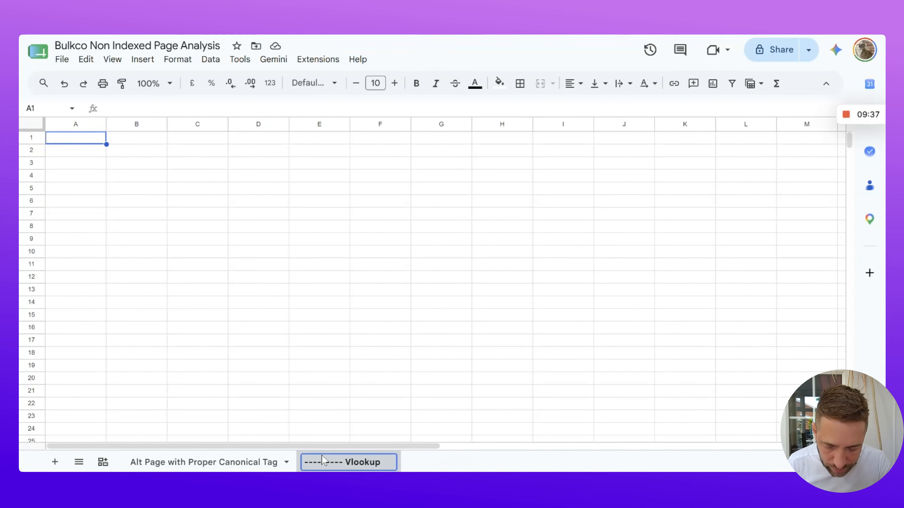
{"action": "type", "text": " Data ------------"}
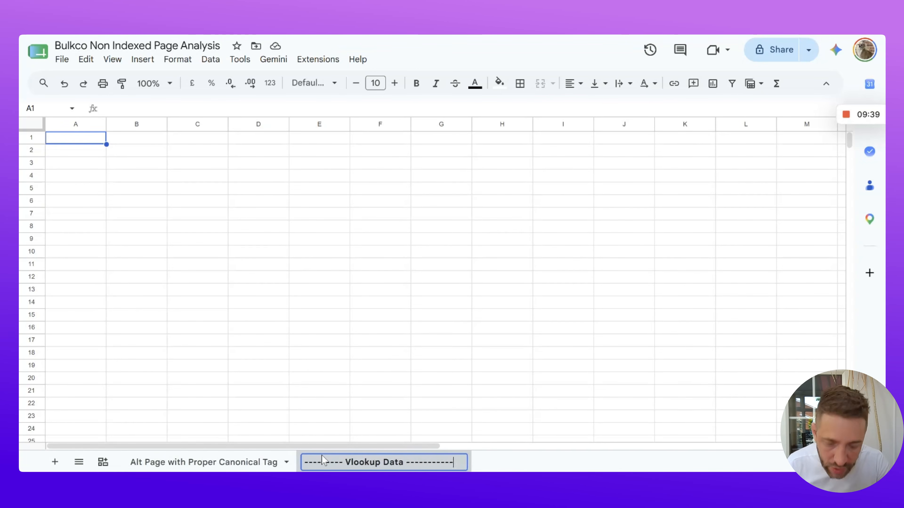
{"action": "key", "text": "BackSpace"}
{"action": "key", "text": "Return"}
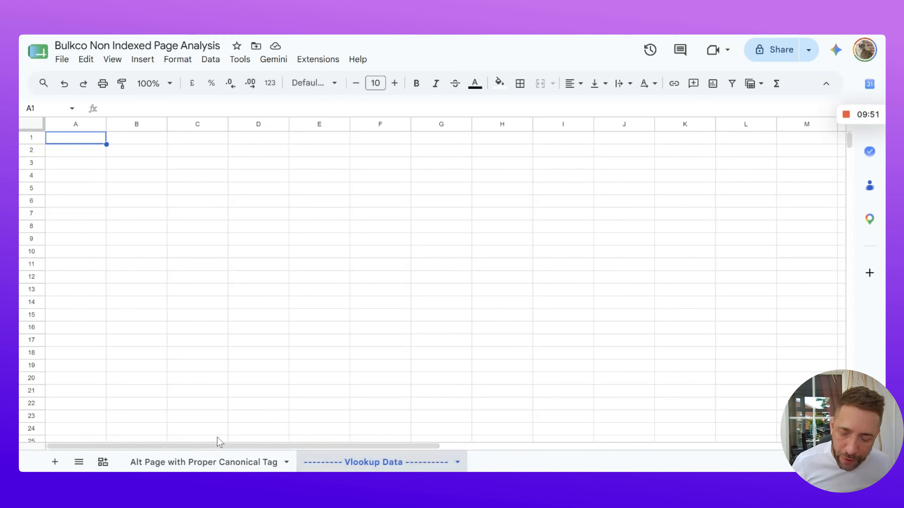
Add a new sheet named "GSC Click Data" after the Vlookup Data divider
{"action": "left_click", "coordinate": [55, 462]}
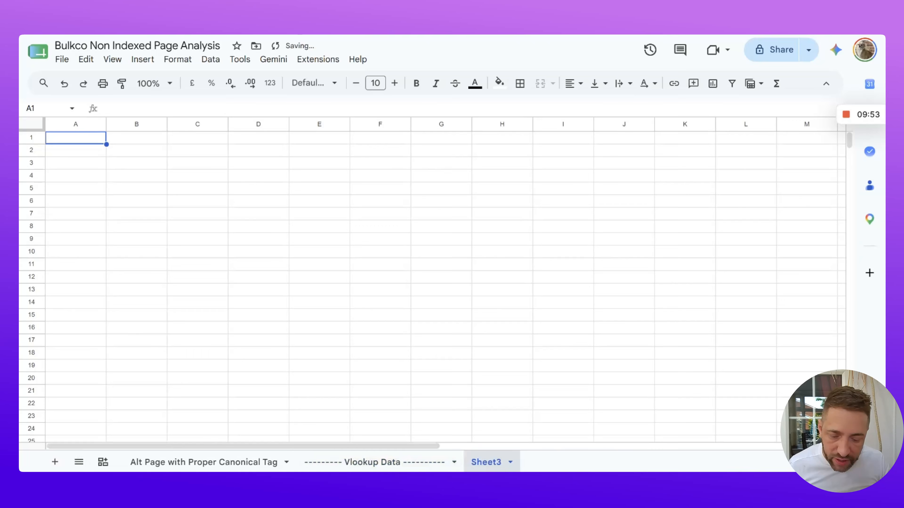
{"action": "double_click", "coordinate": [496, 462]}
{"action": "type", "text": "GSC "}
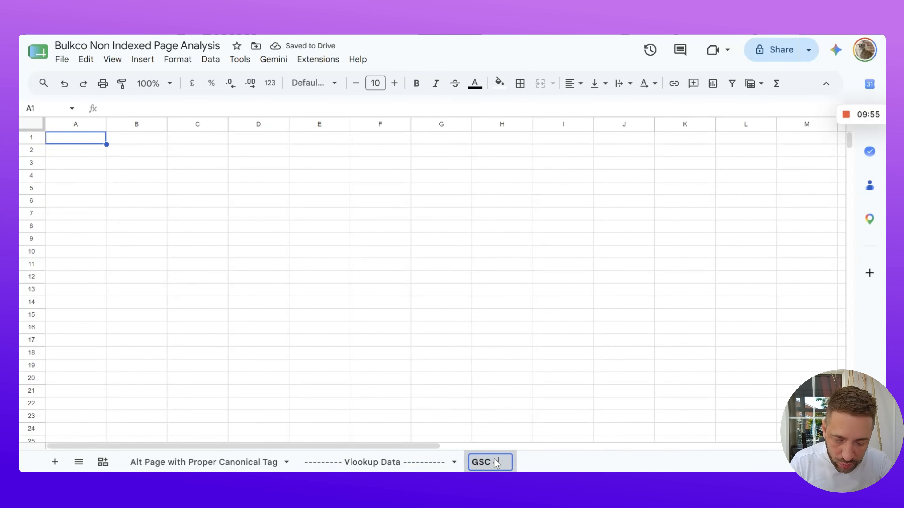
{"action": "type", "text": "C"}
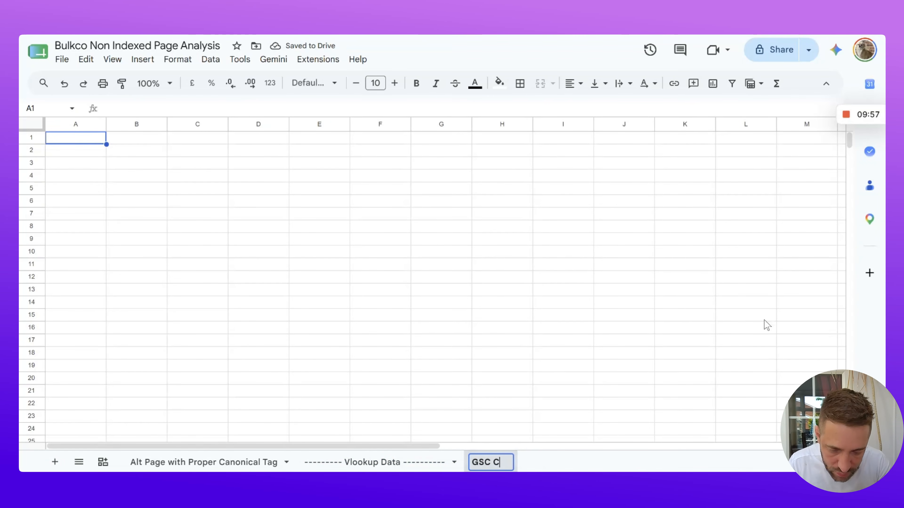
{"action": "type", "text": "lick Data"}
{"action": "key", "text": "Return"}
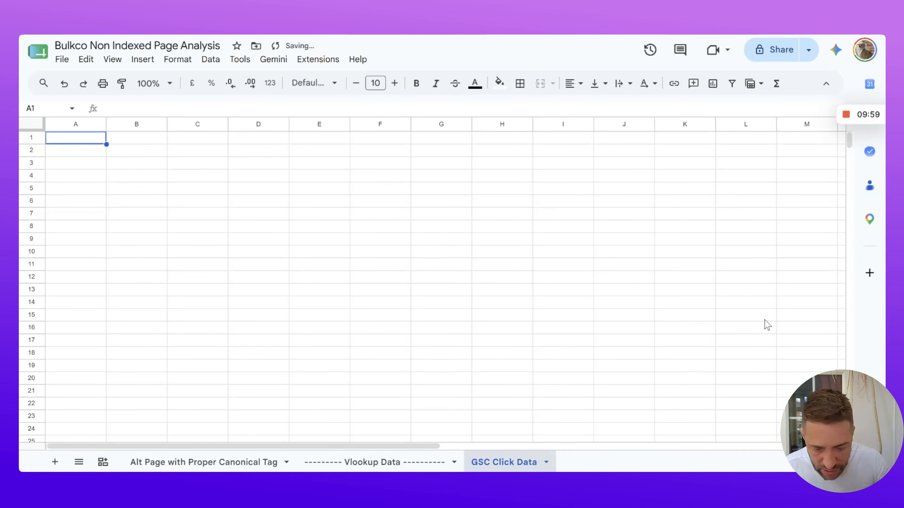
Add a new sheet named "Full Site Crawl" after the GSC Click Data sheet
{"action": "left_click", "coordinate": [55, 461]}
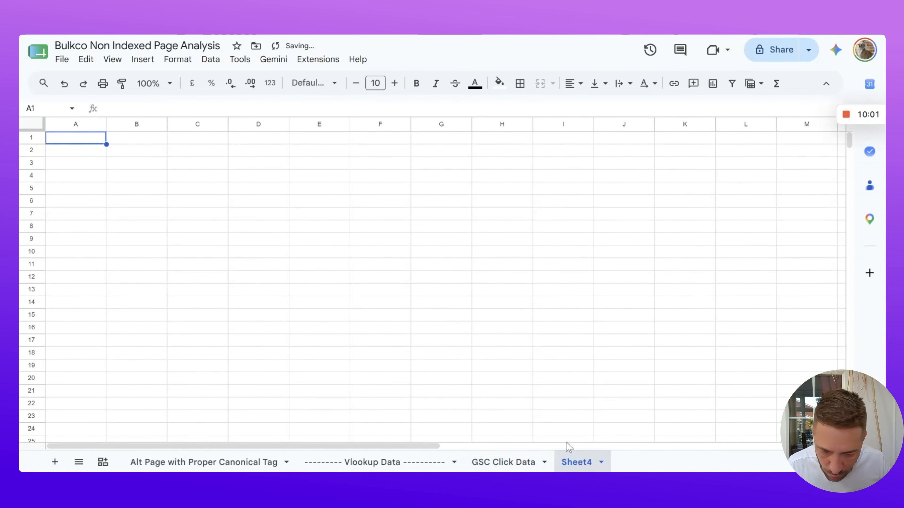
{"action": "double_click", "coordinate": [574, 463]}
{"action": "type", "text": "Full Site "}
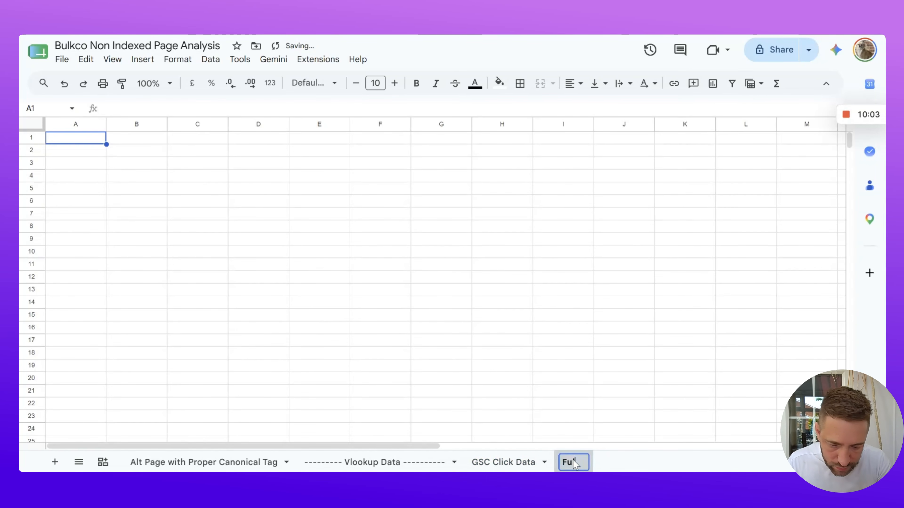
{"action": "type", "text": "Crawl"}
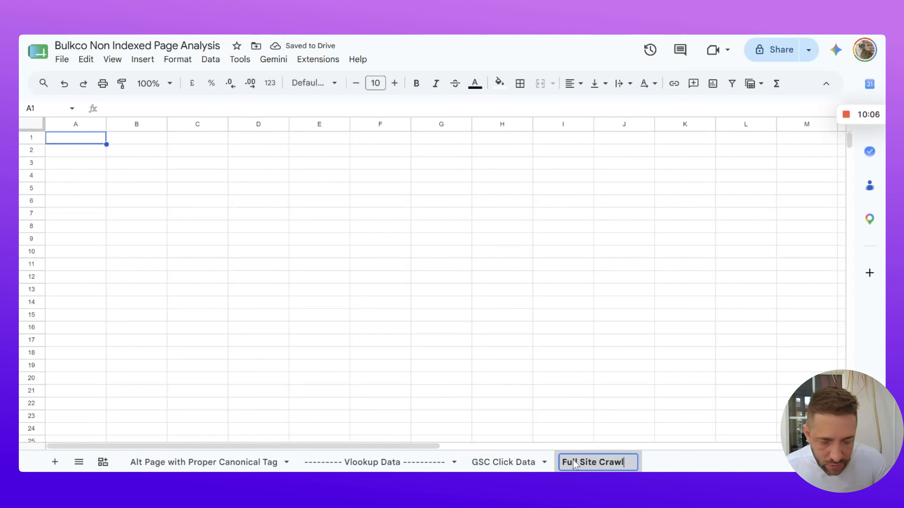
{"action": "key", "text": "Return"}
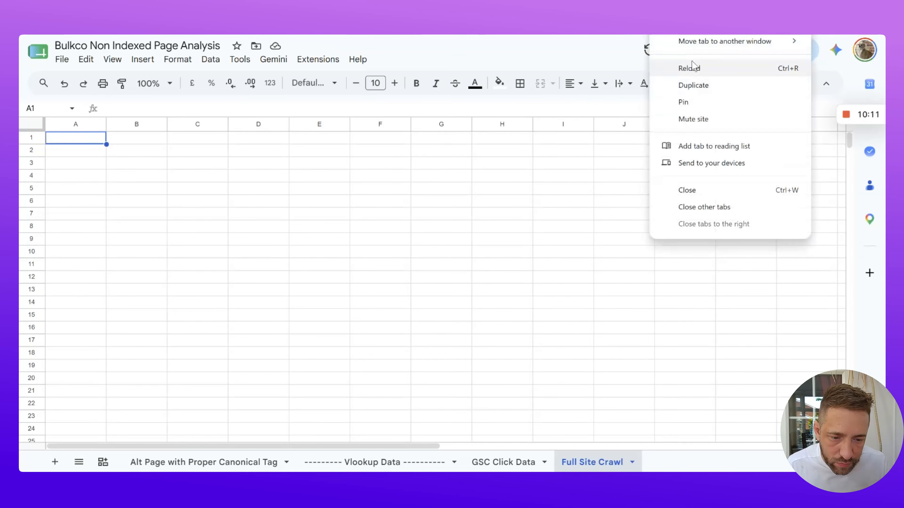
{"action": "left_click", "coordinate": [697, 82]}
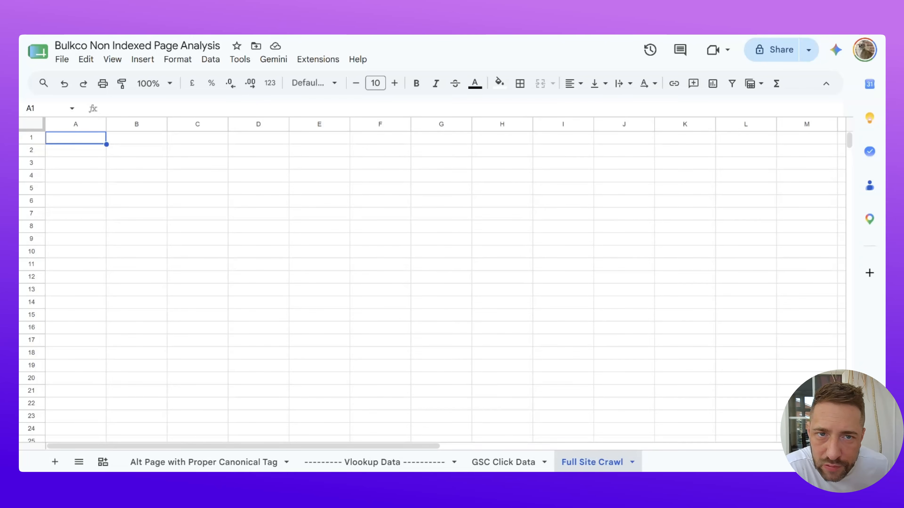
{"action": "left_click_drag", "start_coordinate": [427, 0], "coordinate": [427, 18]}
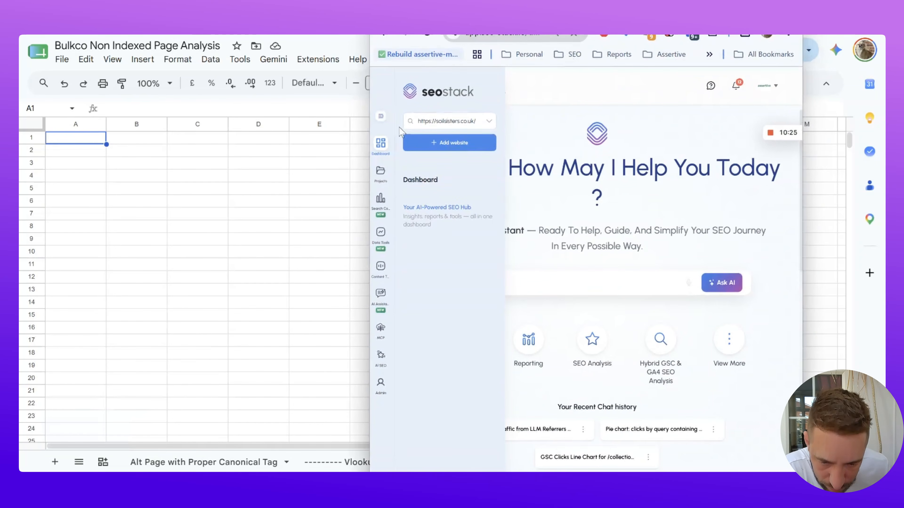
{"action": "left_click", "coordinate": [425, 121]}
{"action": "type", "text": "bulk"}
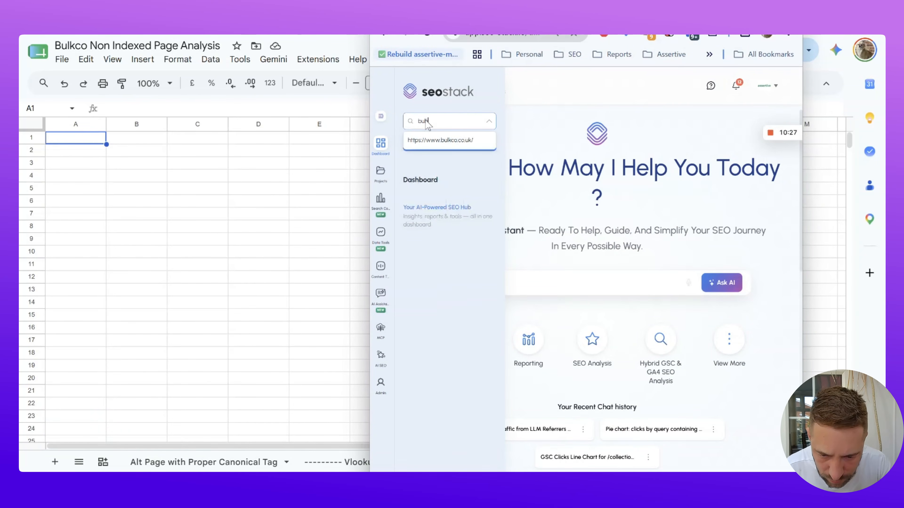
{"action": "left_click", "coordinate": [459, 141]}
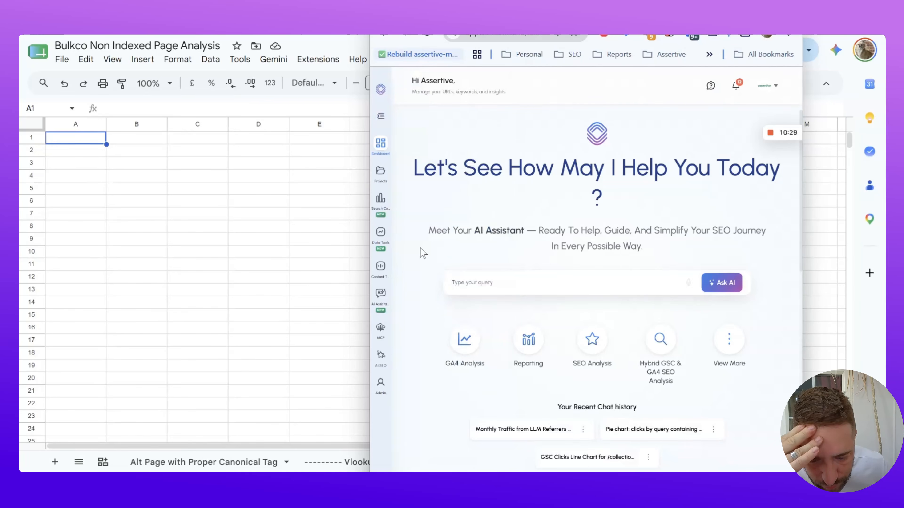
{"action": "left_click", "coordinate": [380, 201]}
{"action": "left_click", "coordinate": [419, 208]}
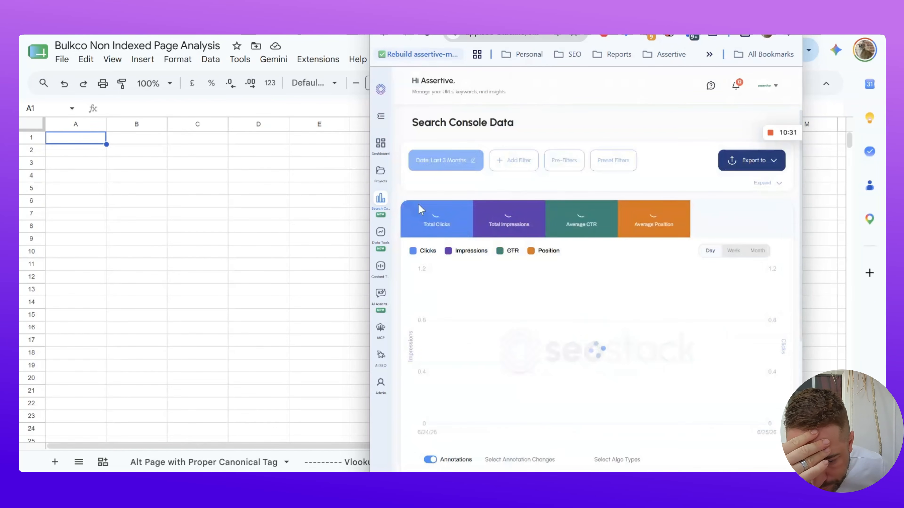
Set the date range to 2023-02-01 – 2026-06-24 and export Queries and Pages to Google Sheets with the maximum number of rows
{"action": "left_click", "coordinate": [446, 161]}
{"action": "left_click", "coordinate": [491, 341]}
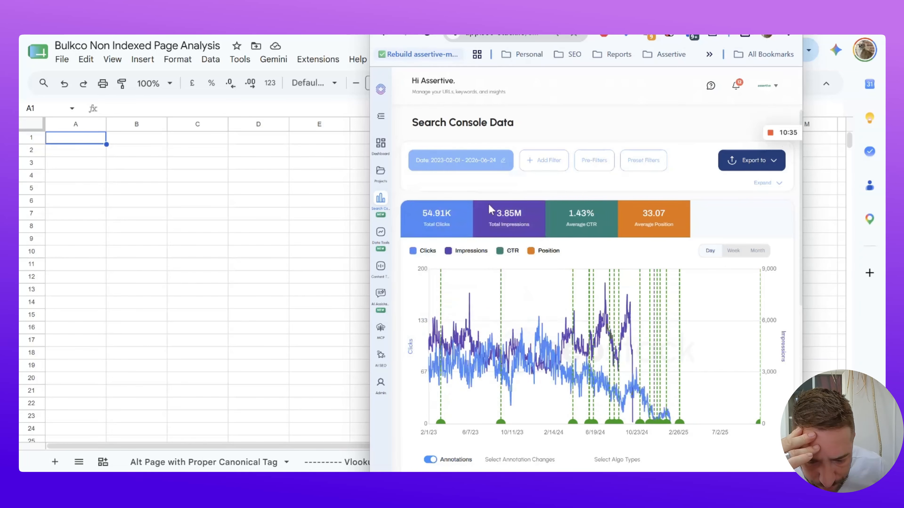
{"action": "left_click", "coordinate": [755, 172]}
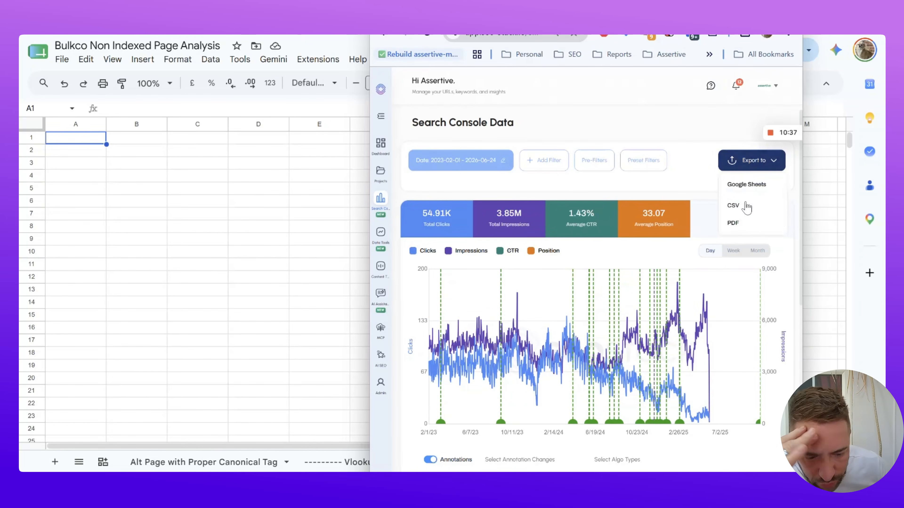
{"action": "left_click", "coordinate": [748, 186]}
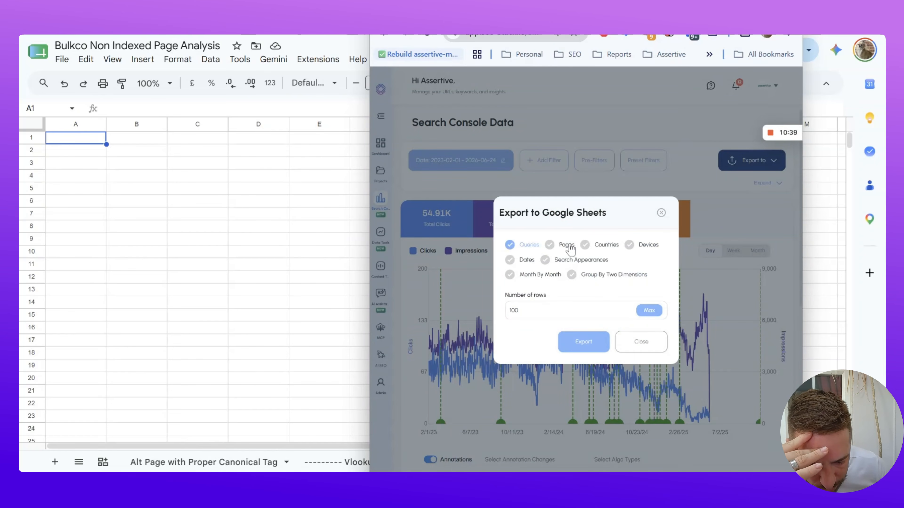
{"action": "left_click", "coordinate": [549, 245]}
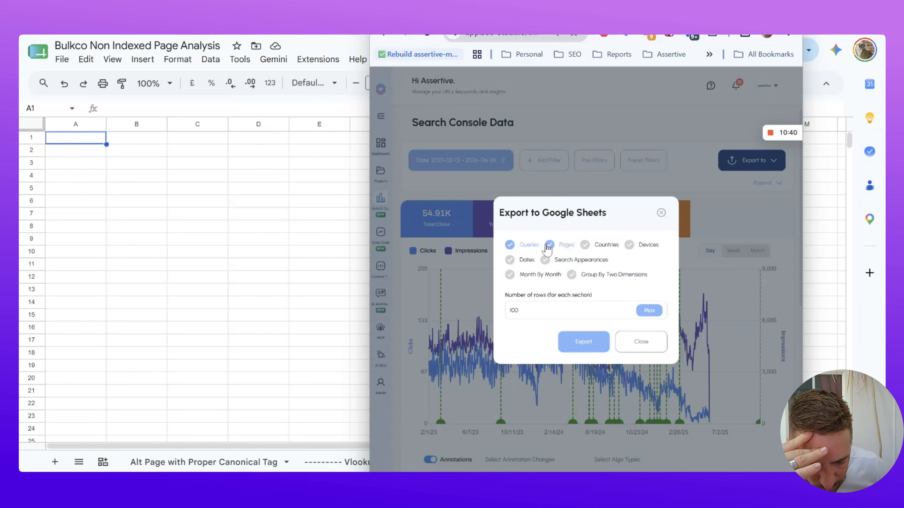
{"action": "left_click", "coordinate": [649, 311]}
{"action": "left_click", "coordinate": [583, 342]}
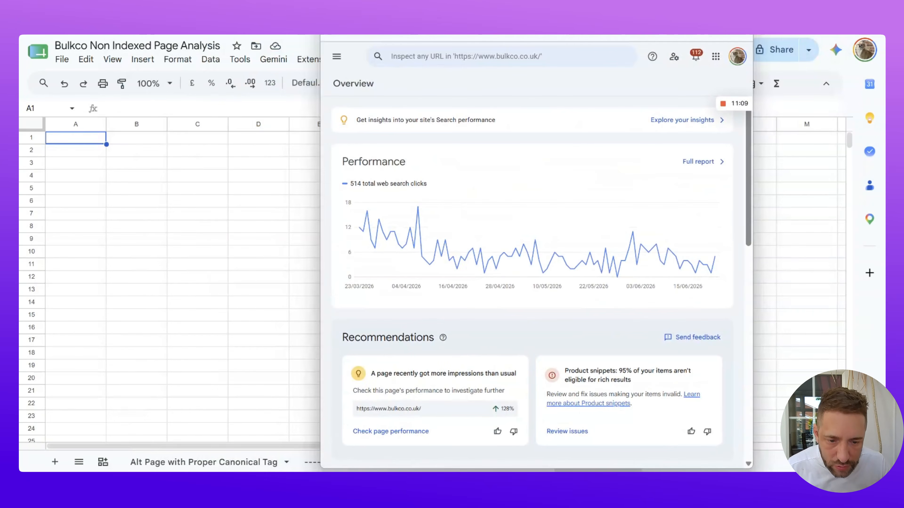
Set the full Search Console Performance report to the last 16 months and compare its clicks and impressions with the longer-range SEO Stack data
{"action": "left_click", "coordinate": [697, 162]}
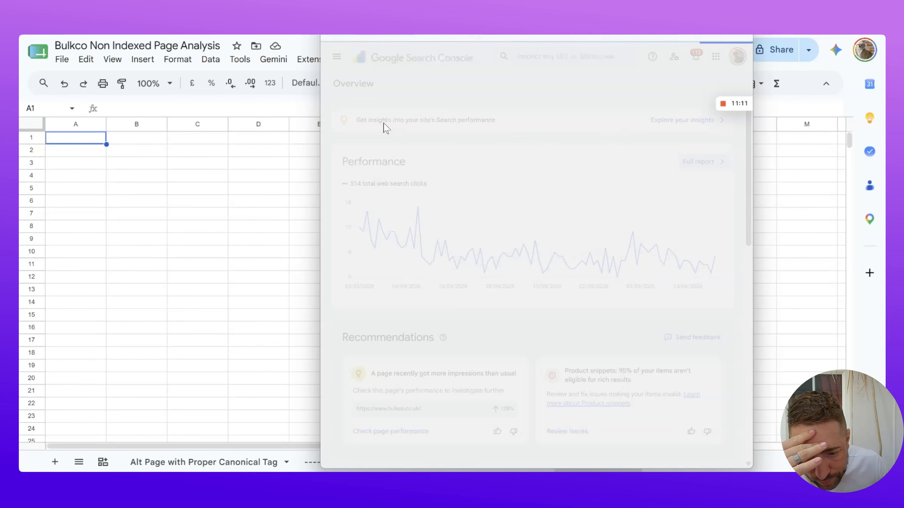
{"action": "left_click", "coordinate": [496, 111]}
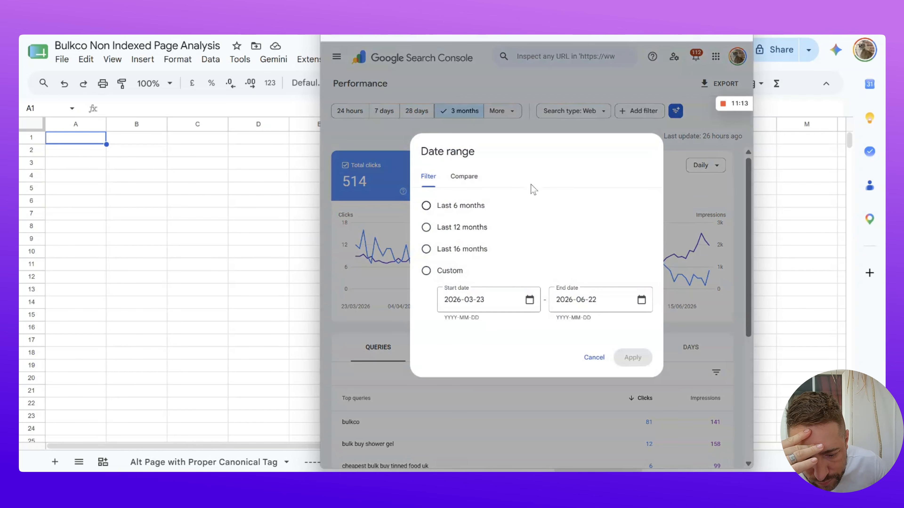
{"action": "left_click", "coordinate": [470, 253]}
{"action": "left_click", "coordinate": [630, 358]}
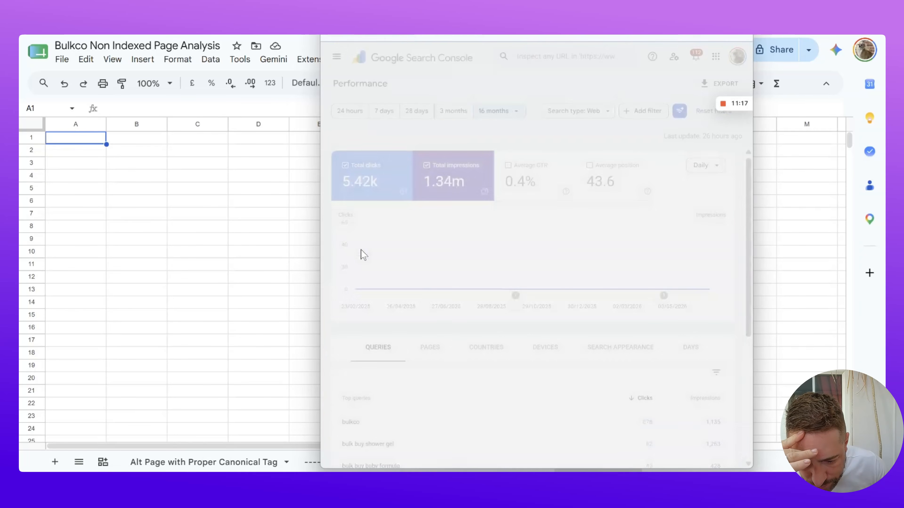
{"action": "mouse_move", "coordinate": [355, 249]}
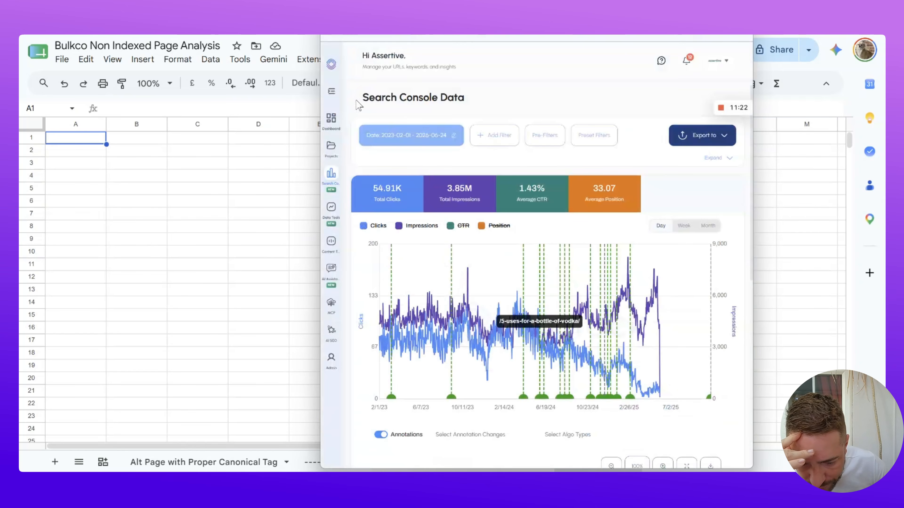
{"action": "mouse_move", "coordinate": [362, 322]}
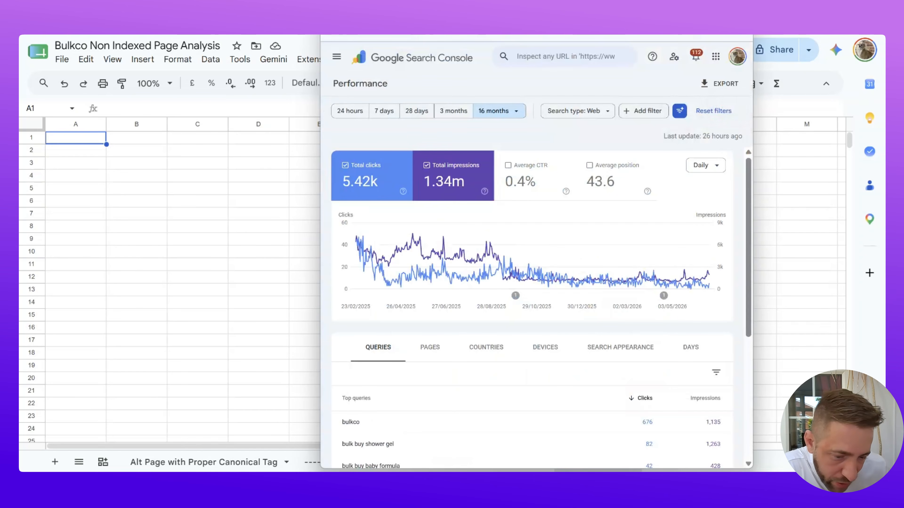
{"action": "mouse_move", "coordinate": [716, 108]}
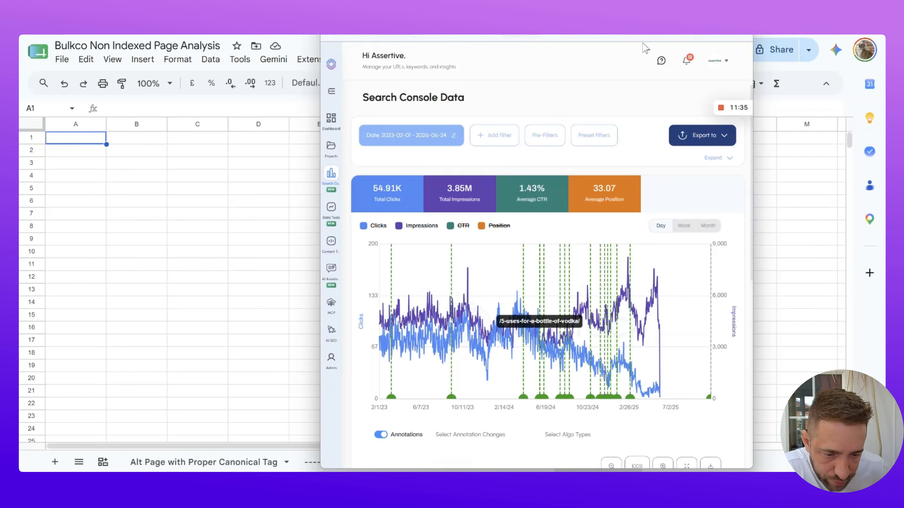
Check the SEO Stack notifications and the Google Sheets export option, and return to the Bulkco Non Indexed Page Analysis spreadsheet
{"action": "left_click", "coordinate": [687, 70]}
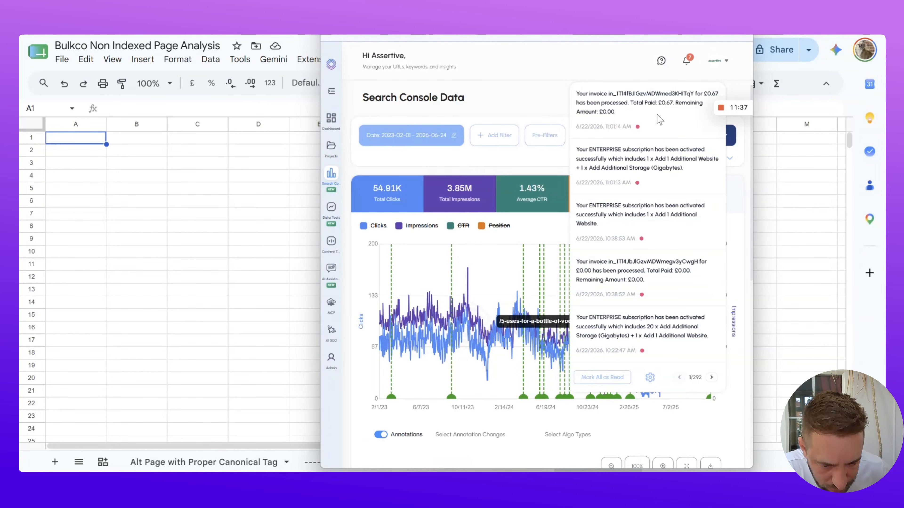
{"action": "left_click", "coordinate": [523, 100]}
{"action": "left_click", "coordinate": [695, 135]}
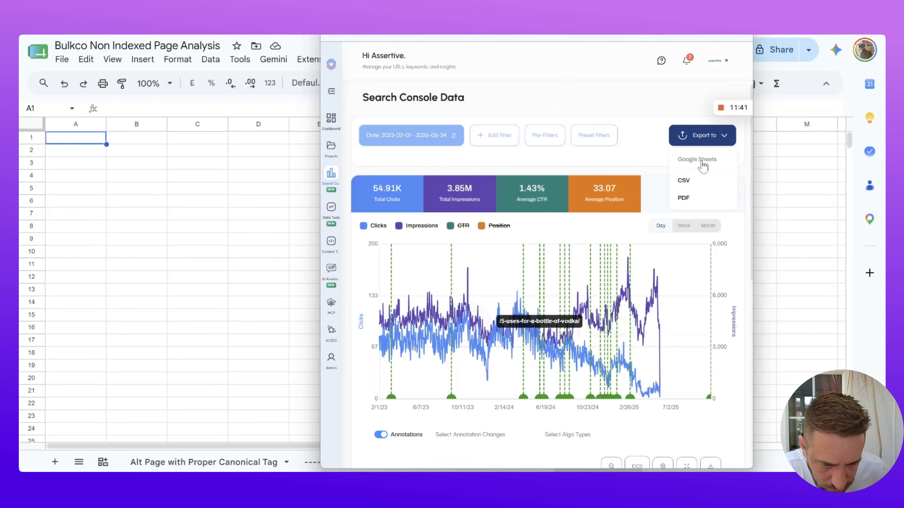
{"action": "left_click", "coordinate": [697, 160]}
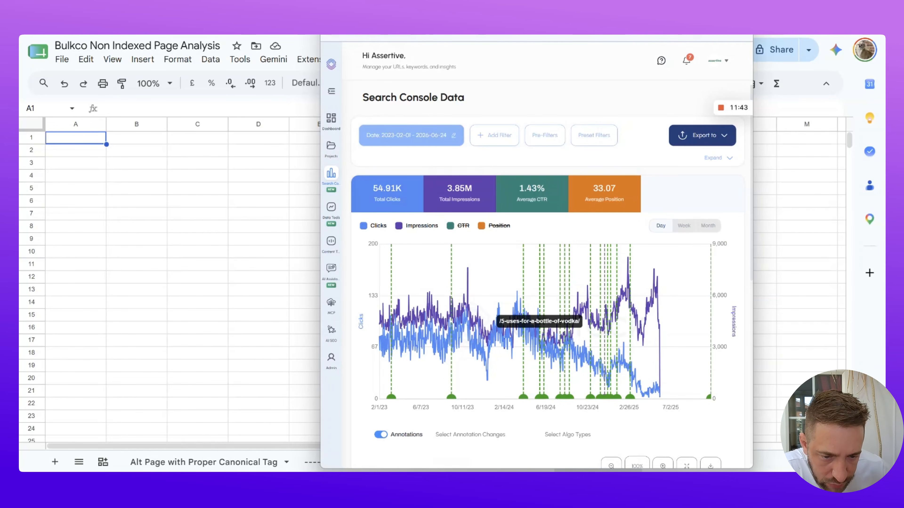
{"action": "left_click_drag", "start_coordinate": [534, 35], "coordinate": [540, 2]}
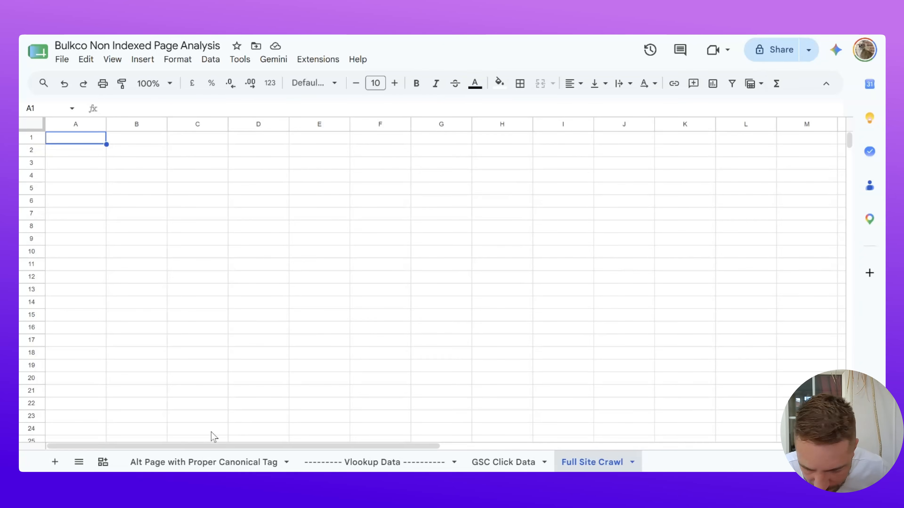
Add a new sheet directly after the Alt Page with Proper Canonical Tag sheet
{"action": "left_click", "coordinate": [192, 461]}
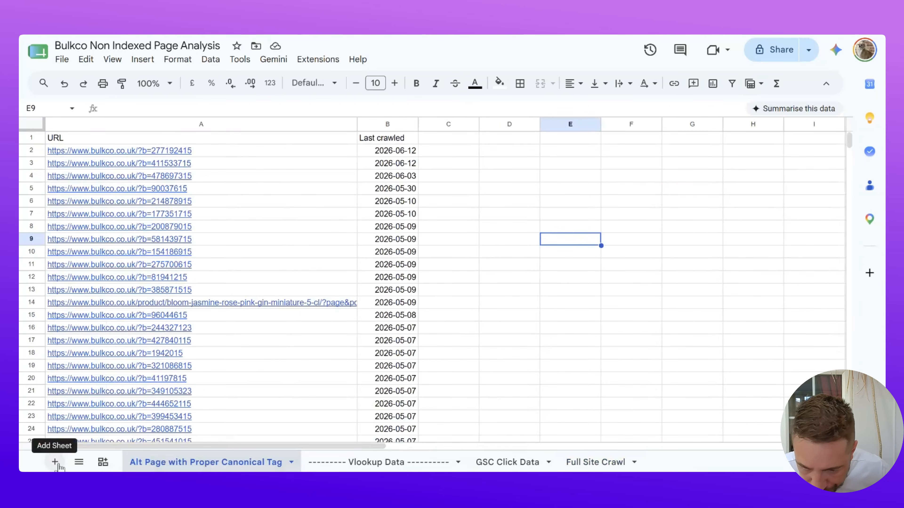
{"action": "left_click", "coordinate": [32, 138]}
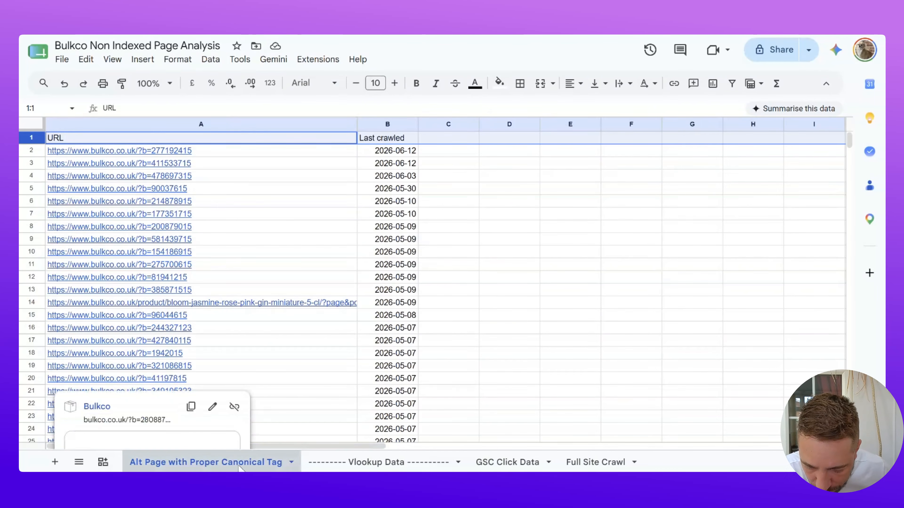
{"action": "left_click", "coordinate": [55, 462]}
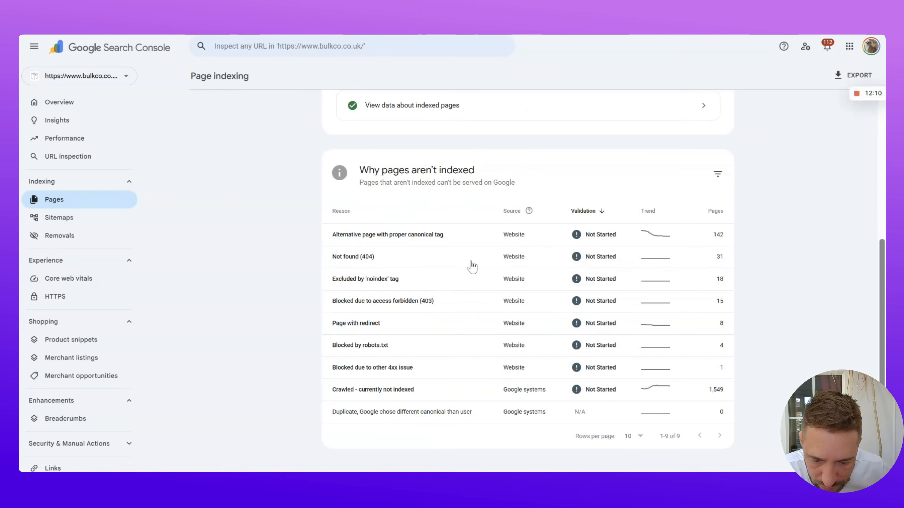
Switch to Search Console's Page indexing report and export the Not found (404) pages to Google Sheets
{"action": "left_click", "coordinate": [438, 262]}
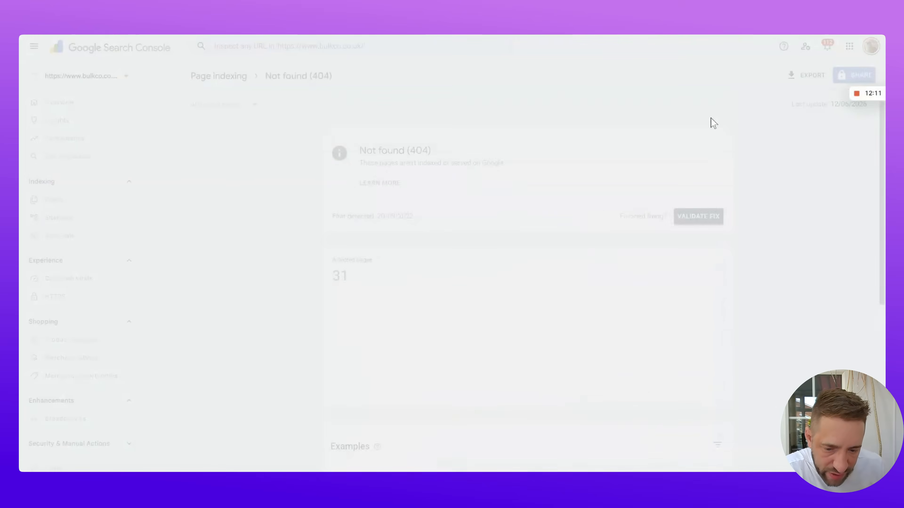
{"action": "left_click", "coordinate": [807, 75]}
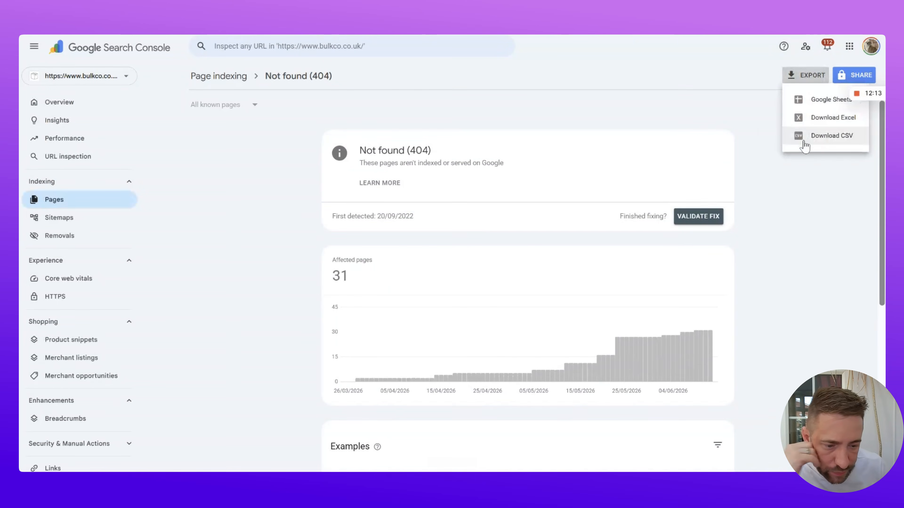
{"action": "left_click", "coordinate": [818, 101]}
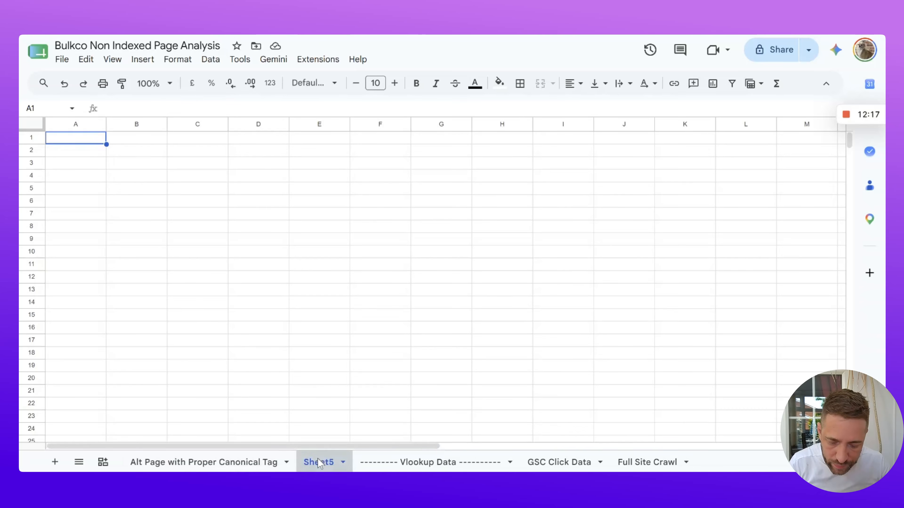
Rename the new blank sheet in the analysis spreadsheet as "Not Found 404"
{"action": "double_click", "coordinate": [318, 462]}
{"action": "type", "text": "Not F"}
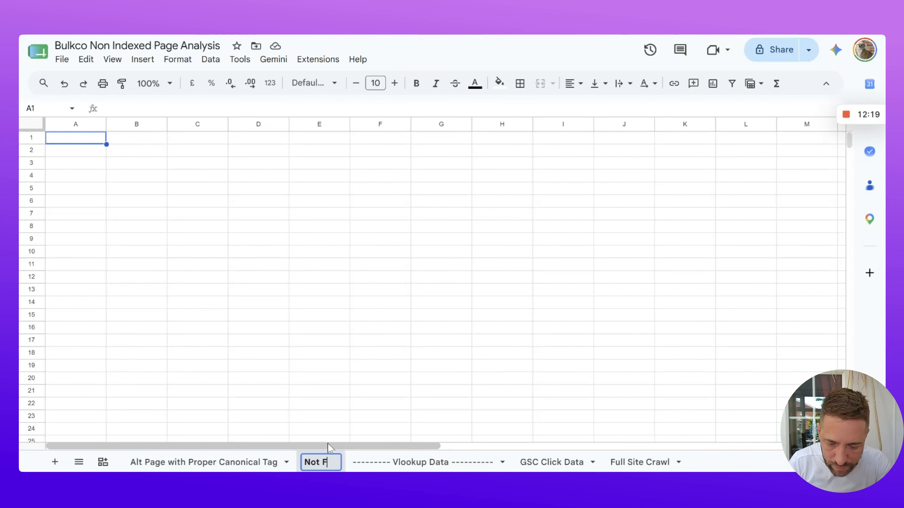
{"action": "type", "text": "ound 3"}
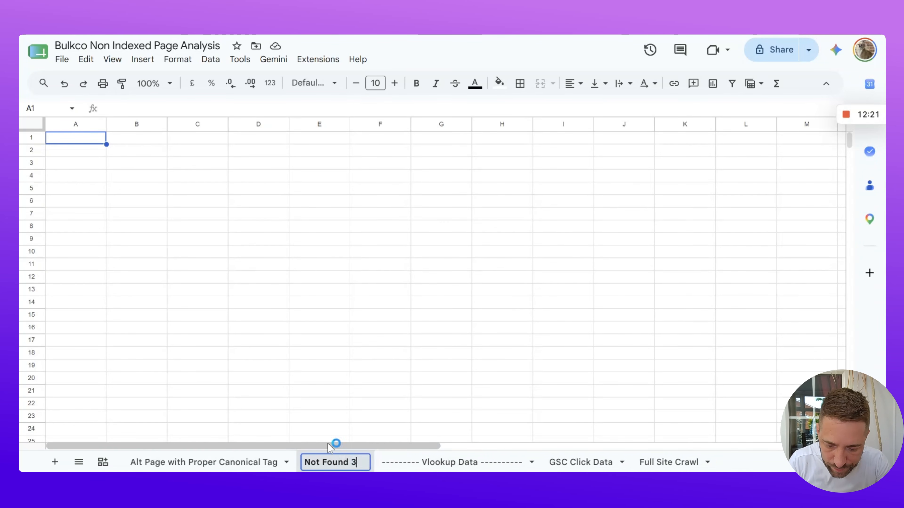
{"action": "type", "text": "0"}
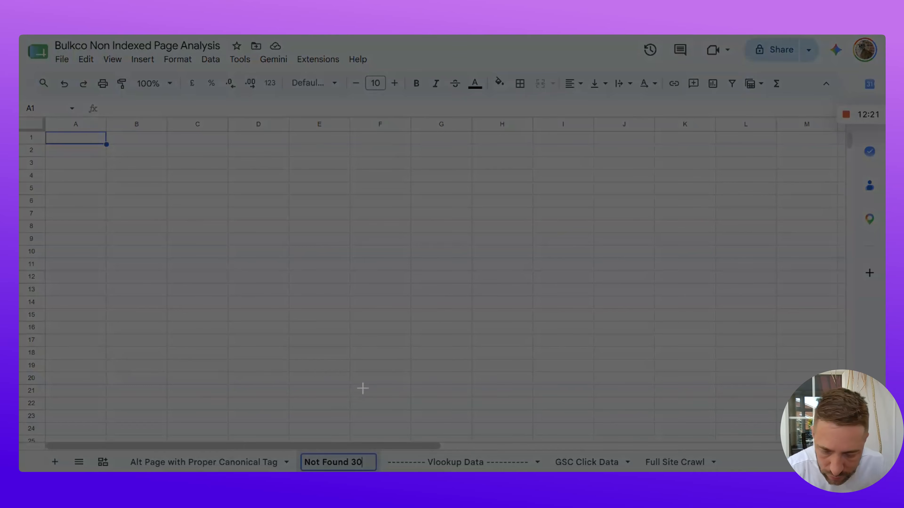
{"action": "type", "text": "4"}
{"action": "key", "text": "Return"}
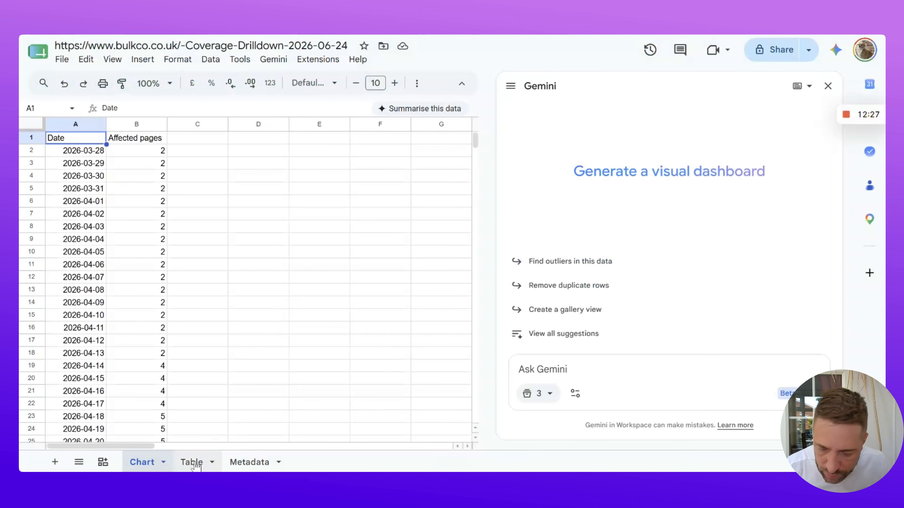
Copy the Table data from the 404 export into the Not Found 404 sheet and widen the URL column
{"action": "left_click", "coordinate": [194, 463]}
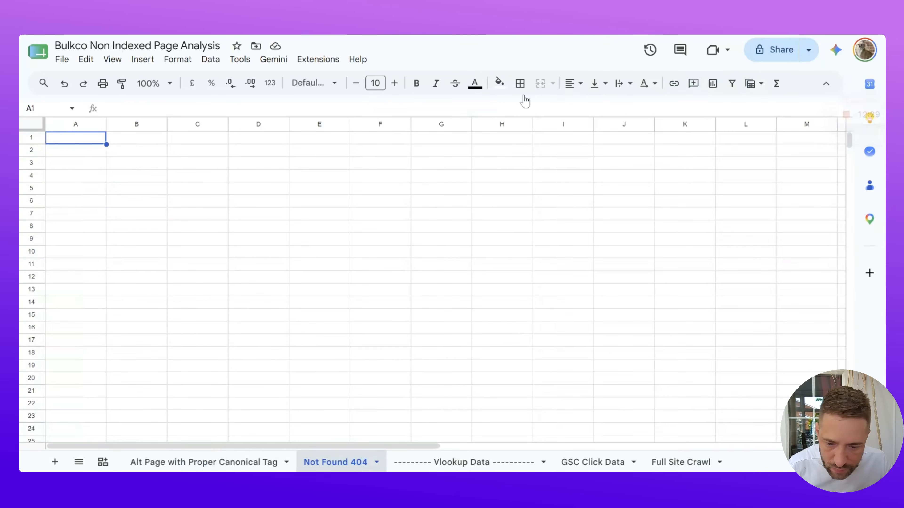
{"action": "key", "text": "ctrl+v"}
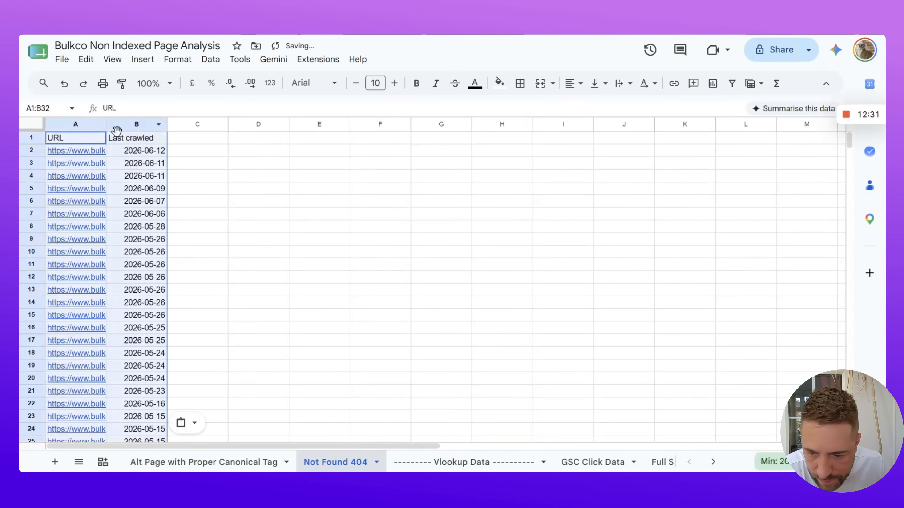
{"action": "left_click_drag", "start_coordinate": [106, 125], "coordinate": [265, 125]}
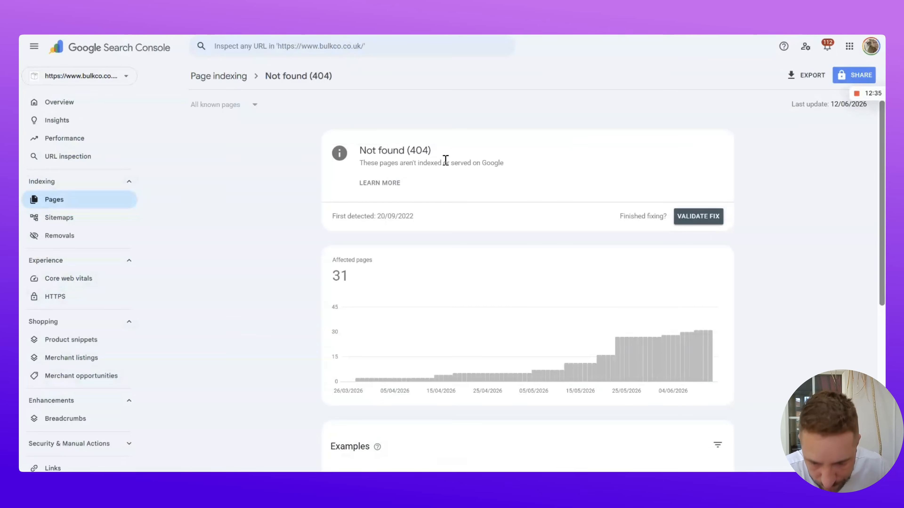
Return to the Page indexing report and export the Excluded by 'noindex' tag pages to Google Sheets
{"action": "left_click", "coordinate": [213, 76]}
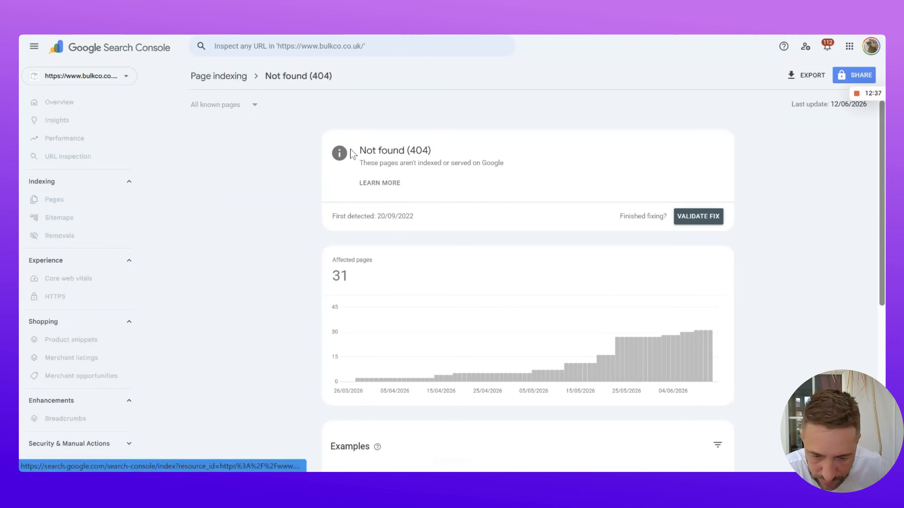
{"action": "scroll", "coordinate": [474, 231], "scroll_direction": "down", "scroll_amount": 6}
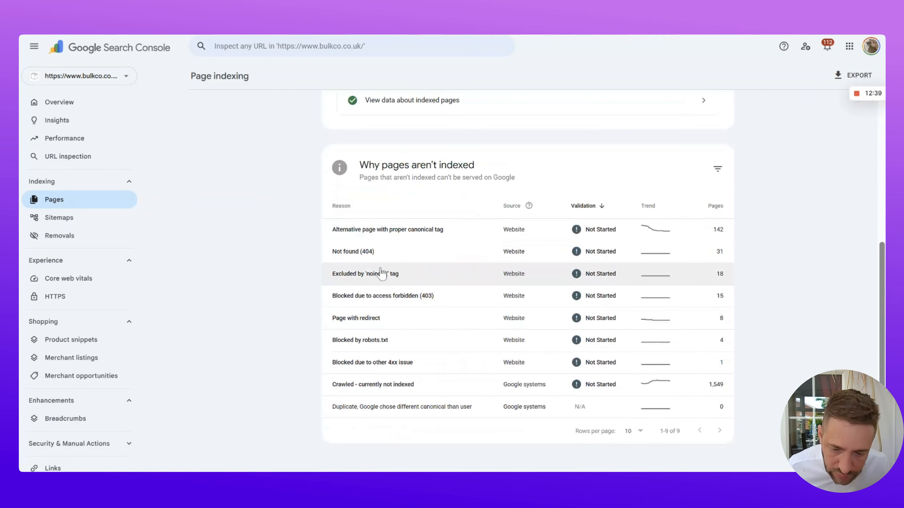
{"action": "left_click", "coordinate": [375, 275]}
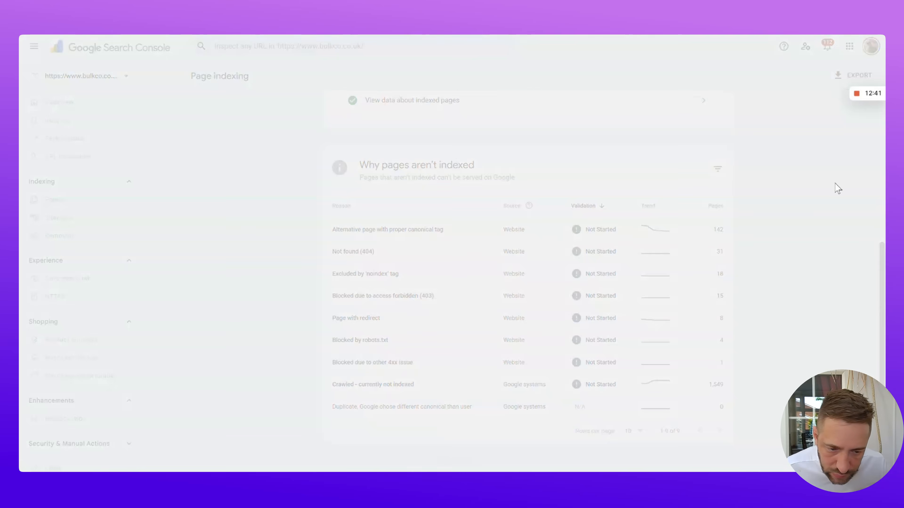
{"action": "left_click", "coordinate": [805, 75]}
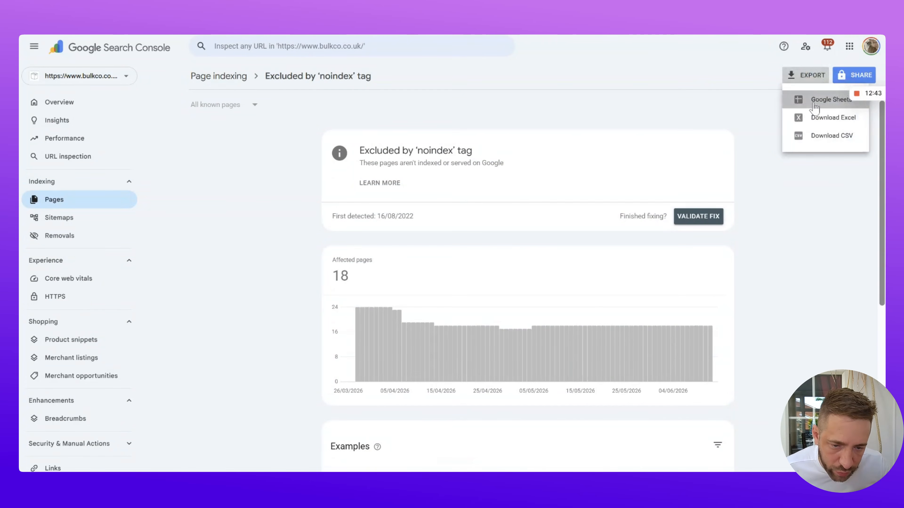
{"action": "left_click", "coordinate": [797, 101]}
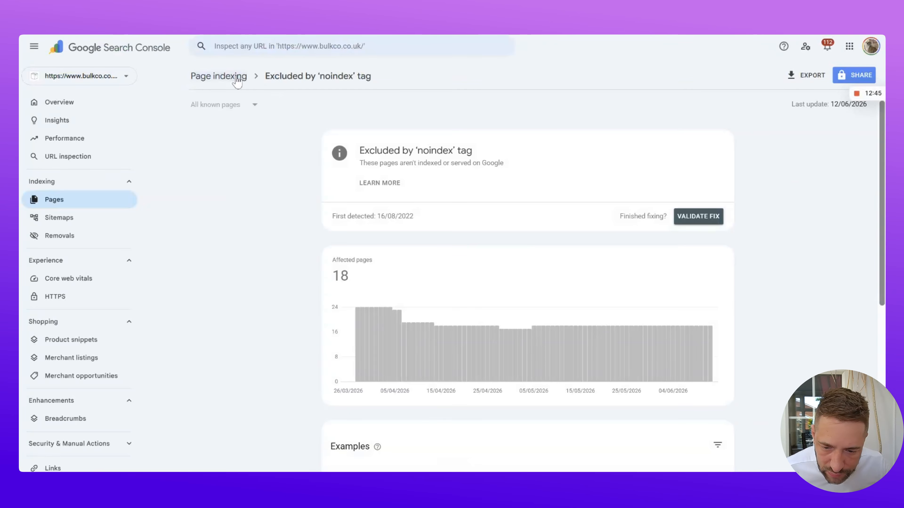
Go back to the Page indexing report and export the Blocked due to access forbidden (403) pages to Google Sheets
{"action": "left_click", "coordinate": [232, 76]}
{"action": "scroll", "coordinate": [319, 260], "scroll_direction": "down", "scroll_amount": 5}
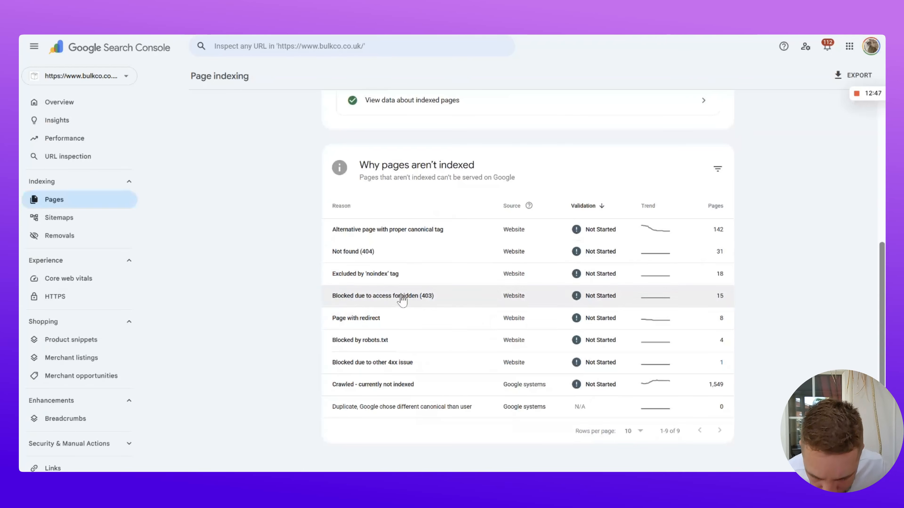
{"action": "left_click", "coordinate": [405, 284]}
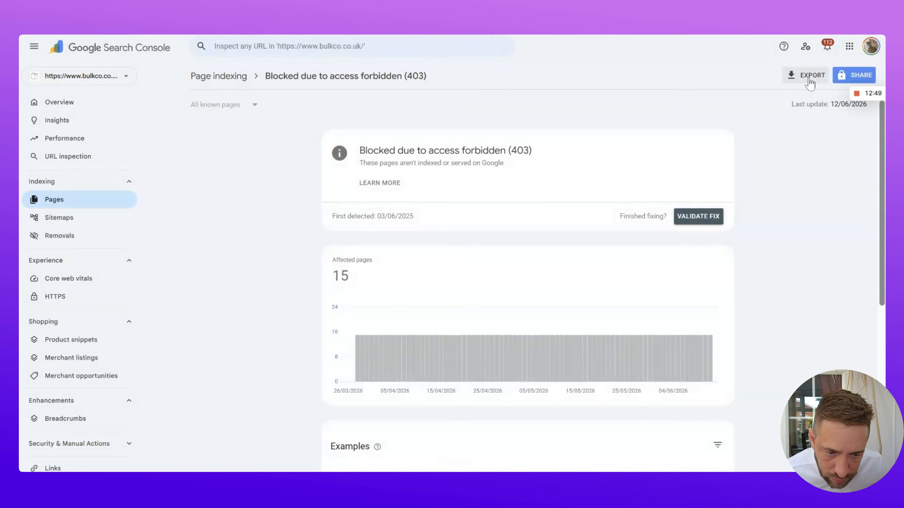
{"action": "left_click", "coordinate": [811, 76]}
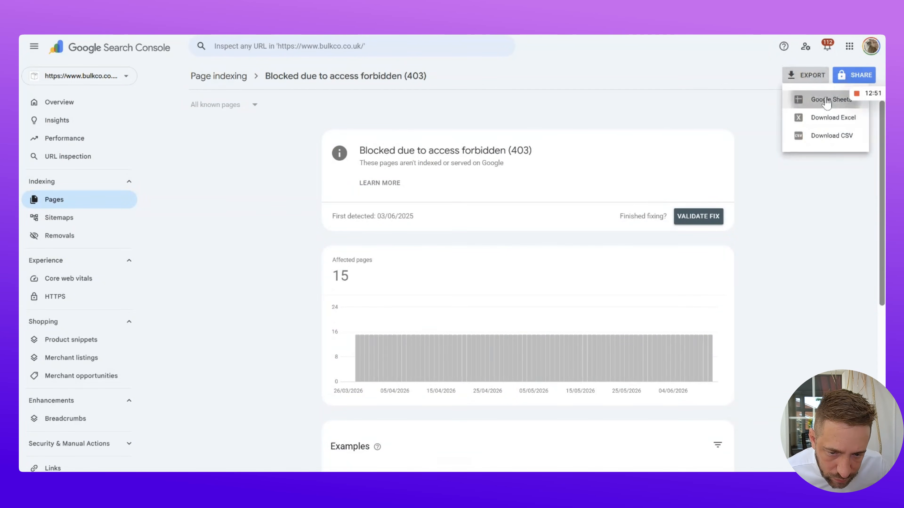
{"action": "left_click", "coordinate": [809, 95]}
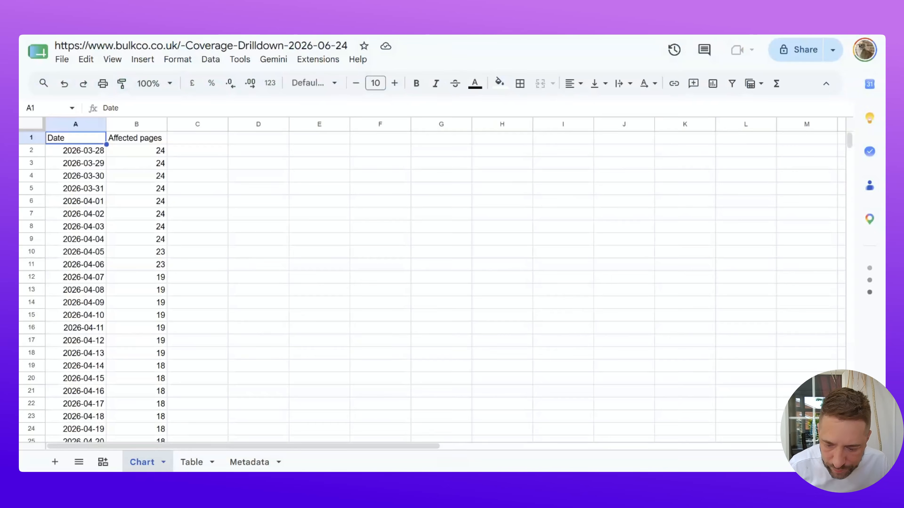
Copy the URL and Last crawled data from the noindex export's Table sheet and return to the analysis spreadsheet
{"action": "left_click", "coordinate": [215, 459]}
{"action": "key", "text": "ctrl+c"}
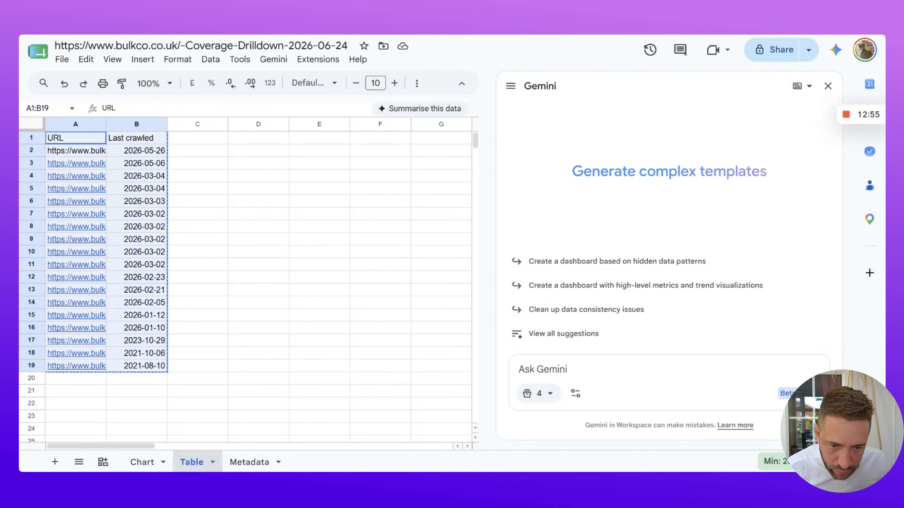
{"action": "key", "text": "ctrl+Tab"}
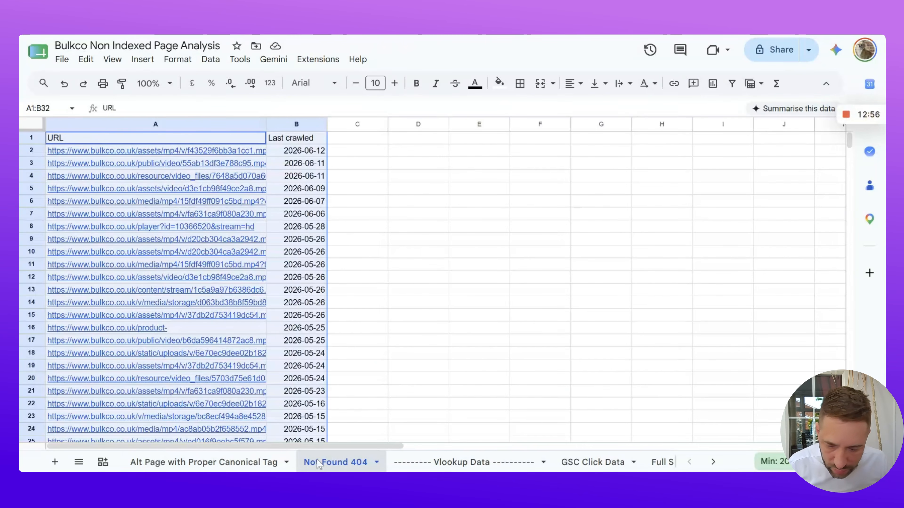
Paste the copied noindex data into a new sheet named "Excluded by Noindex Tag" and widen its URL column
{"action": "left_click", "coordinate": [55, 462]}
{"action": "double_click", "coordinate": [408, 462]}
{"action": "type", "text": "E"}
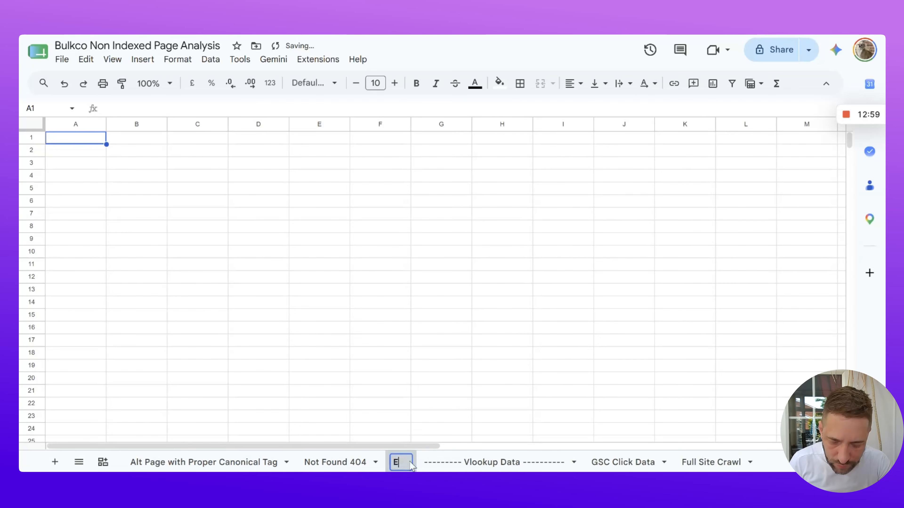
{"action": "type", "text": "xcluded by Noindex TG"}
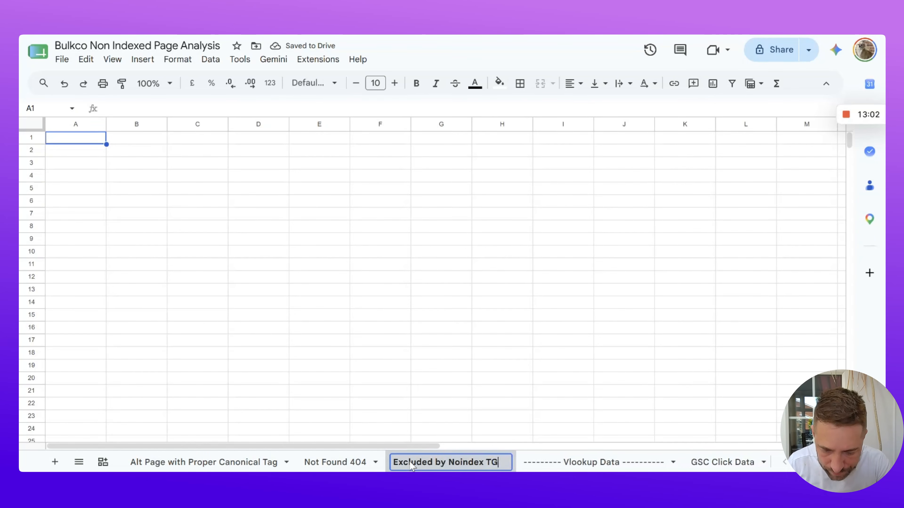
{"action": "key", "text": "BackSpace"}
{"action": "type", "text": "ag"}
{"action": "key", "text": "Return"}
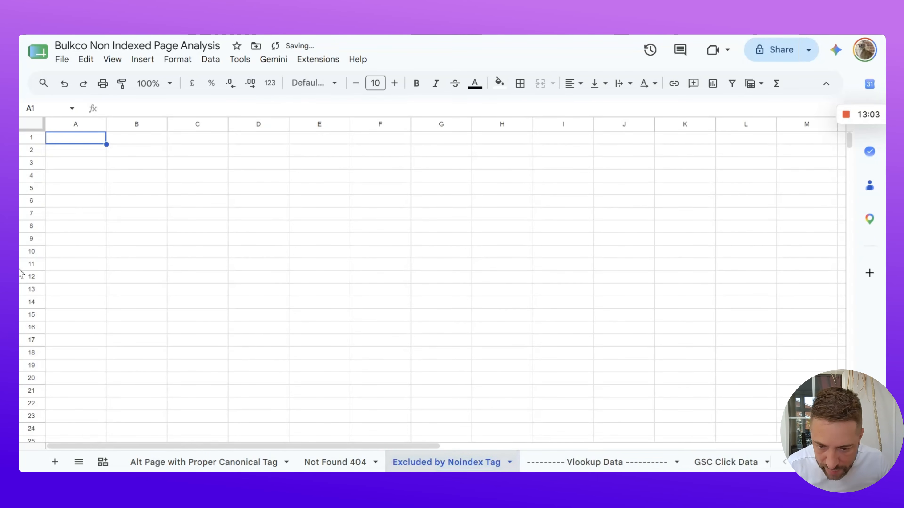
{"action": "key", "text": "ctrl+v"}
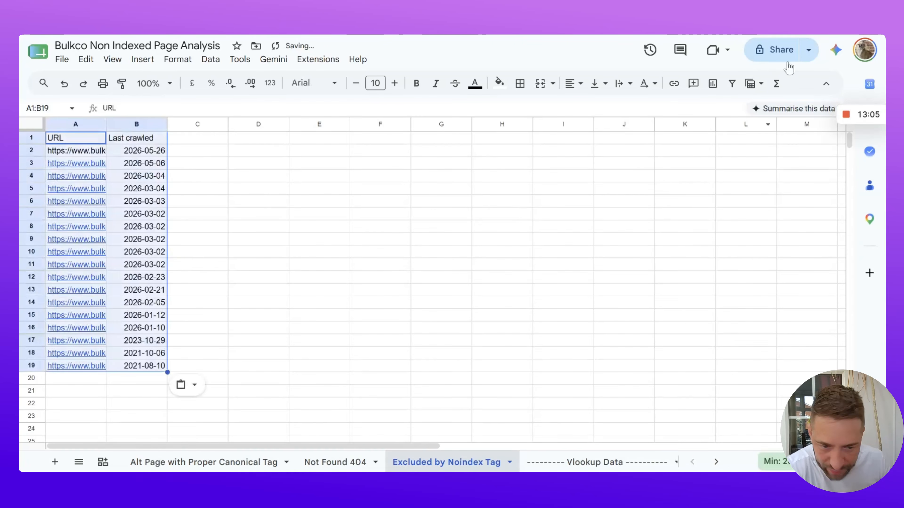
{"action": "left_click_drag", "start_coordinate": [106, 124], "coordinate": [344, 124]}
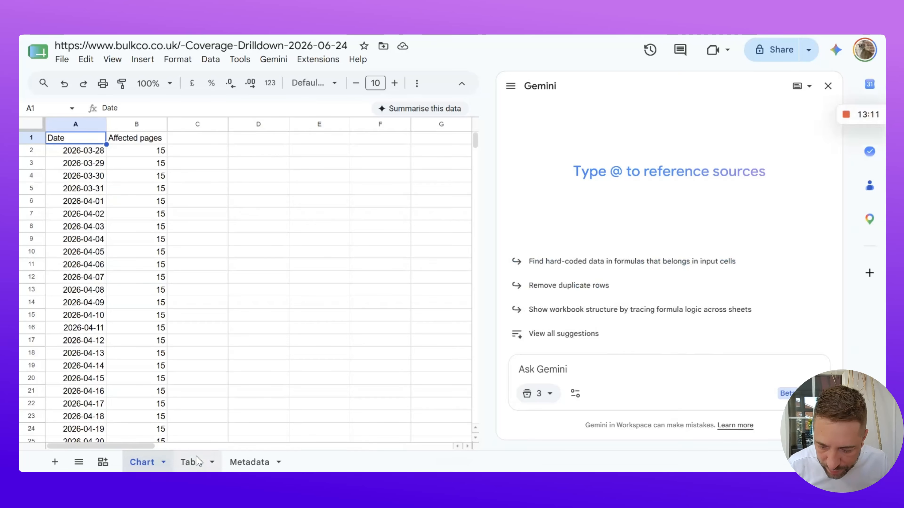
Copy all URL and Last crawled data from the 403 export's Table sheet and return to the analysis spreadsheet
{"action": "left_click", "coordinate": [194, 462]}
{"action": "key", "text": "ctrl+a"}
{"action": "key", "text": "ctrl+c"}
{"action": "key", "text": "ctrl+shift+Tab"}
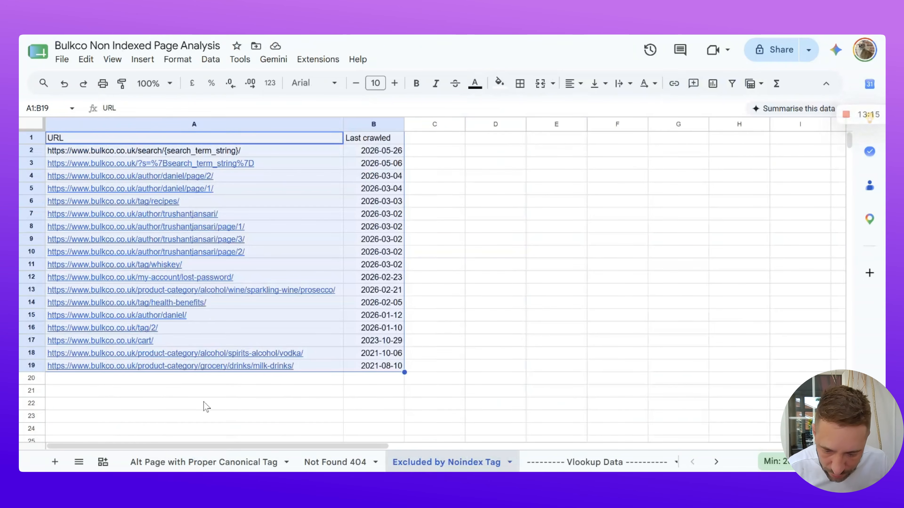
Paste the copied 403 data into a new sheet named "Blocked Due to Access Forbidden" and widen its URL column
{"action": "left_click", "coordinate": [55, 461]}
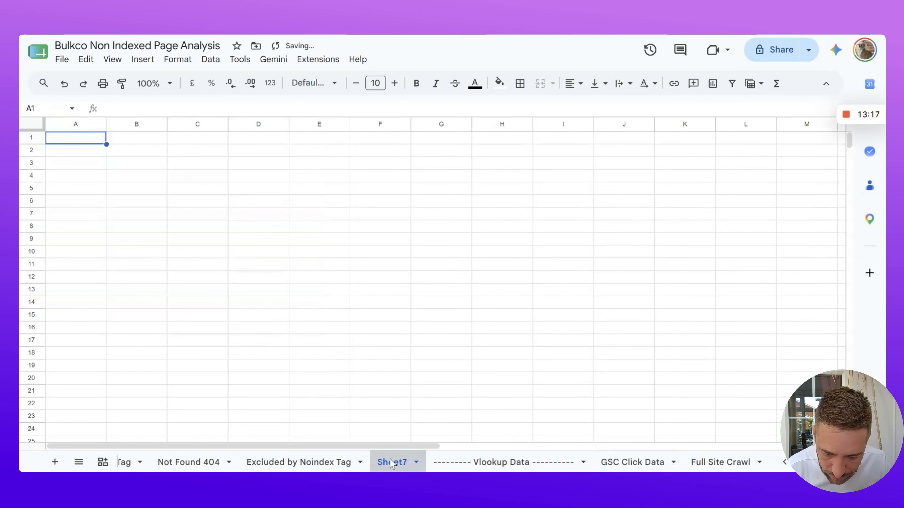
{"action": "double_click", "coordinate": [389, 461]}
{"action": "type", "text": "Bloc"}
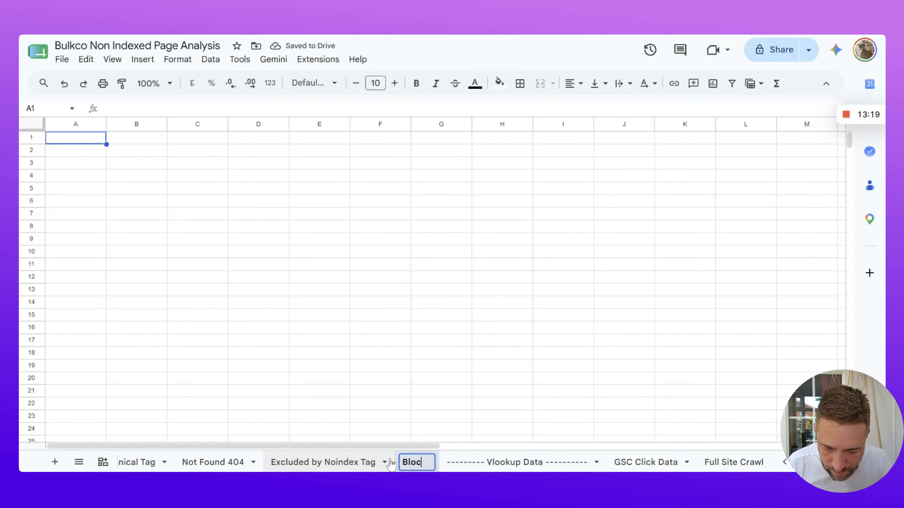
{"action": "type", "text": "ked Due to A"}
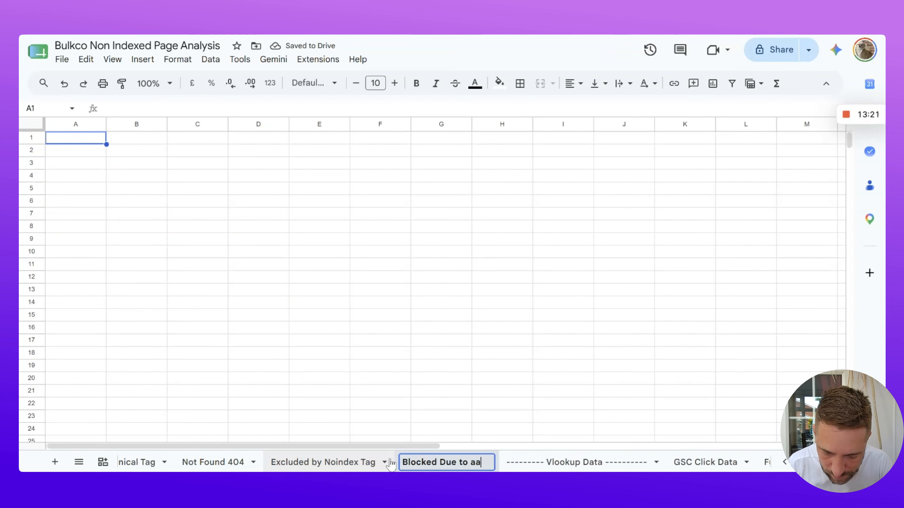
{"action": "type", "text": "ccess Forb"}
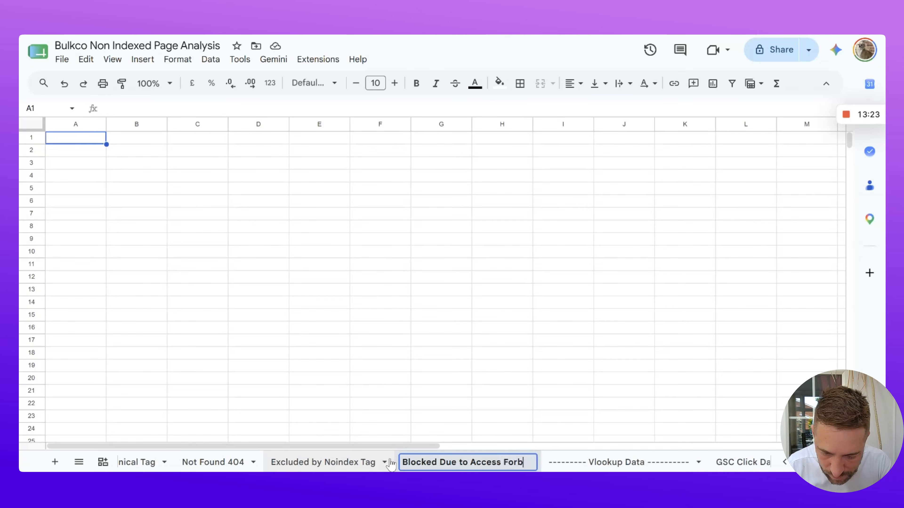
{"action": "type", "text": "idden"}
{"action": "key", "text": "Return"}
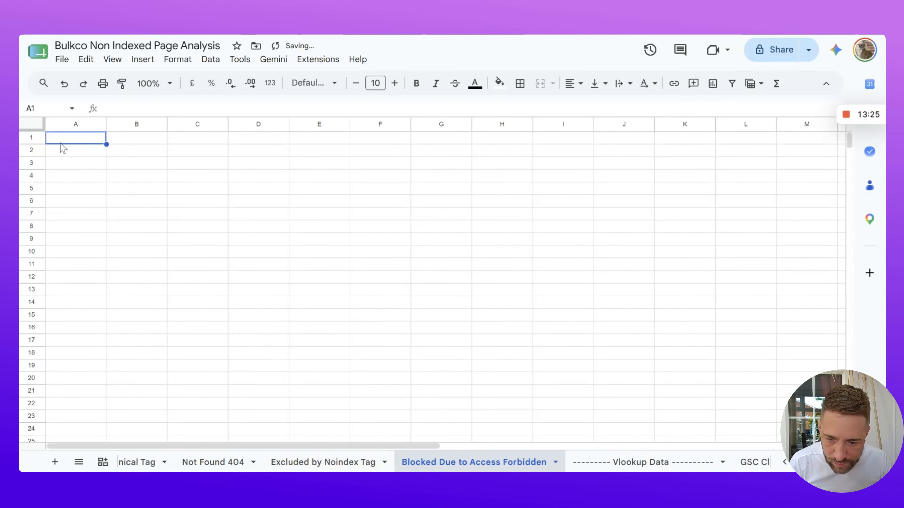
{"action": "key", "text": "ctrl+v"}
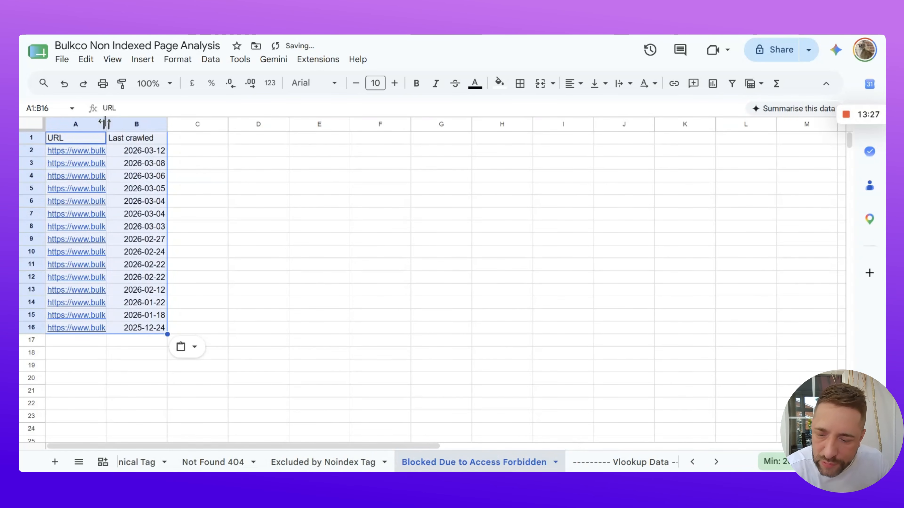
{"action": "left_click_drag", "start_coordinate": [104, 124], "coordinate": [425, 124]}
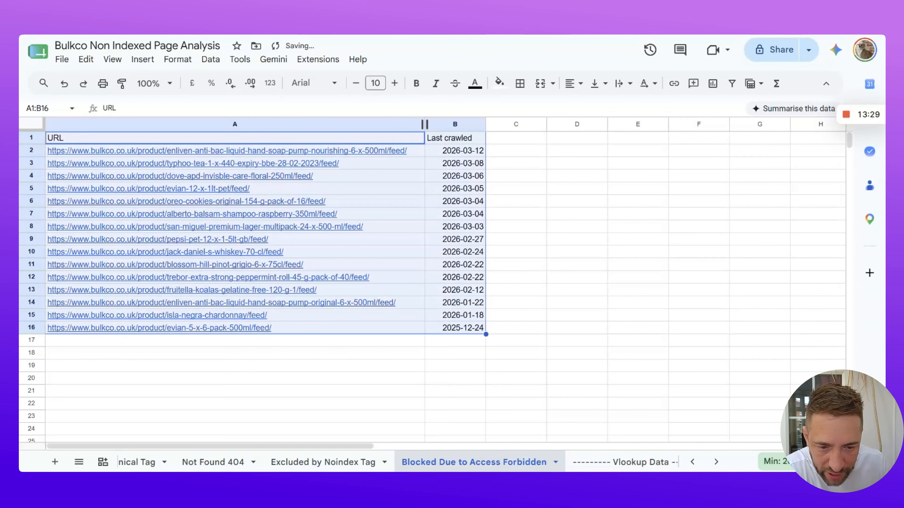
Return to Search Console's Page indexing report and export the Page with redirect pages to Google Sheets
{"action": "key", "text": "ctrl+Tab"}
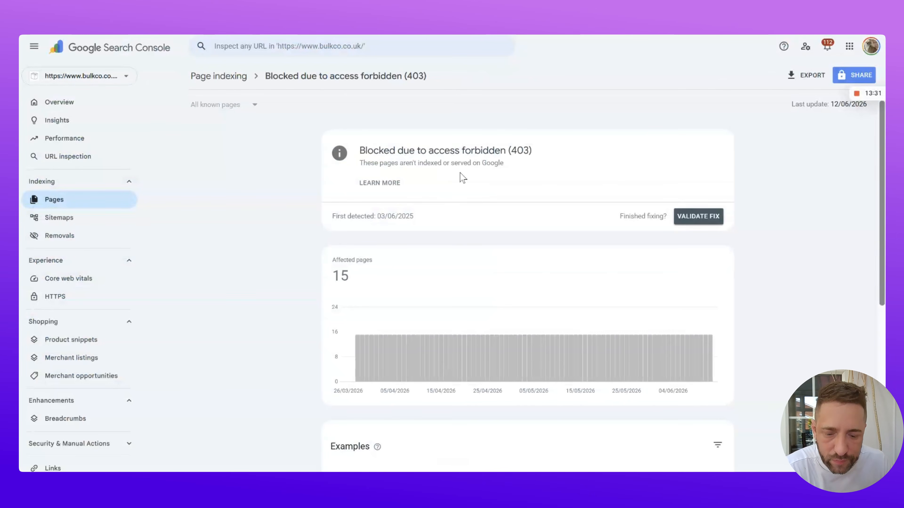
{"action": "left_click", "coordinate": [201, 77]}
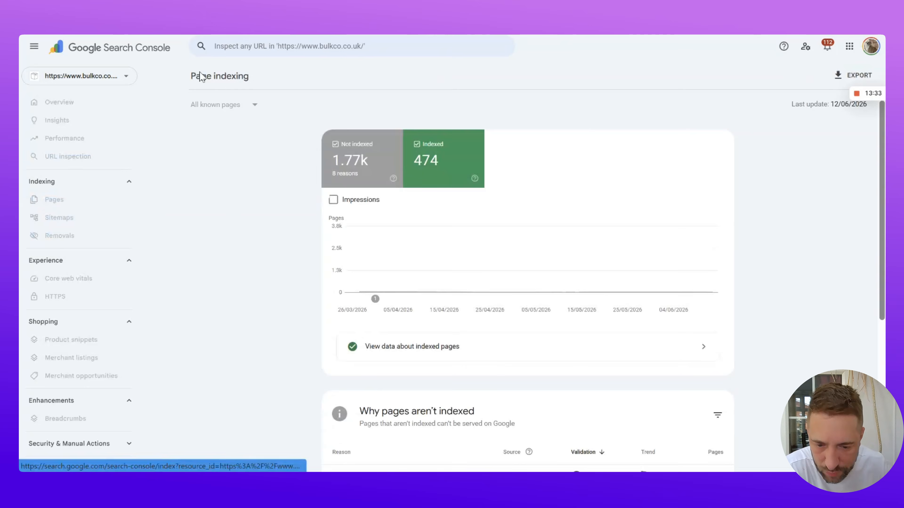
{"action": "scroll", "coordinate": [391, 340], "scroll_direction": "down", "scroll_amount": 5}
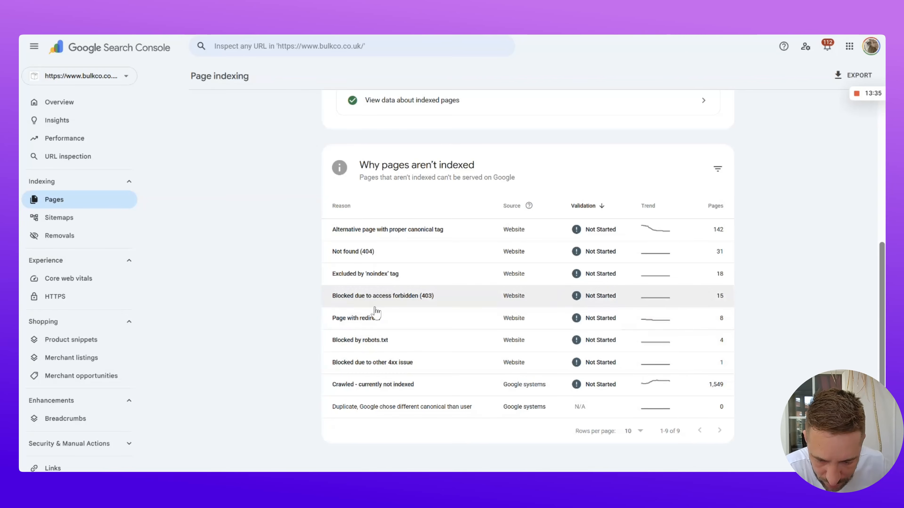
{"action": "left_click", "coordinate": [373, 318]}
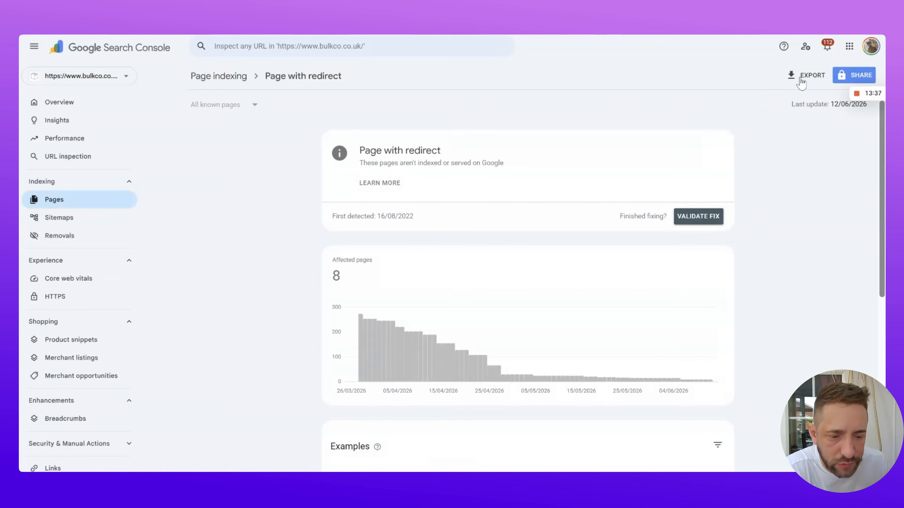
{"action": "left_click", "coordinate": [797, 75]}
{"action": "left_click", "coordinate": [808, 94]}
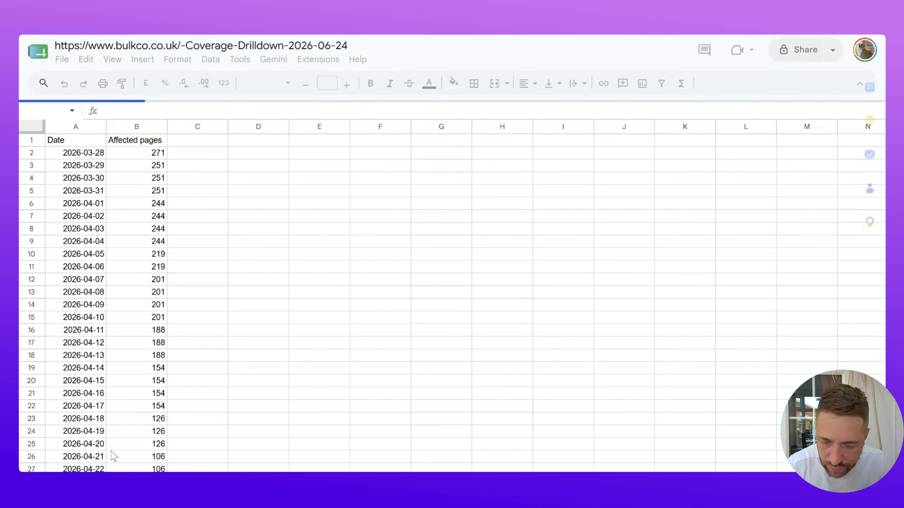
Copy the redirect export's Table data into a new analysis spreadsheet sheet named "Page with Redirect"
{"action": "left_click", "coordinate": [191, 463]}
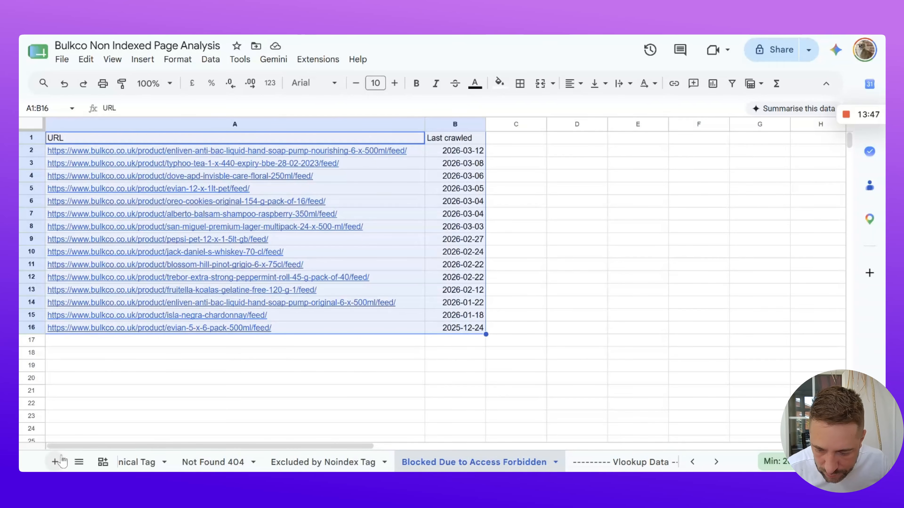
{"action": "left_click", "coordinate": [61, 461]}
{"action": "key", "text": "ctrl+v"}
{"action": "double_click", "coordinate": [594, 461]}
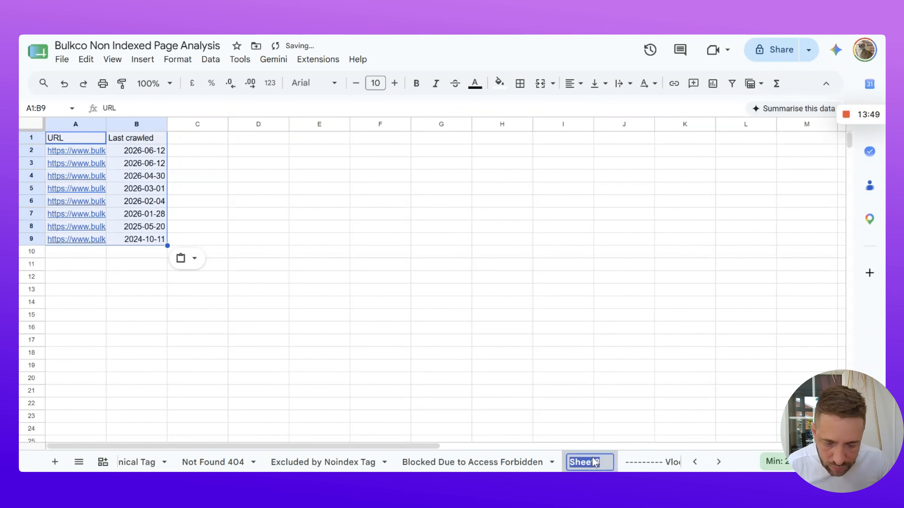
{"action": "type", "text": "Page with Red"}
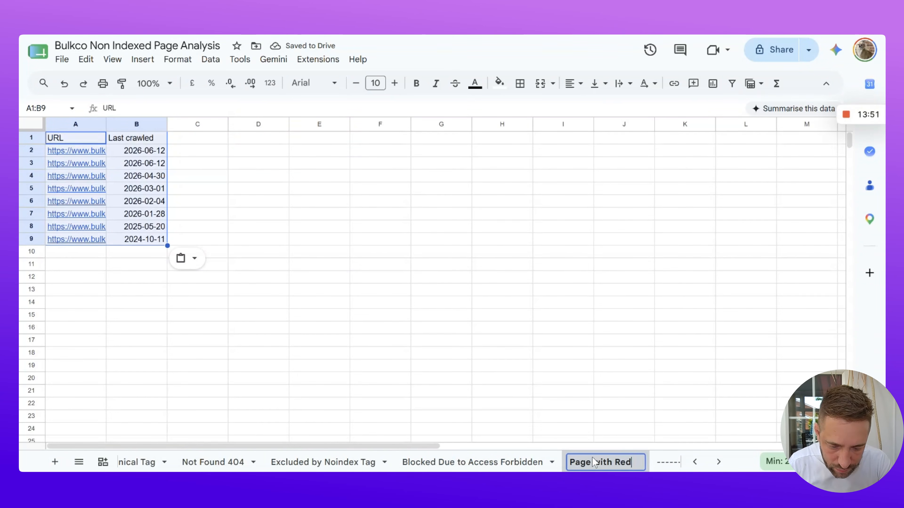
{"action": "type", "text": "irect"}
{"action": "key", "text": "Return"}
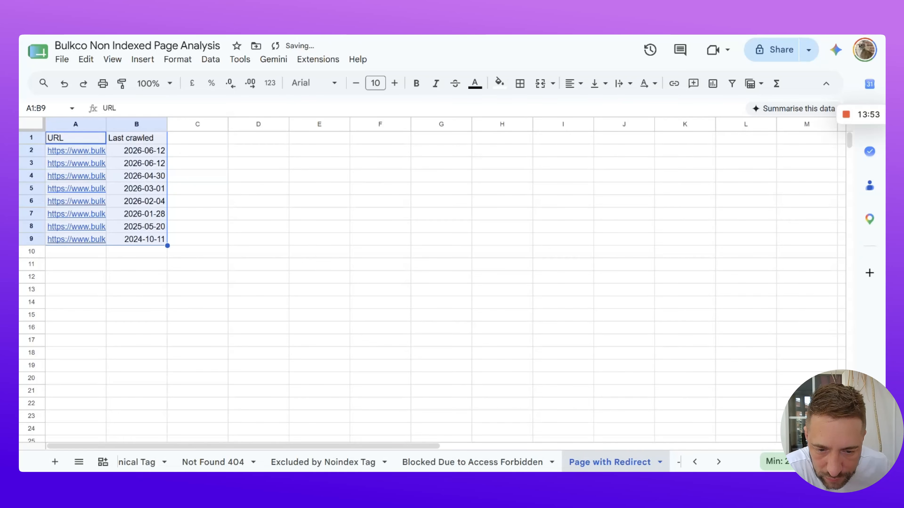
Go back to the Page indexing report in Search Console and export the Blocked by robots.txt pages to Google Sheets
{"action": "left_click", "coordinate": [526, 22]}
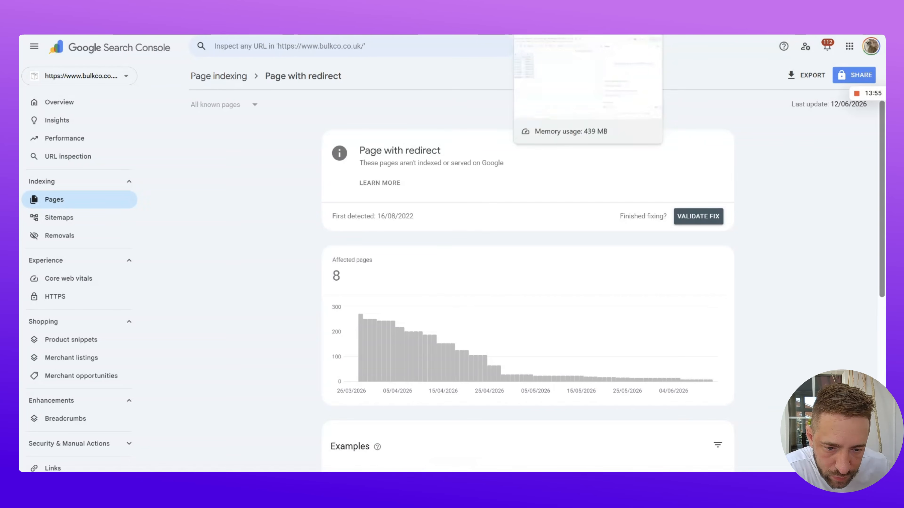
{"action": "left_click", "coordinate": [213, 77]}
{"action": "scroll", "coordinate": [379, 333], "scroll_direction": "down", "scroll_amount": 6}
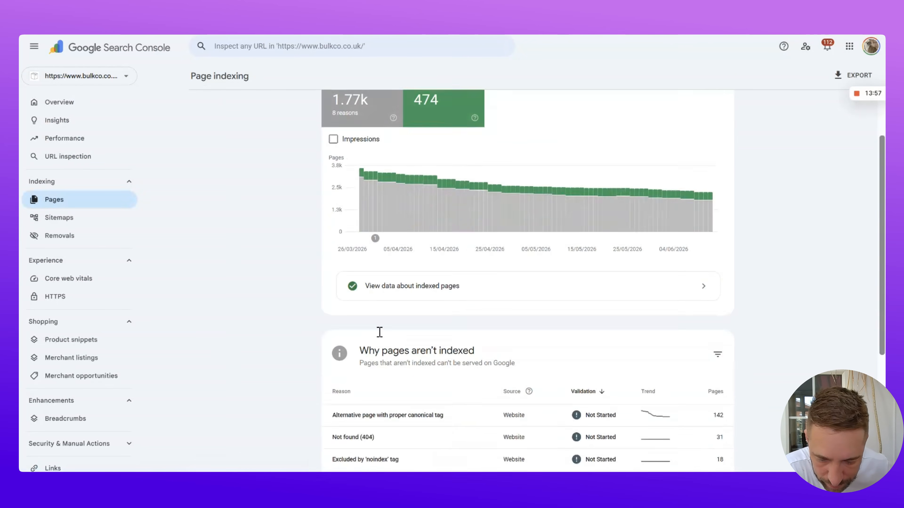
{"action": "left_click", "coordinate": [395, 341]}
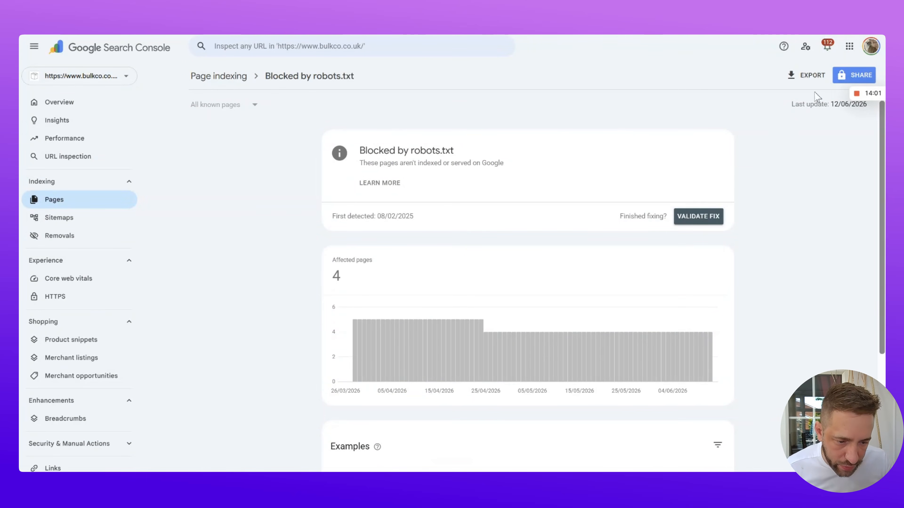
{"action": "left_click", "coordinate": [807, 75]}
{"action": "left_click", "coordinate": [815, 97]}
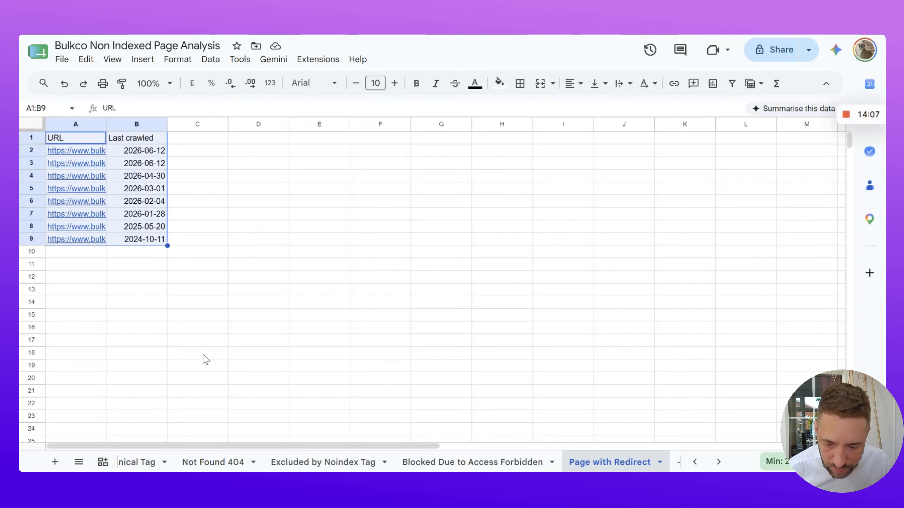
Add a sheet named "Blocked by Robots.txt" after Page with Redirect in the analysis spreadsheet
{"action": "left_click", "coordinate": [55, 462]}
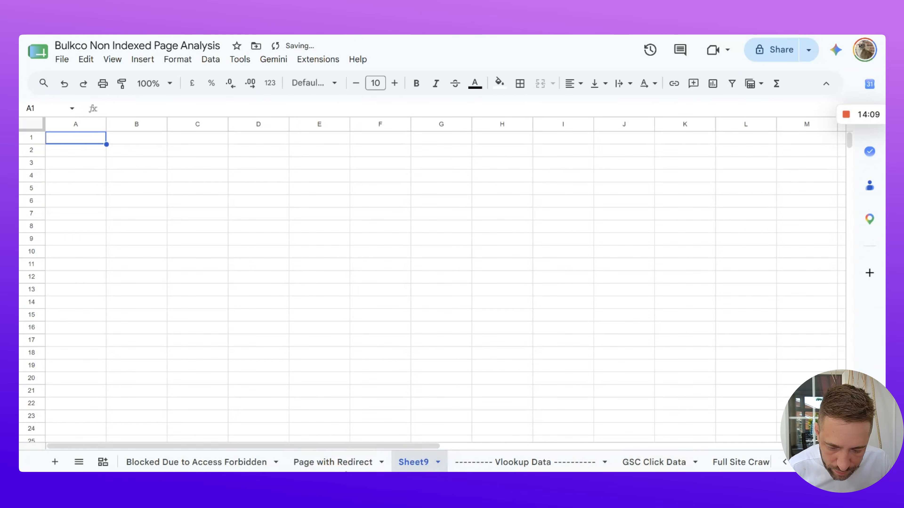
{"action": "double_click", "coordinate": [409, 462]}
{"action": "type", "text": "B"}
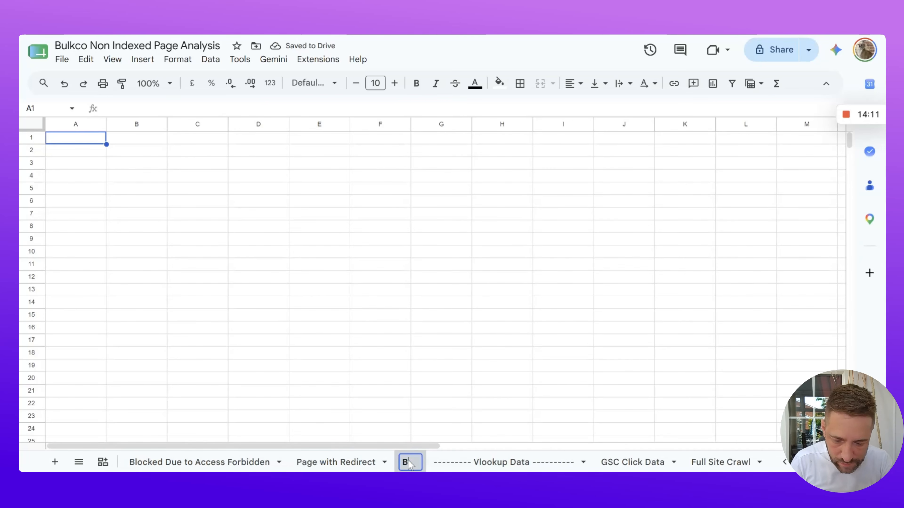
{"action": "type", "text": "locked by Robots.txt"}
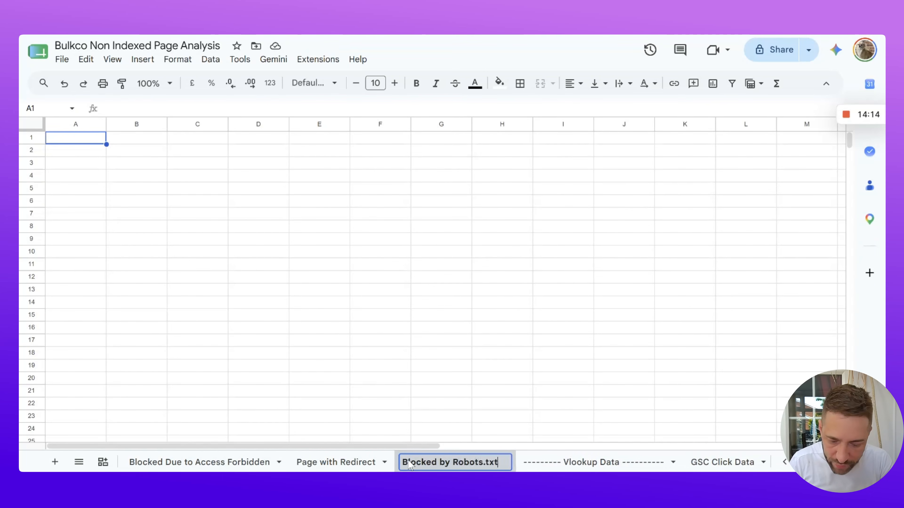
{"action": "key", "text": "Return"}
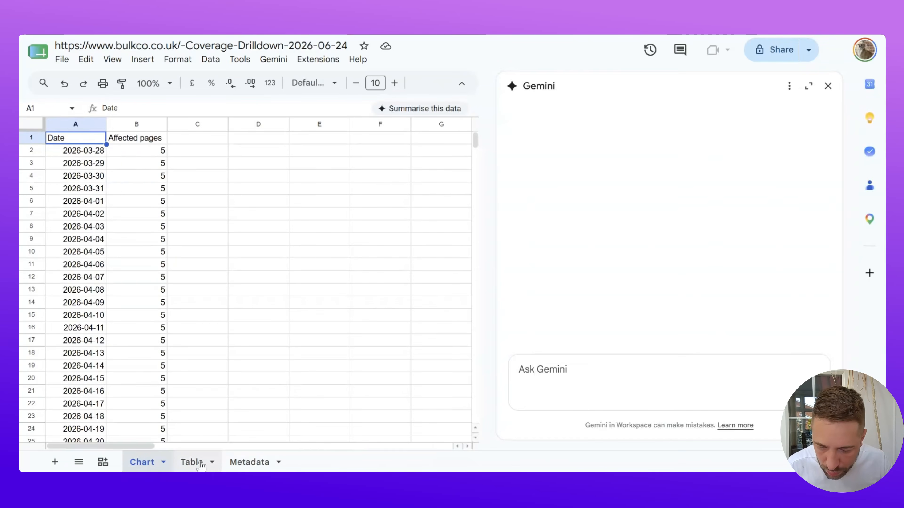
Copy the Table data from the robots.txt export into the Blocked by Robots.txt sheet and widen the URL column
{"action": "left_click", "coordinate": [194, 461]}
{"action": "key", "text": "ctrl+c"}
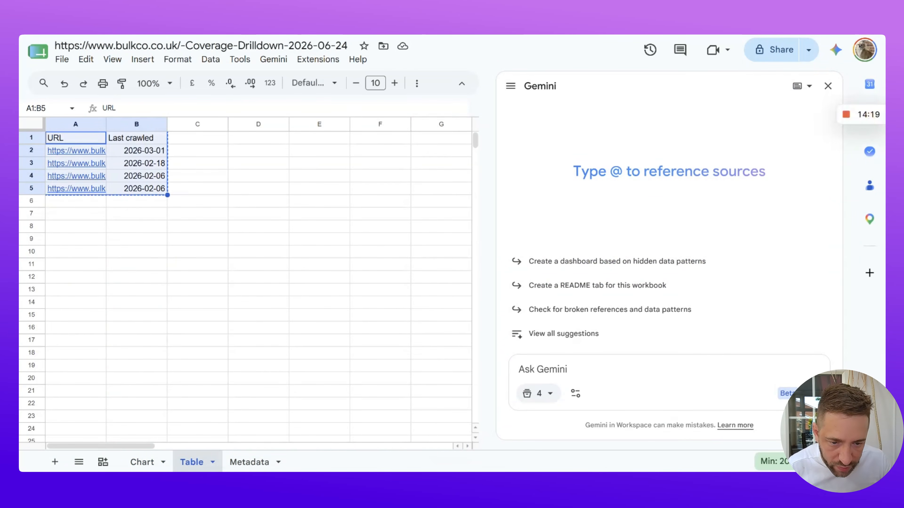
{"action": "key", "text": "ctrl+shift+Tab"}
{"action": "key", "text": "ctrl+v"}
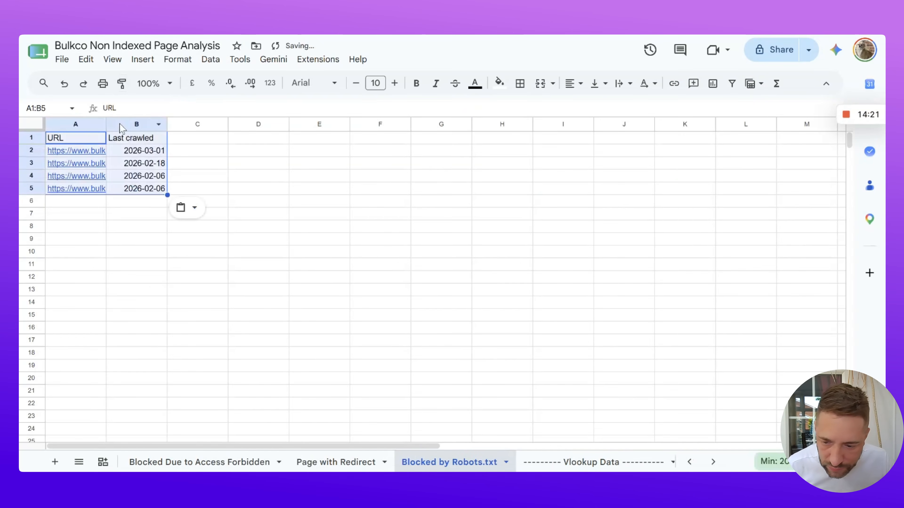
{"action": "left_click_drag", "start_coordinate": [106, 124], "coordinate": [324, 124]}
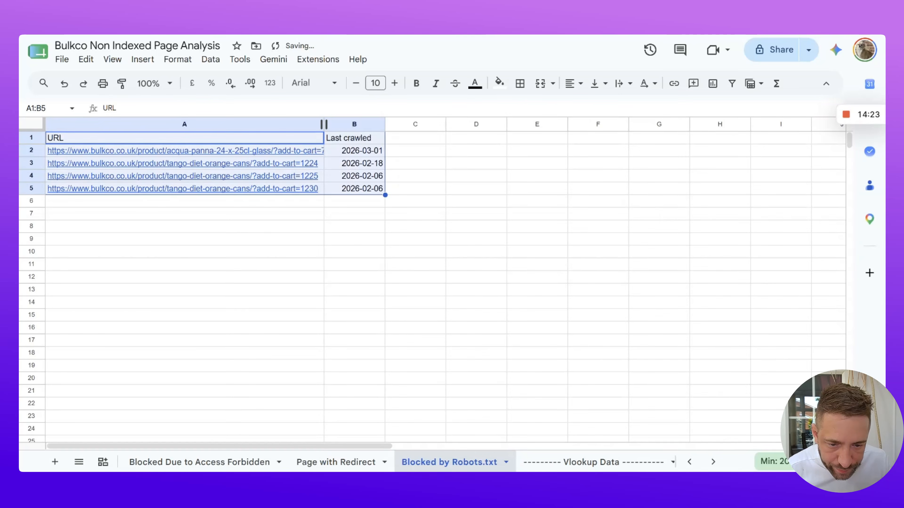
{"action": "key", "text": "ctrl+Tab"}
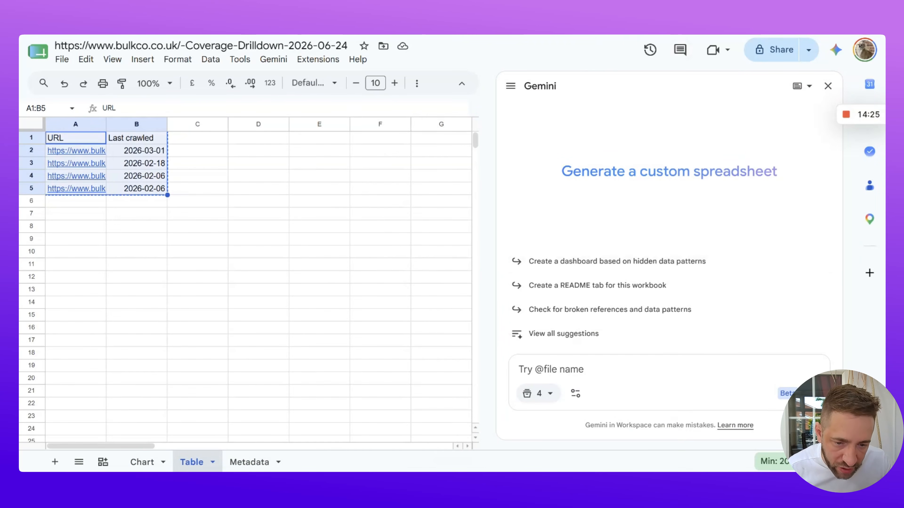
{"action": "key", "text": "ctrl+shift+Tab"}
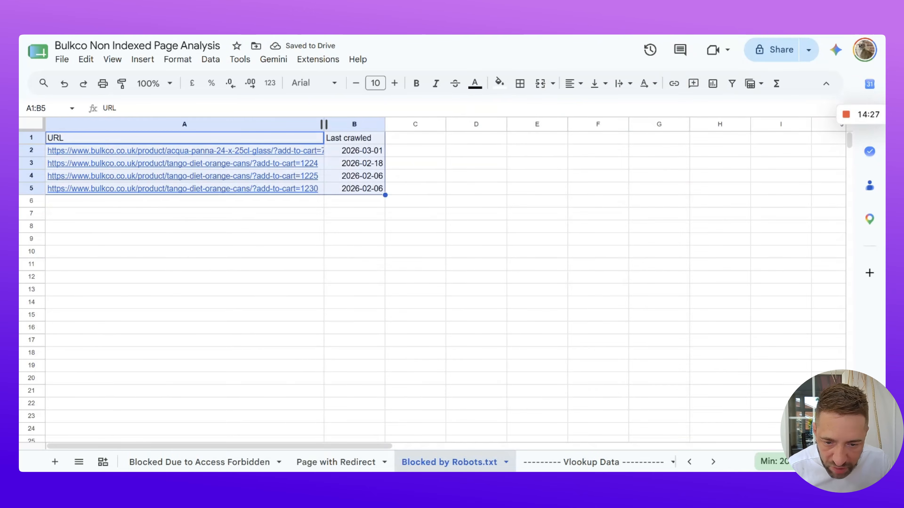
Go back to the Page indexing report in Search Console and export the Blocked due to other 4xx issue pages to Google Sheets
{"action": "key", "text": "ctrl+Tab"}
{"action": "left_click", "coordinate": [220, 80]}
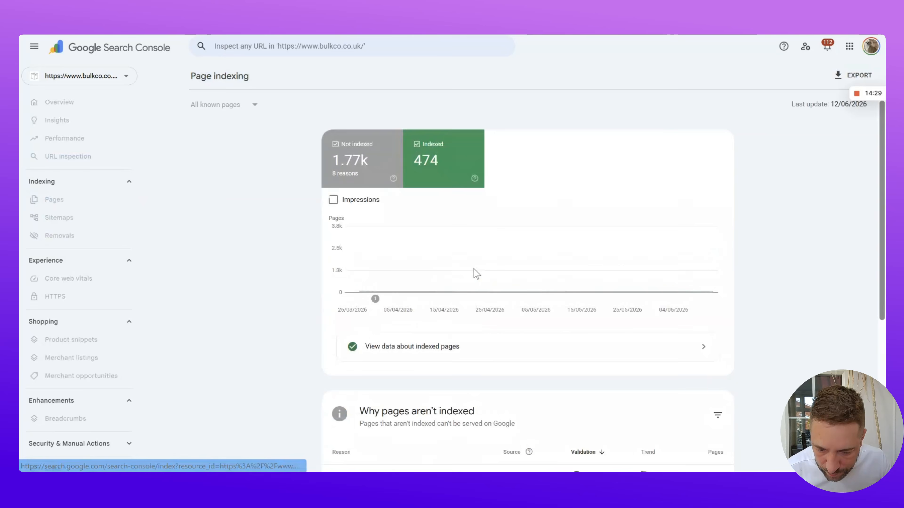
{"action": "scroll", "coordinate": [474, 273], "scroll_direction": "down", "scroll_amount": 6}
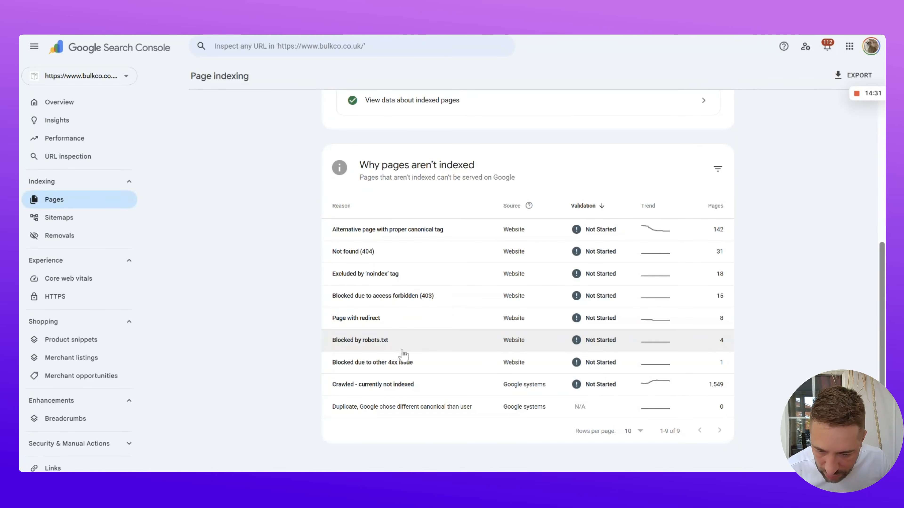
{"action": "left_click", "coordinate": [396, 359]}
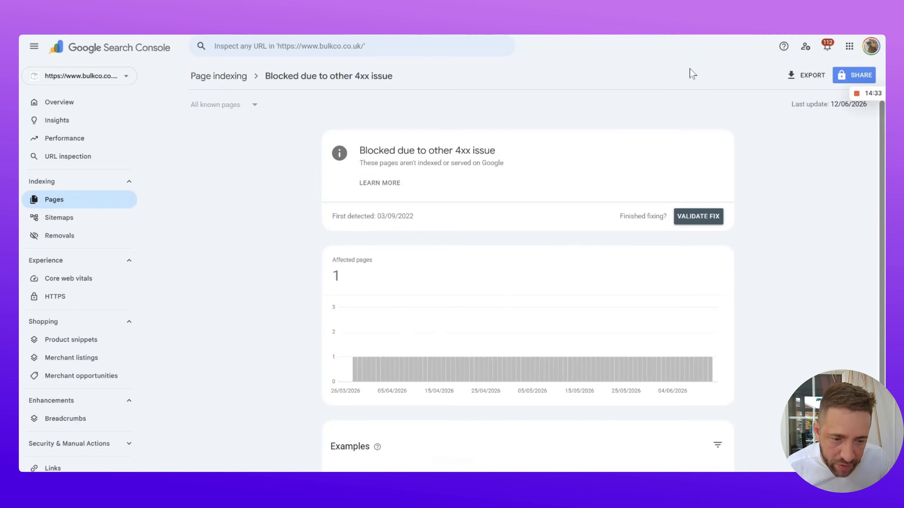
{"action": "left_click", "coordinate": [804, 75]}
{"action": "left_click", "coordinate": [815, 97]}
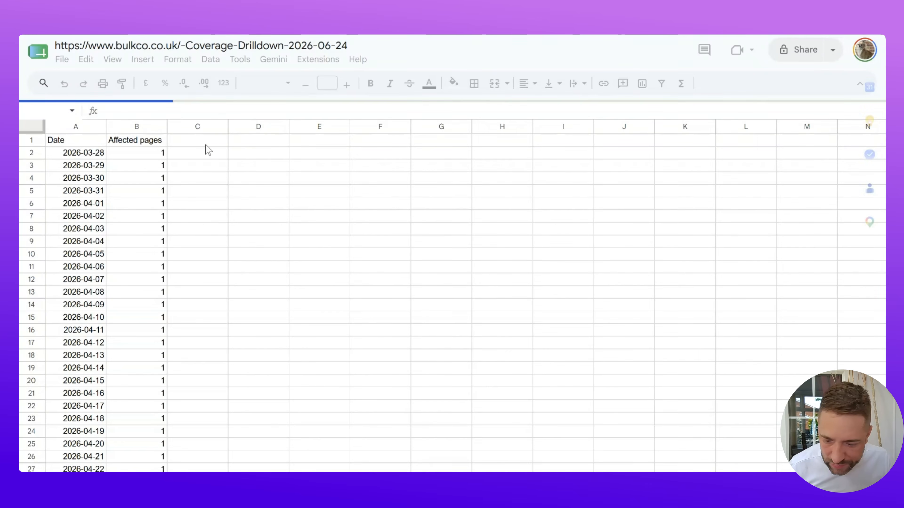
Copy the 4xx export's Table data into a new analysis spreadsheet sheet named "Blocked due to other 4xx Issues", placed after Blocked by Robots.txt
{"action": "left_click", "coordinate": [192, 462]}
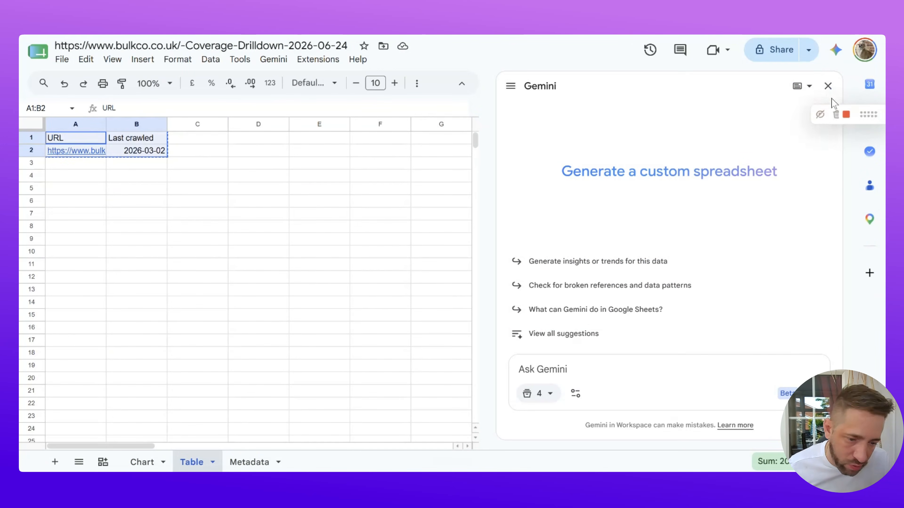
{"action": "left_click", "coordinate": [306, 21]}
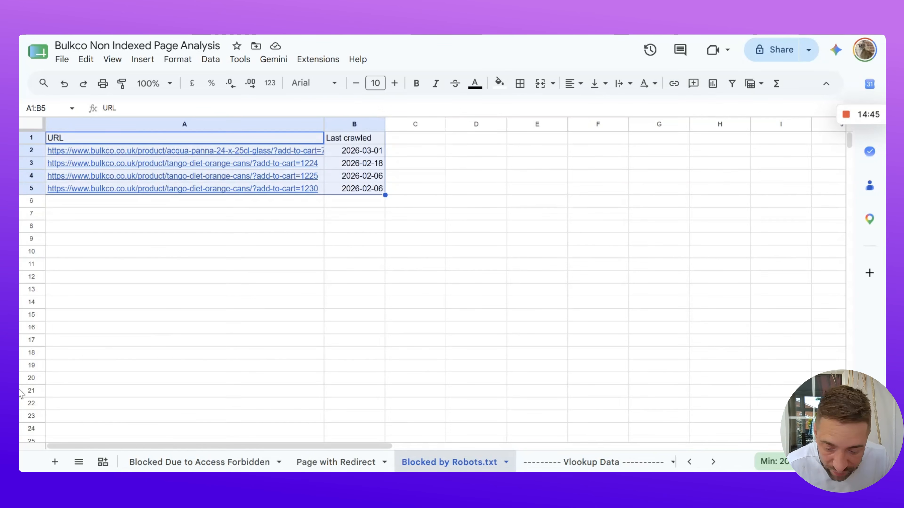
{"action": "left_click", "coordinate": [55, 462]}
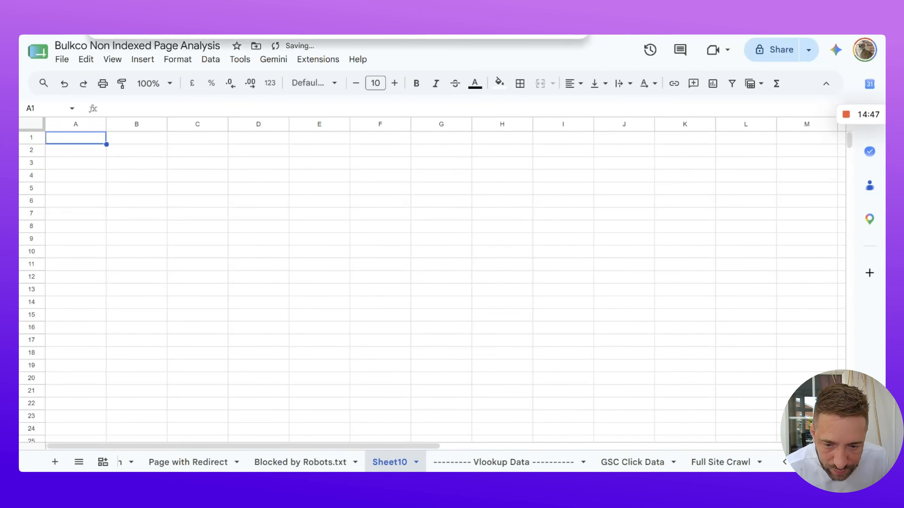
{"action": "left_click", "coordinate": [214, 21]}
{"action": "left_click", "coordinate": [306, 22]}
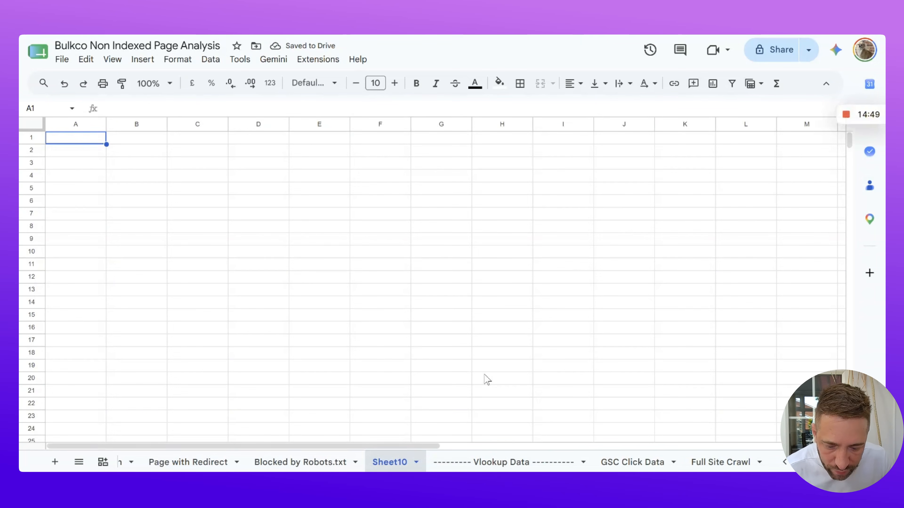
{"action": "double_click", "coordinate": [393, 462]}
{"action": "type", "text": "Bl"}
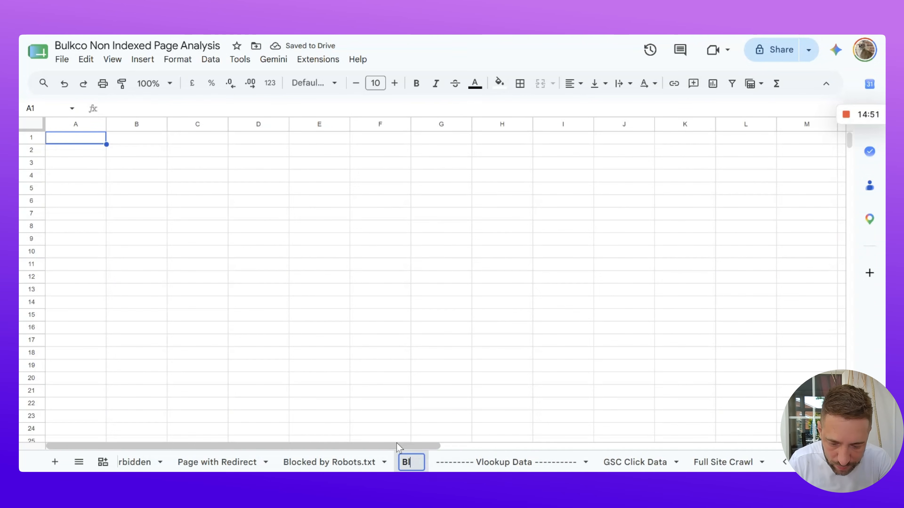
{"action": "type", "text": "ocked due to other 4xx"}
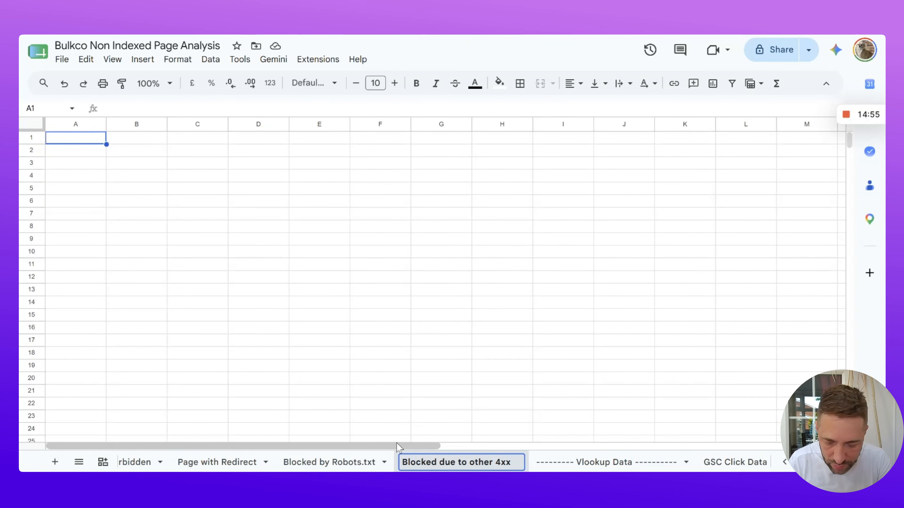
{"action": "type", "text": " issues"}
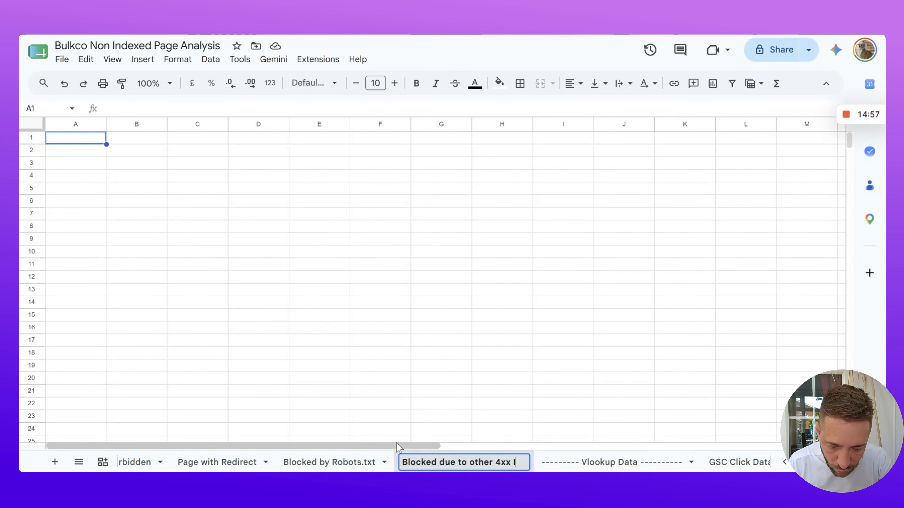
{"action": "key", "text": "Return"}
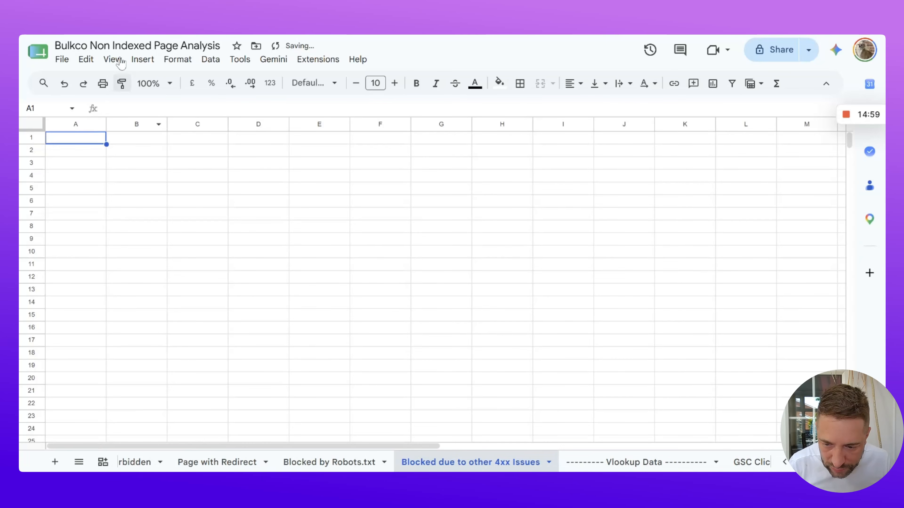
{"action": "left_click", "coordinate": [95, 140]}
{"action": "key", "text": "ctrl+v"}
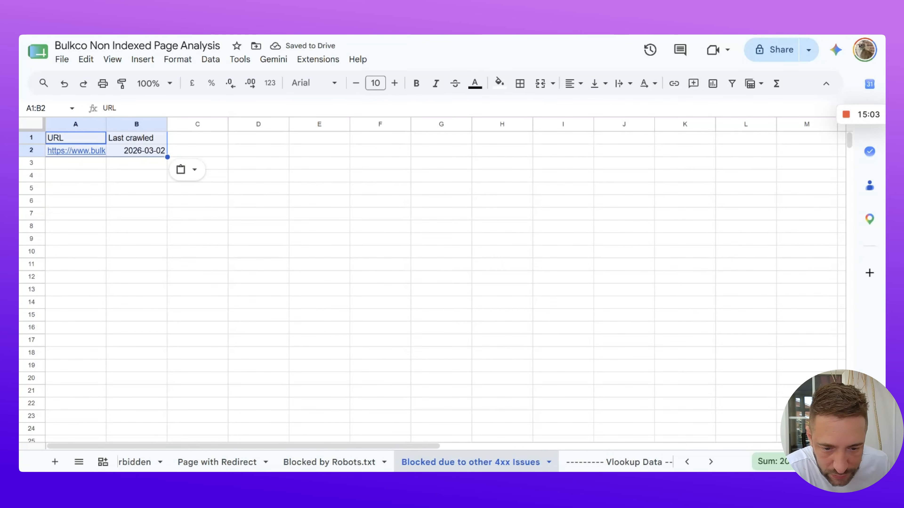
Return to Search Console's Page indexing report and export the "Crawled - currently not indexed" pages to Google Sheets
{"action": "key", "text": "ctrl+Tab"}
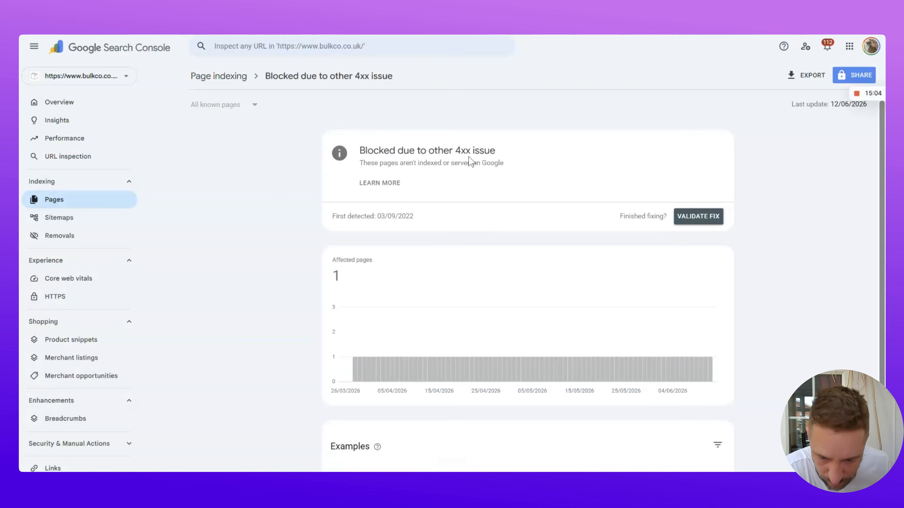
{"action": "left_click", "coordinate": [201, 76]}
{"action": "scroll", "coordinate": [470, 434], "scroll_direction": "down", "scroll_amount": 1}
{"action": "scroll", "coordinate": [467, 434], "scroll_direction": "down", "scroll_amount": 5}
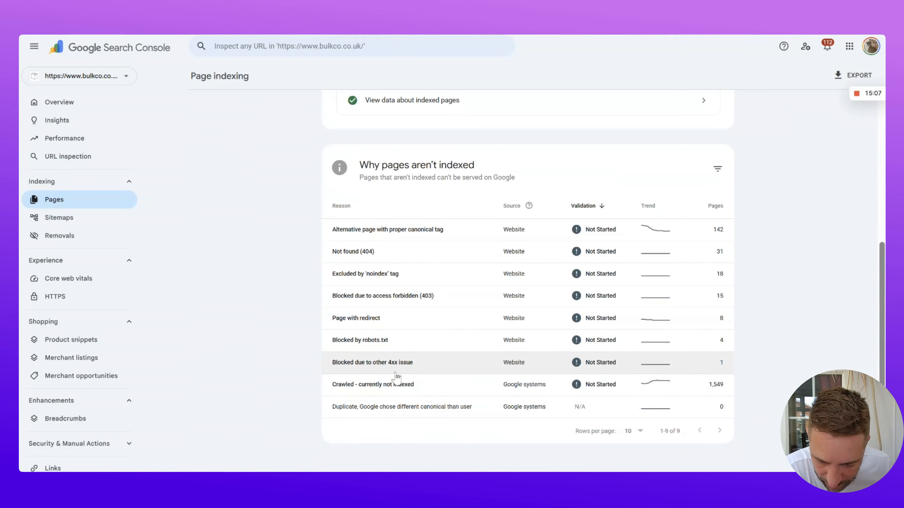
{"action": "left_click", "coordinate": [403, 383]}
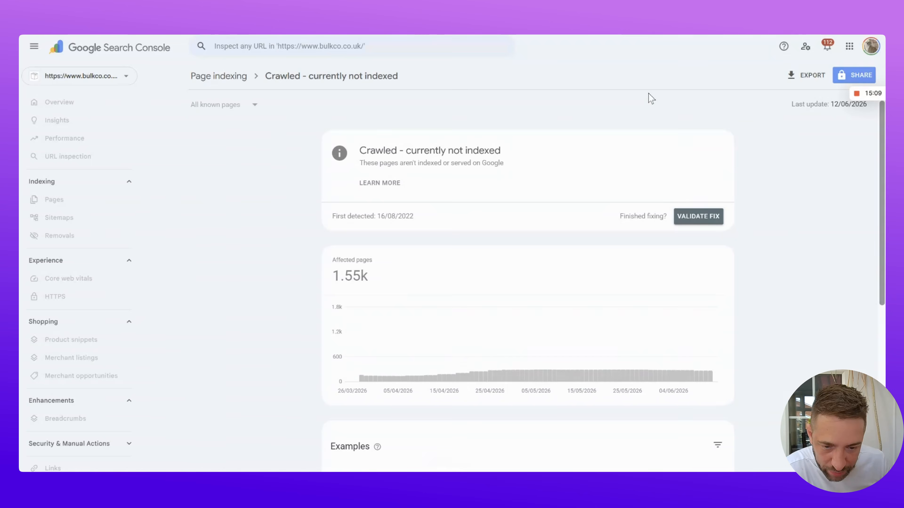
{"action": "left_click", "coordinate": [809, 83]}
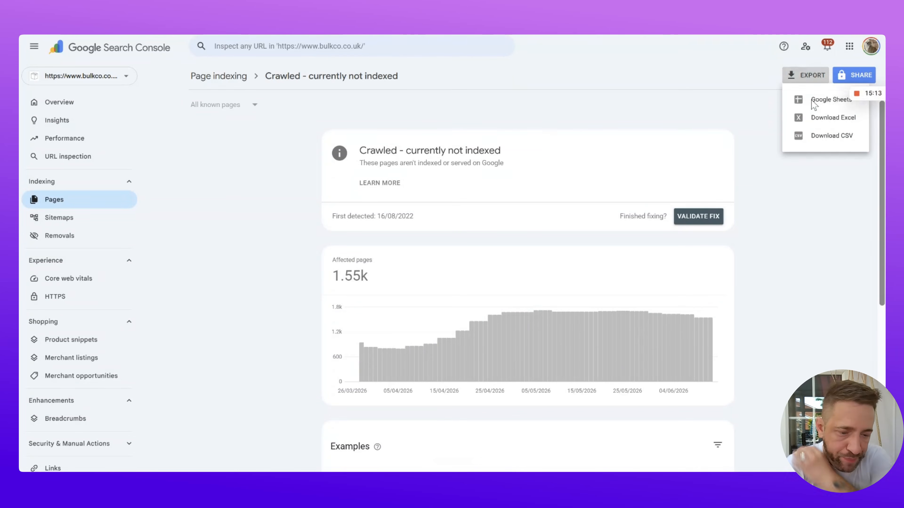
{"action": "left_click", "coordinate": [813, 103]}
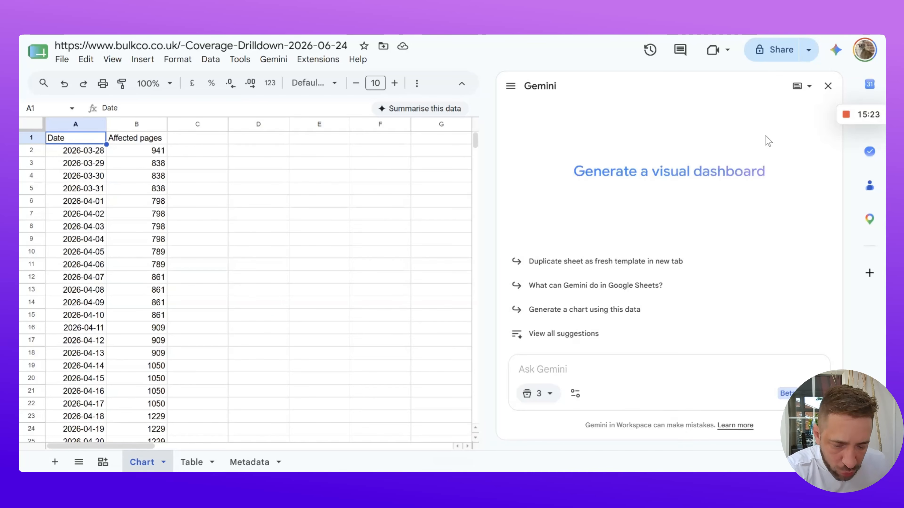
Close the Gemini assistant in the new export, widen the Table sheet's URL column and copy all its data for the analysis spreadsheet
{"action": "left_click", "coordinate": [827, 86]}
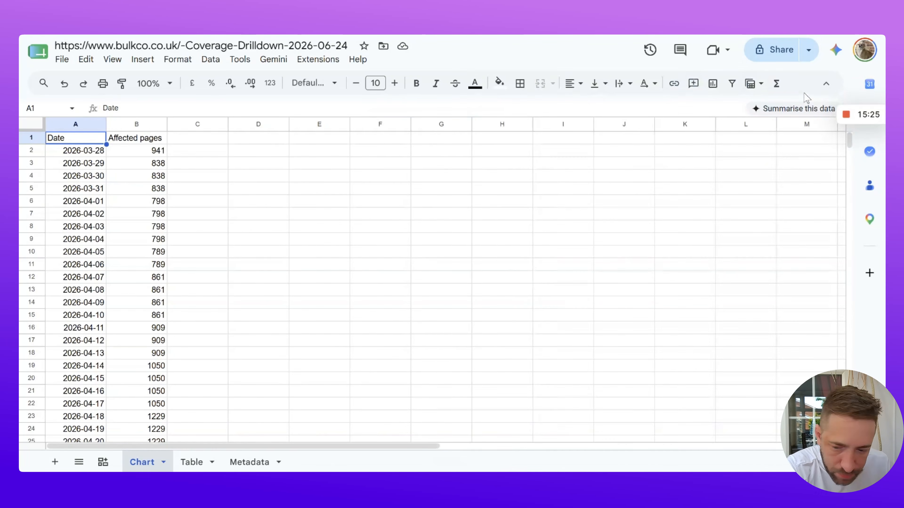
{"action": "left_click", "coordinate": [192, 461]}
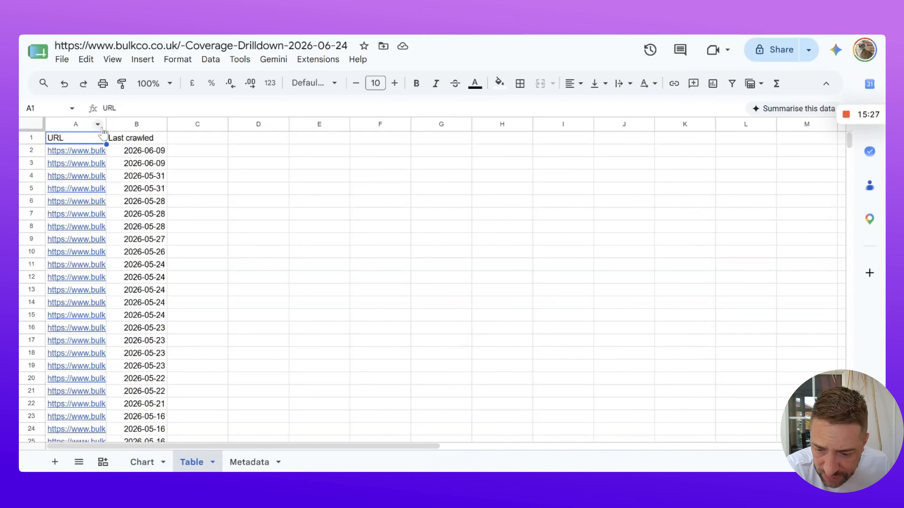
{"action": "double_click", "coordinate": [105, 125]}
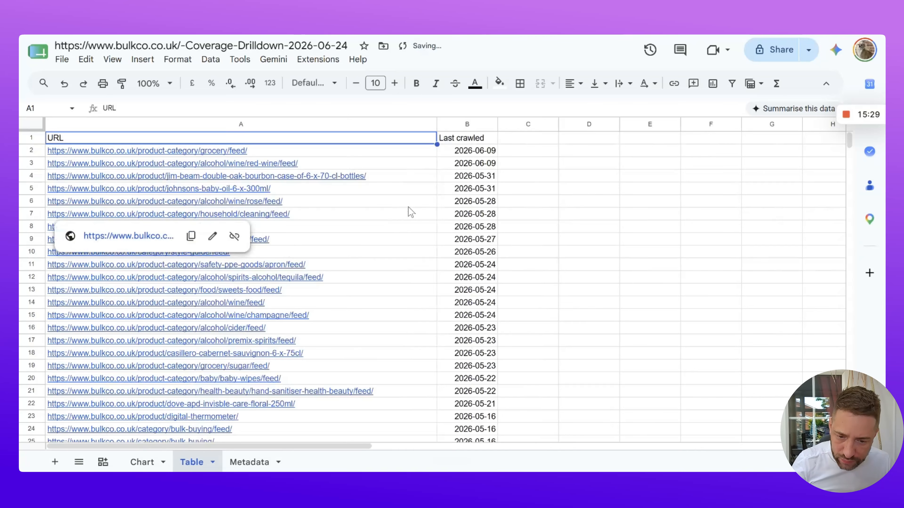
{"action": "key", "text": "ctrl+a"}
{"action": "key", "text": "ctrl+c"}
{"action": "key", "text": "ctrl+Tab"}
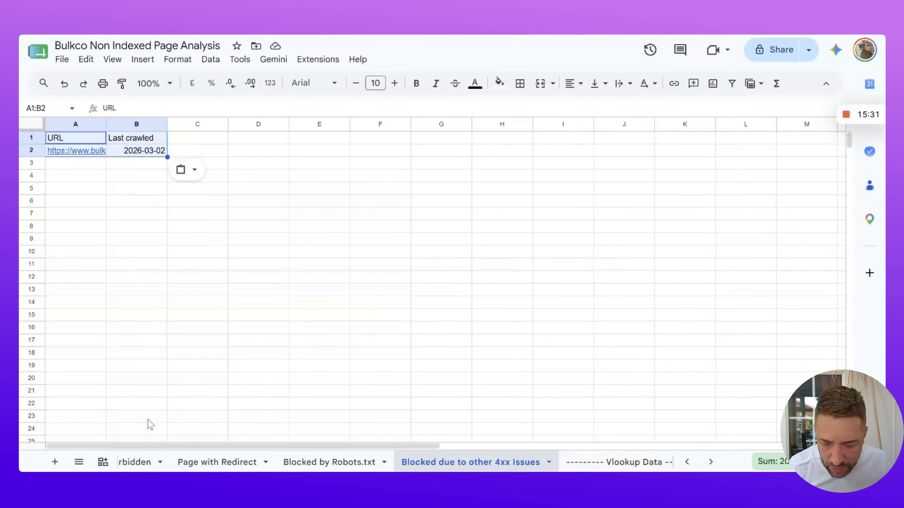
Add a sheet named "Crawled Currently Not Indexed" to the analysis spreadsheet, paste the copied data from A1 and widen the URL column
{"action": "left_click", "coordinate": [55, 462]}
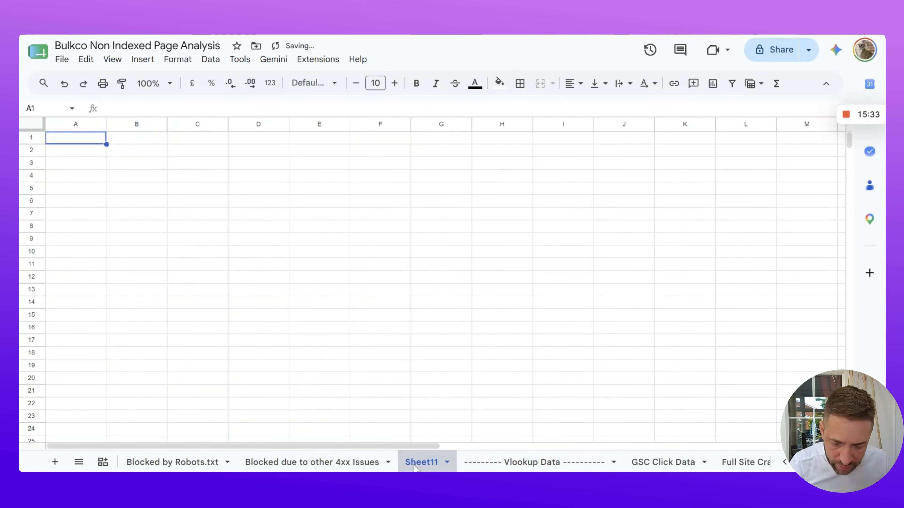
{"action": "double_click", "coordinate": [416, 462]}
{"action": "type", "text": "Crawled "}
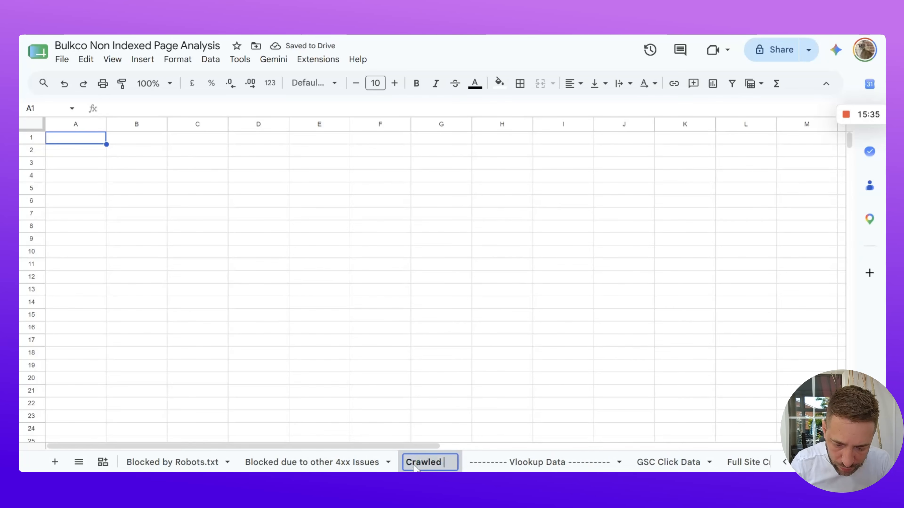
{"action": "type", "text": "Currently No"}
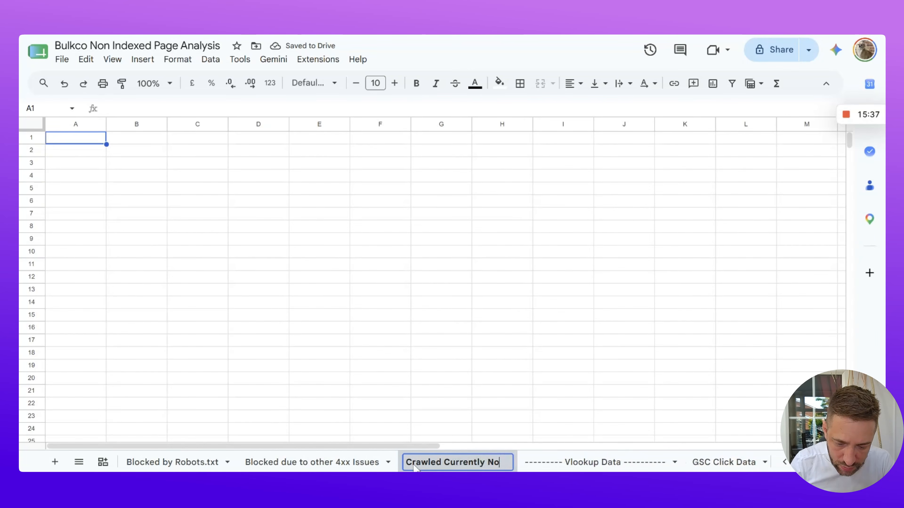
{"action": "type", "text": "t Indexed"}
{"action": "key", "text": "Return"}
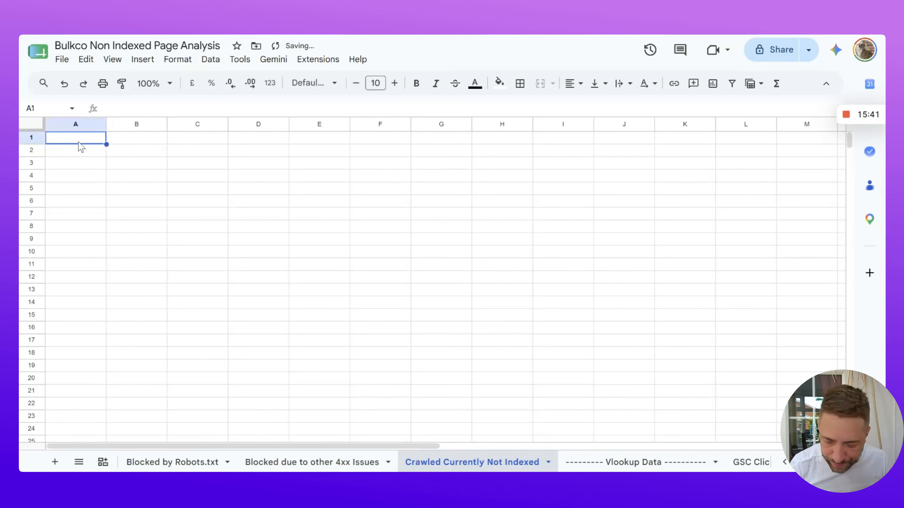
{"action": "key", "text": "ctrl+v"}
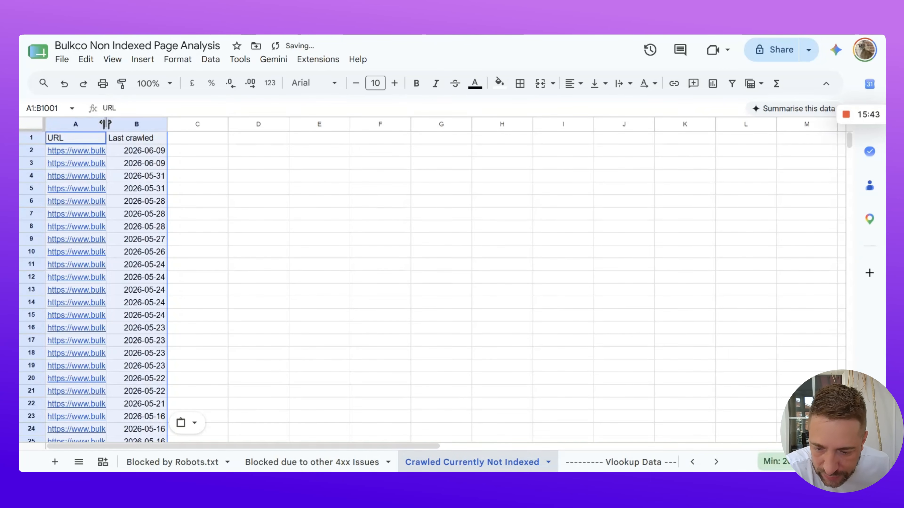
{"action": "left_click_drag", "start_coordinate": [105, 123], "coordinate": [401, 149]}
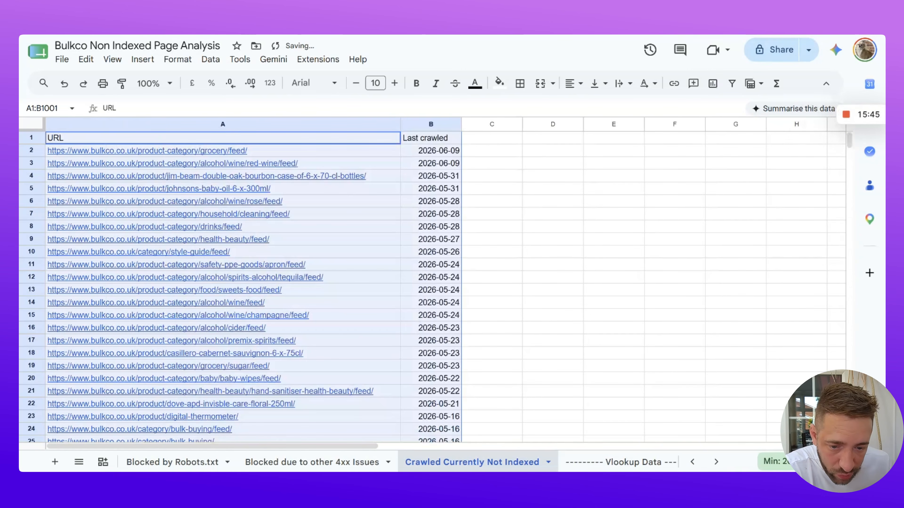
Return to the Page indexing report in Search Console and check the list of non-indexing reasons for any still to export
{"action": "key", "text": "ctrl+Tab"}
{"action": "key", "text": "ctrl+Tab"}
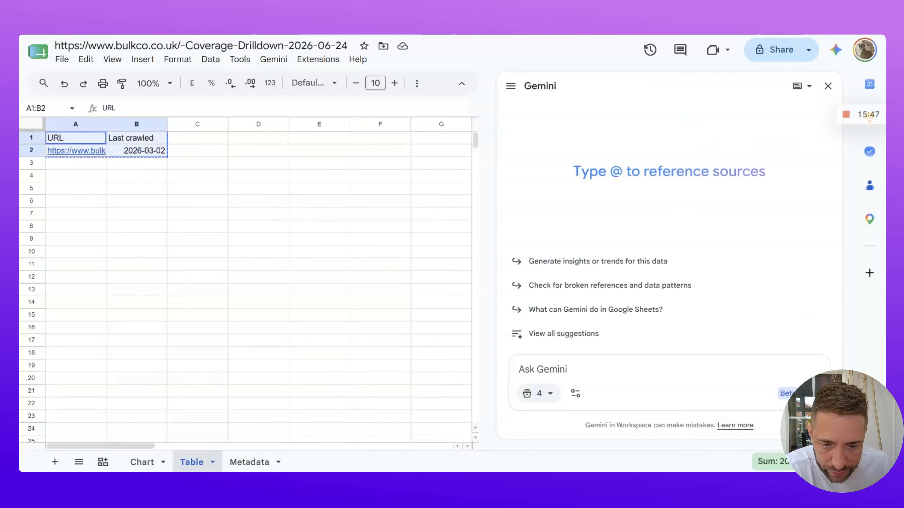
{"action": "key", "text": "ctrl+Tab"}
{"action": "key", "text": "ctrl+Tab"}
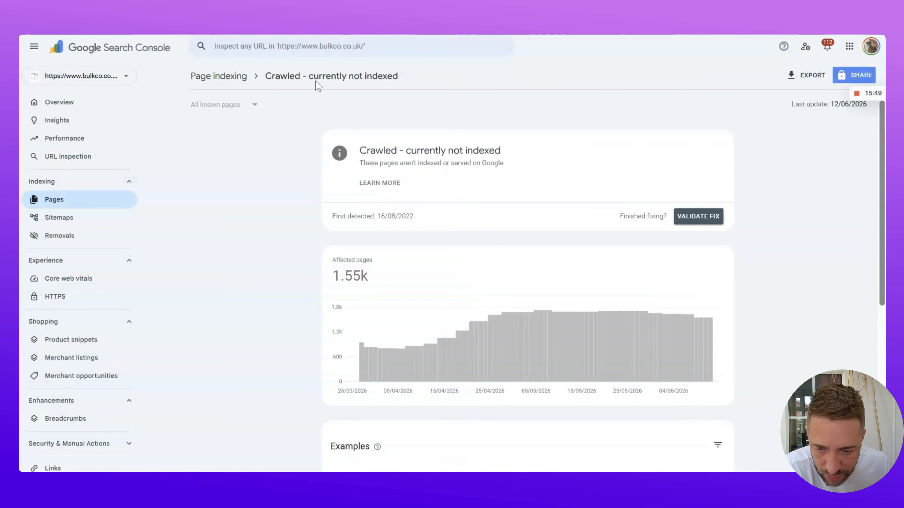
{"action": "left_click", "coordinate": [224, 75]}
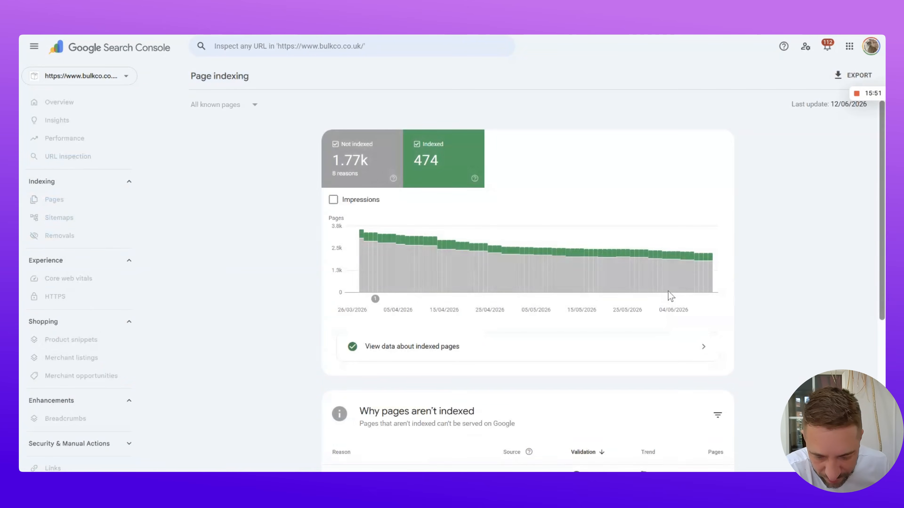
{"action": "scroll", "coordinate": [576, 315], "scroll_direction": "down", "scroll_amount": 6}
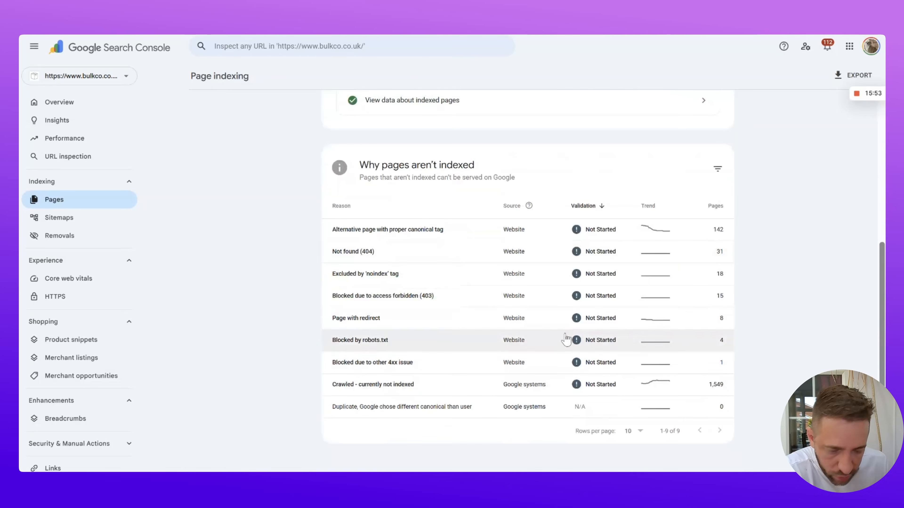
{"action": "scroll", "coordinate": [561, 117], "scroll_direction": "up", "scroll_amount": 6}
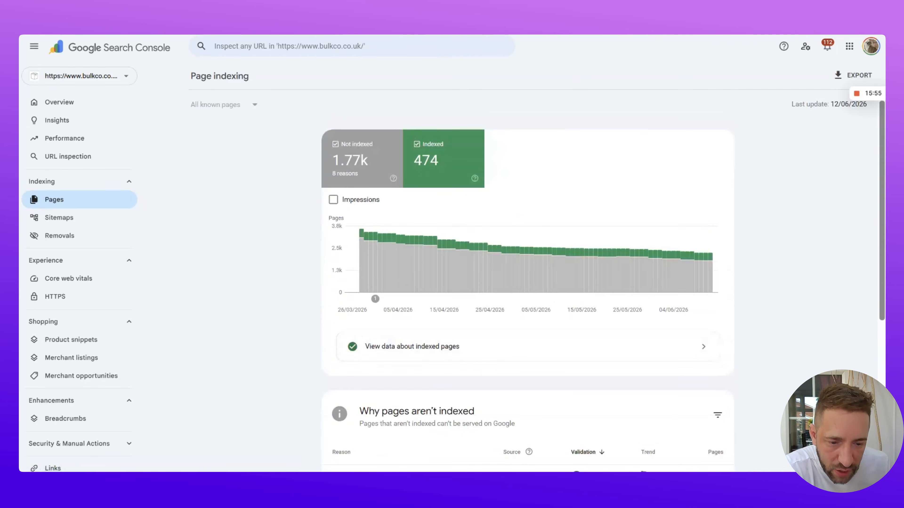
Switch through the analysis spreadsheet to Screaming Frog SEO Spider and check the progress of the Bulkco site crawl
{"action": "key", "text": "ctrl+Tab"}
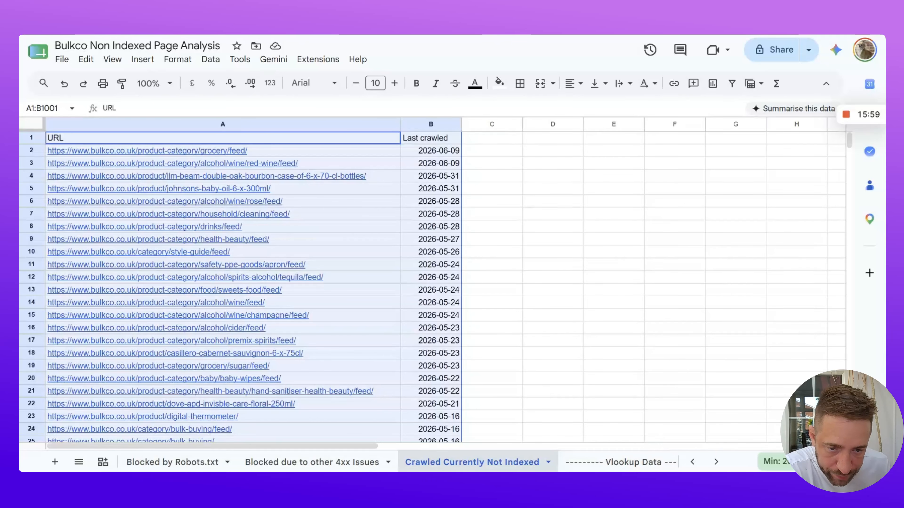
{"action": "key", "text": "alt+Tab"}
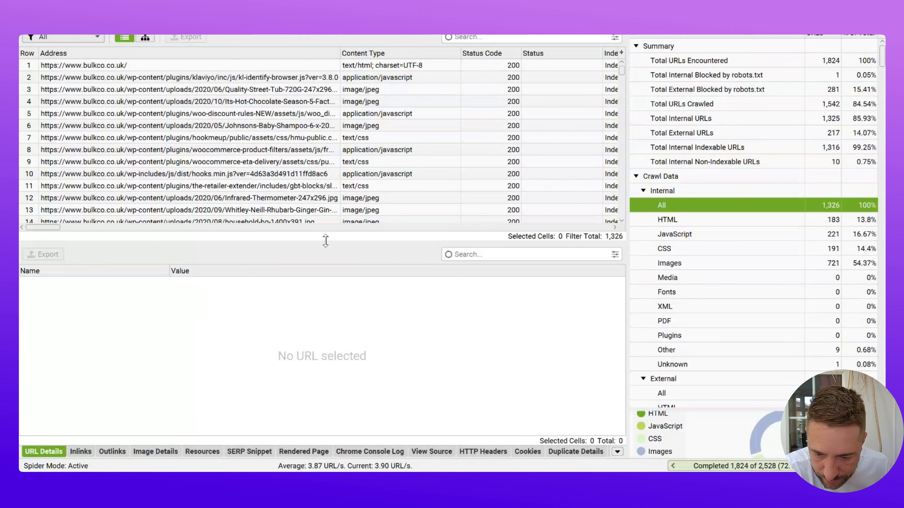
Enlarge the crawled URL list in Screaming Frog and filter it to show only HTML pages
{"action": "left_click_drag", "start_coordinate": [325, 242], "coordinate": [319, 382]}
{"action": "left_click", "coordinate": [58, 39]}
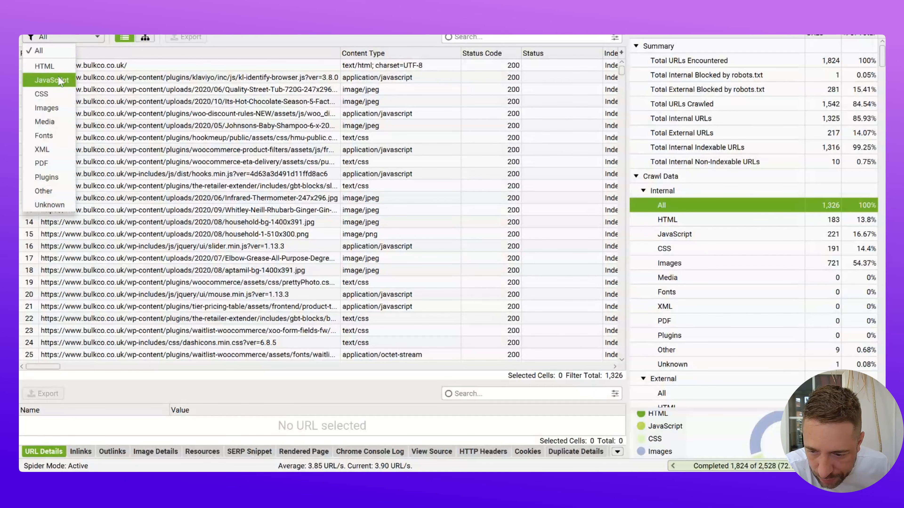
{"action": "left_click", "coordinate": [57, 67]}
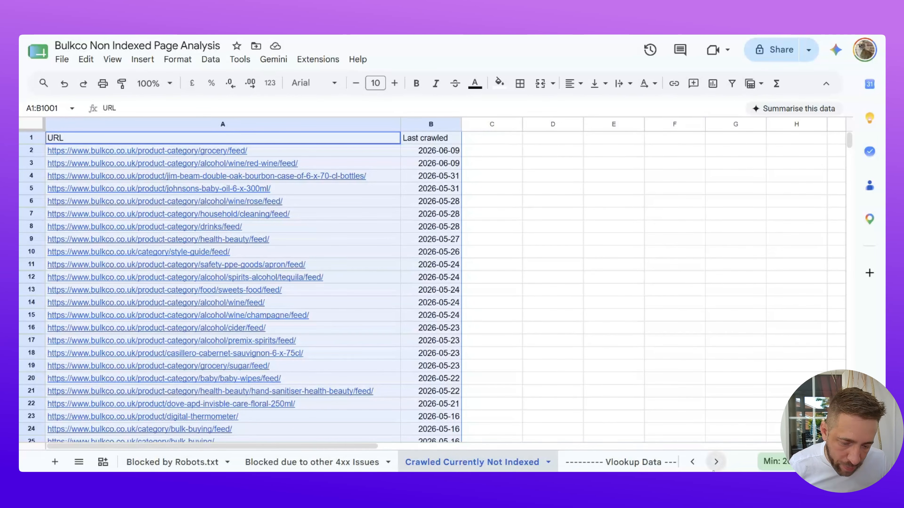
Paste the copied Search Console performance data at A1 of the GSC Click Data sheet and widen the Top pages column to fit the URLs
{"action": "left_click", "coordinate": [716, 462]}
{"action": "left_click", "coordinate": [570, 462]}
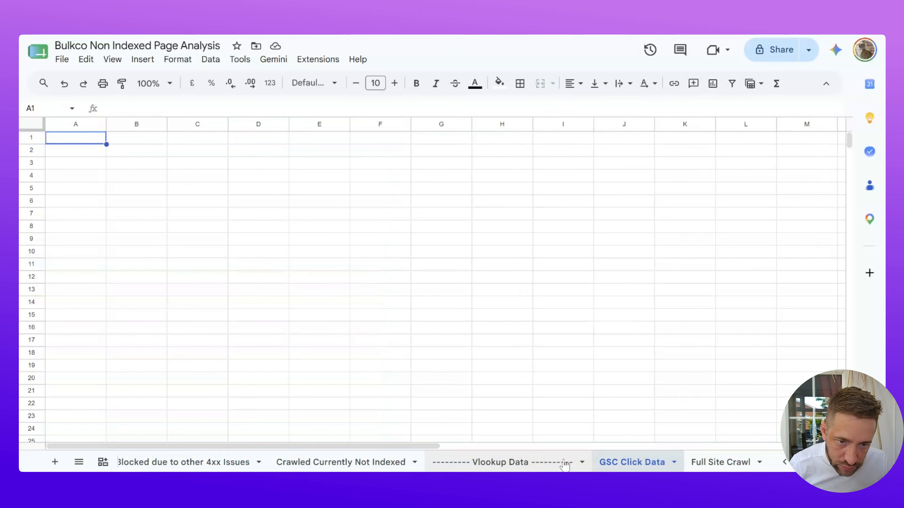
{"action": "key", "text": "ctrl+v"}
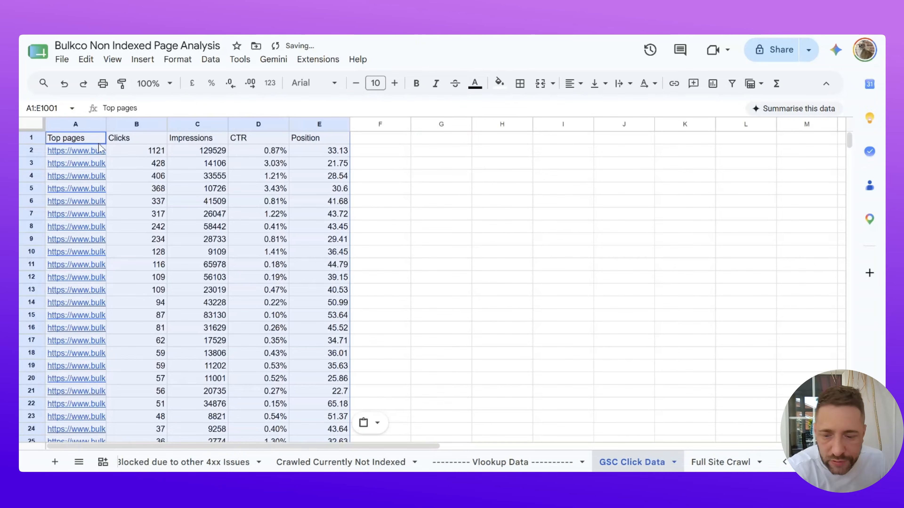
{"action": "left_click_drag", "start_coordinate": [106, 124], "coordinate": [351, 124]}
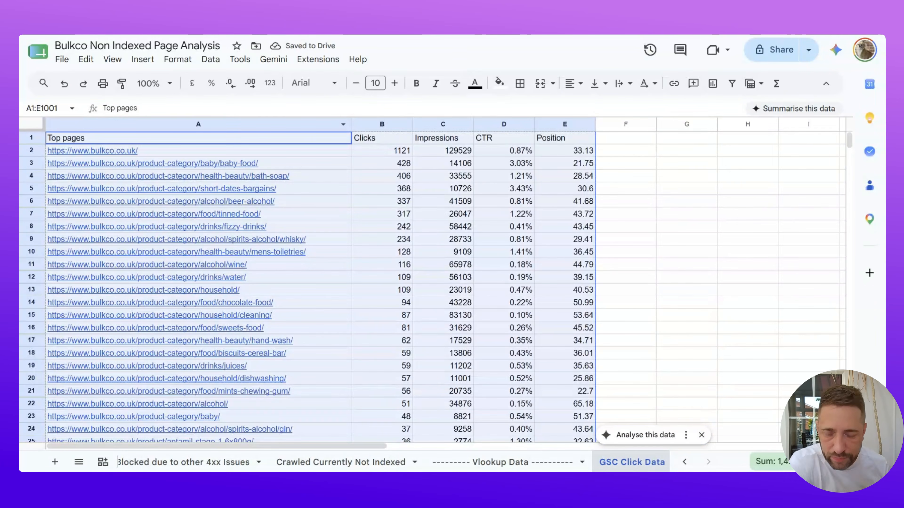
{"action": "left_click", "coordinate": [419, 197]}
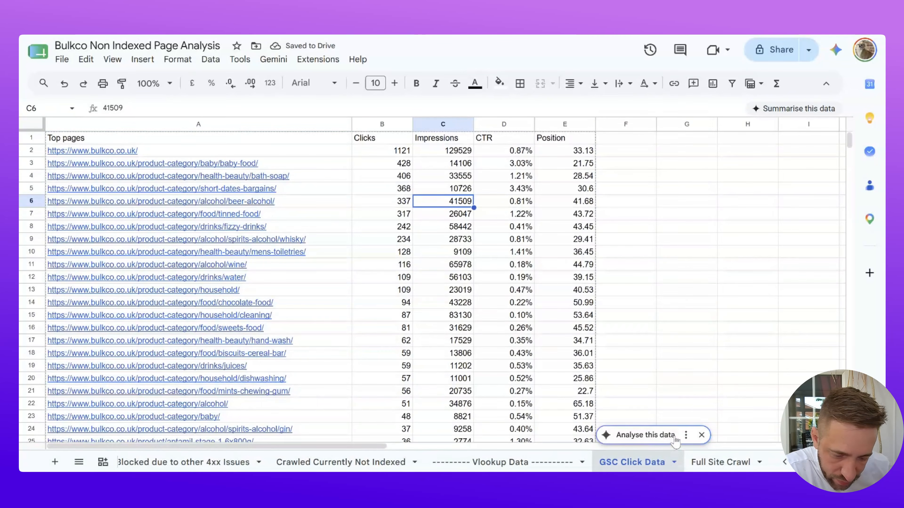
Open the Full Site Crawl sheet of the analysis spreadsheet
{"action": "left_click", "coordinate": [732, 463]}
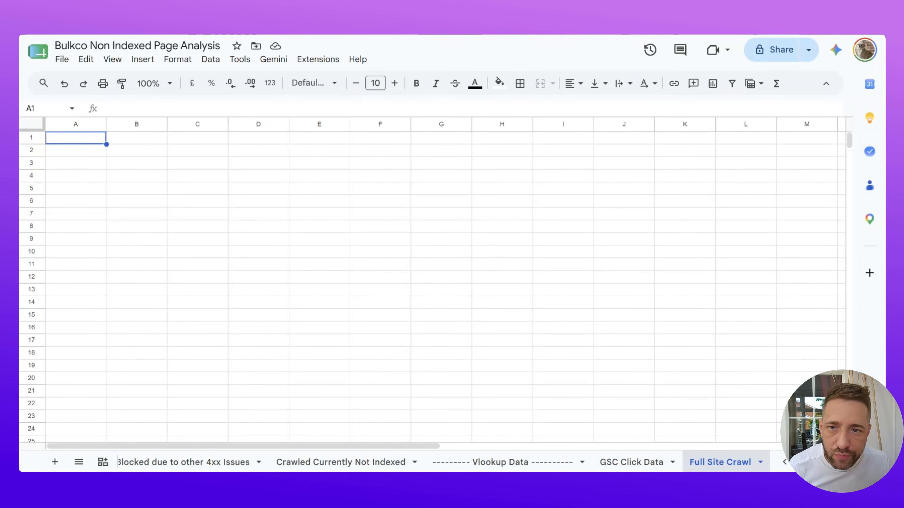
{"action": "left_click", "coordinate": [672, 462]}
{"action": "left_click", "coordinate": [711, 462]}
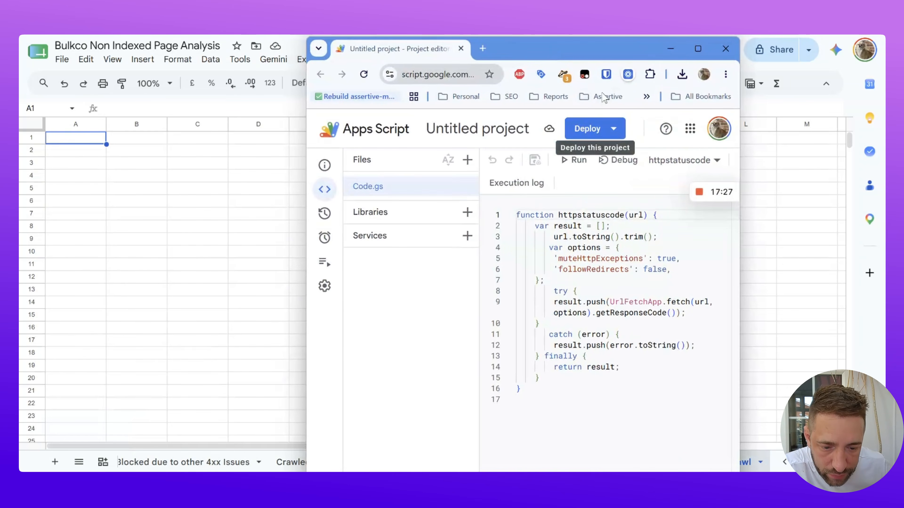
Maximise the existing Apps Script project, dismiss the account notice and copy the whole httpstatuscode function
{"action": "double_click", "coordinate": [638, 52]}
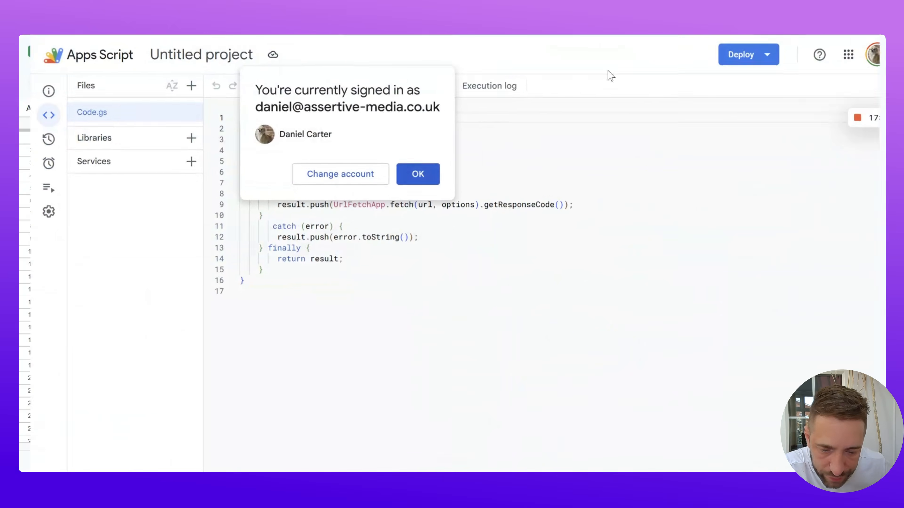
{"action": "left_click", "coordinate": [399, 178]}
{"action": "left_click_drag", "start_coordinate": [228, 114], "coordinate": [418, 281]}
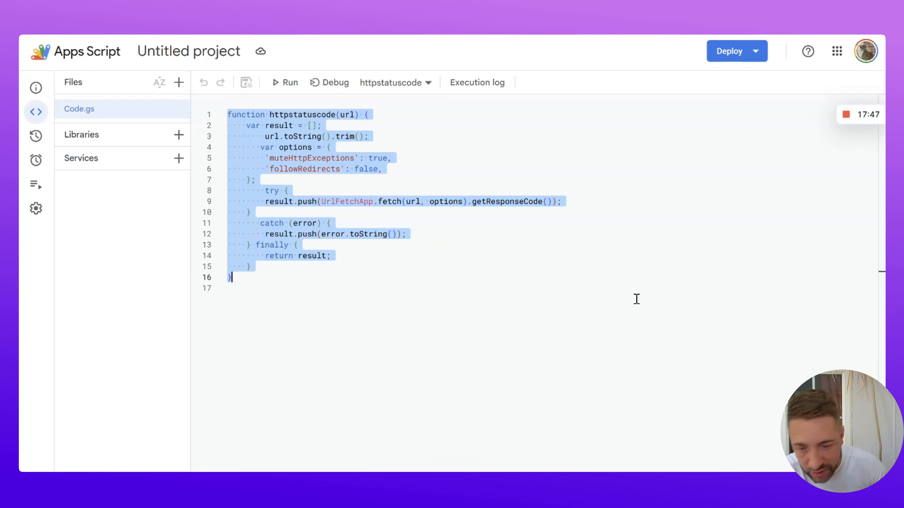
{"action": "right_click", "coordinate": [290, 125]}
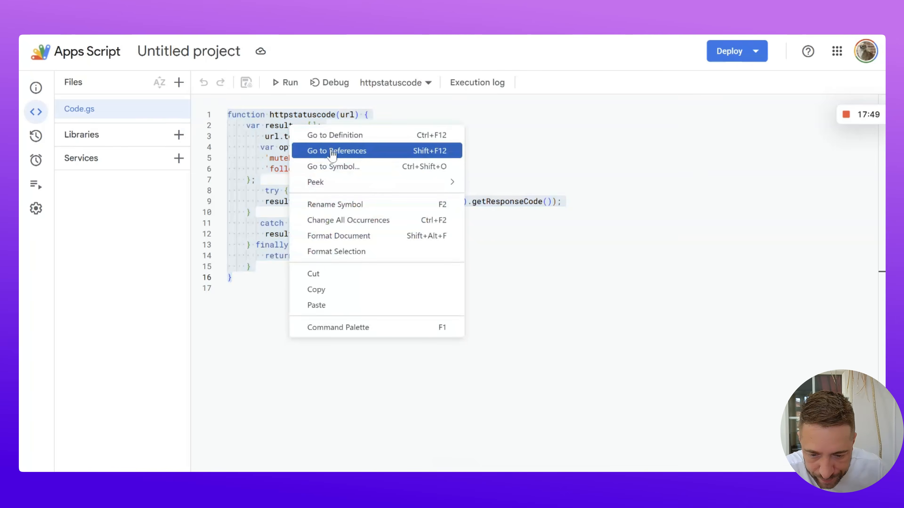
{"action": "left_click", "coordinate": [316, 290]}
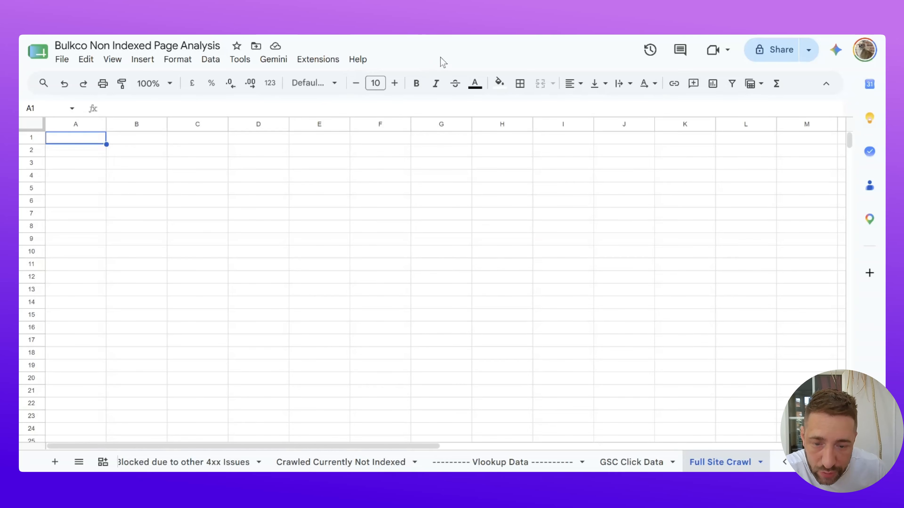
Open an Apps Script project from the analysis spreadsheet, replace its default code with the copied httpstatuscode function and save it
{"action": "left_click", "coordinate": [315, 61]}
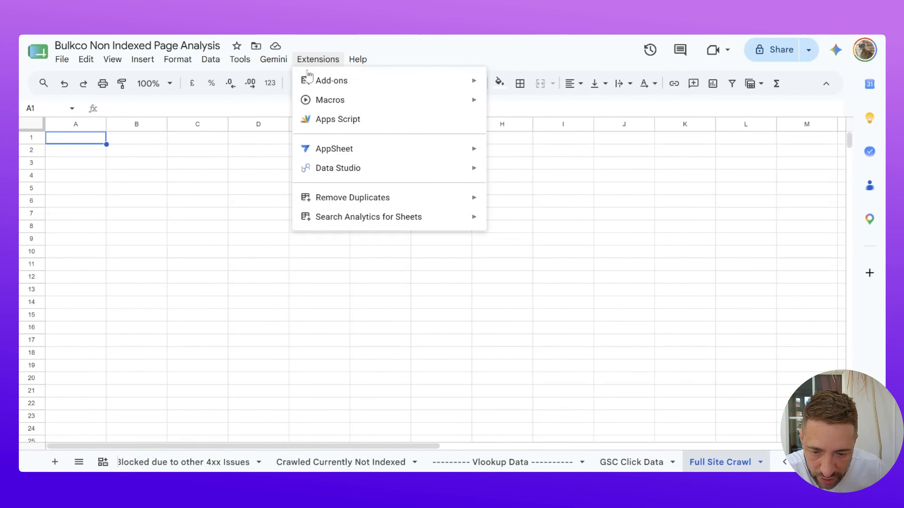
{"action": "left_click", "coordinate": [320, 119]}
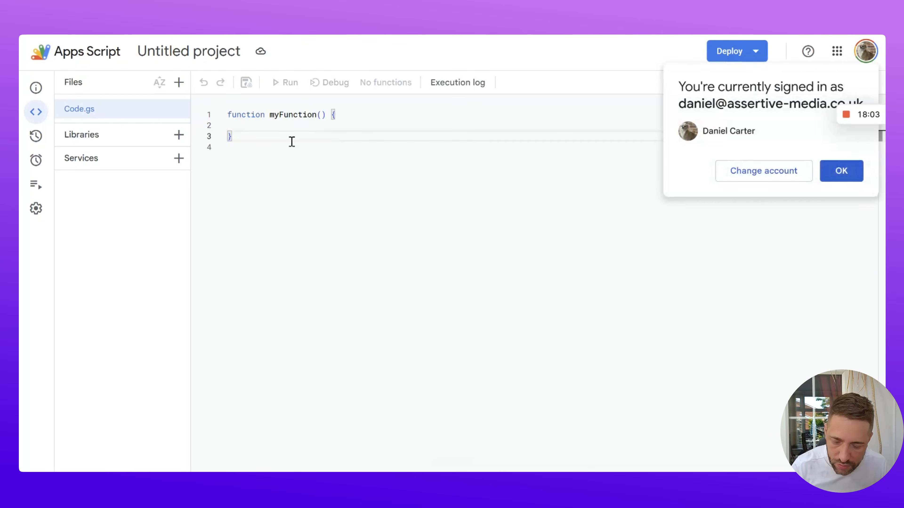
{"action": "key", "text": "super+a"}
{"action": "key", "text": "super+v"}
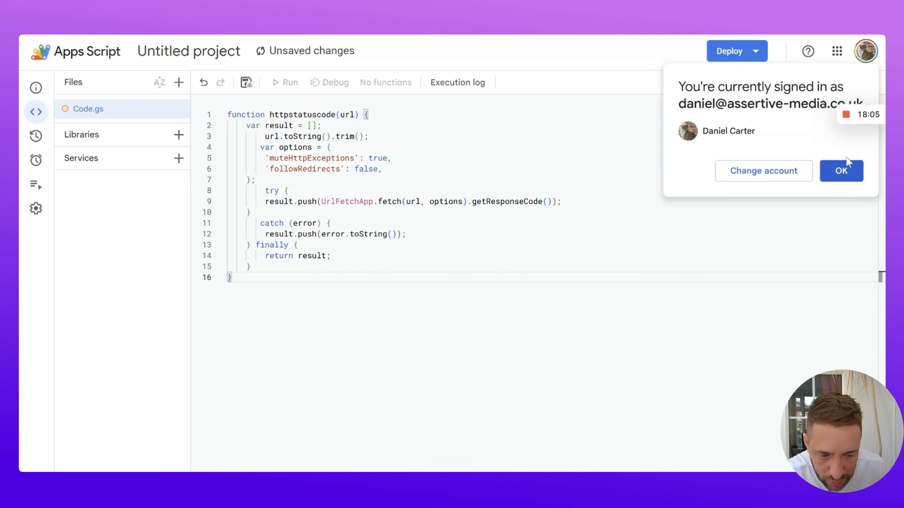
{"action": "left_click", "coordinate": [846, 164]}
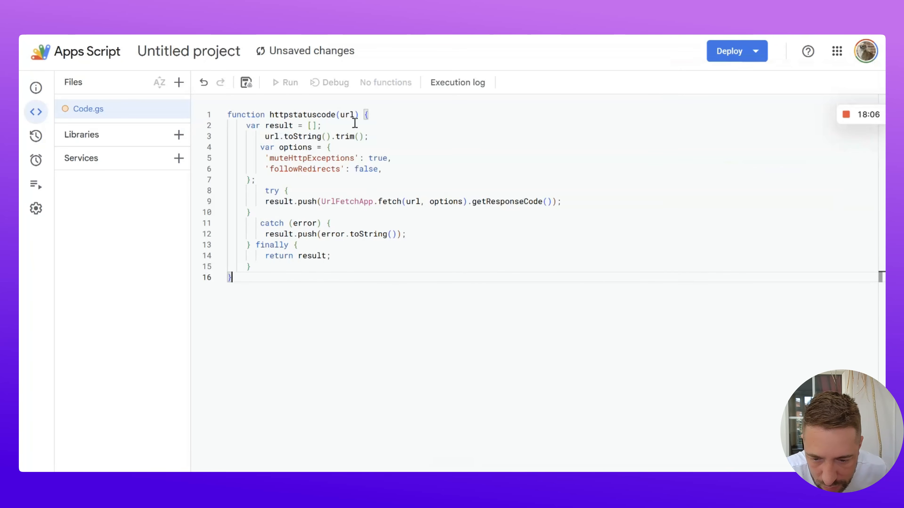
{"action": "left_click", "coordinate": [251, 88]}
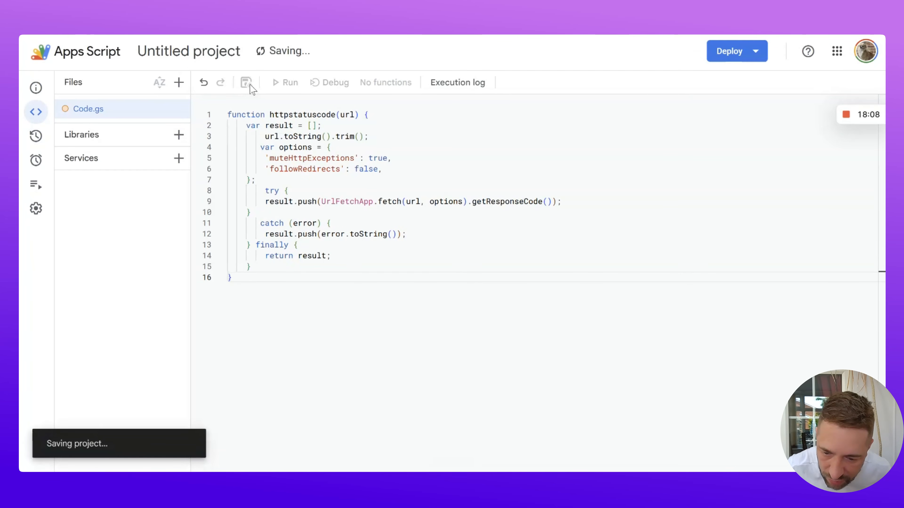
Rename the Apps Script project "Bulkco Non Indexed Cleanup"
{"action": "left_click", "coordinate": [229, 47]}
{"action": "type", "text": "Bulk"}
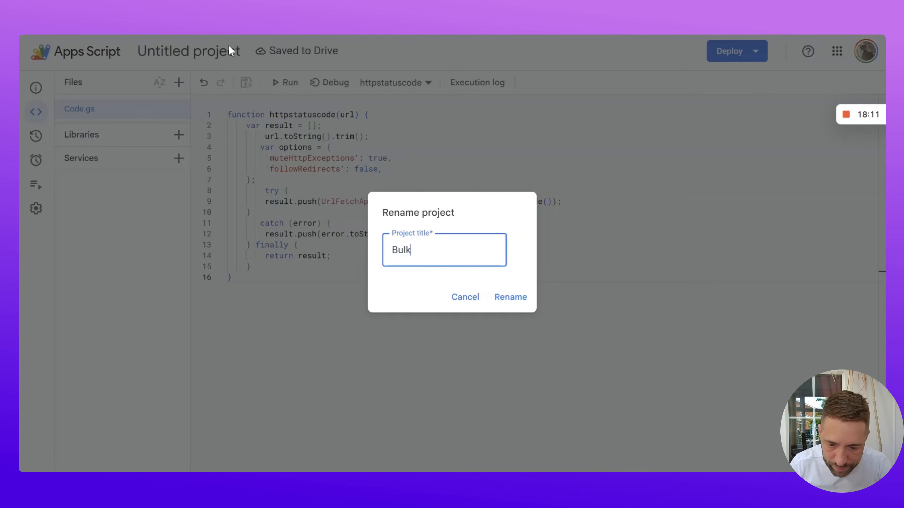
{"action": "type", "text": "co Non Ind"}
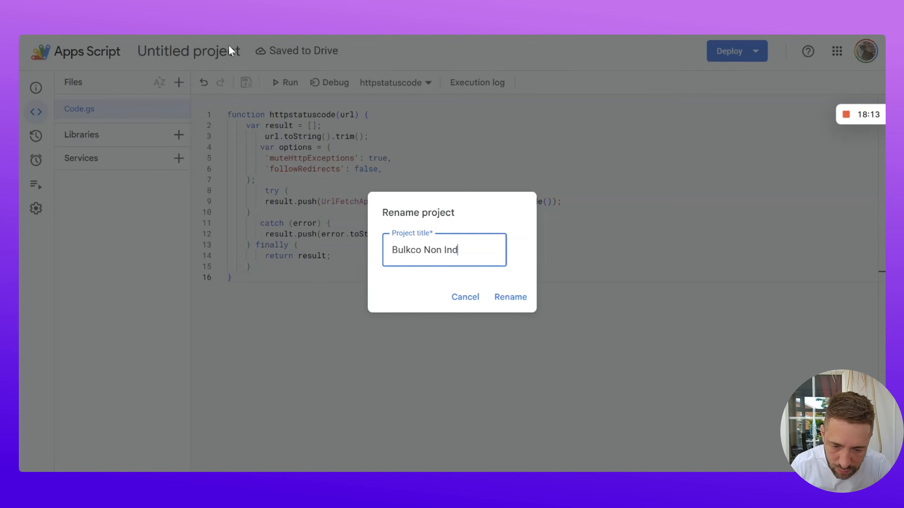
{"action": "type", "text": "exed Cleanup"}
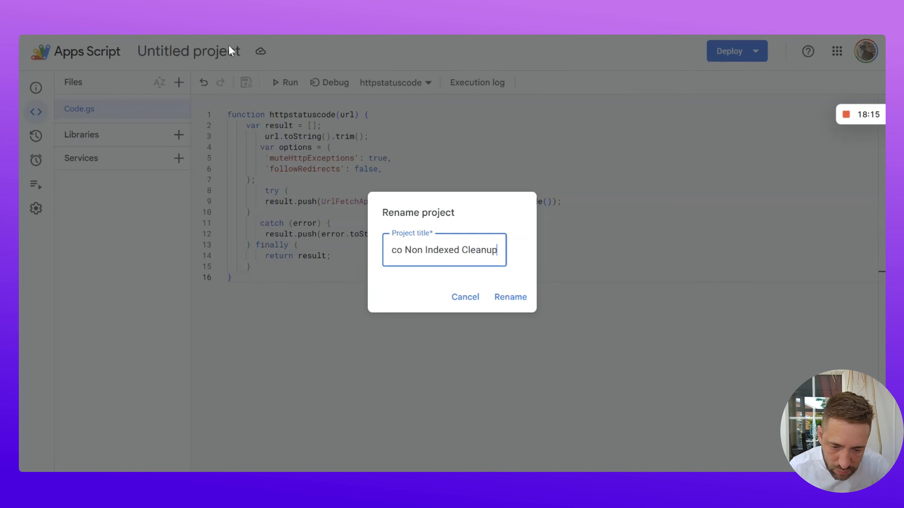
{"action": "left_click", "coordinate": [510, 297]}
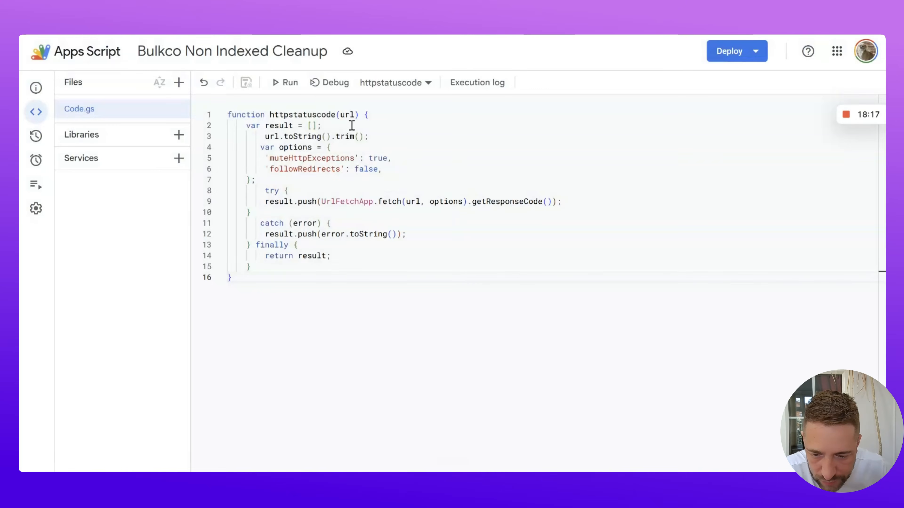
Run the httpstatuscode function and authorise the unverified project to connect to an external service
{"action": "left_click", "coordinate": [284, 83]}
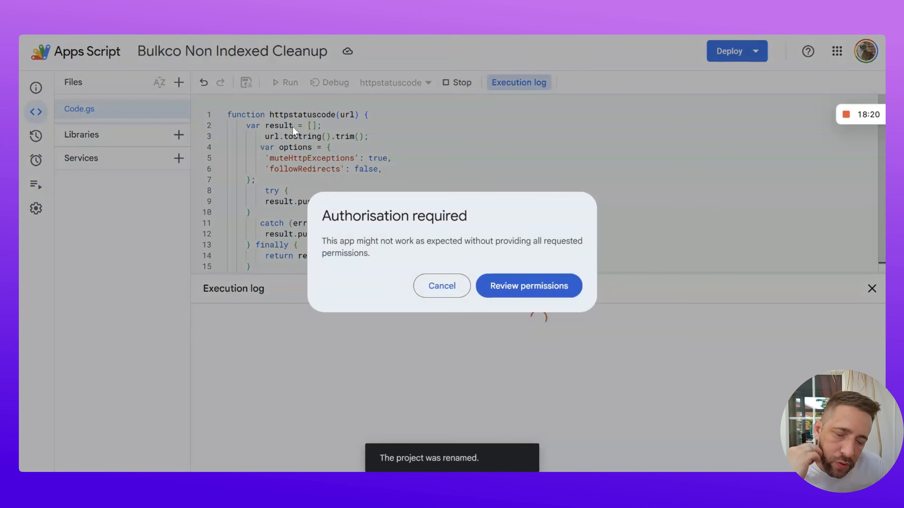
{"action": "left_click", "coordinate": [537, 286]}
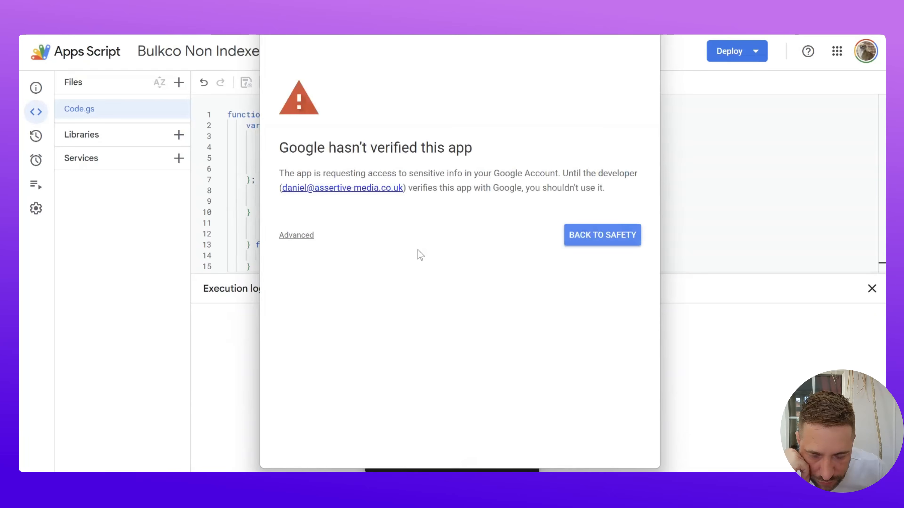
{"action": "left_click", "coordinate": [301, 237]}
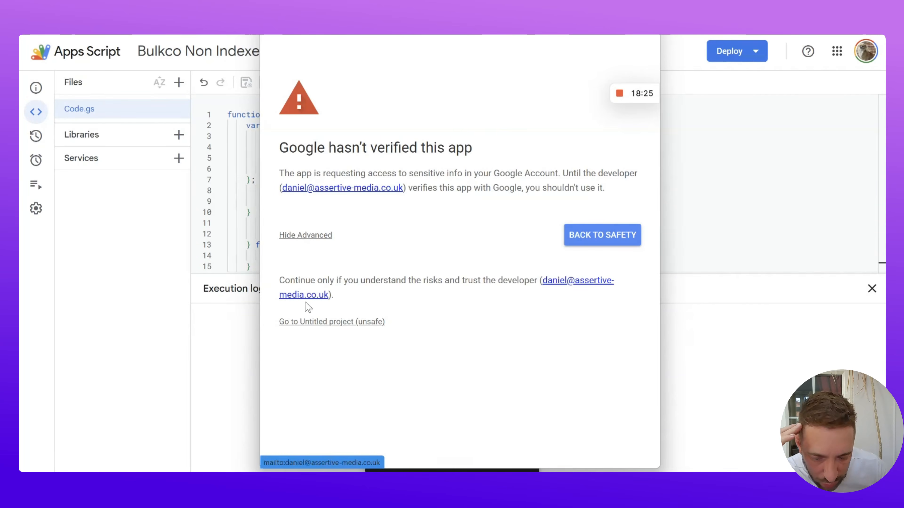
{"action": "left_click", "coordinate": [306, 322]}
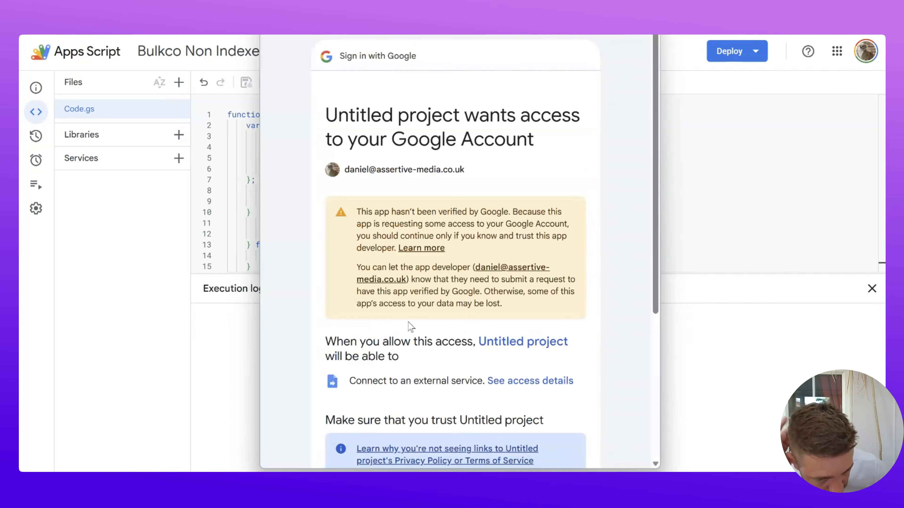
{"action": "scroll", "coordinate": [511, 245], "scroll_direction": "down", "scroll_amount": 5}
{"action": "left_click", "coordinate": [528, 372]}
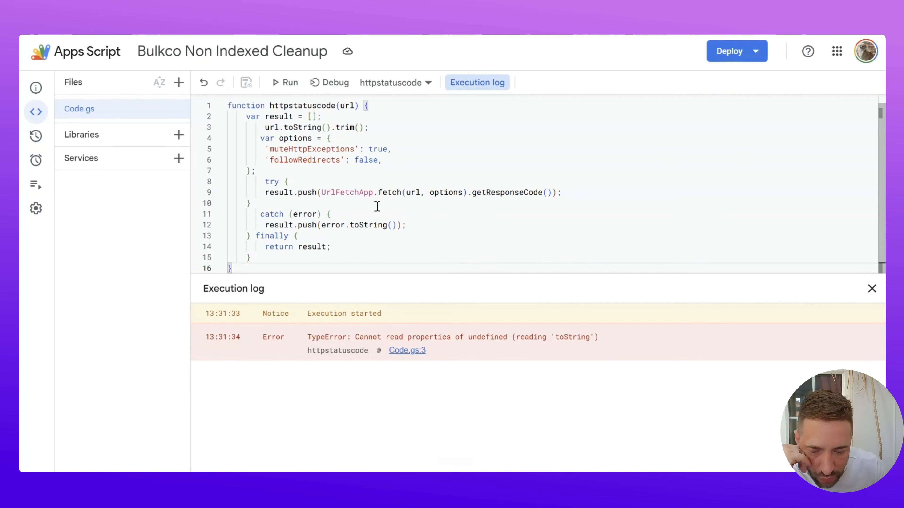
{"action": "scroll", "coordinate": [422, 193], "scroll_direction": "up", "scroll_amount": 1}
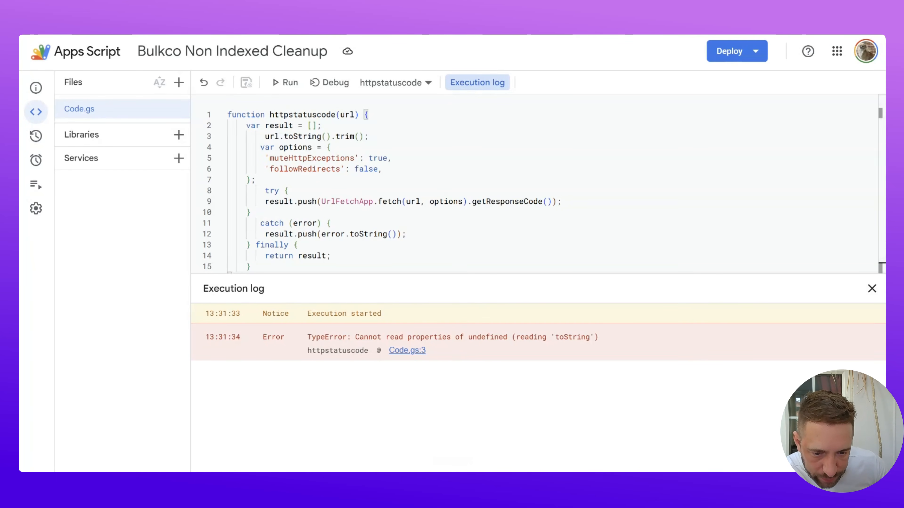
In the analysis spreadsheet's Alt Page with Proper Canonical Tag sheet, enter the two-line header "HTTP Status Code" in C1
{"action": "left_click", "coordinate": [537, 4]}
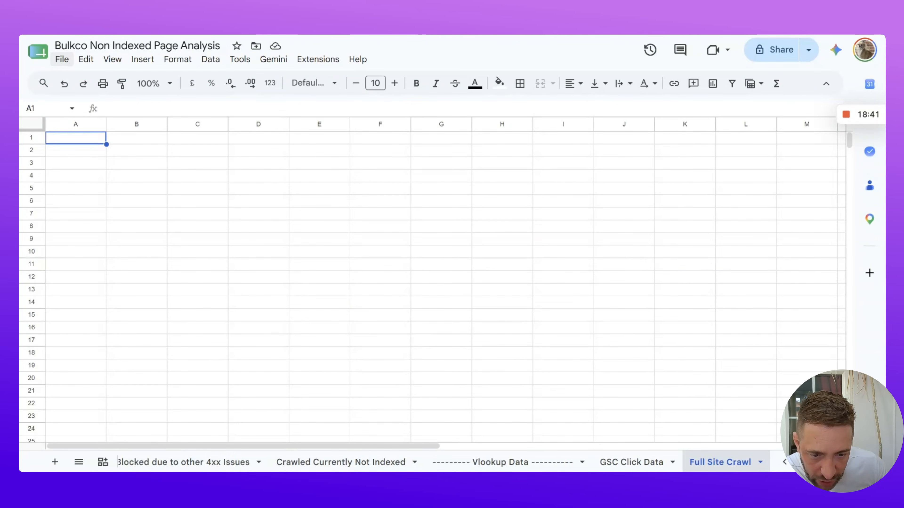
{"action": "left_click", "coordinate": [785, 462]}
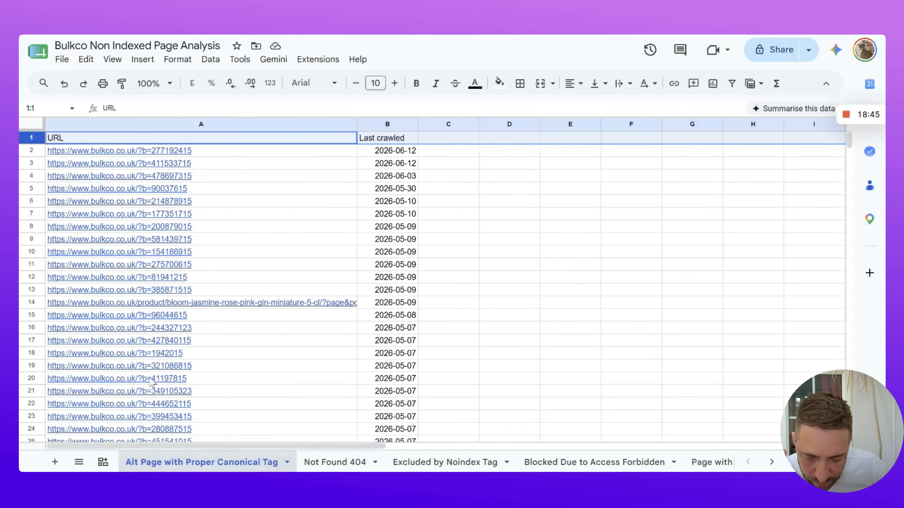
{"action": "left_click", "coordinate": [222, 467]}
{"action": "left_click", "coordinate": [462, 144]}
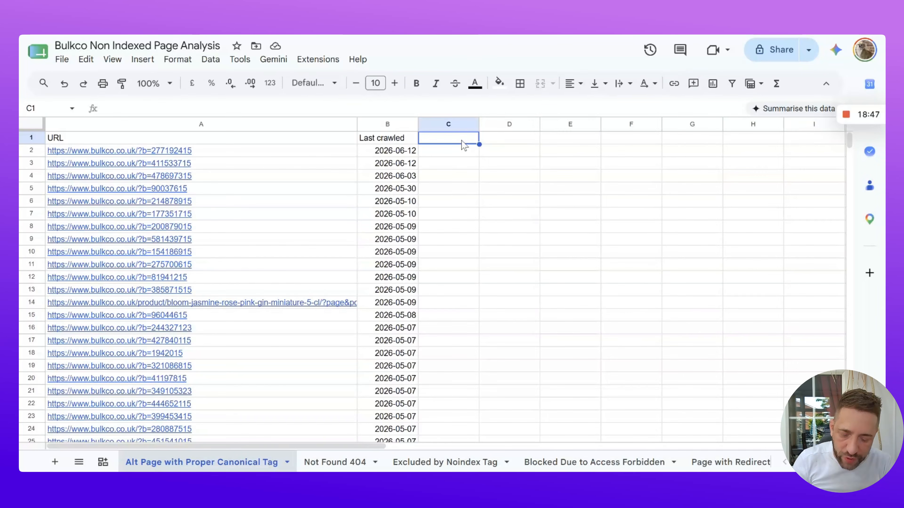
{"action": "type", "text": "HTTP St"}
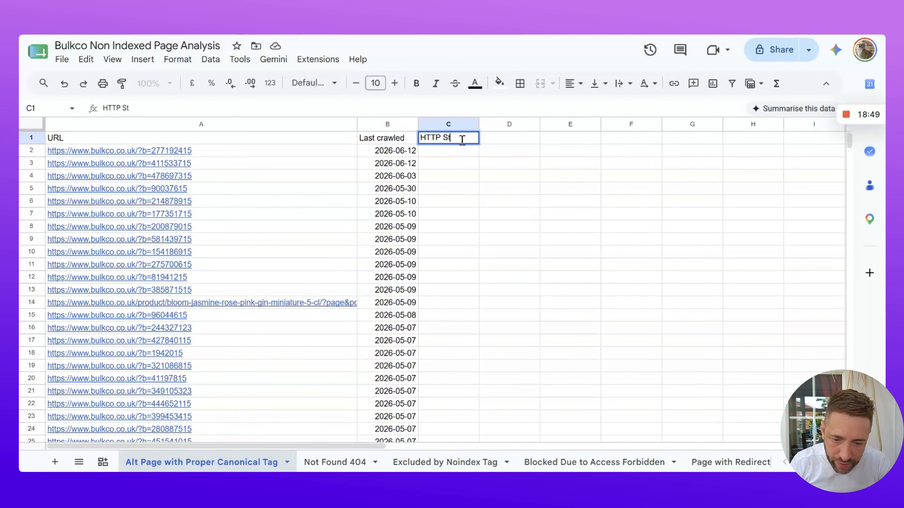
{"action": "type", "text": "atus"}
{"action": "key", "text": "alt+Return"}
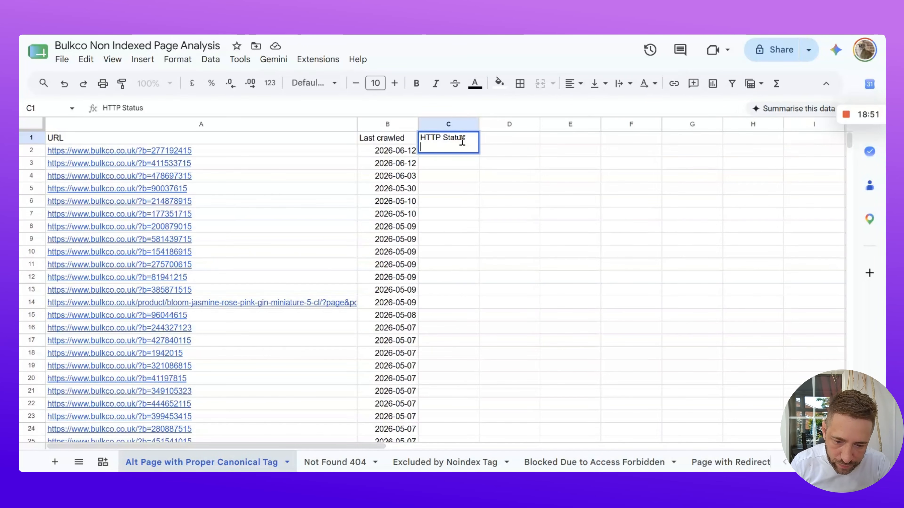
{"action": "type", "text": "Code"}
{"action": "key", "text": "Tab"}
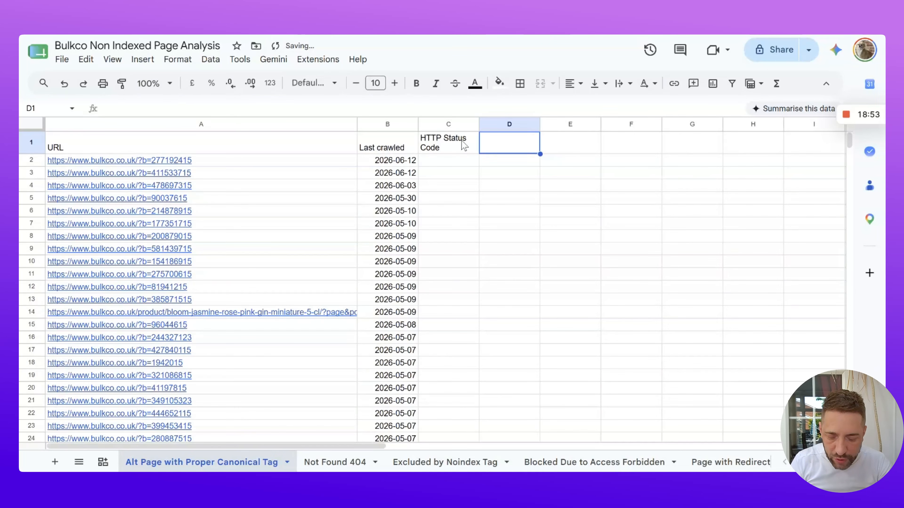
Enter the two-line header "Unique Internal Links" in D1, breaking the line after "Unique"
{"action": "type", "text": "Unique"}
{"action": "key", "text": "alt+Return"}
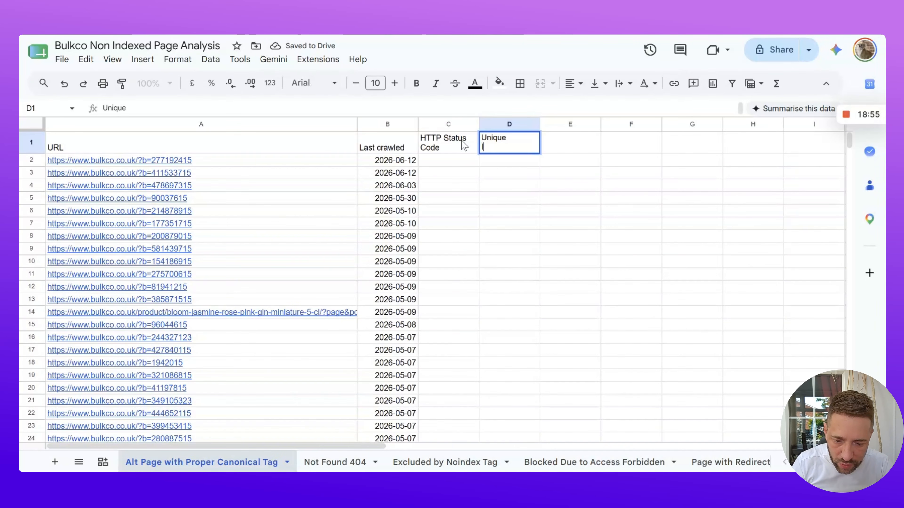
{"action": "type", "text": "Internal Likn"}
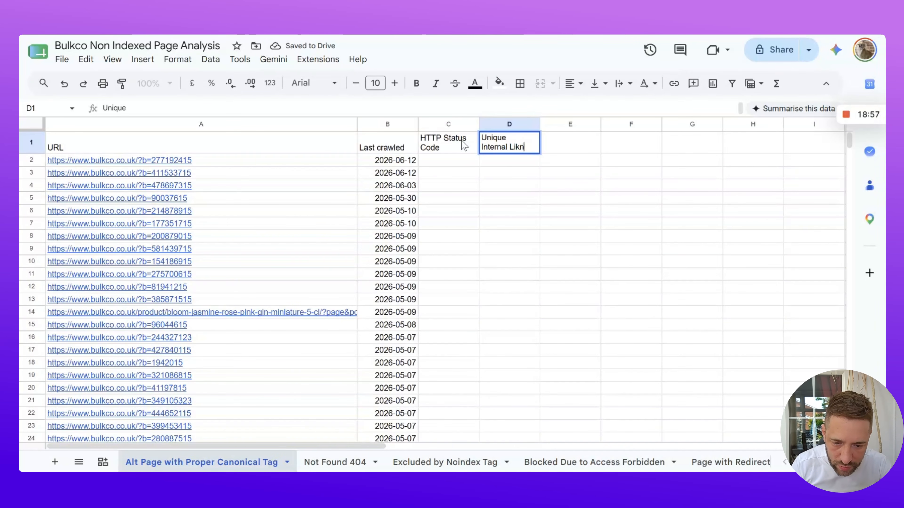
{"action": "key", "text": "BackSpace"}
{"action": "key", "text": "BackSpace"}
{"action": "key", "text": "Tab"}
Enter the headers "Word Count", "GSC Clicks" and "GSC Impr" in E1, F1 and G1
{"action": "type", "text": "Word"}
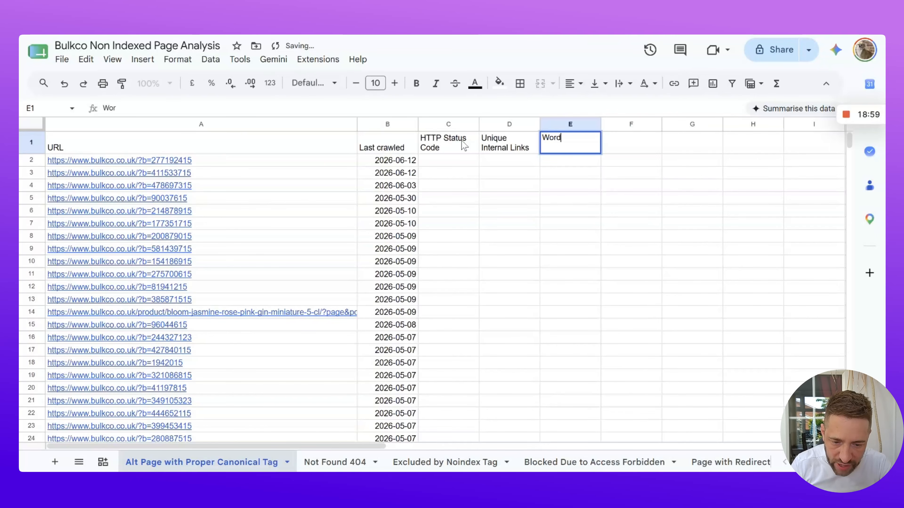
{"action": "type", "text": " Coun"}
{"action": "key", "text": "BackSpace"}
{"action": "type", "text": "unt"}
{"action": "key", "text": "Tab"}
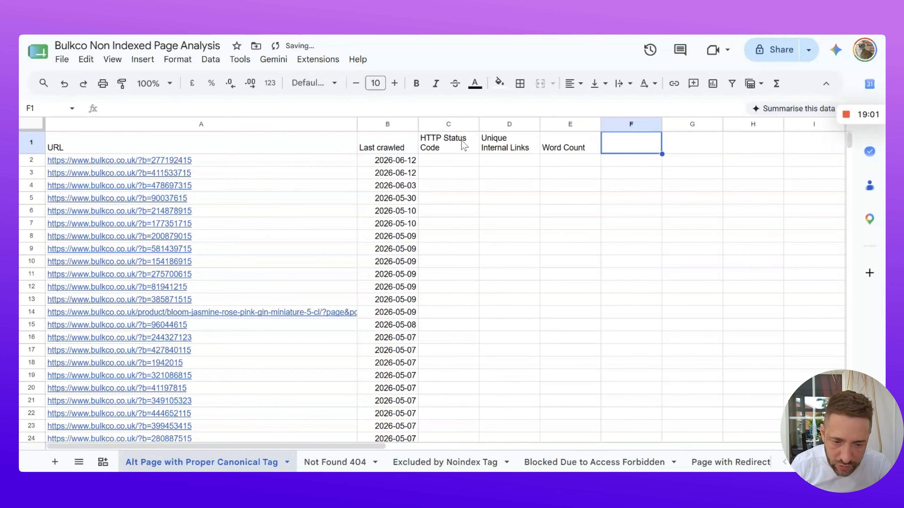
{"action": "type", "text": "GSC Clicks"}
{"action": "key", "text": "Tab"}
{"action": "type", "text": "G"}
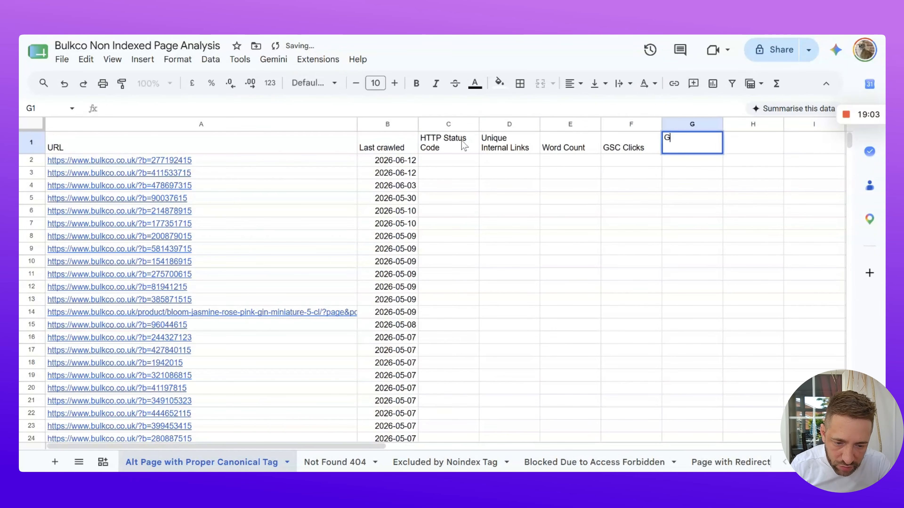
{"action": "type", "text": "SC Impr"}
{"action": "key", "text": "Return"}
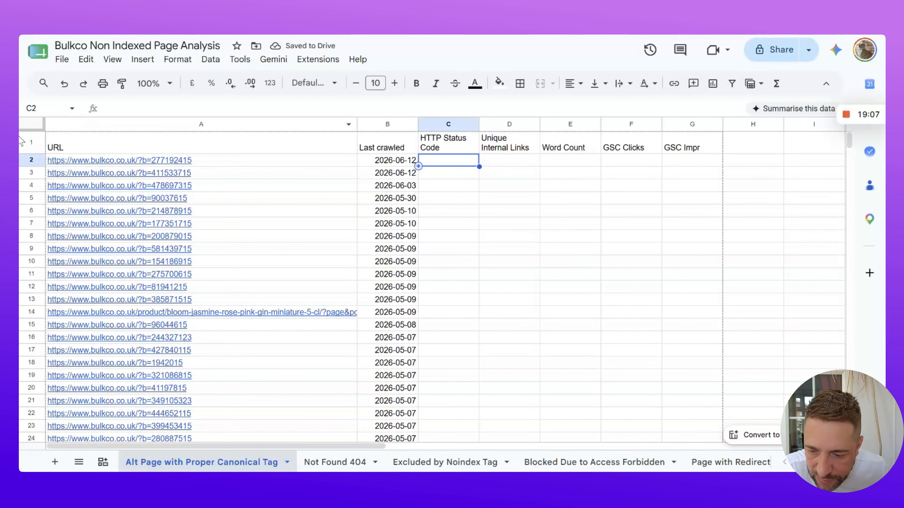
Format header row 1 with a black fill and white text, and create a filter on it
{"action": "left_click", "coordinate": [31, 140]}
{"action": "left_click", "coordinate": [499, 83]}
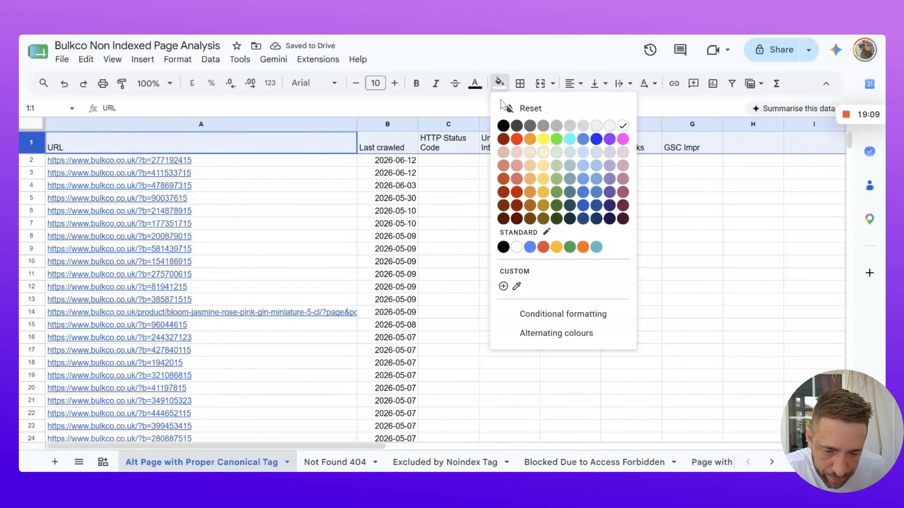
{"action": "left_click", "coordinate": [504, 127]}
{"action": "left_click", "coordinate": [474, 83]}
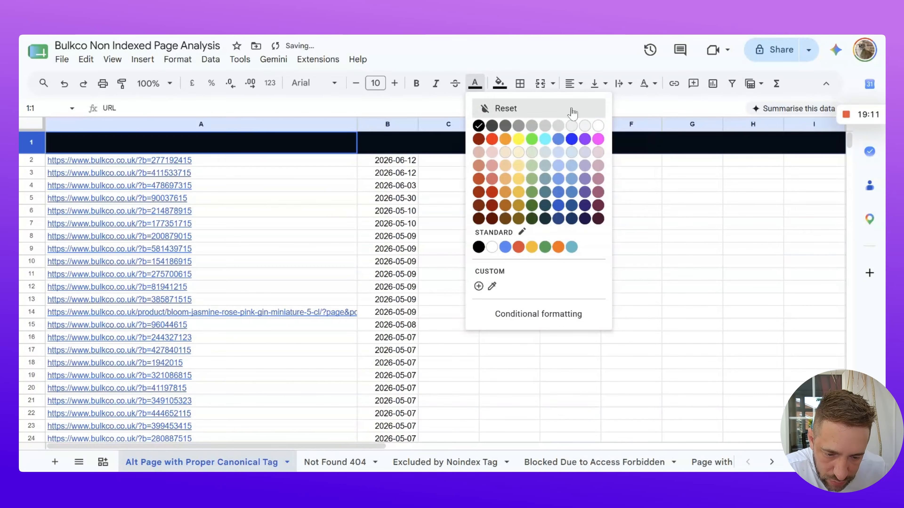
{"action": "left_click", "coordinate": [597, 126]}
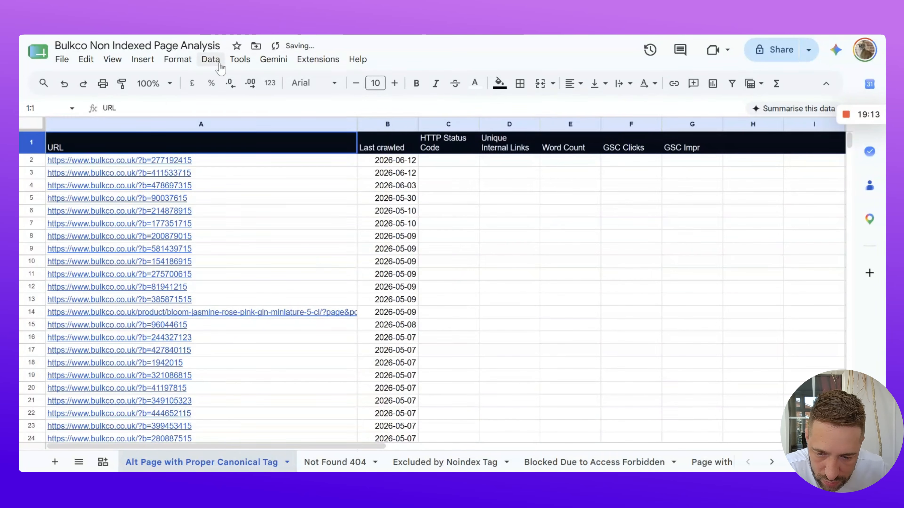
{"action": "left_click", "coordinate": [210, 59]}
{"action": "left_click", "coordinate": [333, 180]}
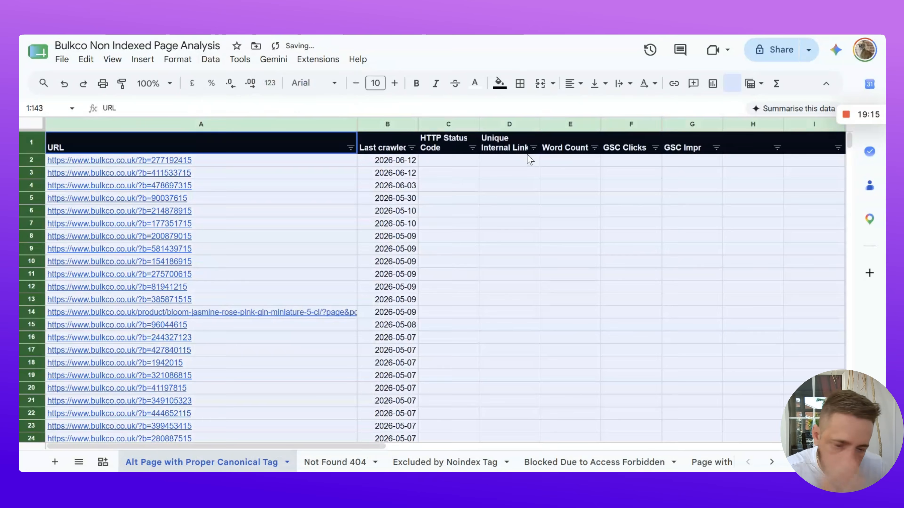
Enter =httpstatuscode(A2) in C2 and fill the formula down column C for all listed URLs
{"action": "left_click", "coordinate": [467, 167]}
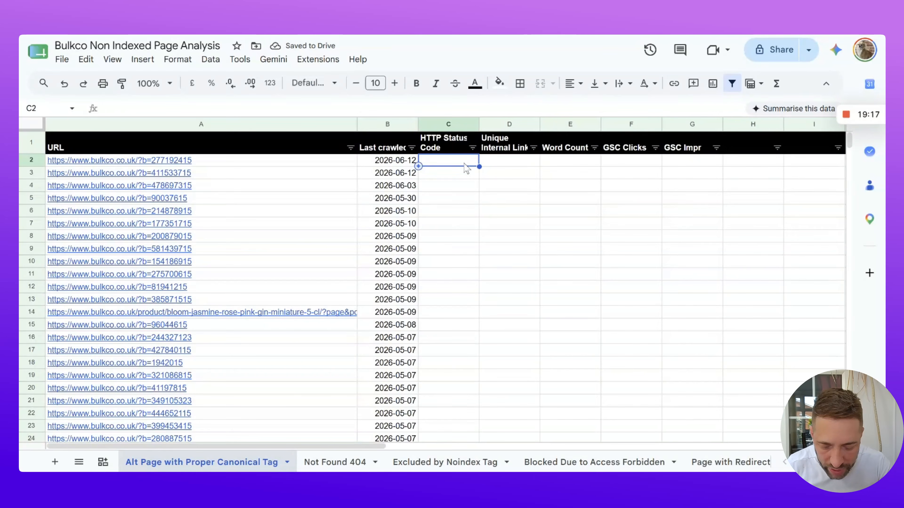
{"action": "type", "text": "=httpsta"}
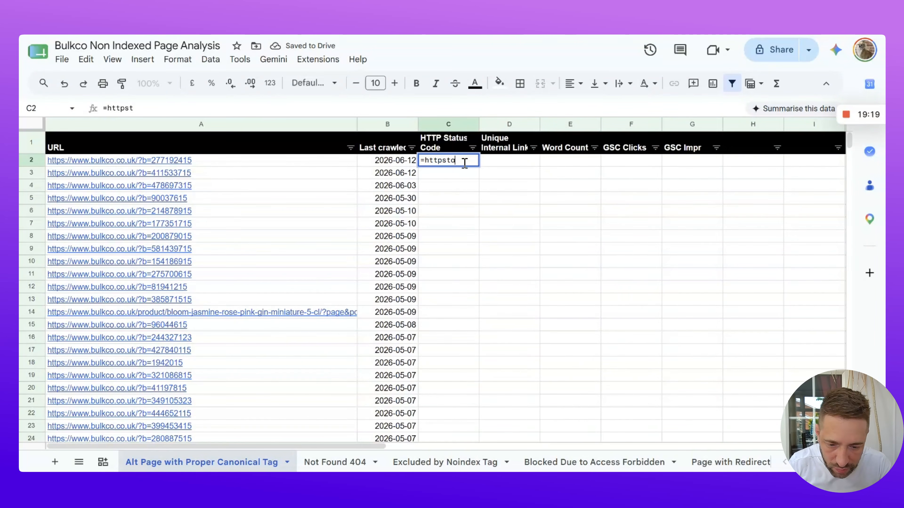
{"action": "type", "text": "tuscode("}
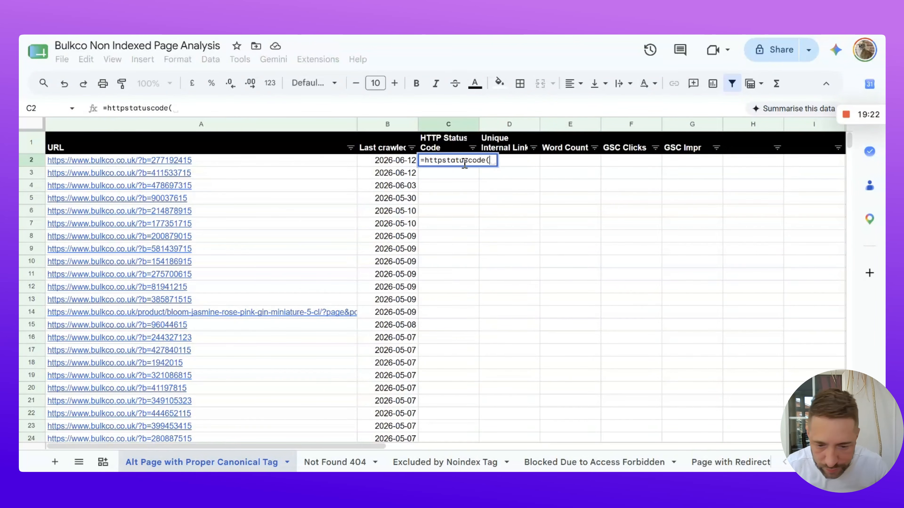
{"action": "left_click", "coordinate": [296, 163]}
{"action": "key", "text": "Return"}
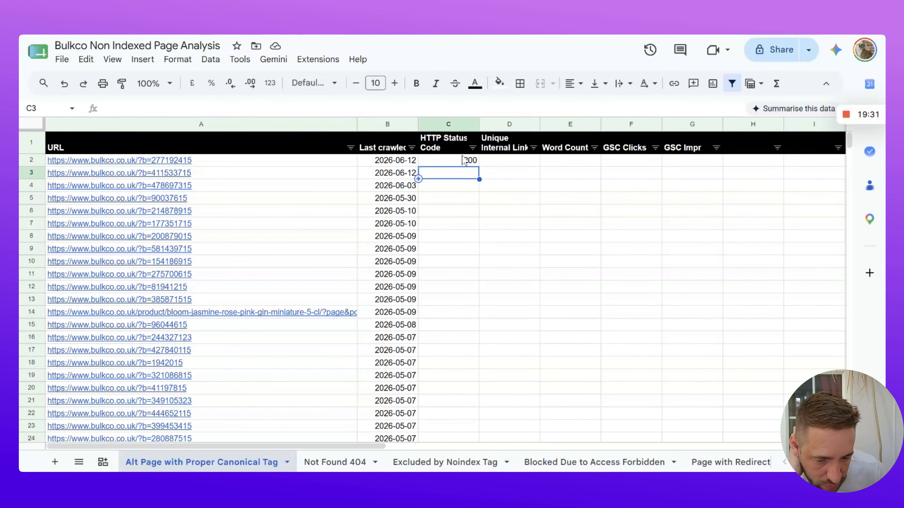
{"action": "left_click", "coordinate": [466, 162]}
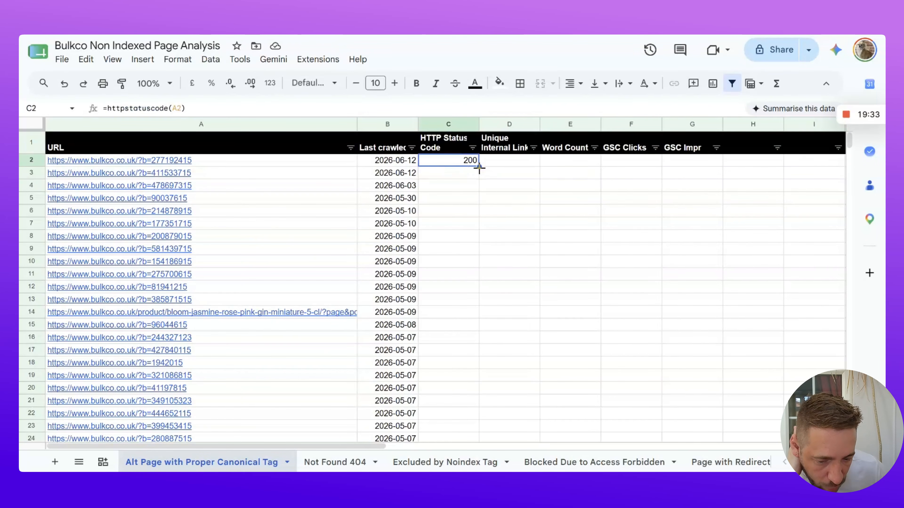
{"action": "double_click", "coordinate": [479, 167]}
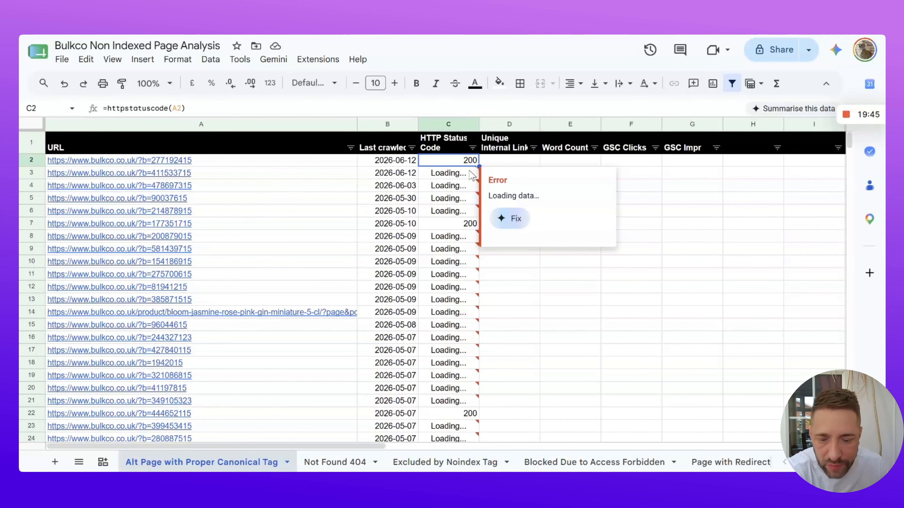
{"action": "left_click", "coordinate": [541, 296]}
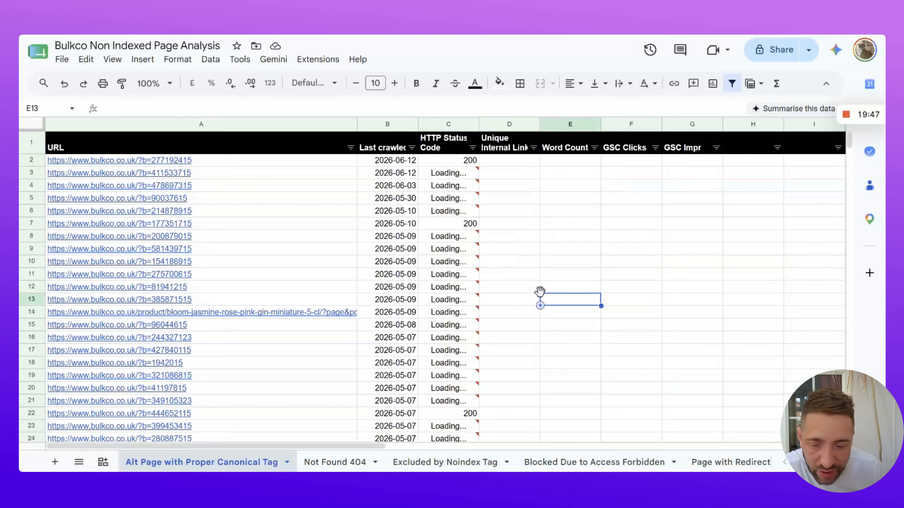
Copy the formatted header row and paste it over row 1 of the Not Found 404 and Excluded by Noindex Tag sheets
{"action": "left_click", "coordinate": [31, 144]}
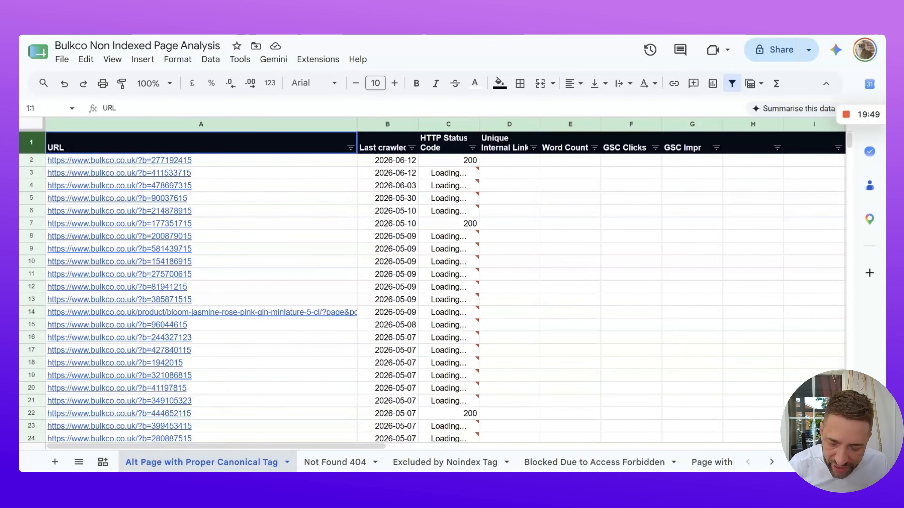
{"action": "left_click", "coordinate": [334, 462]}
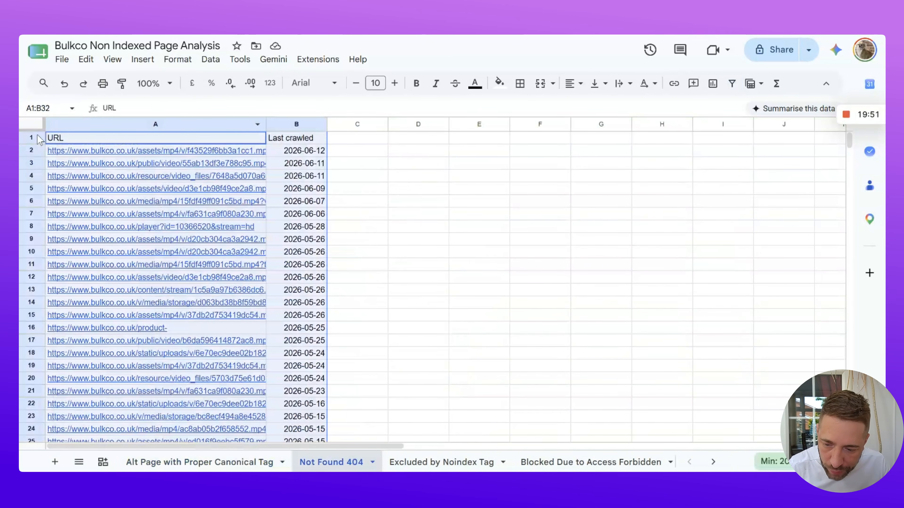
{"action": "key", "text": "ctrl+v"}
{"action": "left_click", "coordinate": [441, 462]}
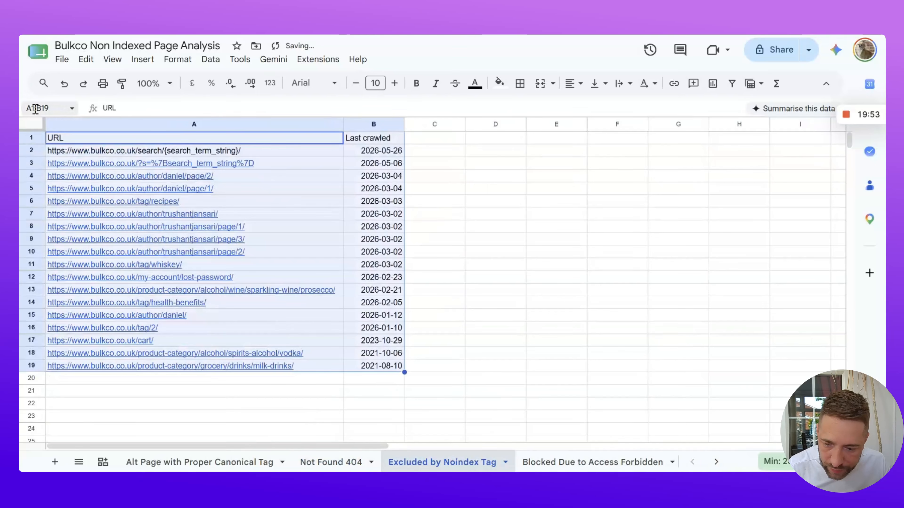
{"action": "left_click", "coordinate": [30, 141]}
{"action": "type", "text": "URL\tLast crawled\tHTTP Status Code\tUnique Internal Links\tWord Count\tGSC Clicks\tGSC Impr"}
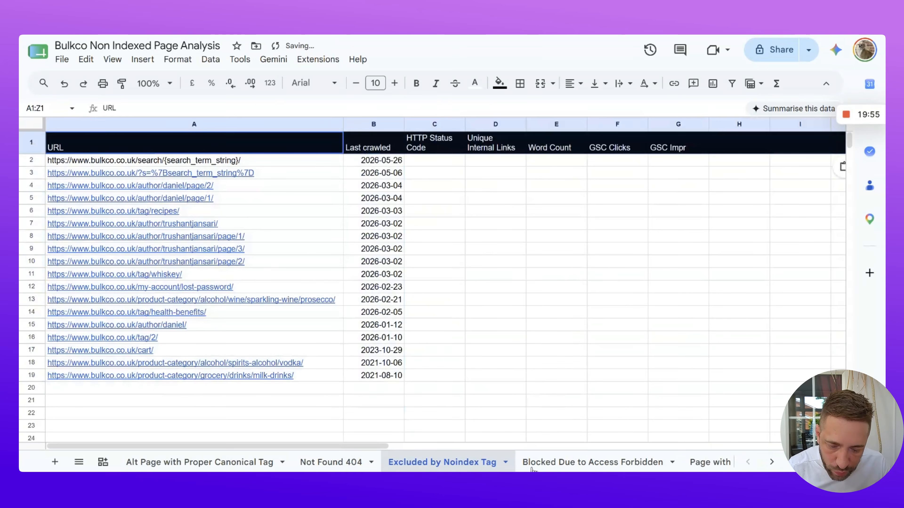
Paste the copied header row over row 1 of the Blocked Due to Access Forbidden and Page with Redirect sheets
{"action": "left_click", "coordinate": [568, 468]}
{"action": "left_click", "coordinate": [36, 142]}
{"action": "type", "text": "URL\tLast crawled\tHTTP Status Code\tUnique Internal Links\tWord Count\tGSC Clicks\tGSC Impr"}
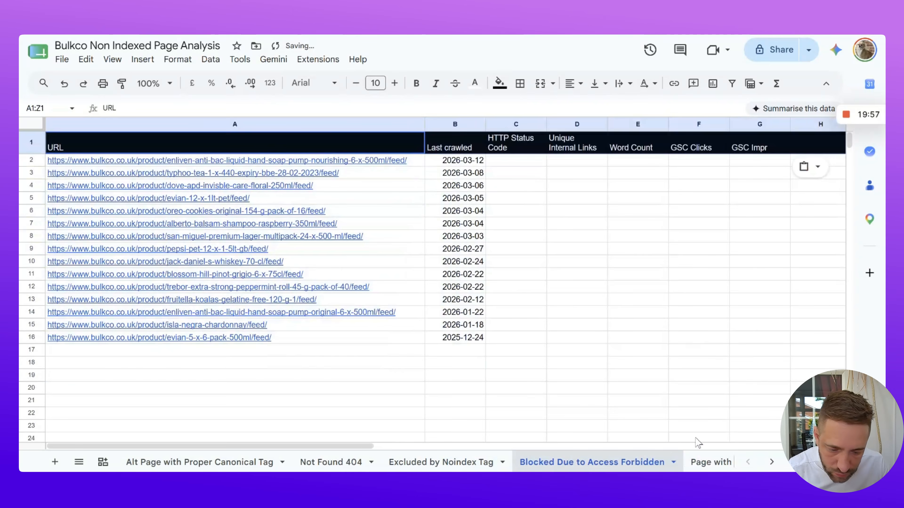
{"action": "left_click", "coordinate": [717, 462]}
{"action": "left_click", "coordinate": [36, 141]}
{"action": "key", "text": "ctrl+v"}
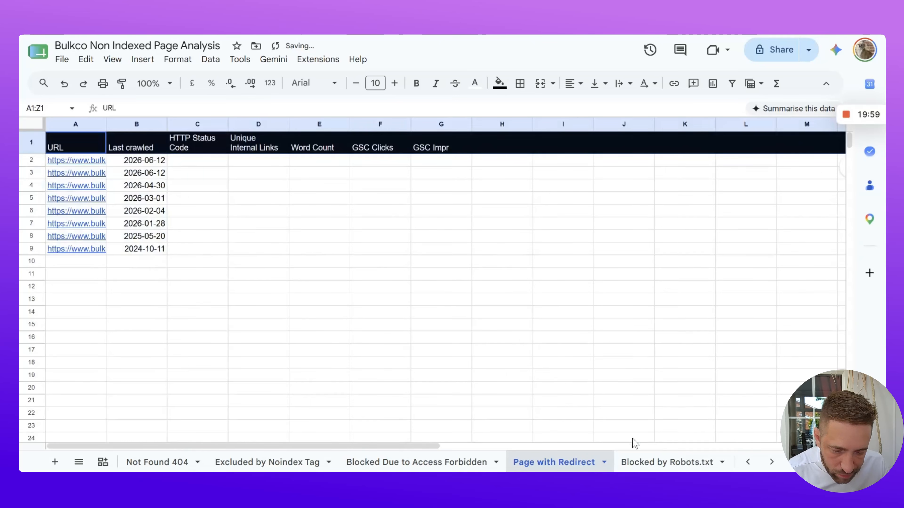
Paste the copied header row over row 1 of the Blocked by Robots.txt and Blocked due to other 4xx Issues sheets
{"action": "left_click", "coordinate": [636, 461]}
{"action": "left_click", "coordinate": [33, 138]}
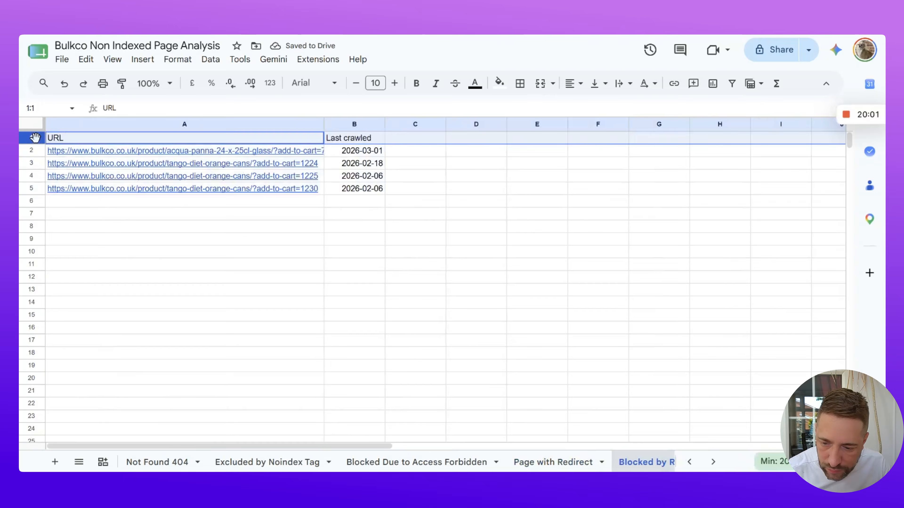
{"action": "type", "text": "URL\tLast crawled\tHTTP Status Code\tUnique Internal Links\tWord Count\tGSC Clicks\tGSC Impr"}
{"action": "left_click", "coordinate": [771, 462]}
{"action": "left_click", "coordinate": [771, 462]}
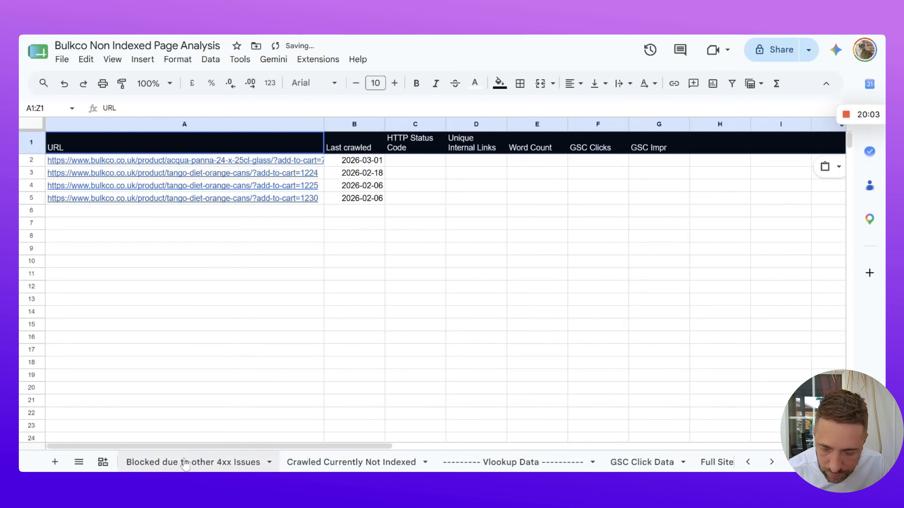
{"action": "left_click", "coordinate": [194, 462]}
{"action": "left_click", "coordinate": [31, 141]}
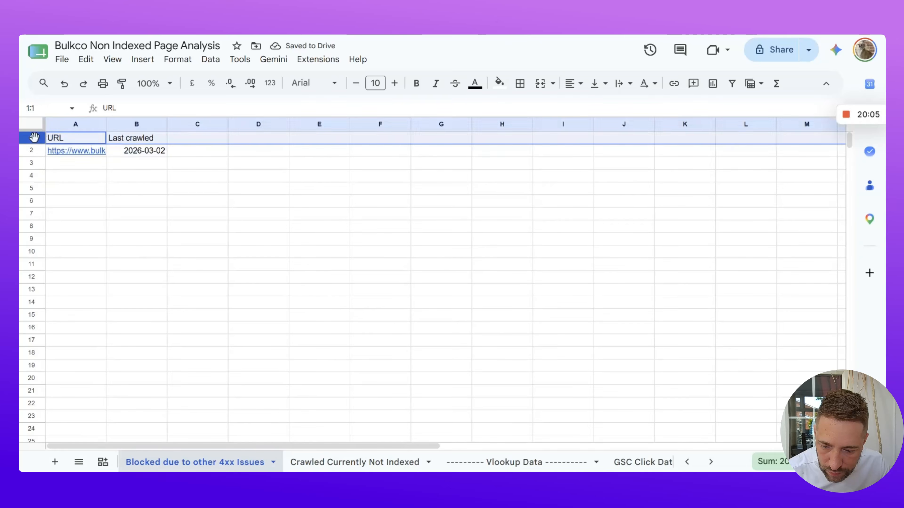
{"action": "type", "text": "URL\tLast crawled\tHTTP Status Code\tUnique Internal Links\tWord Count\tGSC Clicks\tGSC Impr"}
Paste the copied header row over row 1 of the Crawled Currently Not Indexed sheet
{"action": "left_click", "coordinate": [383, 462]}
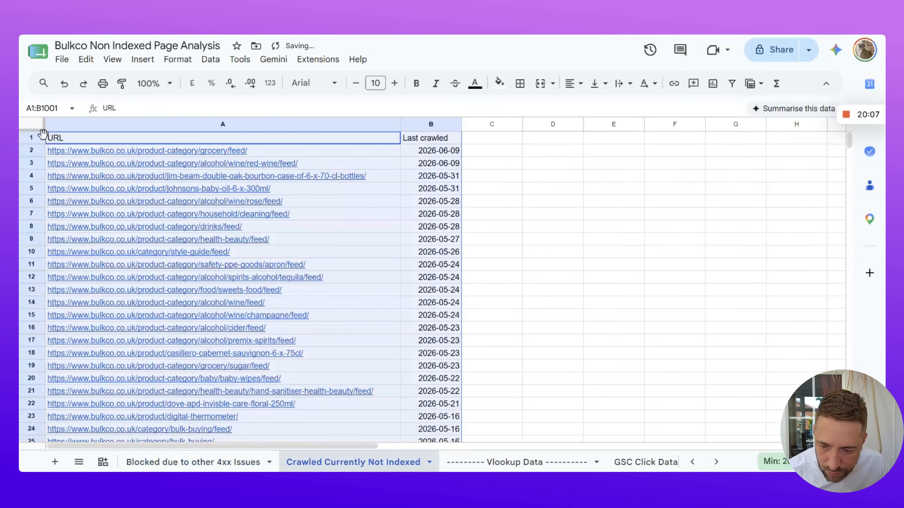
{"action": "left_click", "coordinate": [33, 138]}
{"action": "key", "text": "ctrl+v"}
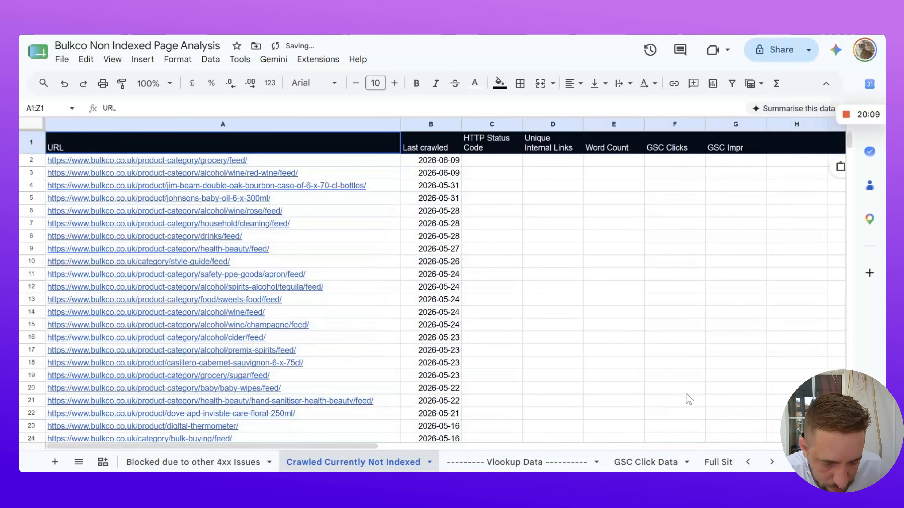
Copy C1:C2 with the status code header and formula from Alt Page with Proper Canonical Tag into C1:C2 of Not Found 404
{"action": "left_click", "coordinate": [748, 461]}
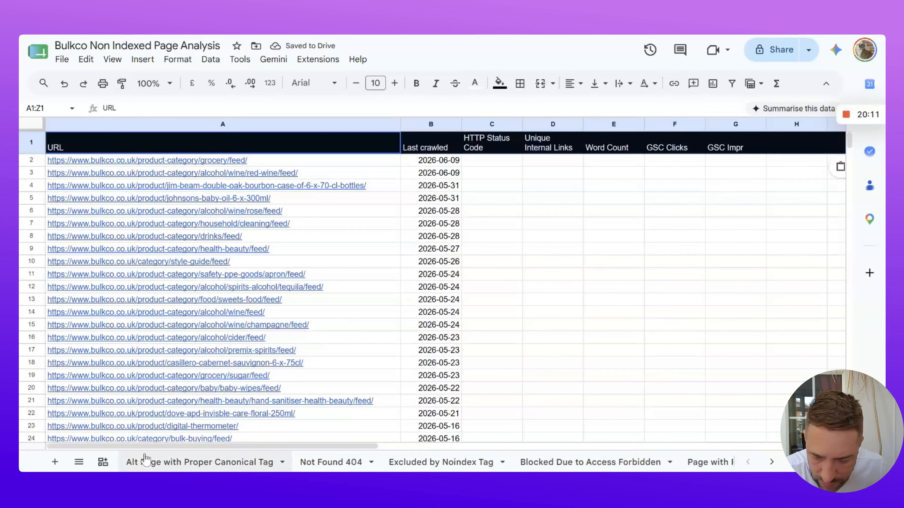
{"action": "left_click", "coordinate": [185, 462]}
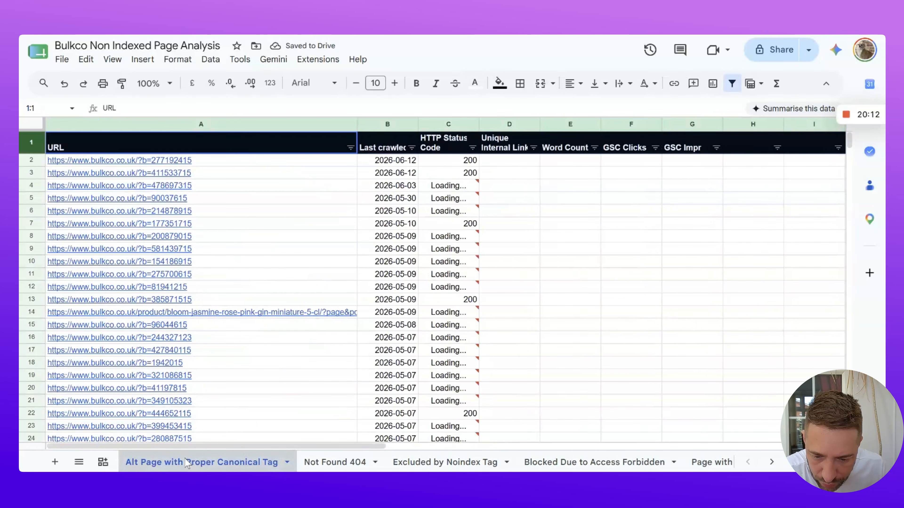
{"action": "left_click", "coordinate": [448, 164]}
{"action": "key", "text": "shift+Up"}
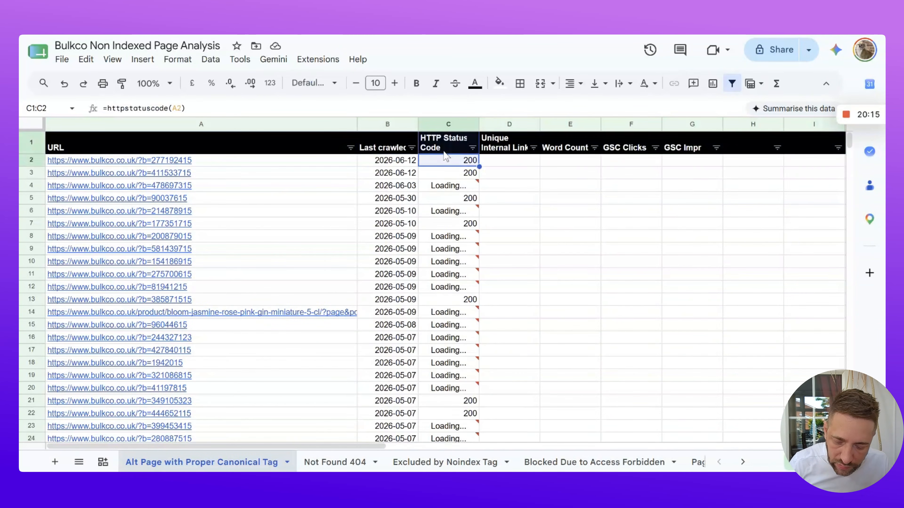
{"action": "key", "text": "ctrl+c"}
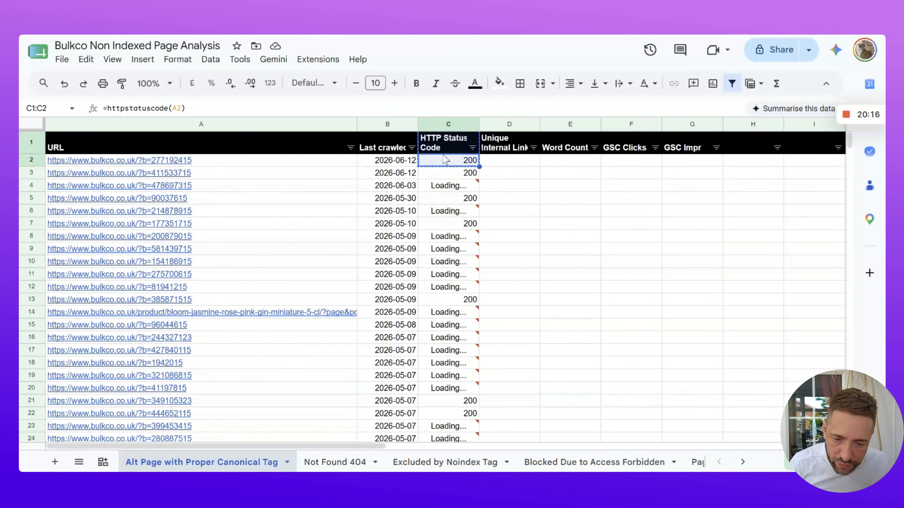
{"action": "left_click", "coordinate": [332, 462]}
{"action": "left_click", "coordinate": [367, 150]}
{"action": "key", "text": "ctrl+v"}
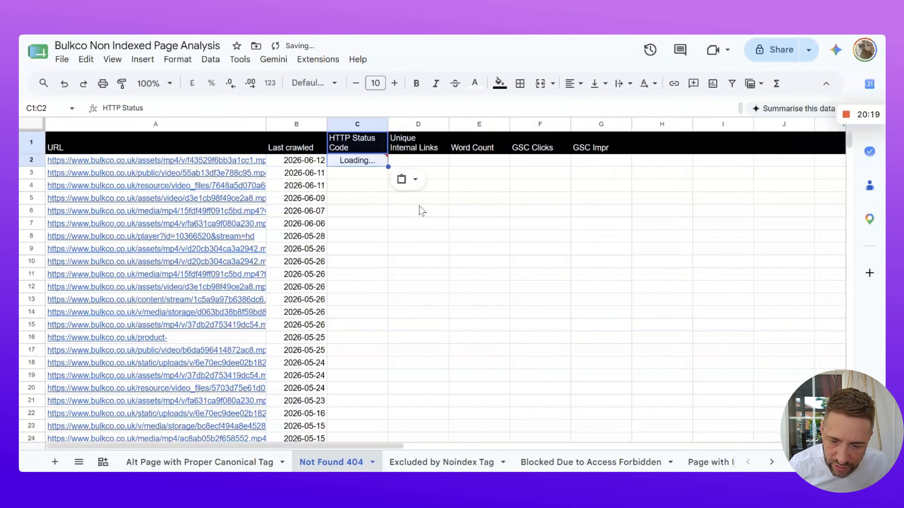
Fill the httpstatuscode formula in C2 of the Not Found 404 sheet down column C
{"action": "left_click", "coordinate": [457, 227]}
{"action": "left_click", "coordinate": [376, 164]}
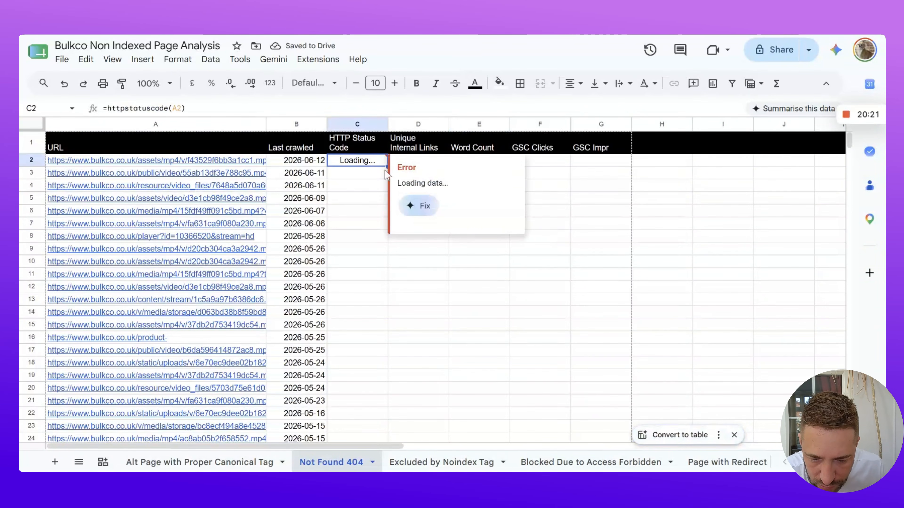
{"action": "double_click", "coordinate": [389, 166]}
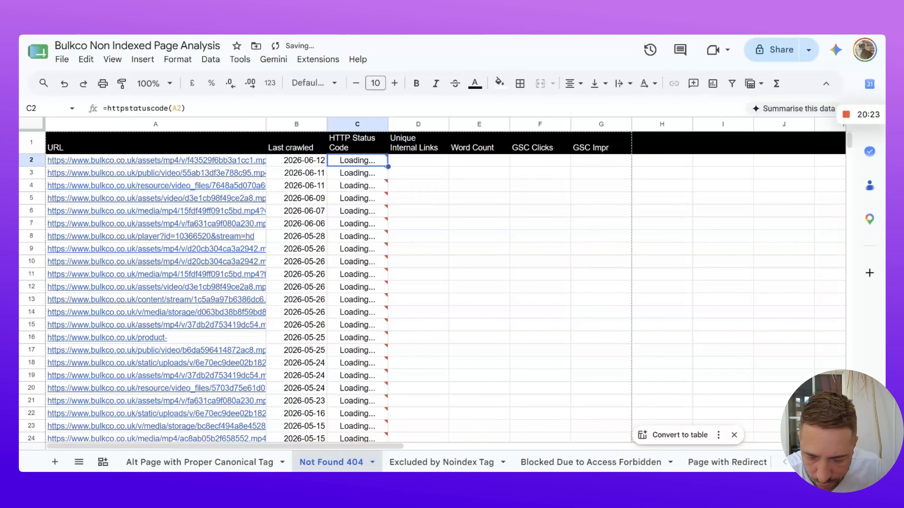
Check the HTTP status codes loading on the Alt Page with Proper Canonical Tag sheet, and the crawl overview in Screaming Frog
{"action": "left_click", "coordinate": [210, 462]}
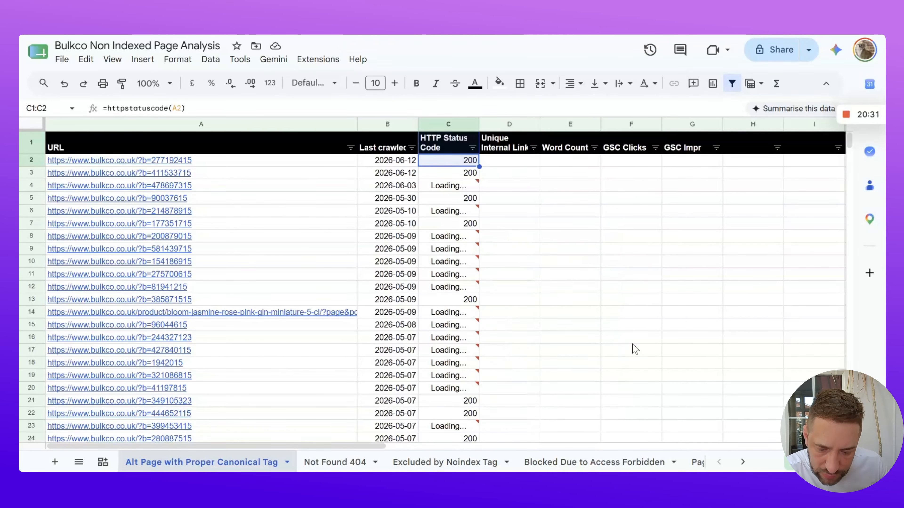
{"action": "scroll", "coordinate": [636, 347], "scroll_direction": "down", "scroll_amount": 15}
{"action": "scroll", "coordinate": [635, 343], "scroll_direction": "down", "scroll_amount": 14}
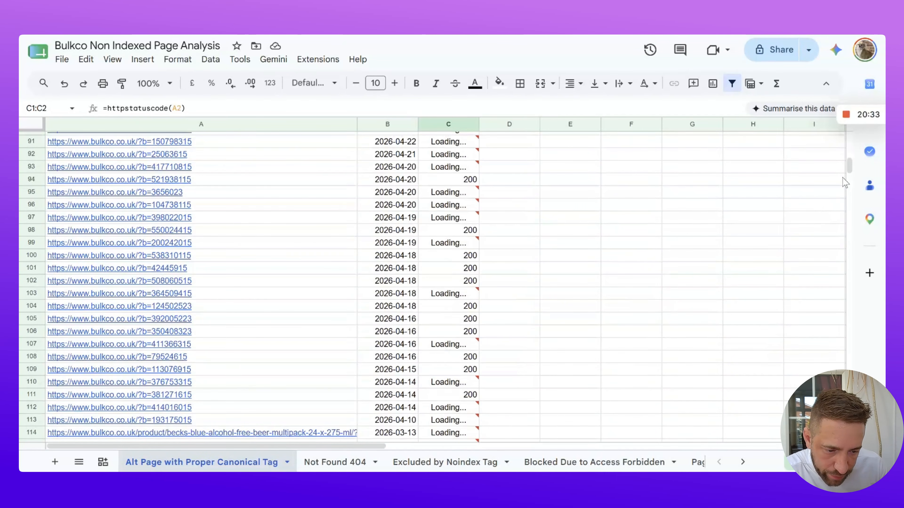
{"action": "left_click_drag", "start_coordinate": [850, 166], "coordinate": [852, 137]}
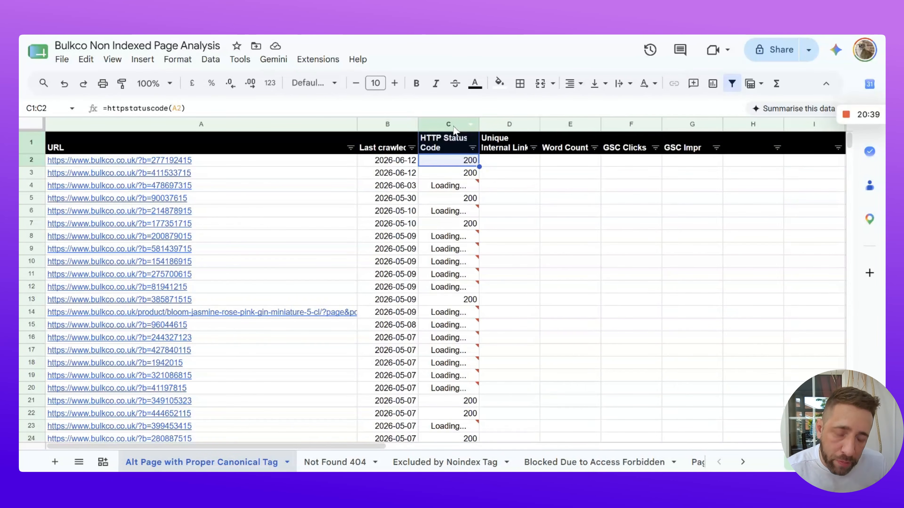
{"action": "mouse_move", "coordinate": [472, 245]}
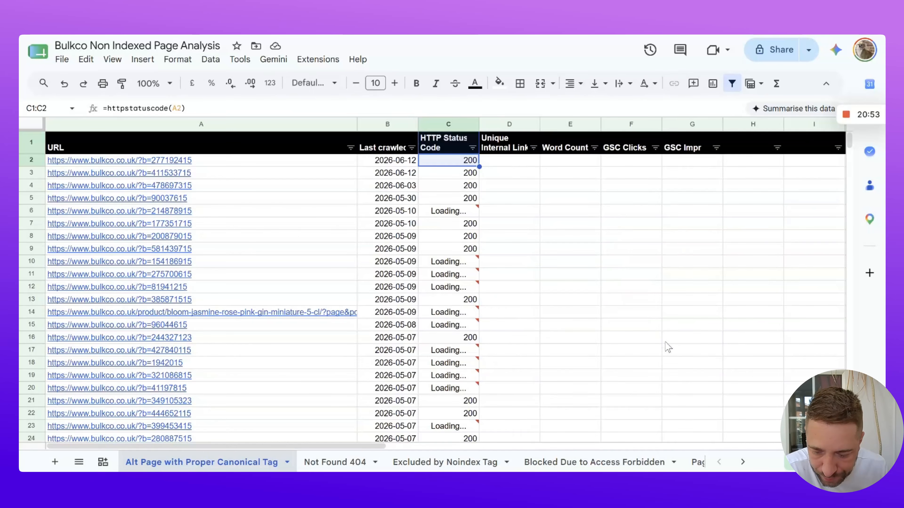
{"action": "scroll", "coordinate": [666, 347], "scroll_direction": "down", "scroll_amount": 15}
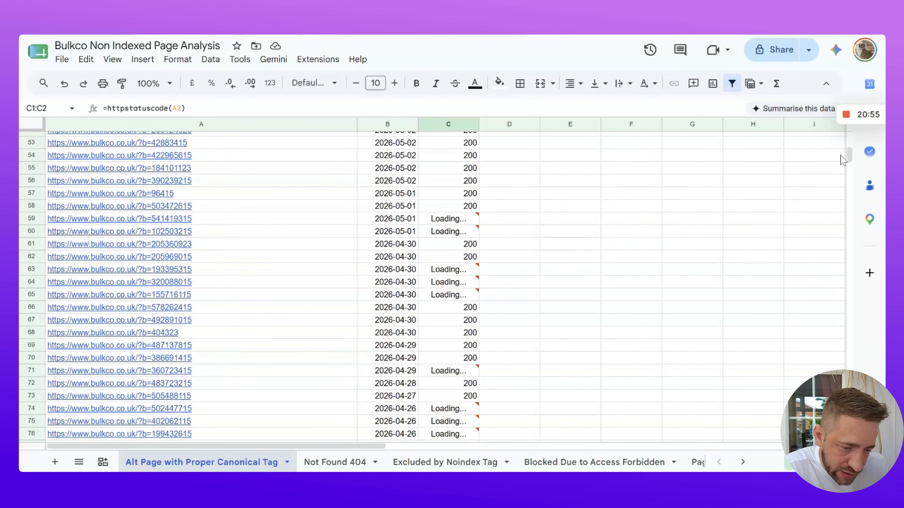
{"action": "left_click_drag", "start_coordinate": [848, 151], "coordinate": [853, 124]}
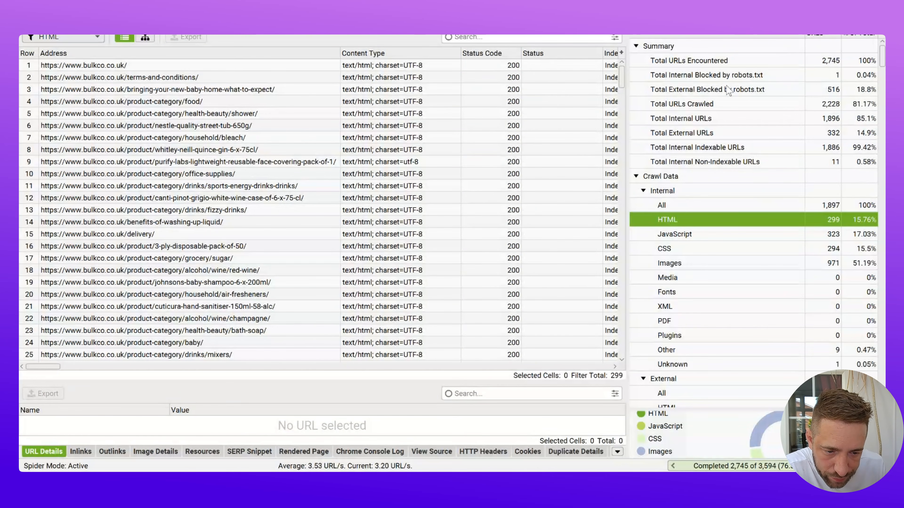
{"action": "scroll", "coordinate": [370, 162], "scroll_direction": "down", "scroll_amount": 6}
{"action": "scroll", "coordinate": [423, 157], "scroll_direction": "up", "scroll_amount": 6}
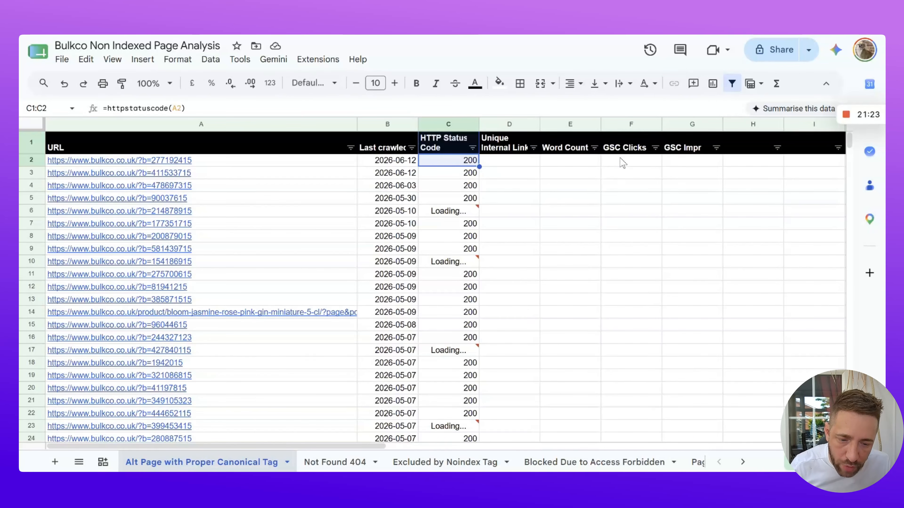
Enter =IFERROR(VLOOKUP(A2,'GSC Click Data'!$A$1:$DF$32160,2,FALSE),"-") in F2 under GSC Clicks on the Alt Page with Proper Canonical Tag sheet
{"action": "left_click", "coordinate": [622, 165]}
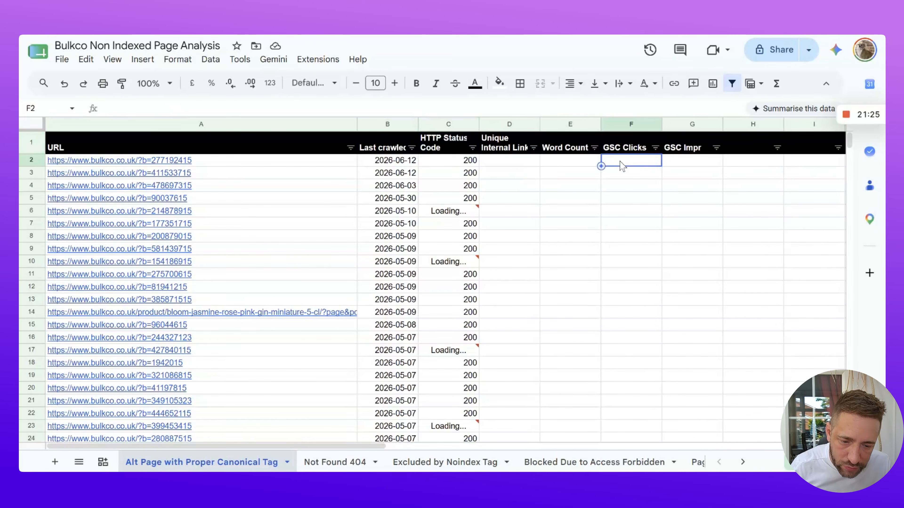
{"action": "key", "text": "ctrl+v"}
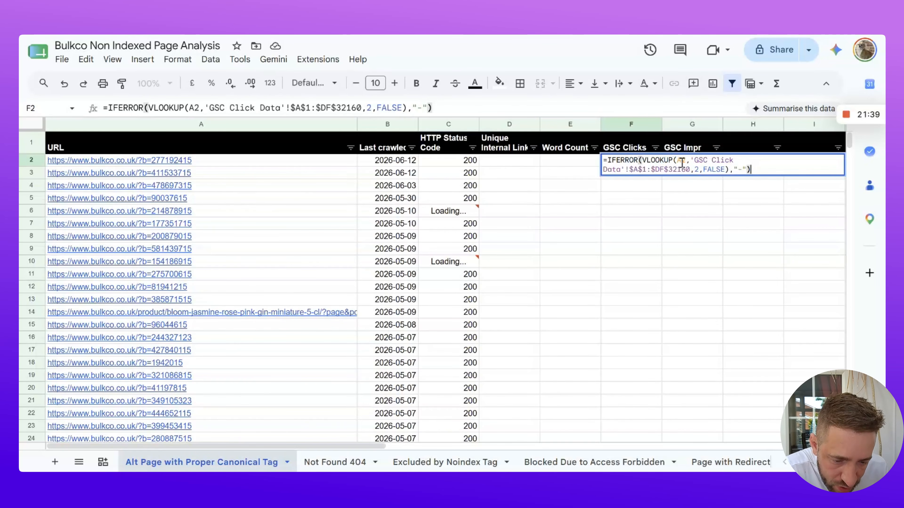
{"action": "double_click", "coordinate": [680, 159]}
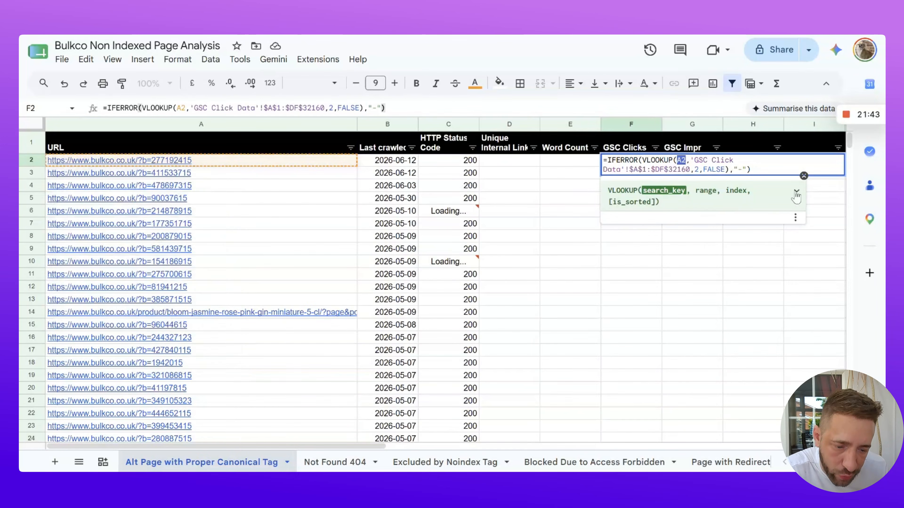
{"action": "left_click_drag", "start_coordinate": [693, 160], "coordinate": [620, 173]}
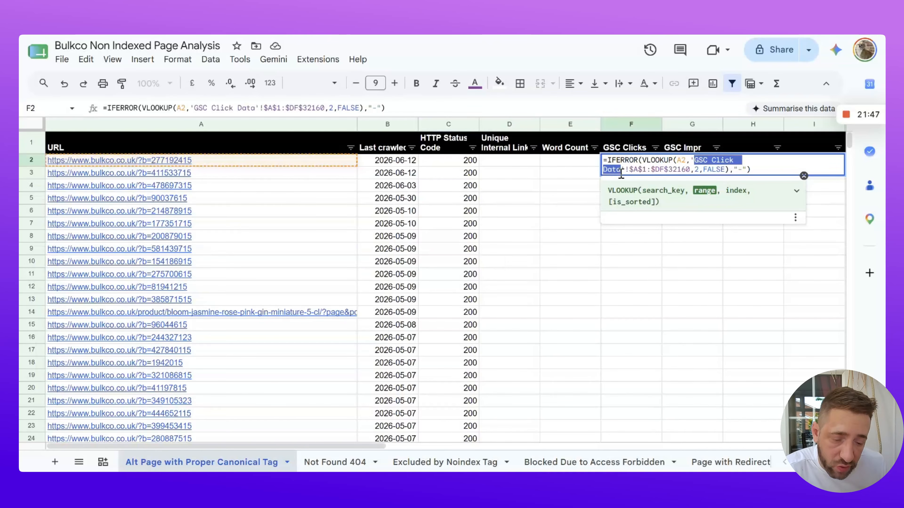
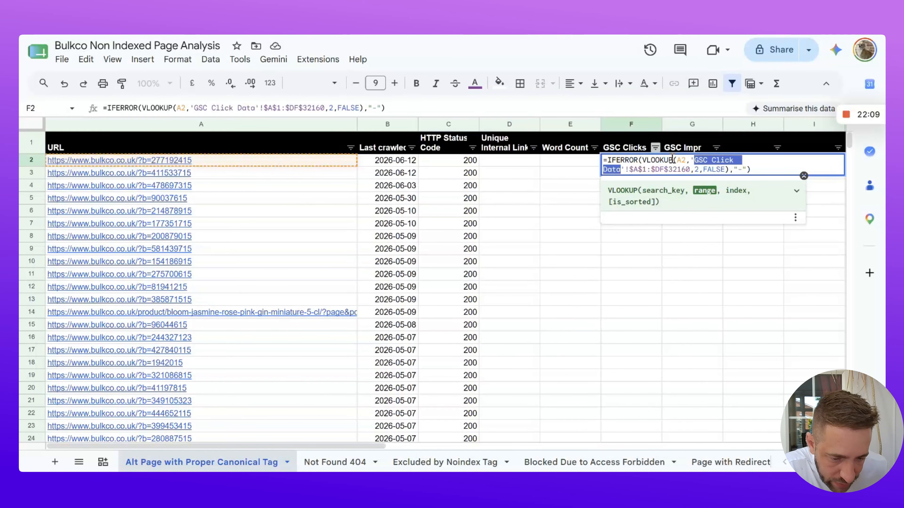
{"action": "left_click_drag", "start_coordinate": [676, 160], "coordinate": [687, 159]}
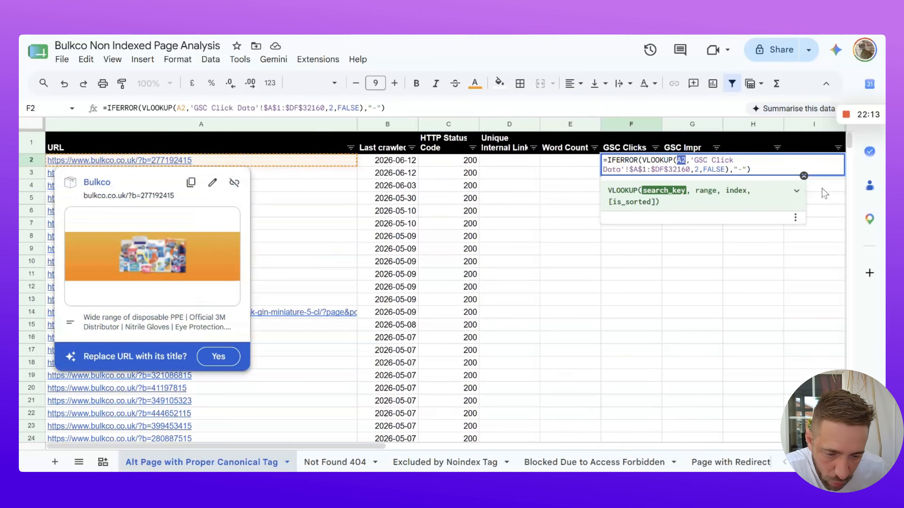
{"action": "mouse_move", "coordinate": [694, 160]}
{"action": "left_mouse_down"}
{"action": "mouse_move", "coordinate": [628, 171]}
{"action": "mouse_move", "coordinate": [690, 170]}
{"action": "left_mouse_up"}
{"action": "left_click", "coordinate": [692, 170]}
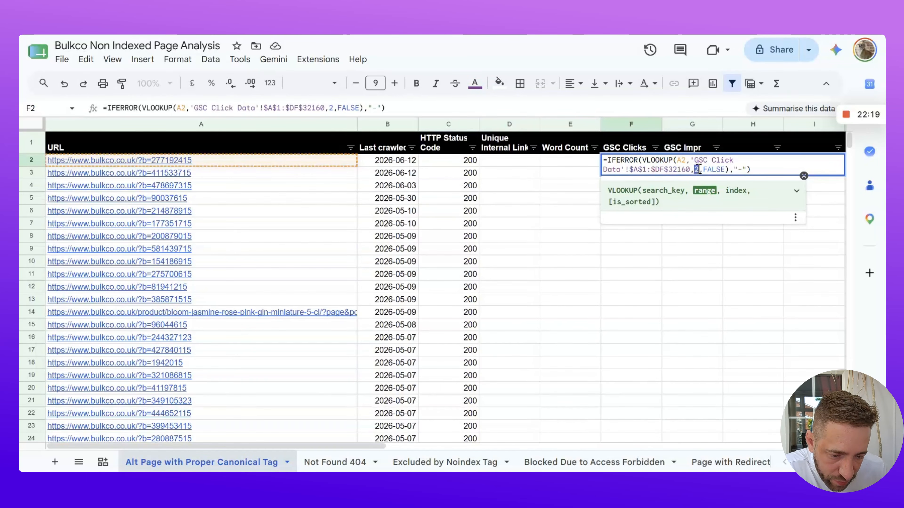
{"action": "double_click", "coordinate": [695, 170]}
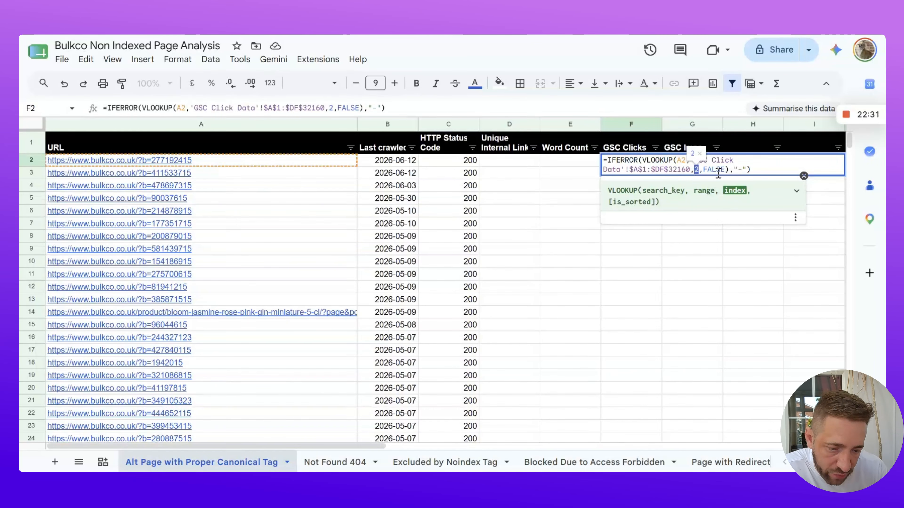
{"action": "key", "text": "Return"}
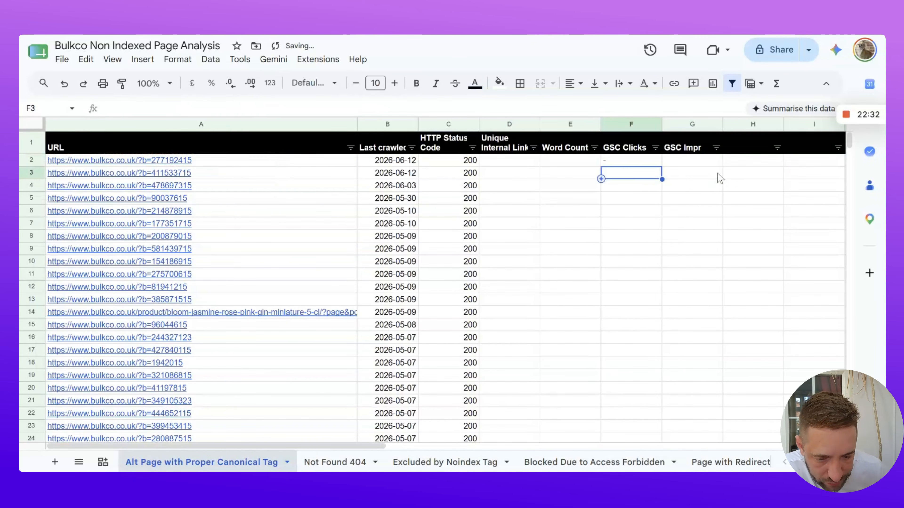
Copy the lookup formula from F2 into G2 under GSC Impr and set its column index to 3
{"action": "left_click", "coordinate": [646, 153]}
{"action": "double_click", "coordinate": [646, 158]}
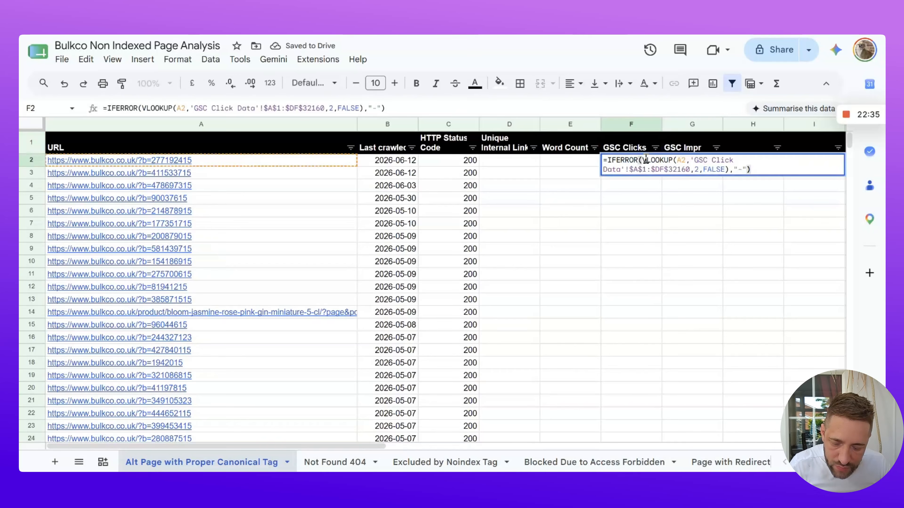
{"action": "key", "text": "ctrl+a"}
{"action": "key", "text": "ctrl+c"}
{"action": "left_click", "coordinate": [682, 223]}
{"action": "left_click", "coordinate": [693, 163]}
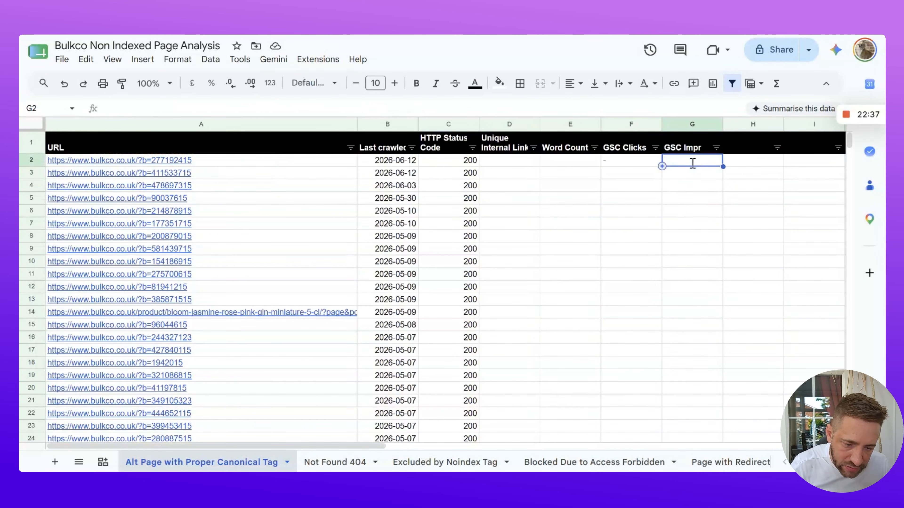
{"action": "double_click", "coordinate": [693, 163]}
{"action": "key", "text": "ctrl+v"}
{"action": "double_click", "coordinate": [757, 169]}
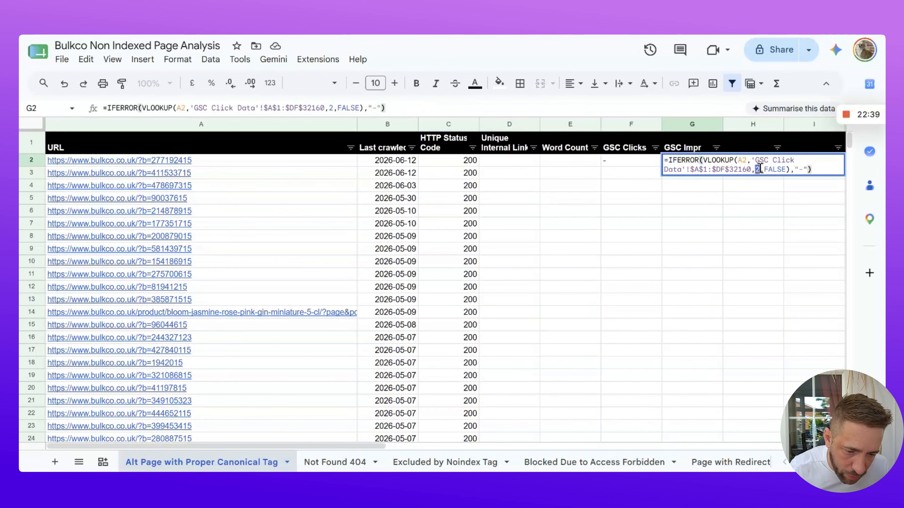
{"action": "type", "text": "3"}
{"action": "key", "text": "Return"}
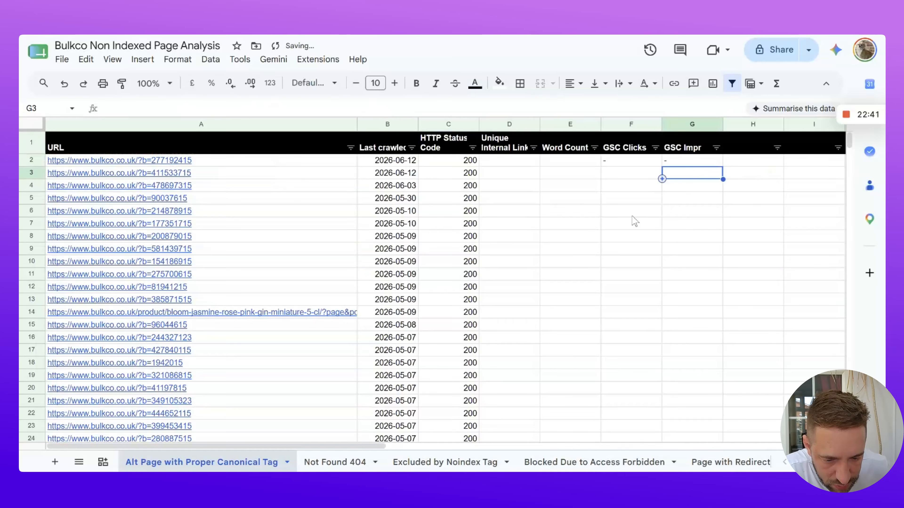
Center-align the GSC Clicks and GSC Impr columns, F and G
{"action": "left_click_drag", "start_coordinate": [629, 126], "coordinate": [692, 125]}
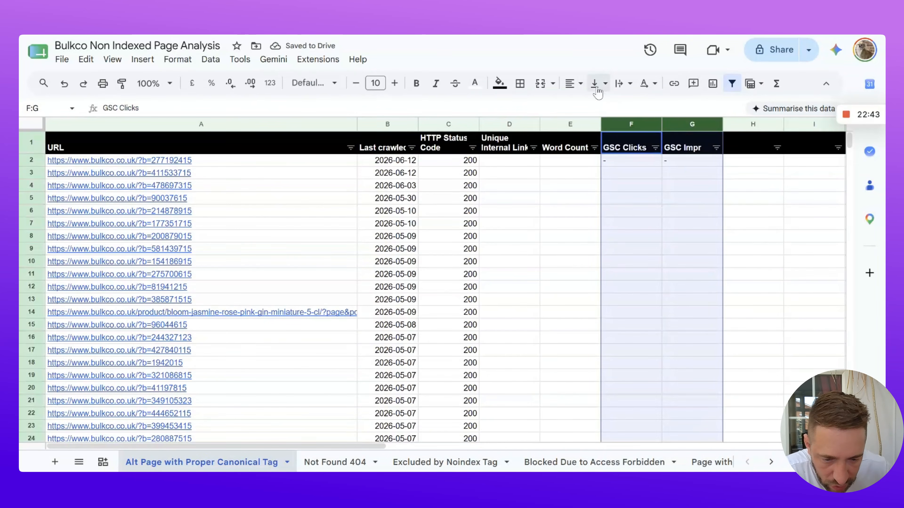
{"action": "left_click", "coordinate": [573, 83]}
{"action": "left_click", "coordinate": [594, 106]}
Fill the lookup formulas in F2 and G2 down to row 143 and review the filled rows
{"action": "left_click", "coordinate": [637, 161]}
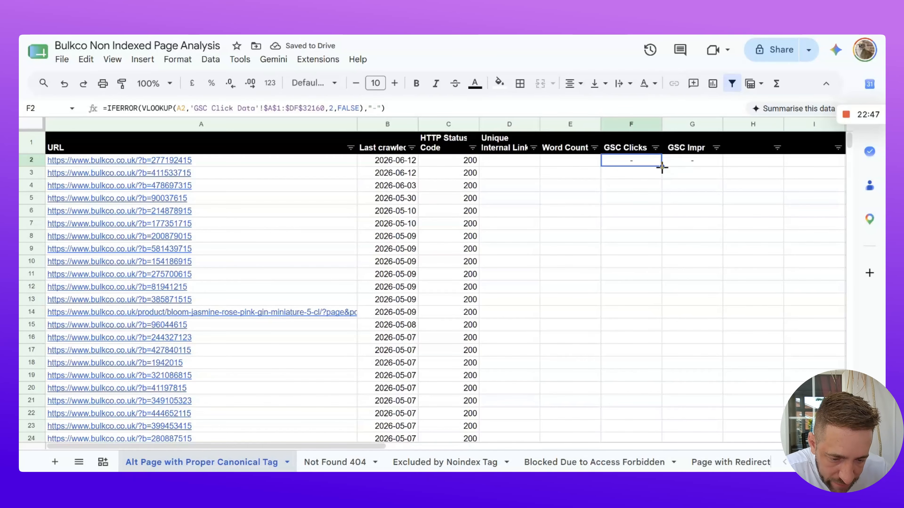
{"action": "left_click_drag", "start_coordinate": [661, 165], "coordinate": [697, 188]}
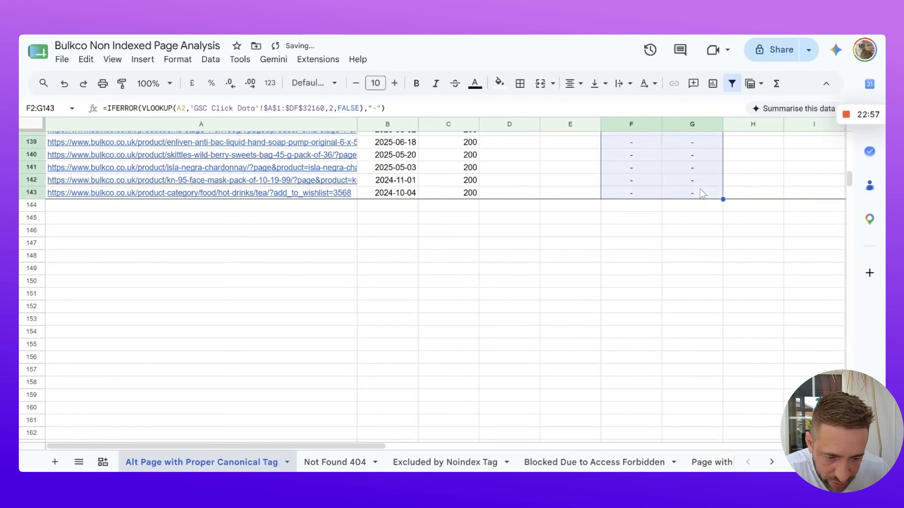
{"action": "left_click_drag", "start_coordinate": [849, 172], "coordinate": [848, 116]}
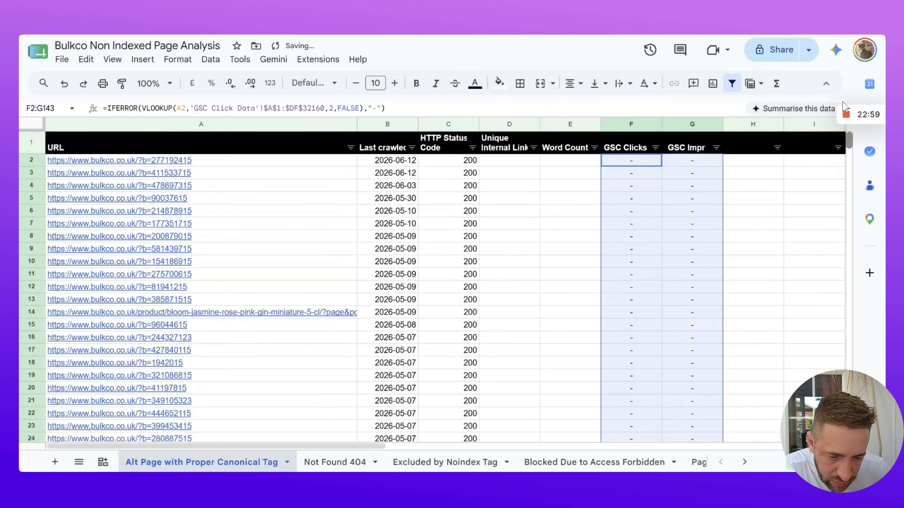
{"action": "scroll", "coordinate": [689, 235], "scroll_direction": "down", "scroll_amount": 6}
{"action": "scroll", "coordinate": [686, 236], "scroll_direction": "up", "scroll_amount": 1}
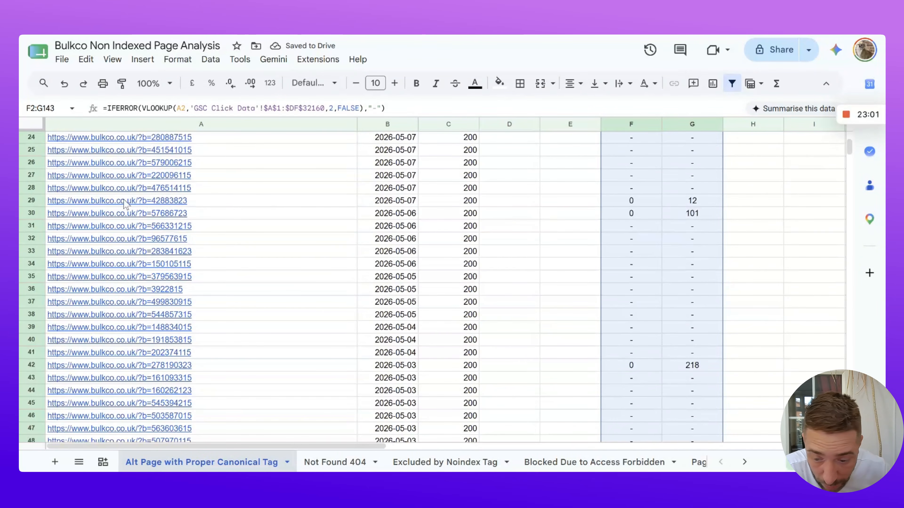
{"action": "scroll", "coordinate": [703, 201], "scroll_direction": "up", "scroll_amount": 6}
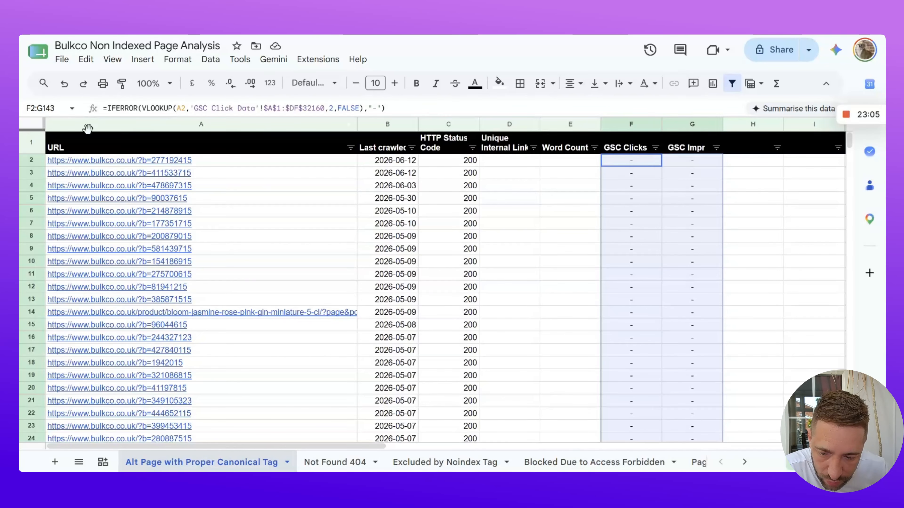
Freeze header row 1 of the Alt Page with Proper Canonical Tag sheet and check it while scrolling
{"action": "left_click", "coordinate": [30, 142]}
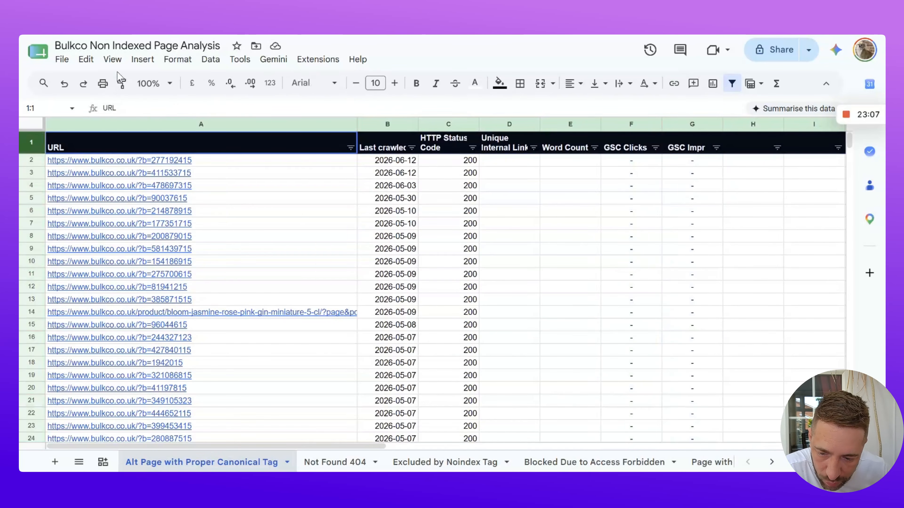
{"action": "left_click", "coordinate": [112, 59]}
{"action": "mouse_move", "coordinate": [250, 100]}
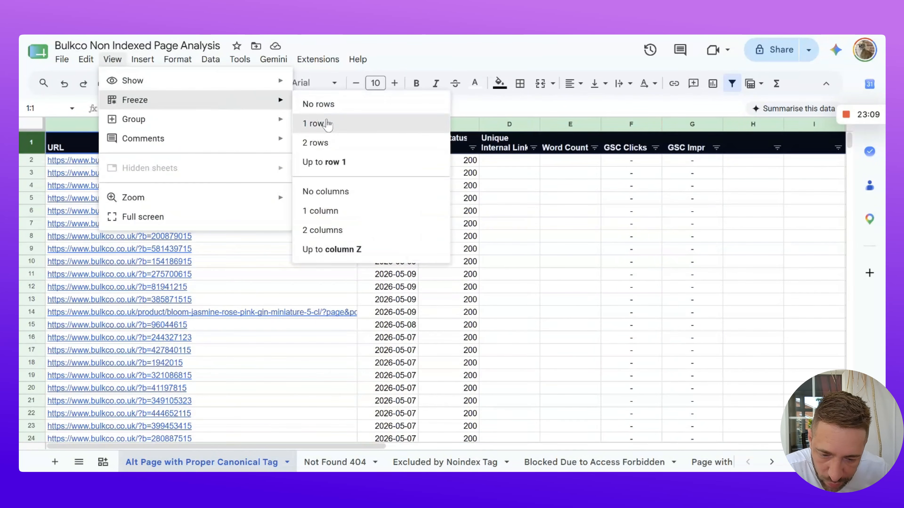
{"action": "left_click", "coordinate": [319, 123]}
{"action": "scroll", "coordinate": [484, 226], "scroll_direction": "down", "scroll_amount": 6}
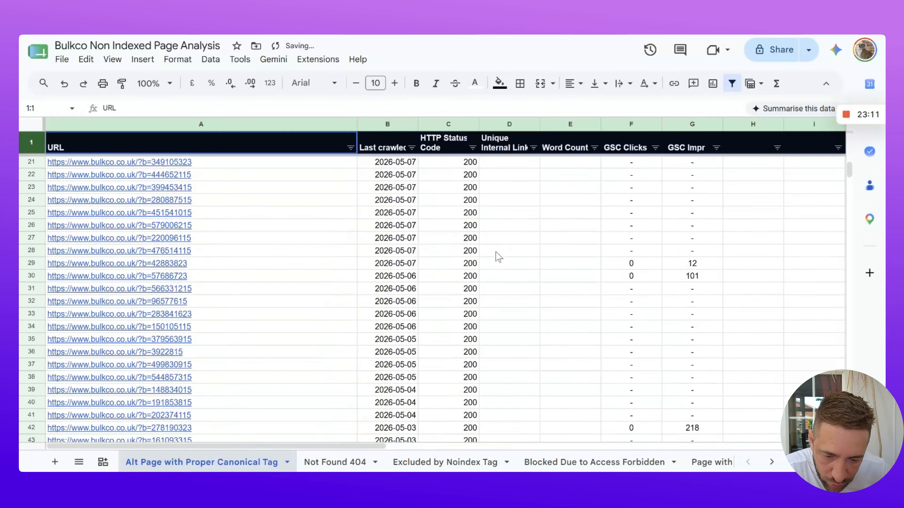
{"action": "scroll", "coordinate": [498, 250], "scroll_direction": "up", "scroll_amount": 6}
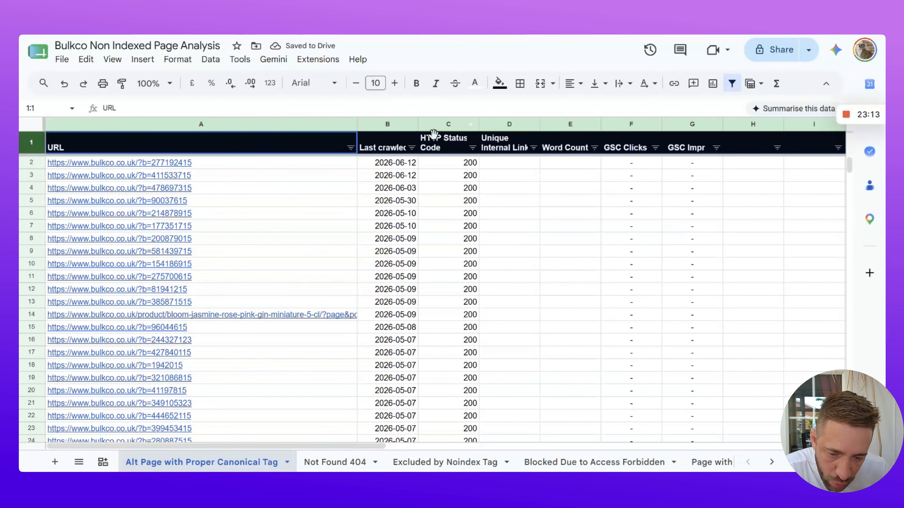
Replace the HTTP Status Code formulas in column C with their values only and check cell C3
{"action": "left_click", "coordinate": [446, 123]}
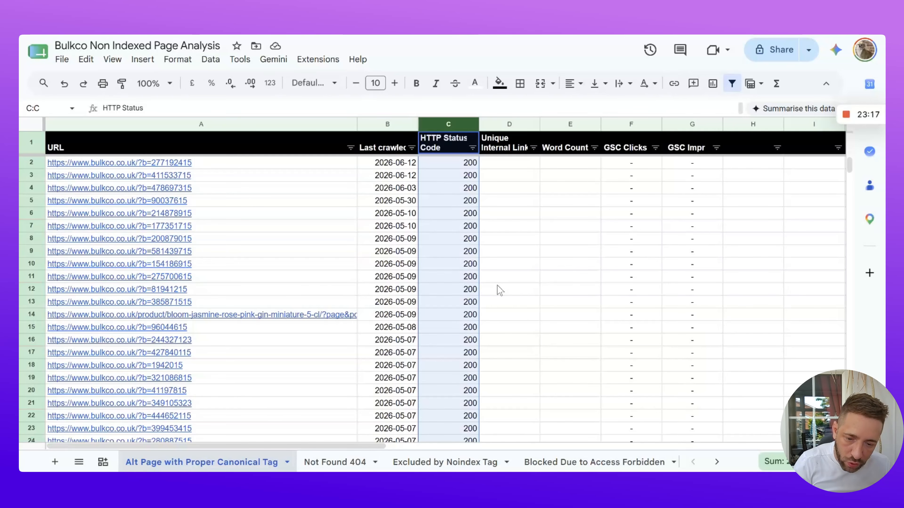
{"action": "key", "text": "ctrl+c"}
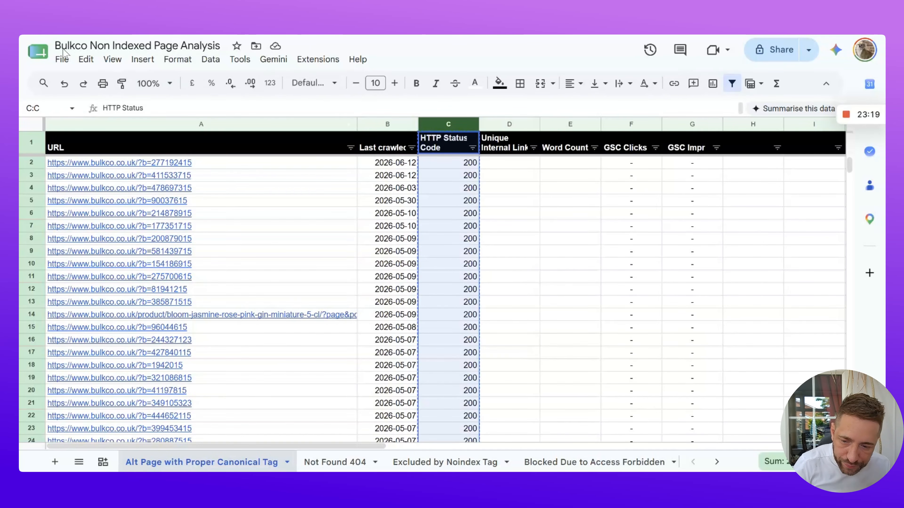
{"action": "left_click", "coordinate": [86, 59]}
{"action": "mouse_move", "coordinate": [196, 187]}
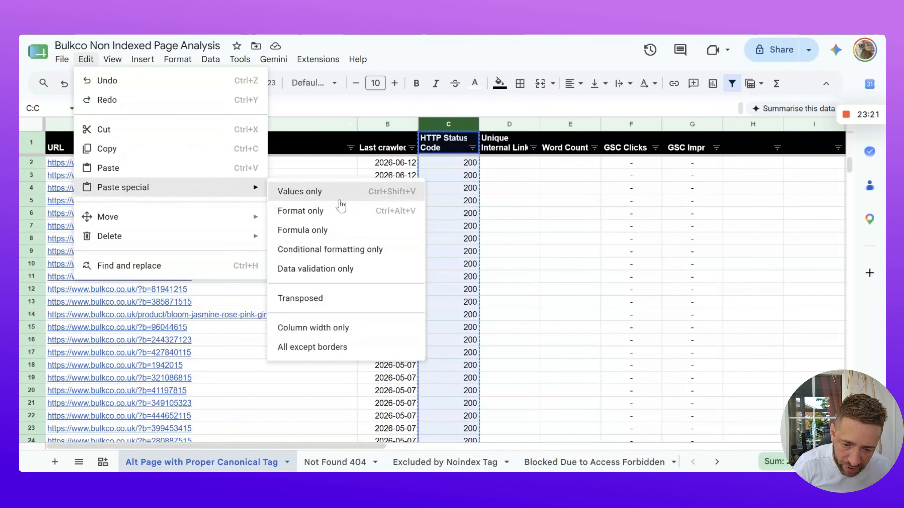
{"action": "left_click", "coordinate": [341, 194]}
{"action": "left_click", "coordinate": [510, 188]}
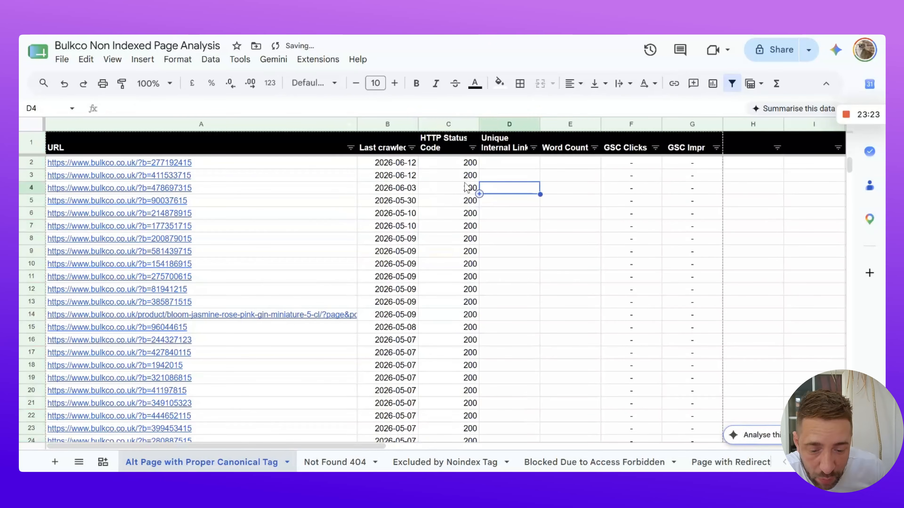
{"action": "left_click", "coordinate": [462, 180]}
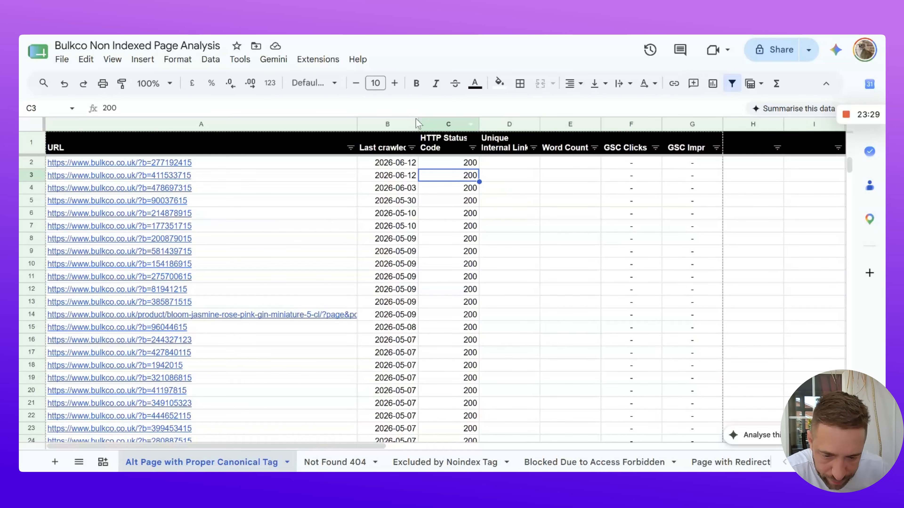
{"action": "left_click_drag", "start_coordinate": [473, 121], "coordinate": [688, 132]}
{"action": "key", "text": "ctrl+c"}
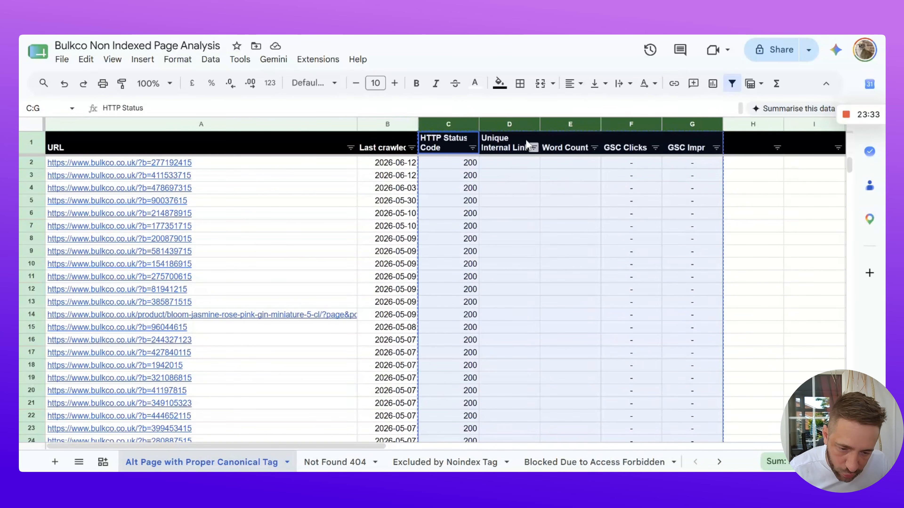
{"action": "left_click", "coordinate": [325, 467]}
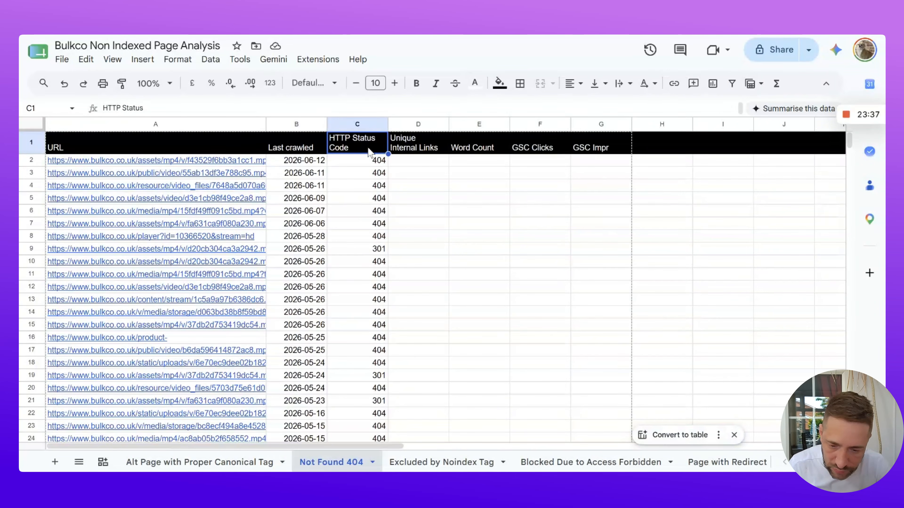
{"action": "key", "text": "ctrl+v"}
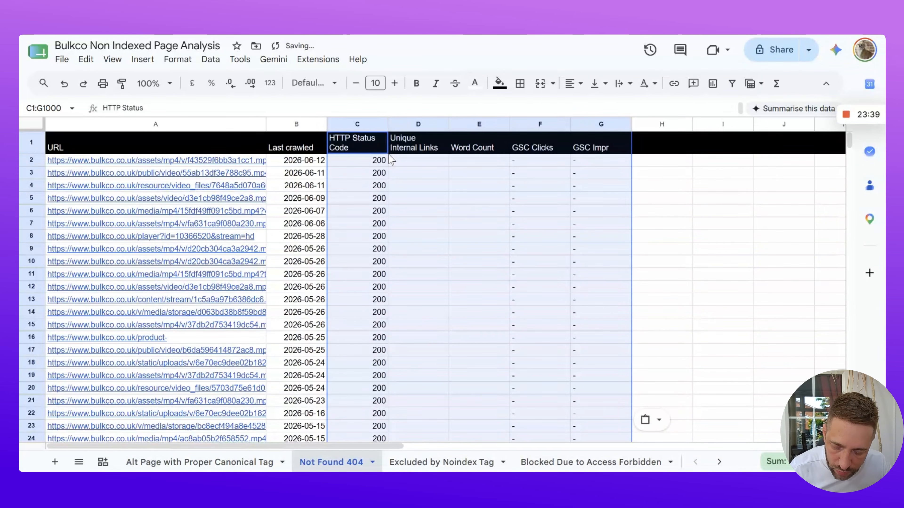
{"action": "key", "text": "ctrl+z"}
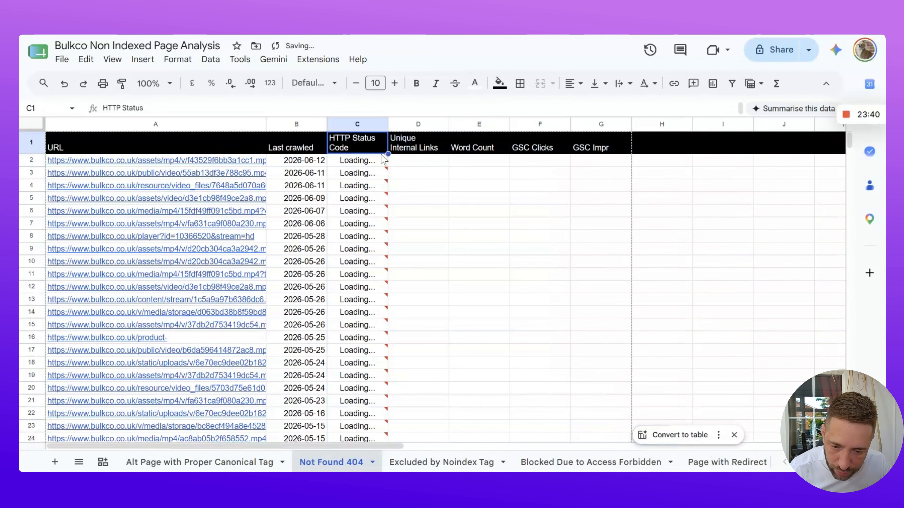
{"action": "left_click", "coordinate": [250, 463]}
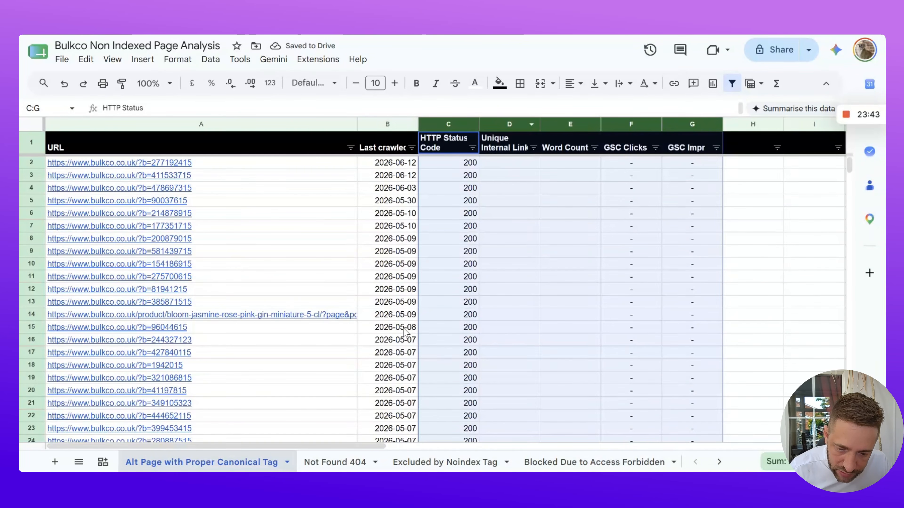
{"action": "key", "text": "ctrl+c"}
{"action": "left_click", "coordinate": [546, 227]}
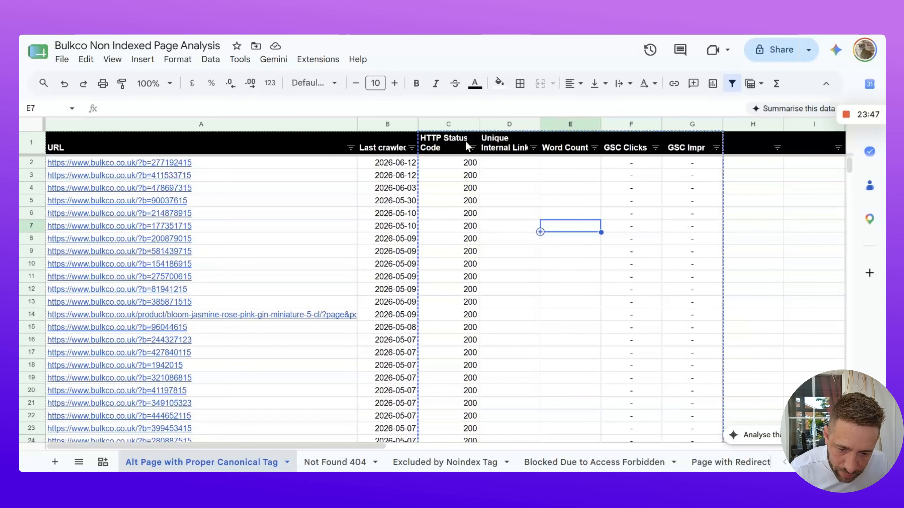
Copy cells C1:G2 from the Alt Page with Proper Canonical Tag sheet to C1 of the Not Found 404 sheet
{"action": "left_click_drag", "start_coordinate": [449, 139], "coordinate": [690, 167]}
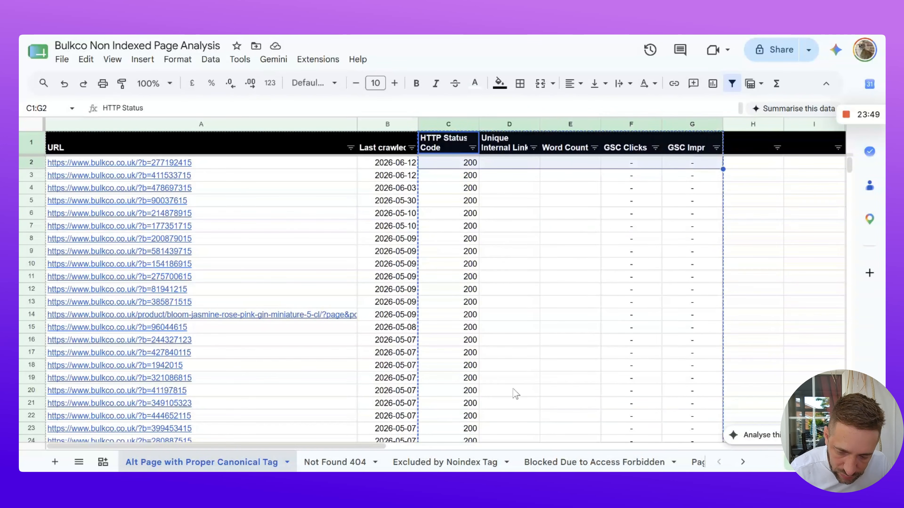
{"action": "left_click", "coordinate": [334, 462]}
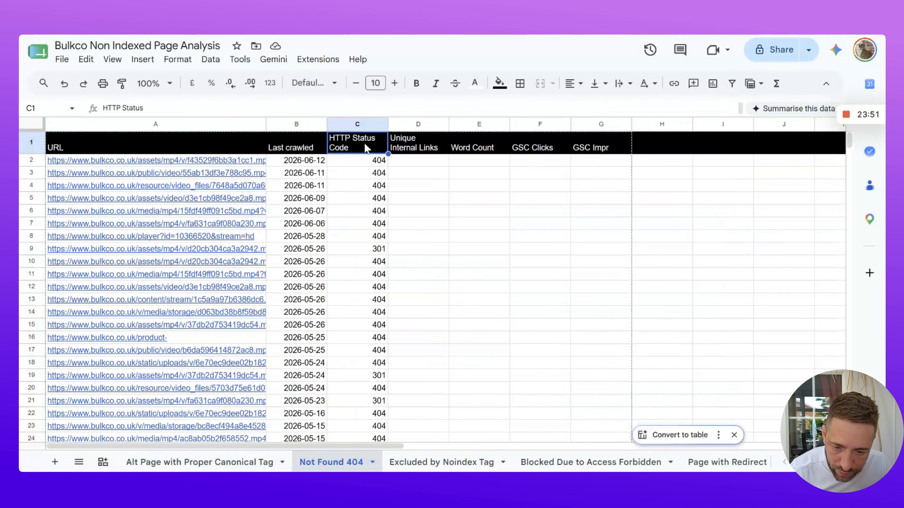
{"action": "key", "text": "ctrl+v"}
Enter the formula =httpstatuscode(A2) in C2 of the Not Found 404 sheet
{"action": "left_click", "coordinate": [366, 160]}
{"action": "type", "text": "="}
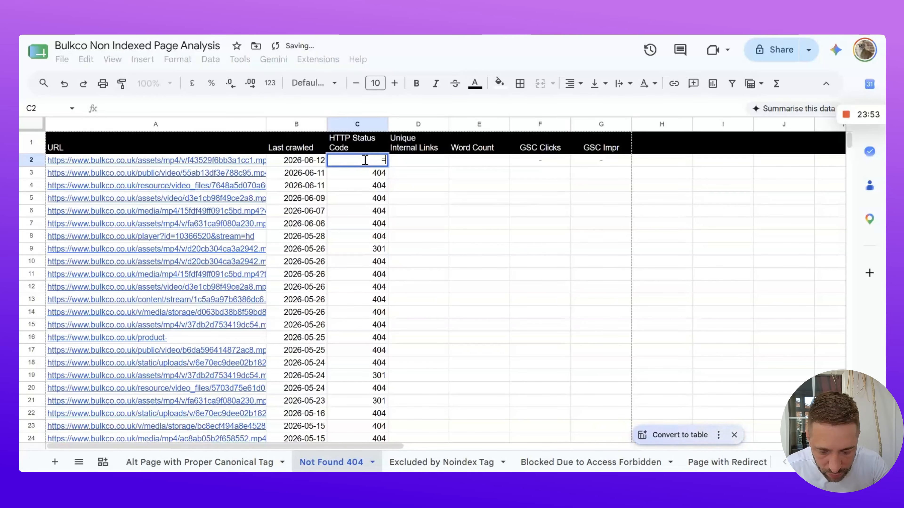
{"action": "type", "text": "htt"}
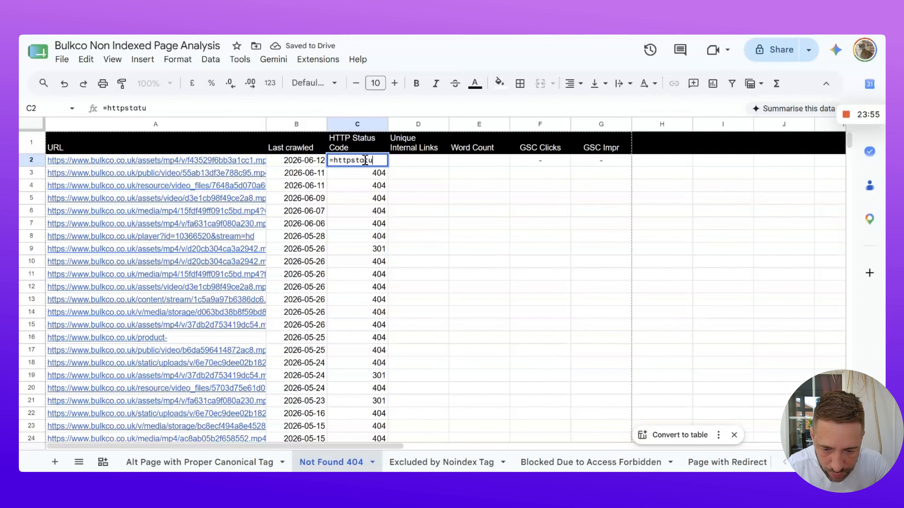
{"action": "type", "text": "pstatusc"}
{"action": "key", "text": "BackSpace"}
{"action": "type", "text": "scode("}
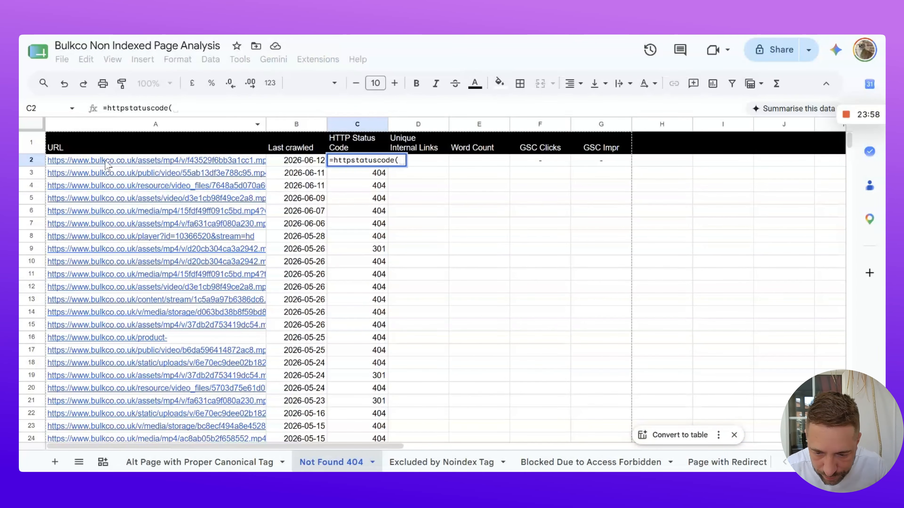
{"action": "left_click", "coordinate": [125, 167]}
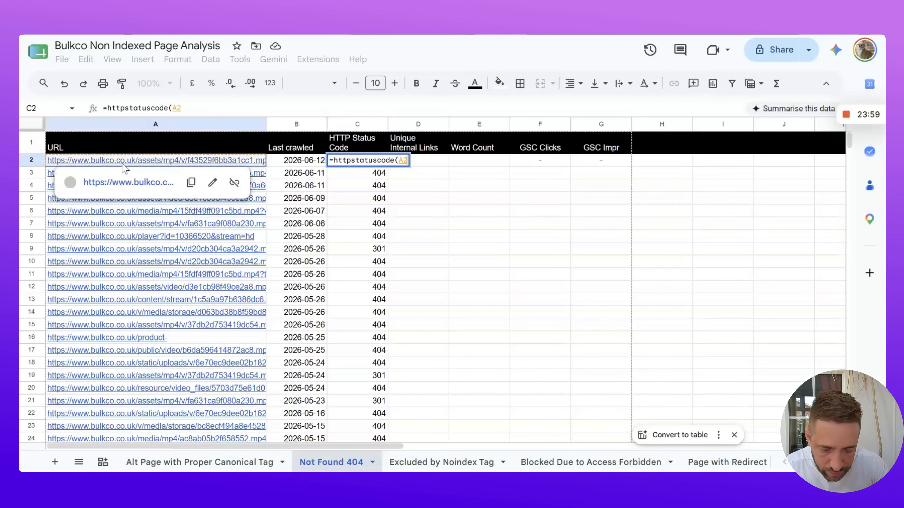
{"action": "type", "text": ")"}
{"action": "key", "text": "Return"}
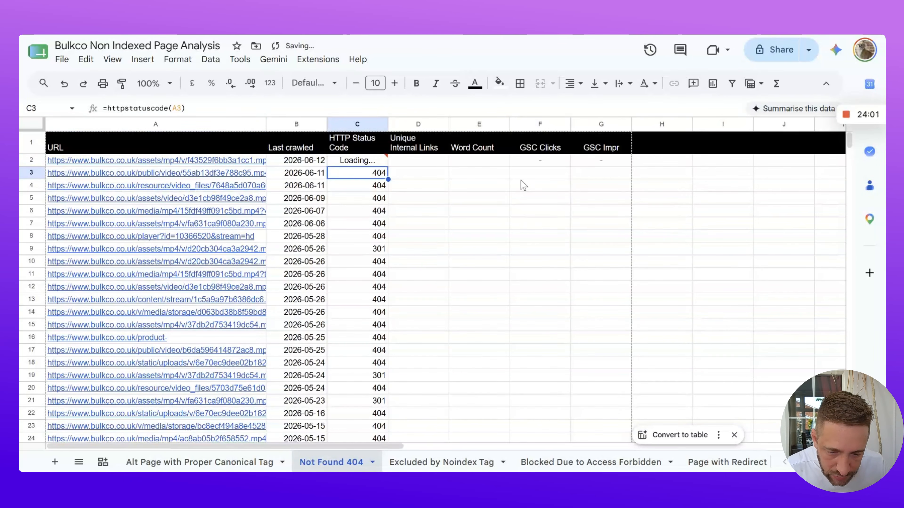
Copy the headers and formulas in C1:G2 and check the GSC Clicks lookup in F2
{"action": "left_click_drag", "start_coordinate": [371, 143], "coordinate": [577, 161]}
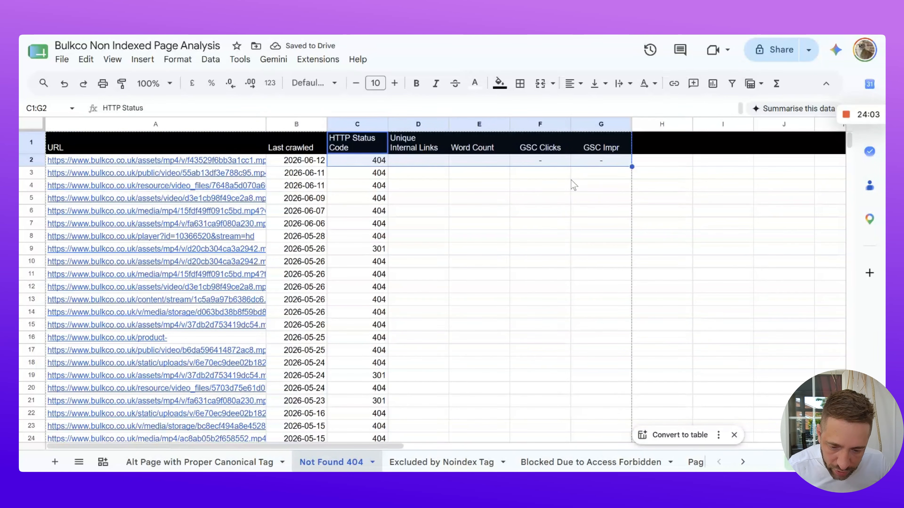
{"action": "key", "text": "ctrl+c"}
{"action": "left_click", "coordinate": [541, 164]}
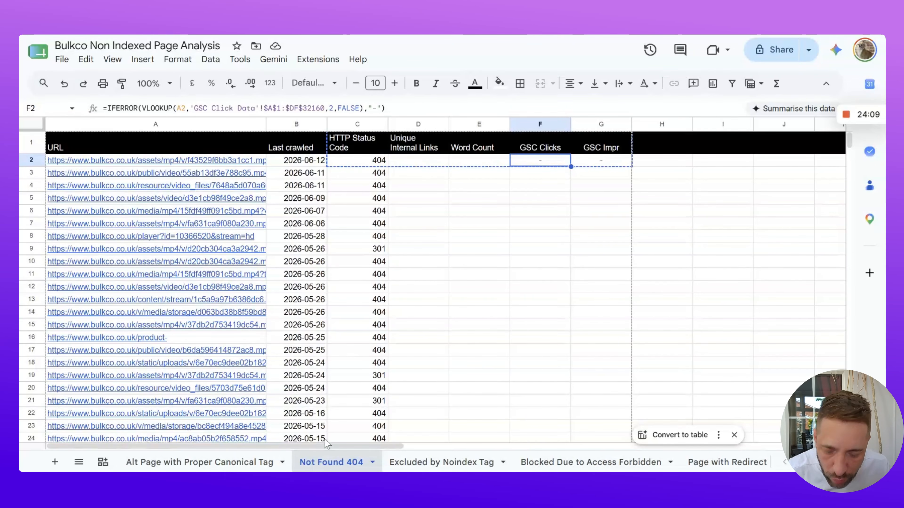
{"action": "left_click", "coordinate": [527, 278]}
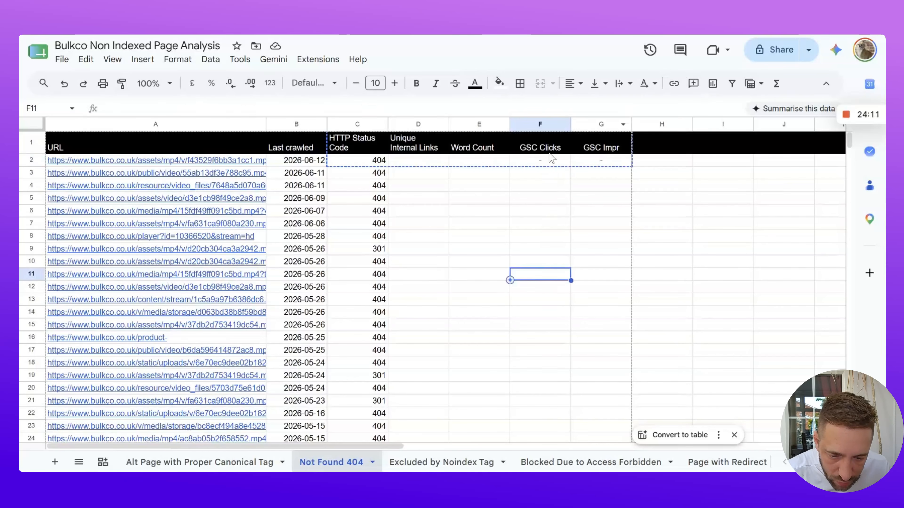
Fill the GSC Clicks and GSC Impr formulas from F2:G2 down the Not Found 404 sheet's URL rows
{"action": "left_click", "coordinate": [553, 165]}
{"action": "left_click_drag", "start_coordinate": [571, 168], "coordinate": [627, 167]}
{"action": "left_click_drag", "start_coordinate": [623, 207], "coordinate": [630, 366]}
{"action": "scroll", "coordinate": [652, 241], "scroll_direction": "up", "scroll_amount": 7}
{"action": "scroll", "coordinate": [615, 368], "scroll_direction": "up", "scroll_amount": 5}
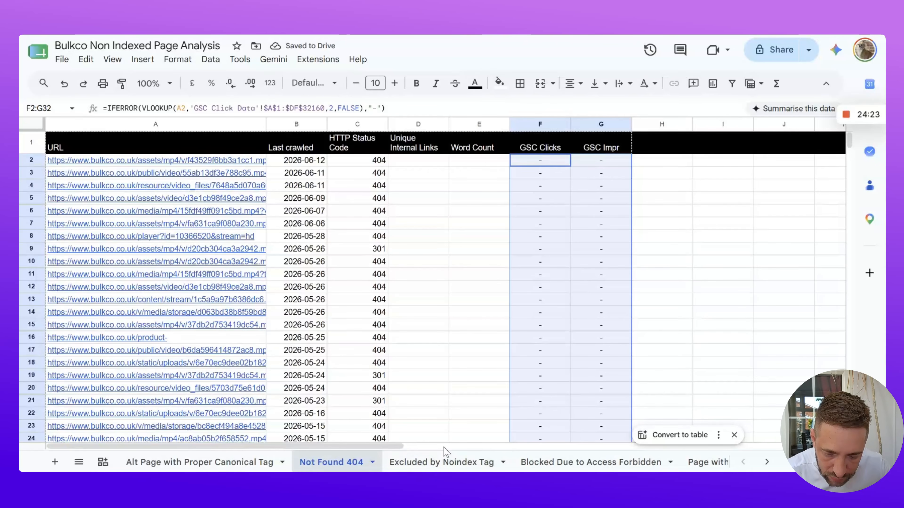
Paste the copied headers and formulas at C1 of the Excluded by Noindex Tag sheet and fill them down to row 19
{"action": "left_click", "coordinate": [427, 461]}
{"action": "left_click", "coordinate": [460, 147]}
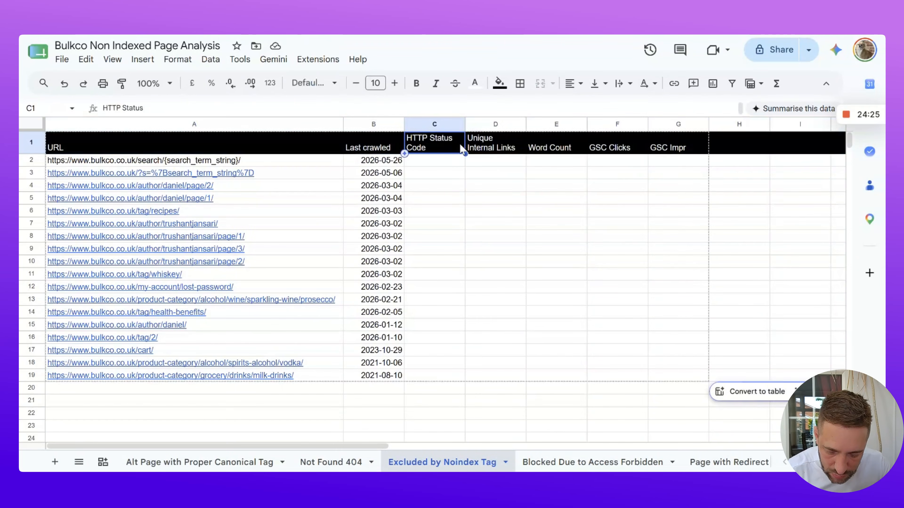
{"action": "key", "text": "ctrl+v"}
{"action": "left_click_drag", "start_coordinate": [462, 162], "coordinate": [720, 376]}
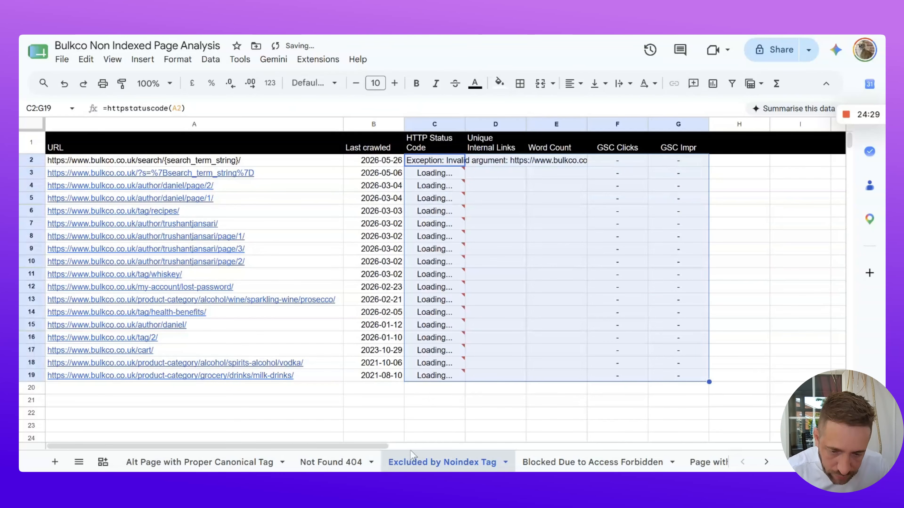
Paste the copied headers and formulas at C1 of the Blocked Due to Access Forbidden sheet and fill them down to row 16
{"action": "left_click", "coordinate": [616, 461]}
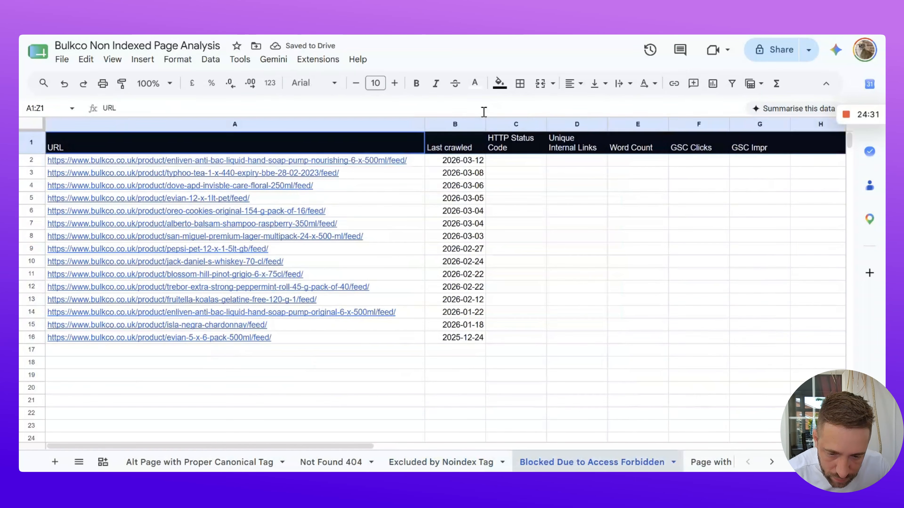
{"action": "left_click", "coordinate": [512, 142]}
{"action": "key", "text": "ctrl+v"}
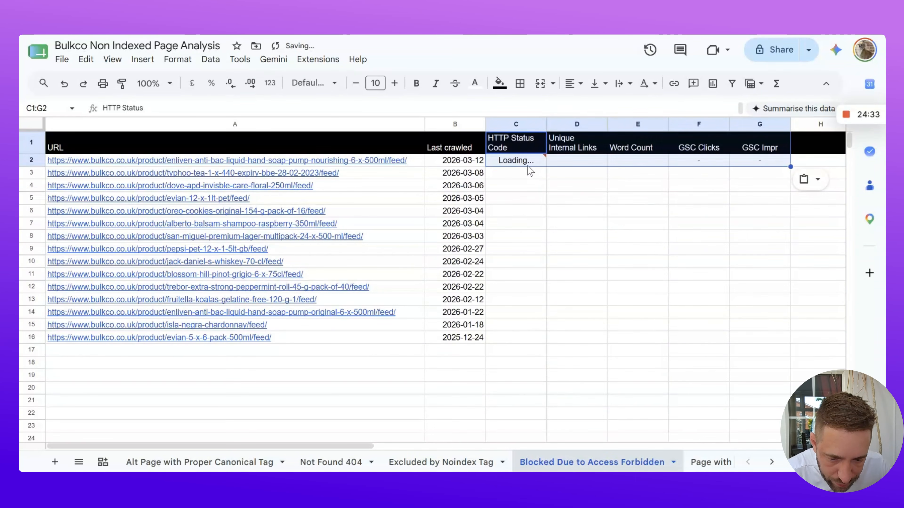
{"action": "left_click_drag", "start_coordinate": [523, 161], "coordinate": [792, 341]}
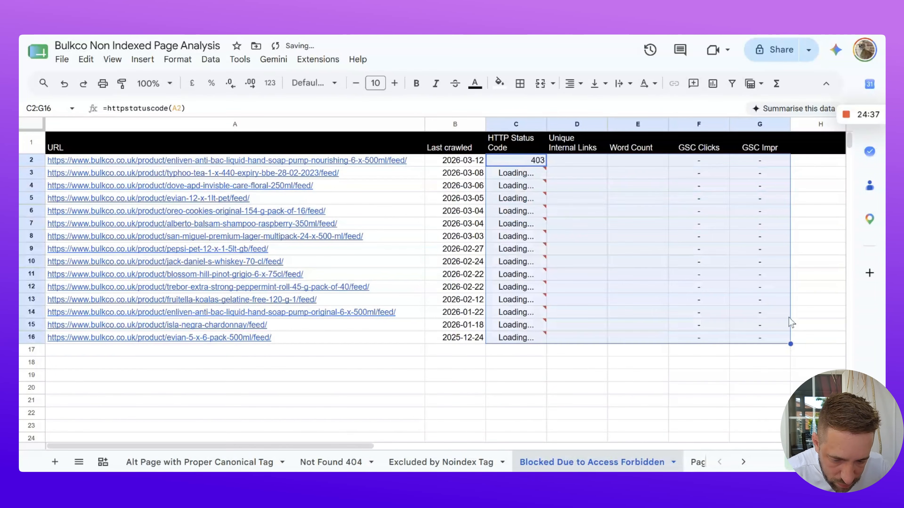
Paste the copied headers and formulas at C1 of the Page with Redirect sheet and fill them down to row 9
{"action": "left_click_drag", "start_coordinate": [316, 446], "coordinate": [288, 446]}
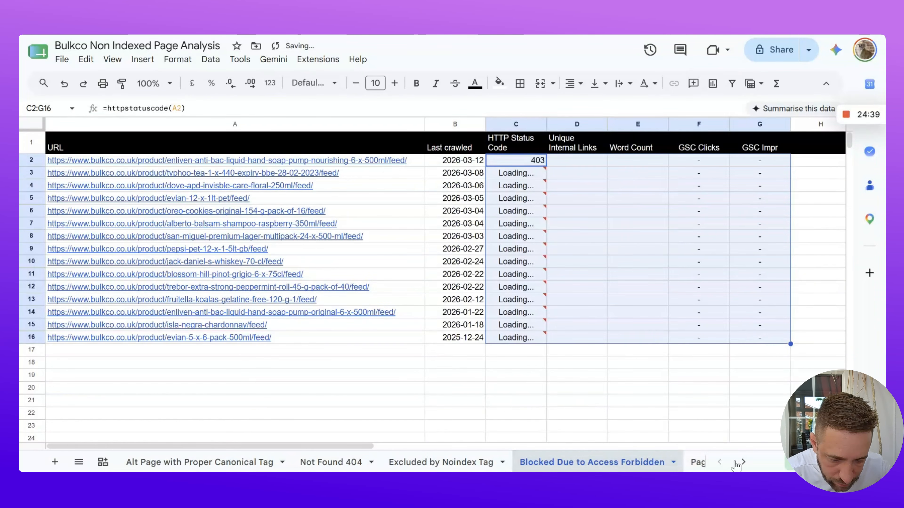
{"action": "left_click", "coordinate": [743, 462]}
{"action": "left_click", "coordinate": [167, 462]}
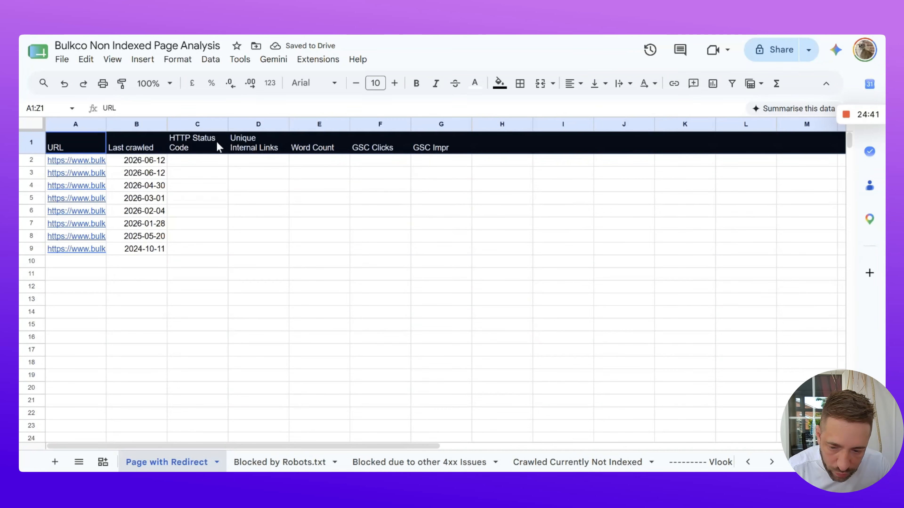
{"action": "left_click", "coordinate": [214, 151]}
{"action": "key", "text": "ctrl+v"}
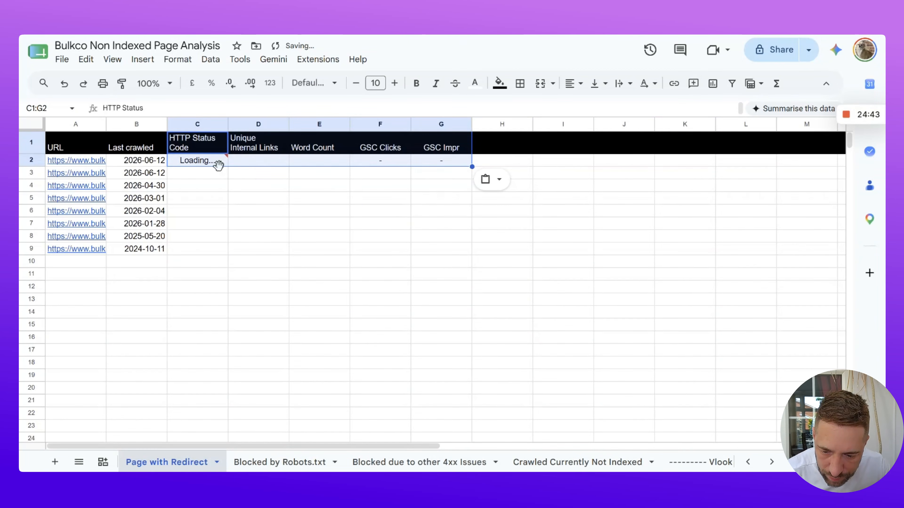
{"action": "left_click", "coordinate": [213, 185]}
{"action": "left_click_drag", "start_coordinate": [214, 161], "coordinate": [460, 255]}
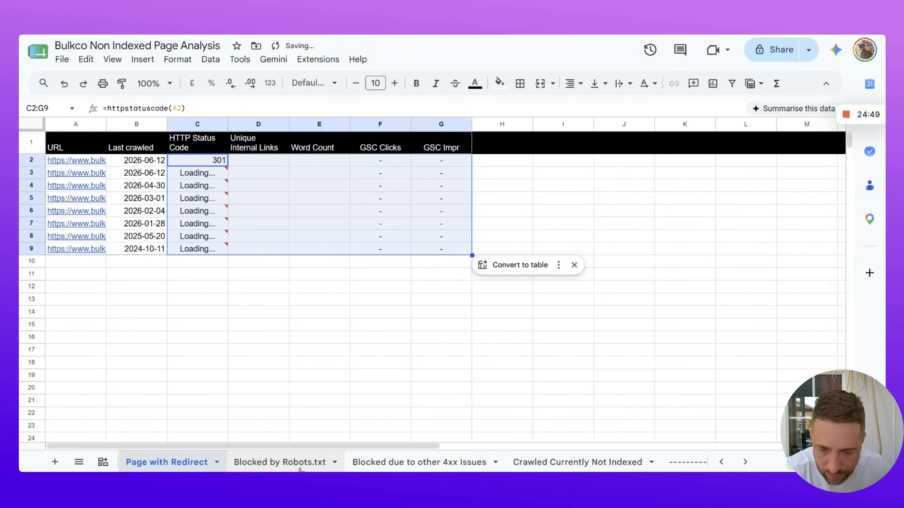
Paste the copied headers and formulas at C1 of the Blocked by Robots.txt sheet and fill them down to row 5
{"action": "left_click", "coordinate": [280, 462]}
{"action": "left_click", "coordinate": [427, 160]}
{"action": "key", "text": "ctrl+v"}
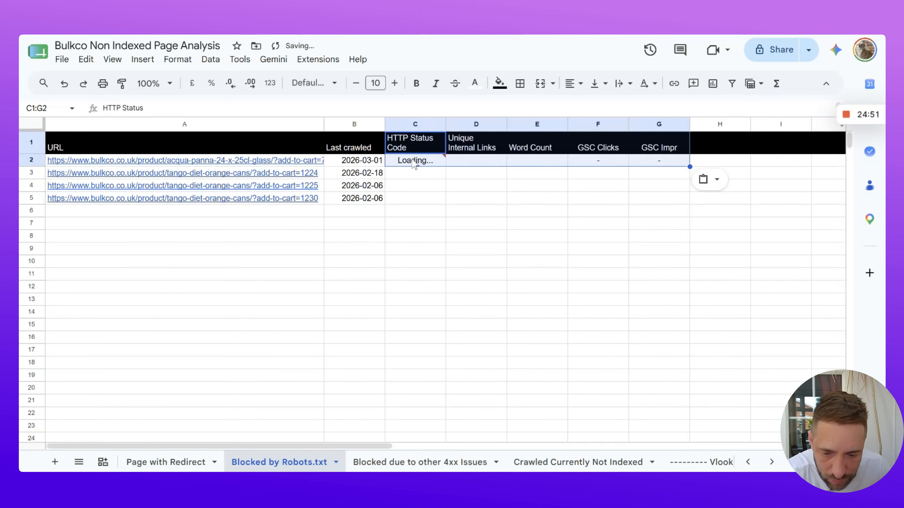
{"action": "left_click_drag", "start_coordinate": [426, 160], "coordinate": [686, 198]}
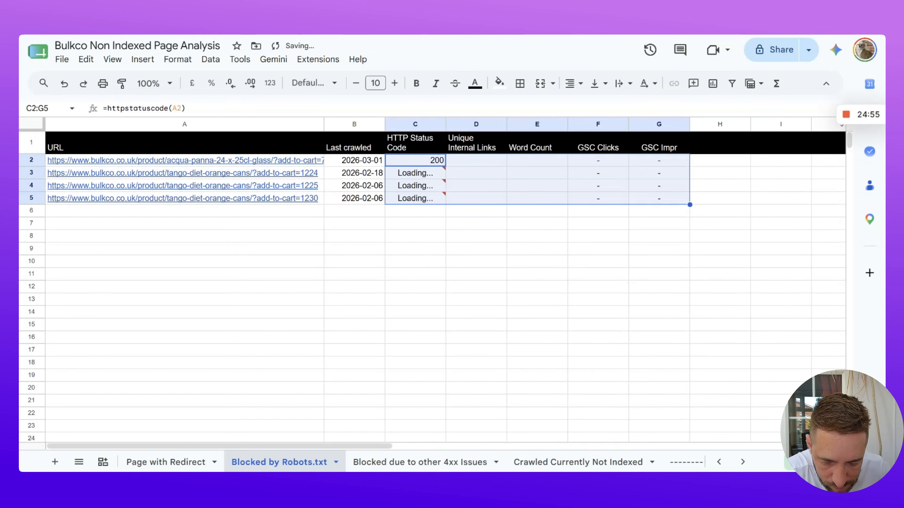
Paste the copied headers and formulas at C1 of the Blocked due to other 4xx Issues sheet
{"action": "left_click", "coordinate": [419, 462]}
{"action": "left_click", "coordinate": [202, 141]}
{"action": "key", "text": "ctrl+v"}
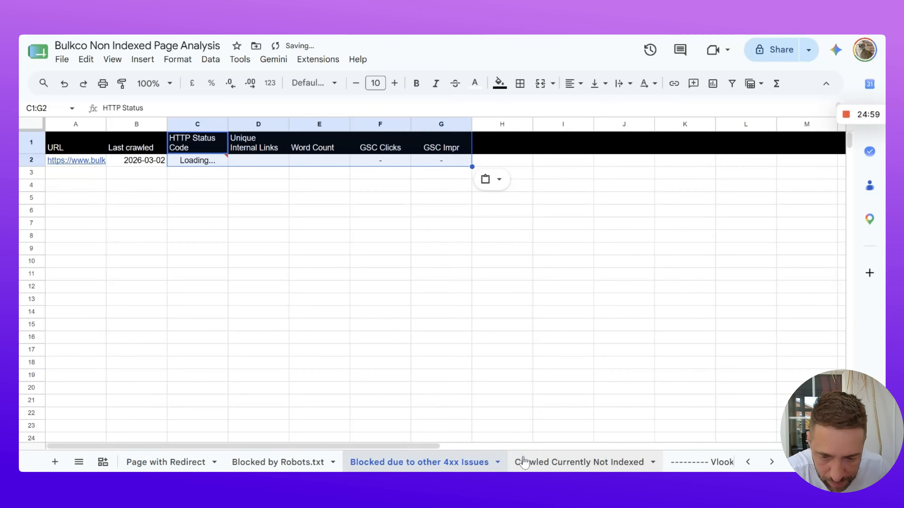
Paste the copied headers and formulas at C1 of the Crawled Currently Not Indexed sheet and fill them down all URL rows
{"action": "left_click", "coordinate": [519, 462]}
{"action": "left_click", "coordinate": [486, 149]}
{"action": "key", "text": "ctrl+v"}
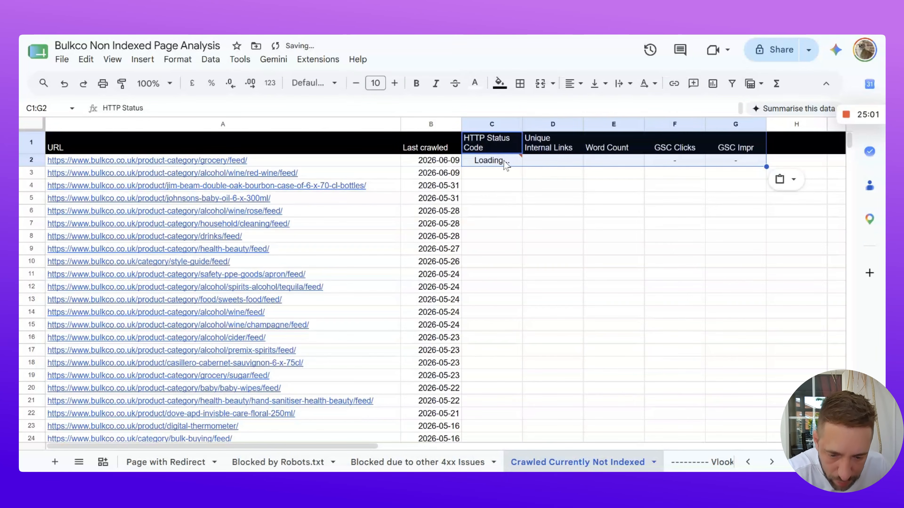
{"action": "left_click_drag", "start_coordinate": [493, 161], "coordinate": [758, 170]}
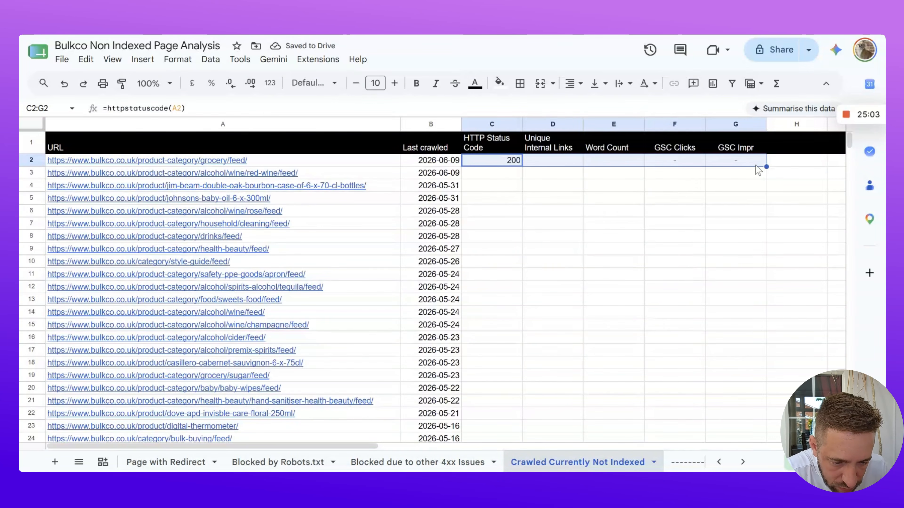
{"action": "double_click", "coordinate": [764, 166]}
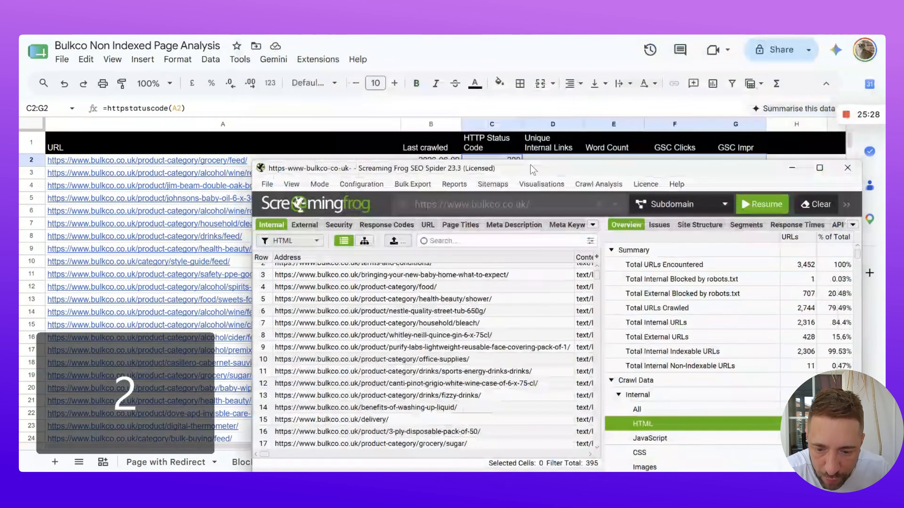
Reposition the Screaming Frog crawl window over the sheet and switch to the exported internal_html file in Excel
{"action": "left_click_drag", "start_coordinate": [530, 164], "coordinate": [464, 19]}
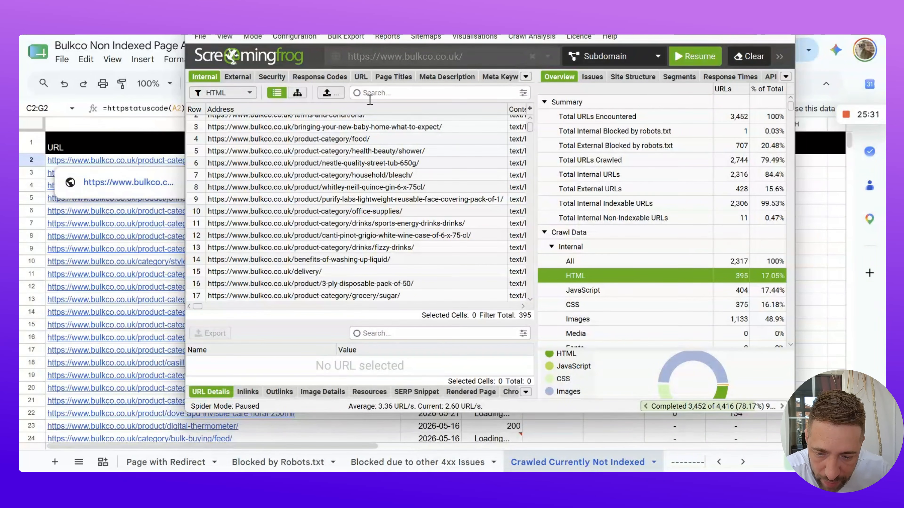
{"action": "left_click_drag", "start_coordinate": [453, 21], "coordinate": [414, 0]}
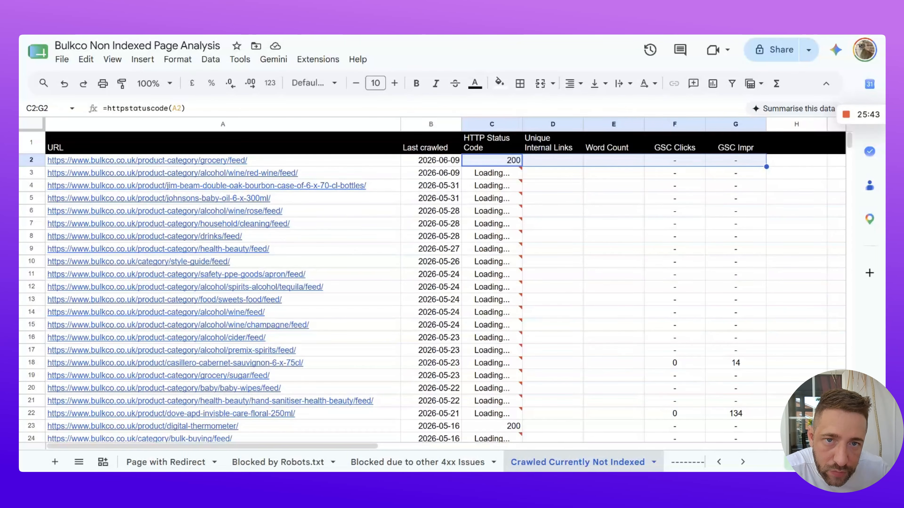
{"action": "key", "text": "alt+Tab"}
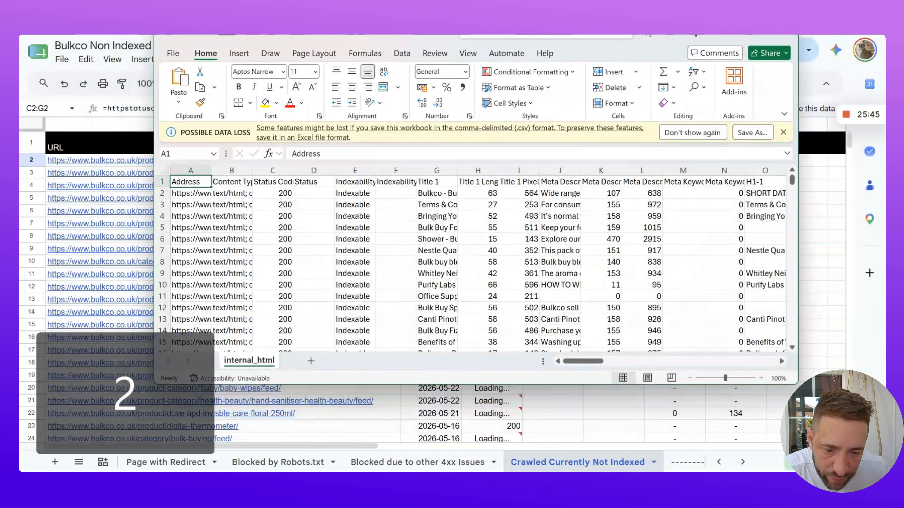
Try to copy all the crawl data from the internal_html file and paste it at A1 of the Full Site Crawl sheet
{"action": "left_click", "coordinate": [440, 244]}
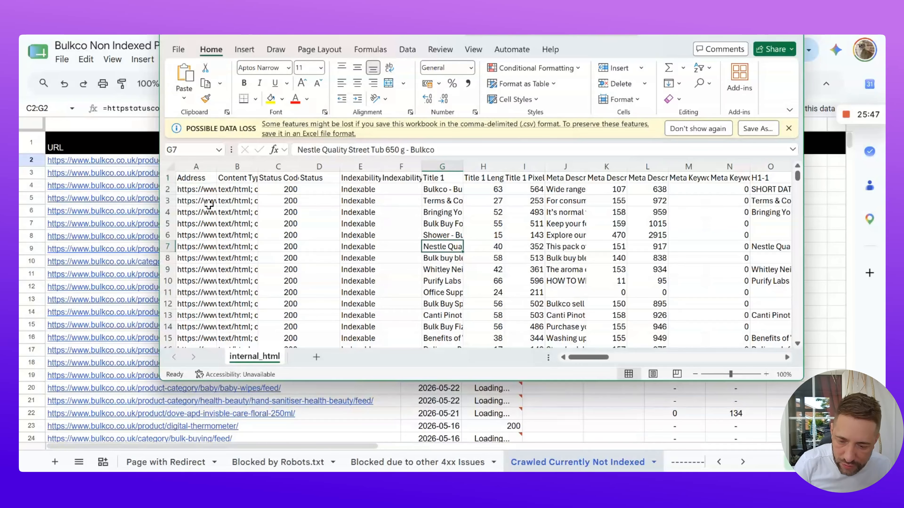
{"action": "key", "text": "ctrl+a"}
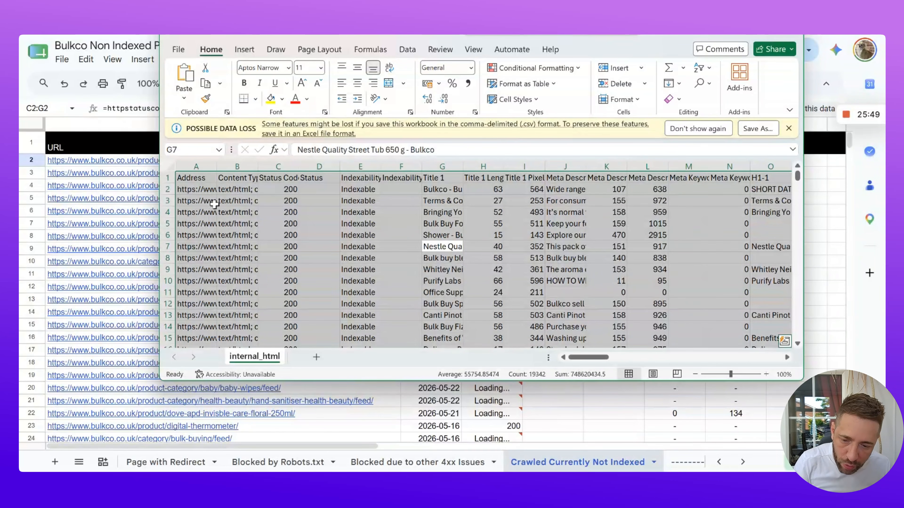
{"action": "key", "text": "ctrl+c"}
{"action": "left_click", "coordinate": [831, 261]}
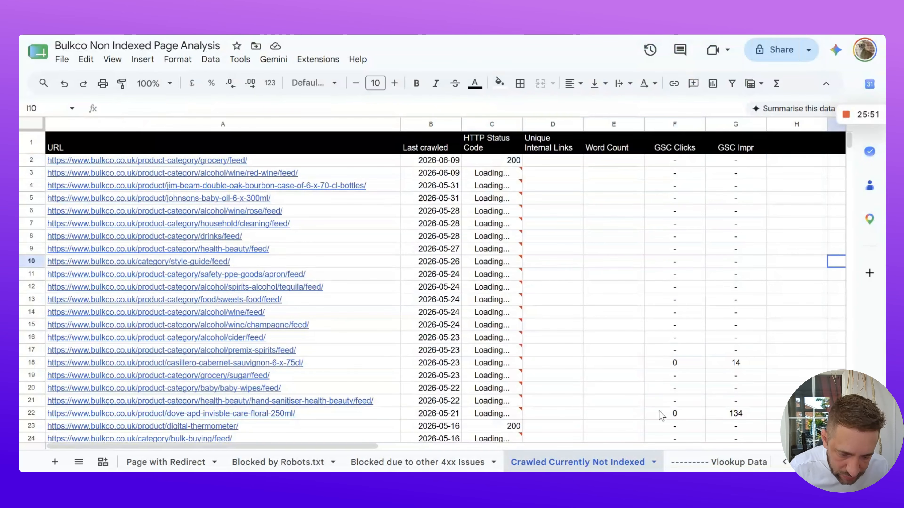
{"action": "left_click", "coordinate": [802, 462]}
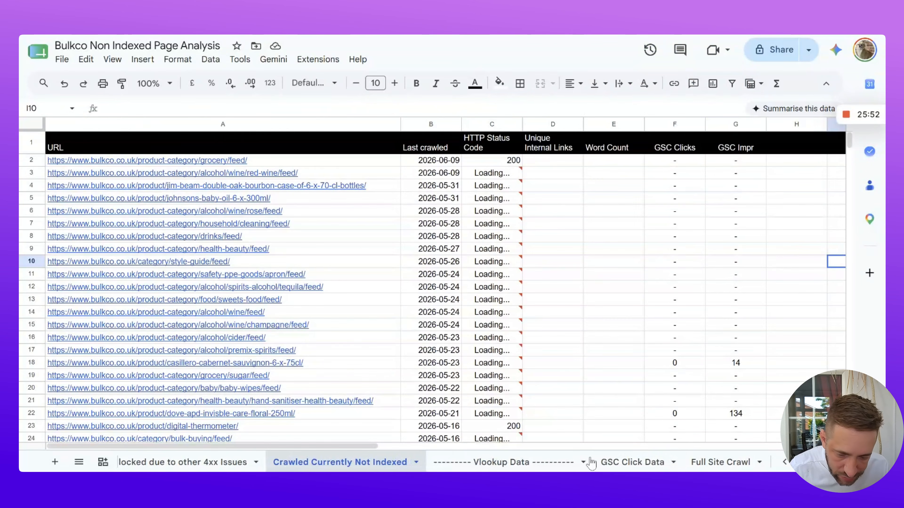
{"action": "left_click", "coordinate": [698, 463]}
{"action": "left_click", "coordinate": [76, 143]}
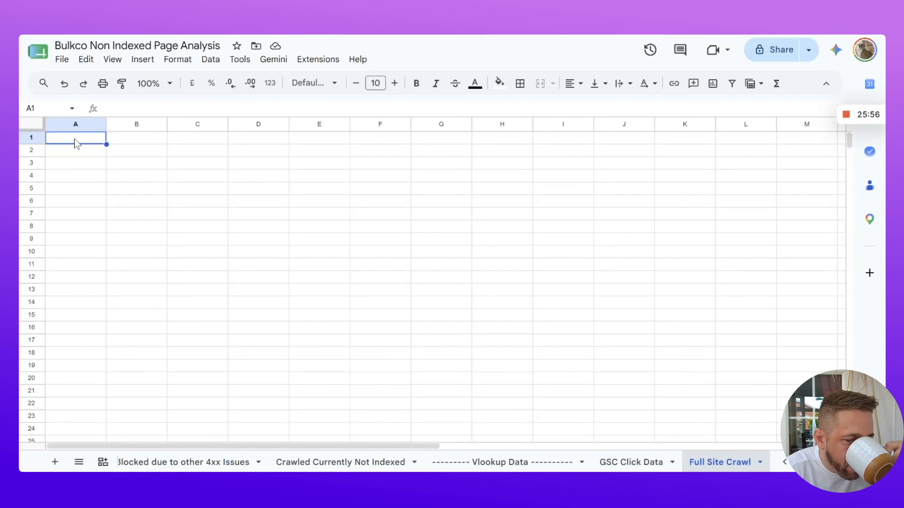
{"action": "key", "text": "ctrl+v"}
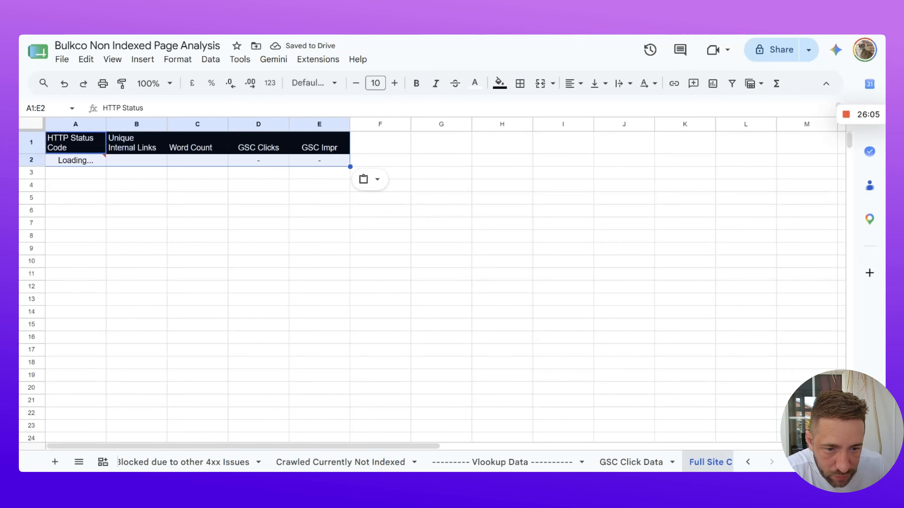
Copy the full internal_html crawl data from Excel again and paste it at A1 of the Full Site Crawl sheet
{"action": "key", "text": "alt+Tab"}
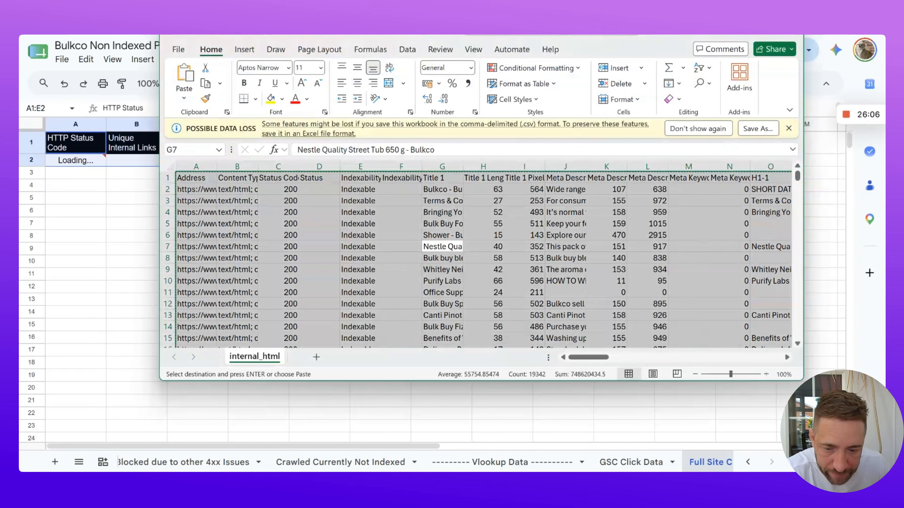
{"action": "right_click", "coordinate": [442, 239]}
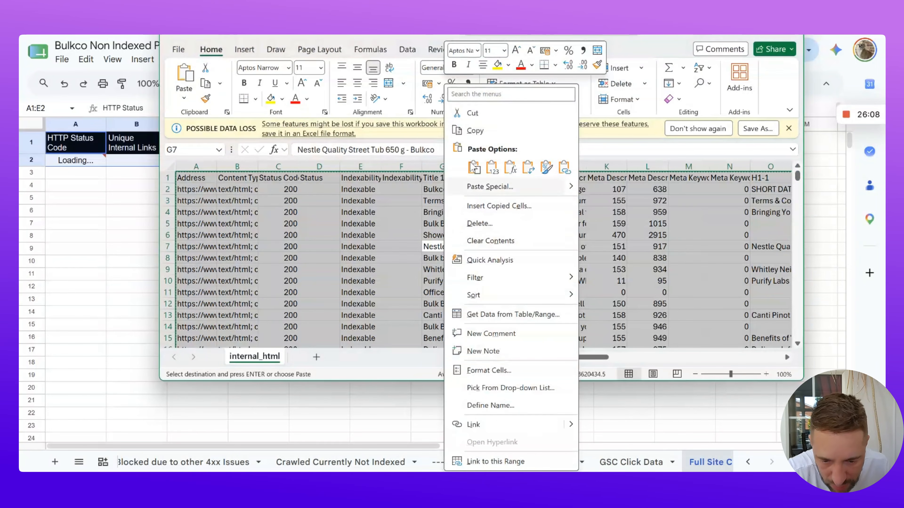
{"action": "left_click", "coordinate": [477, 129]}
{"action": "left_click", "coordinate": [70, 150]}
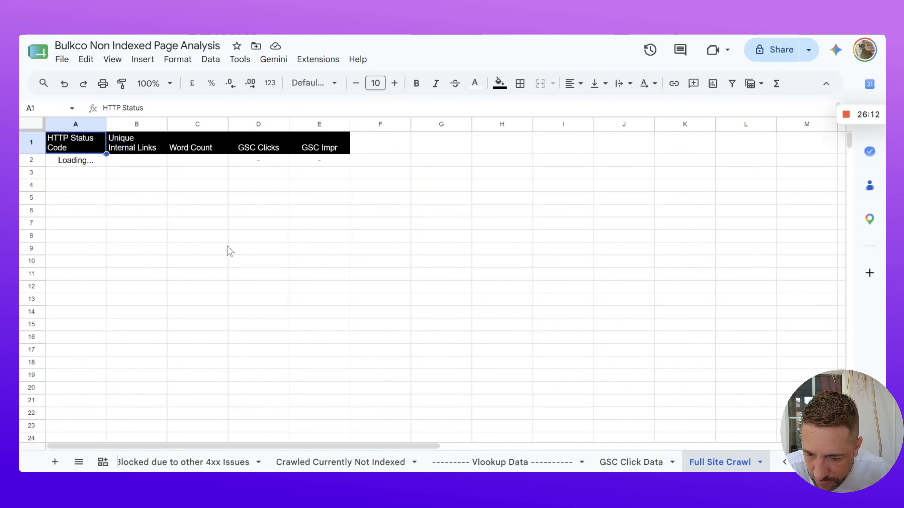
{"action": "key", "text": "ctrl+v"}
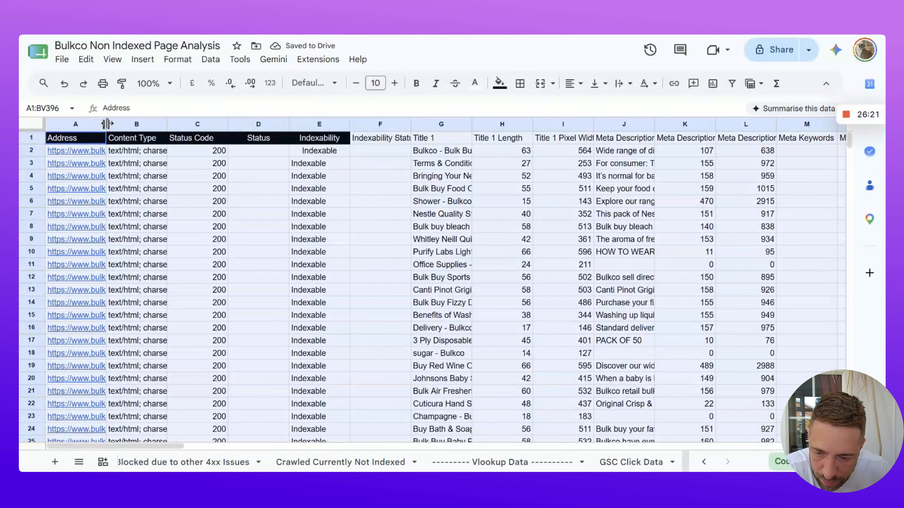
Widen the Address column to fit its URLs and give header row 1 a black fill with white text
{"action": "left_click_drag", "start_coordinate": [105, 125], "coordinate": [348, 124]}
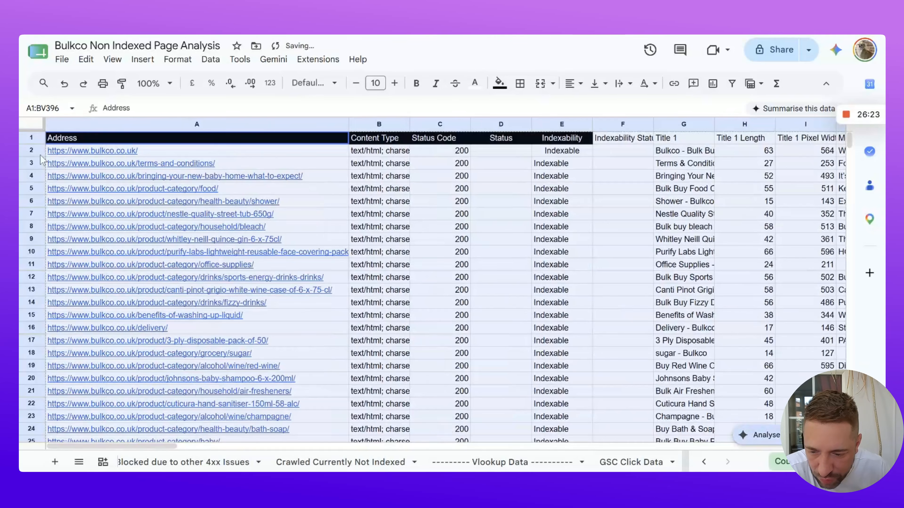
{"action": "left_click", "coordinate": [31, 137]}
{"action": "left_click", "coordinate": [499, 83]}
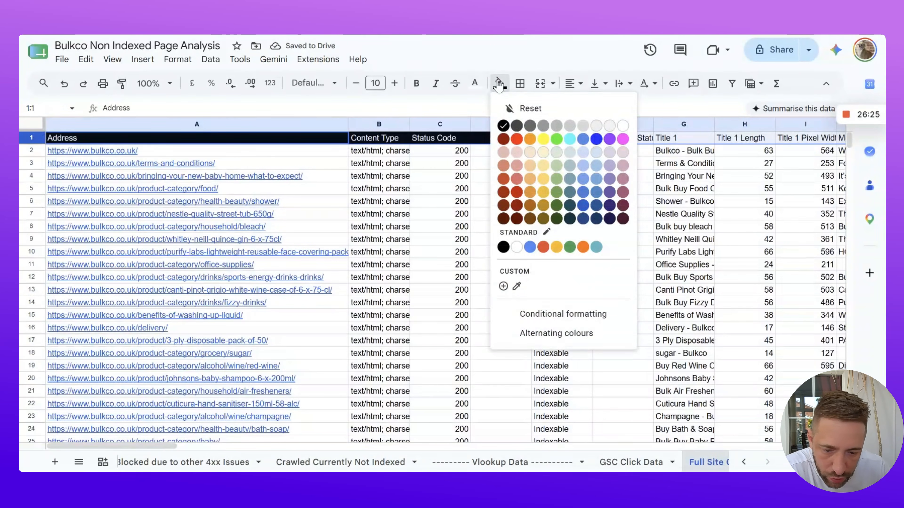
{"action": "left_click", "coordinate": [502, 126]}
{"action": "left_click", "coordinate": [475, 83]}
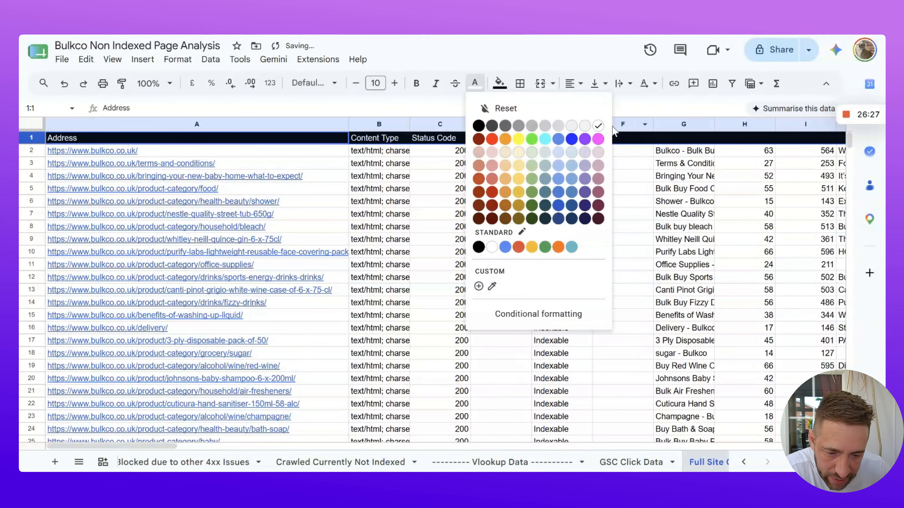
{"action": "left_click", "coordinate": [598, 126]}
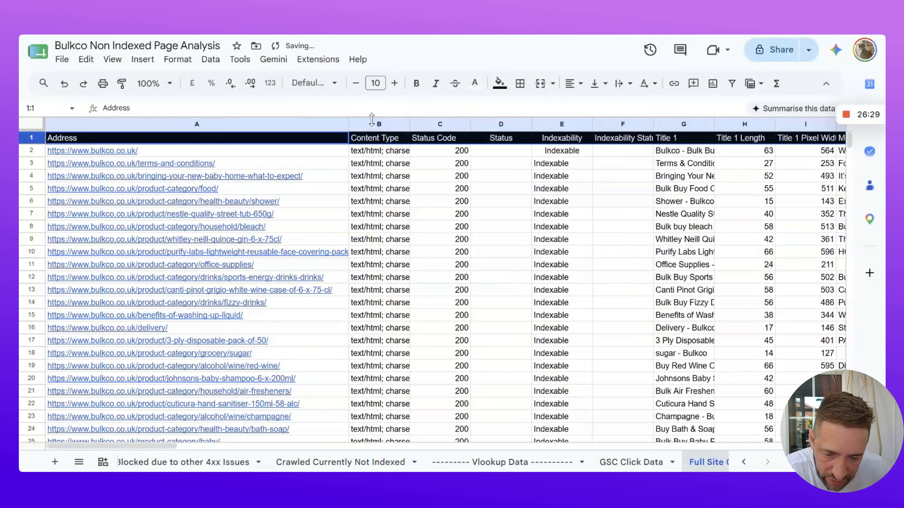
Delete the Content Type column from the Full Site Crawl sheet
{"action": "left_click", "coordinate": [372, 123]}
{"action": "right_click", "coordinate": [372, 123]}
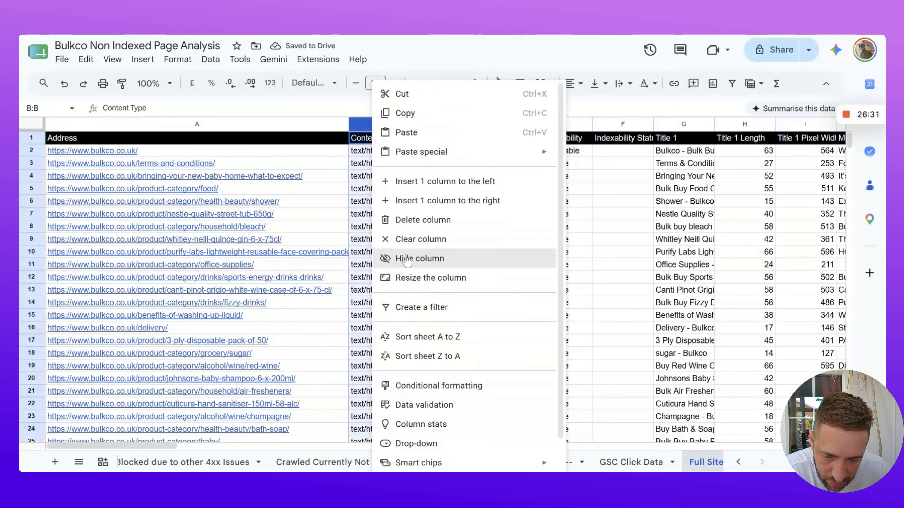
{"action": "left_click", "coordinate": [423, 221]}
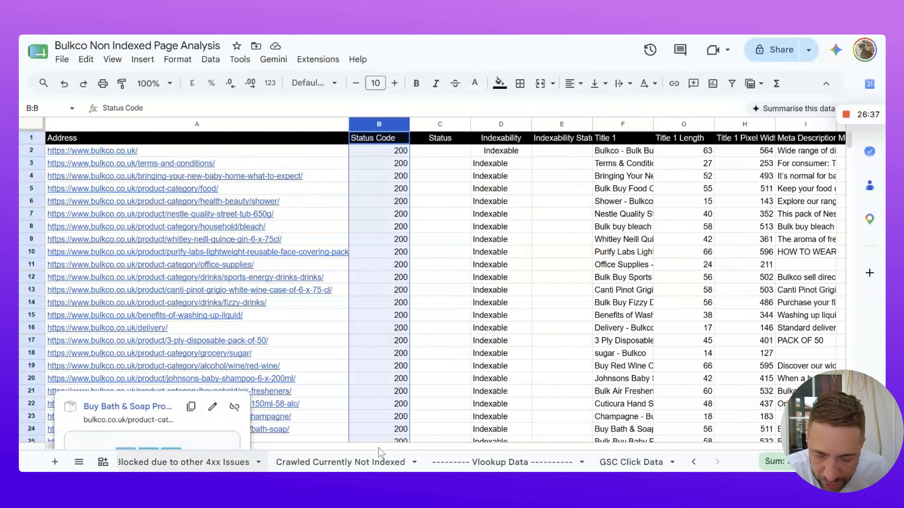
{"action": "left_click", "coordinate": [452, 406]}
{"action": "left_click_drag", "start_coordinate": [159, 448], "coordinate": [482, 341]}
{"action": "scroll", "coordinate": [445, 350], "scroll_direction": "down", "scroll_amount": 4}
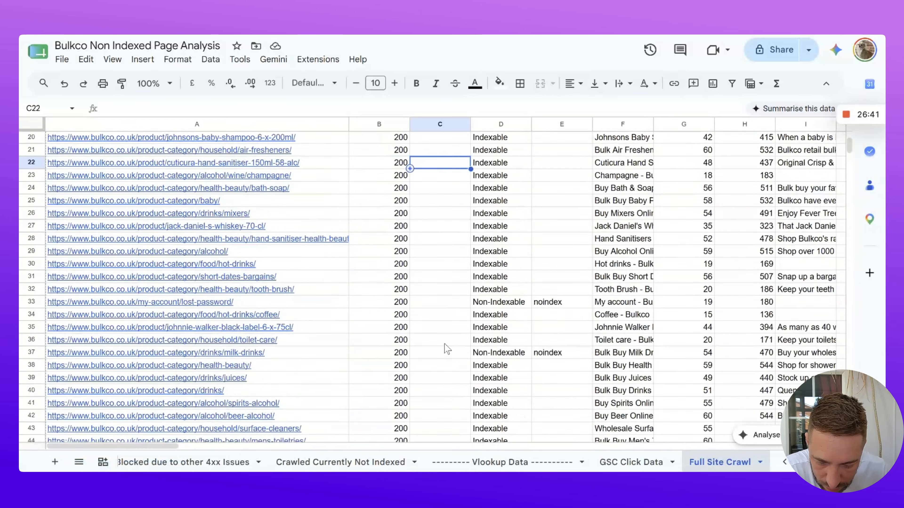
{"action": "scroll", "coordinate": [446, 349], "scroll_direction": "up", "scroll_amount": 5}
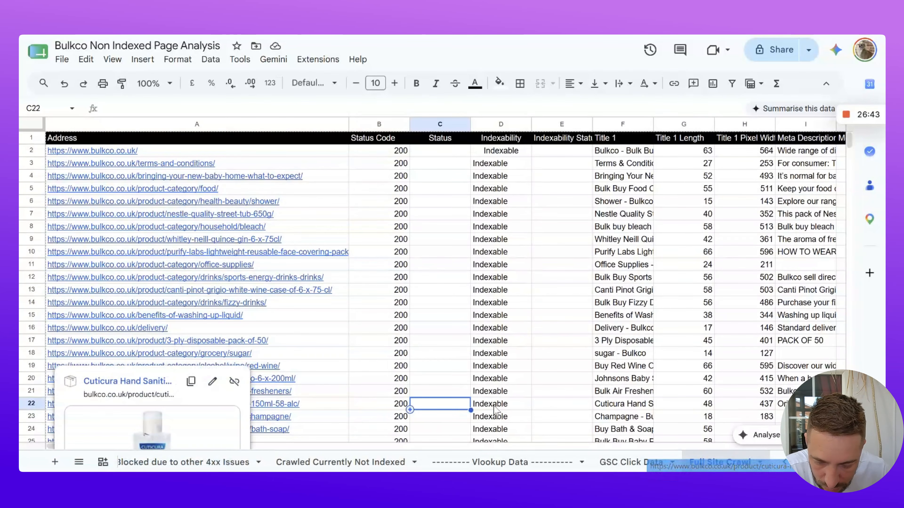
{"action": "left_click", "coordinate": [562, 356]}
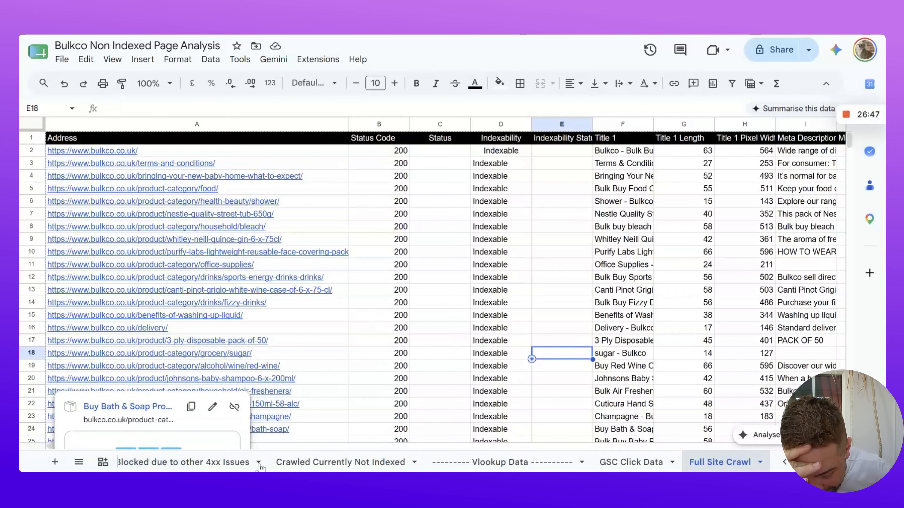
{"action": "left_click", "coordinate": [555, 305]}
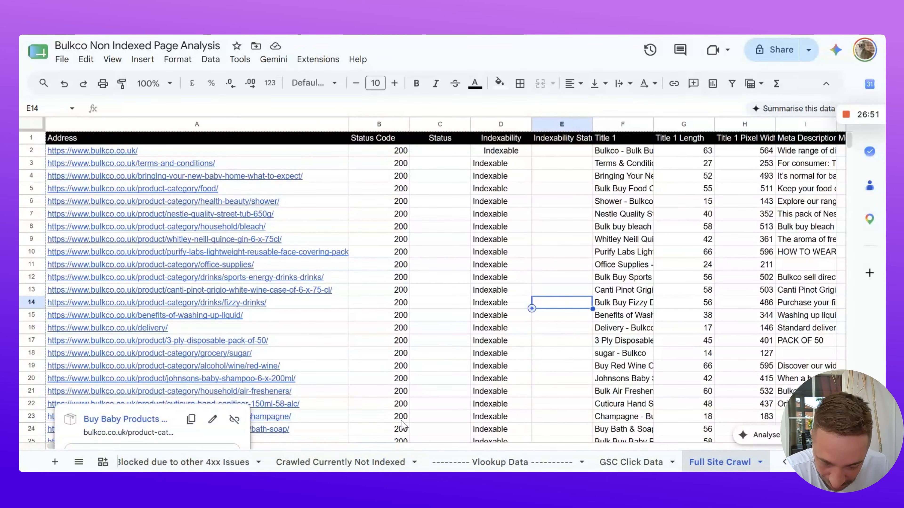
Look across the Full Site Crawl columns for Word Count and select that column
{"action": "left_click", "coordinate": [543, 382]}
{"action": "key", "text": "Right"}
{"action": "key", "text": "Right"}
{"action": "key", "text": "Right"}
{"action": "key", "text": "Right"}
{"action": "key", "text": "Right"}
{"action": "key", "text": "Right"}
{"action": "key", "text": "Right"}
{"action": "key", "text": "Right"}
{"action": "key", "text": "Right"}
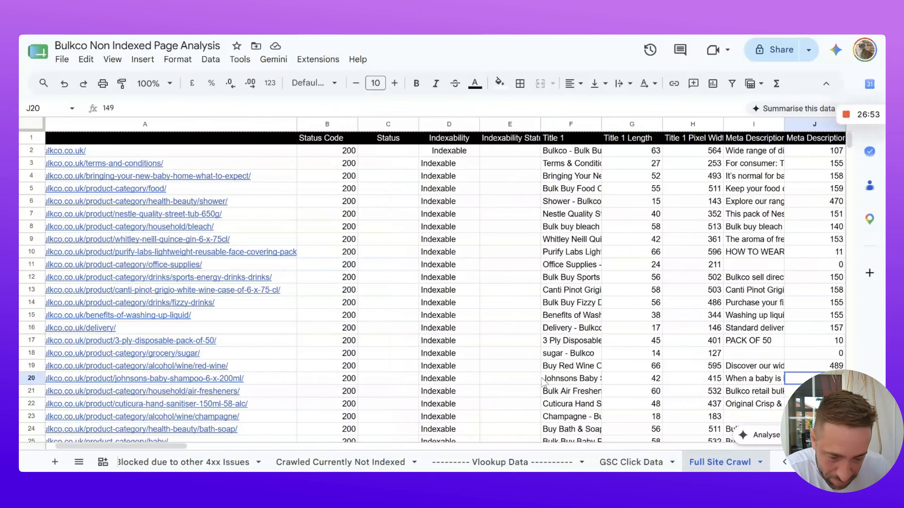
{"action": "key", "text": "Right"}
{"action": "key", "text": "Right"}
{"action": "key", "text": "Right"}
{"action": "key", "text": "Right"}
{"action": "key", "text": "Right"}
{"action": "key", "text": "Right"}
{"action": "key", "text": "Right"}
{"action": "key", "text": "Right"}
{"action": "key", "text": "Right"}
{"action": "key", "text": "Right"}
{"action": "key", "text": "Right"}
{"action": "key", "text": "Right"}
{"action": "key", "text": "Right"}
{"action": "key", "text": "Right"}
{"action": "key", "text": "Right"}
{"action": "key", "text": "Right"}
{"action": "key", "text": "Right"}
{"action": "key", "text": "Right"}
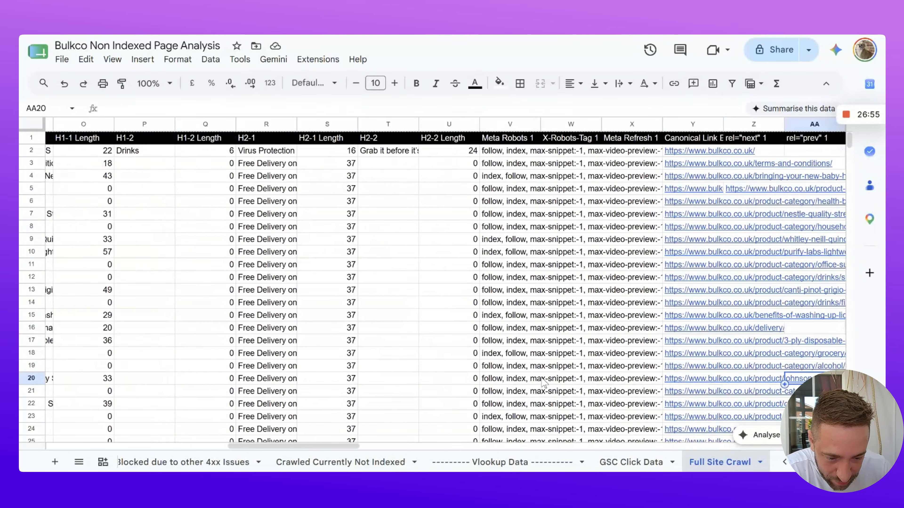
{"action": "key", "text": "Right"}
{"action": "key", "text": "Right"}
{"action": "key", "text": "Right"}
{"action": "key", "text": "Right"}
{"action": "key", "text": "Right"}
{"action": "key", "text": "Right"}
{"action": "key", "text": "Right"}
{"action": "key", "text": "Right"}
{"action": "key", "text": "Right"}
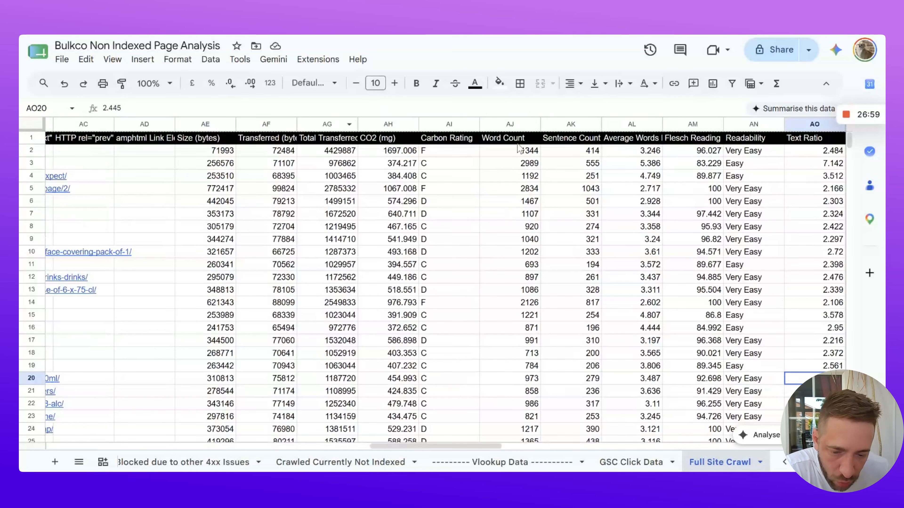
{"action": "left_click", "coordinate": [508, 125]}
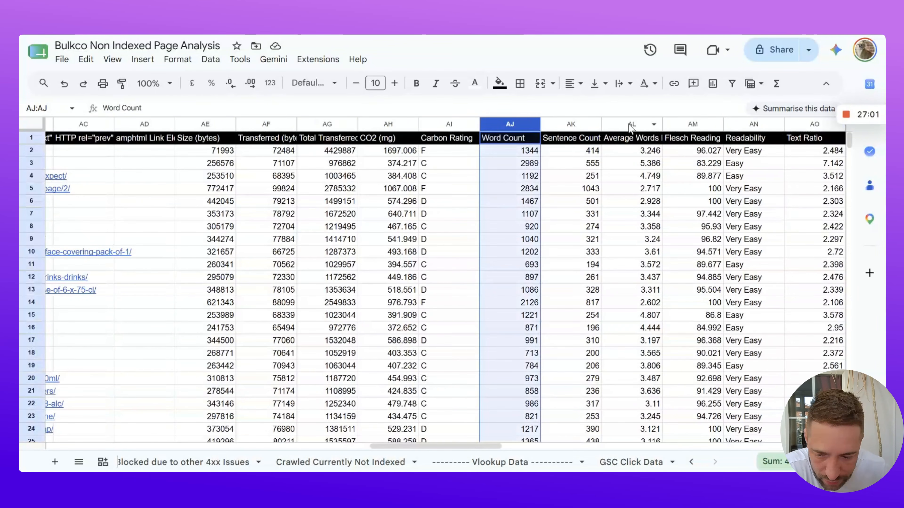
Look along the Full Site Crawl header row for the column holding the internal link counts
{"action": "key", "text": "Left"}
{"action": "key", "text": "Left"}
{"action": "key", "text": "Left"}
{"action": "key", "text": "Left"}
{"action": "key", "text": "Left"}
{"action": "key", "text": "Left"}
{"action": "key", "text": "Left"}
{"action": "key", "text": "Left"}
{"action": "key", "text": "Left"}
{"action": "key", "text": "Left"}
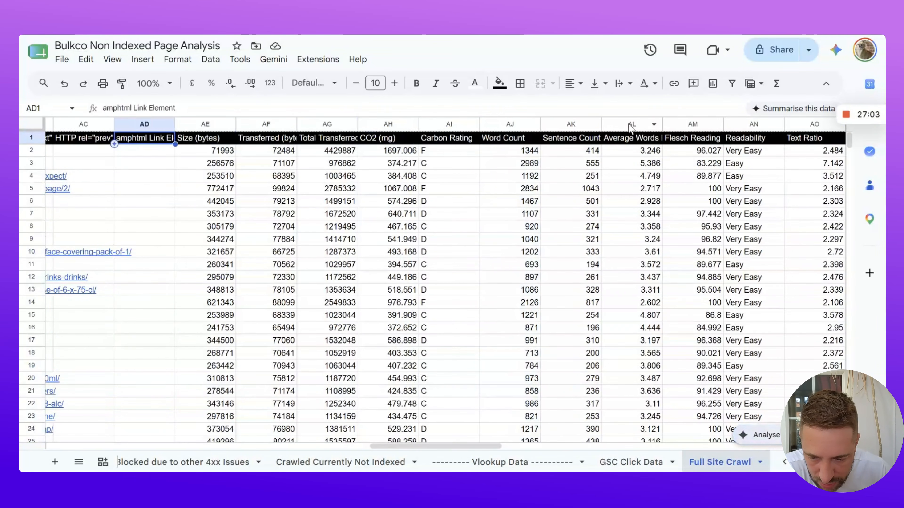
{"action": "key", "text": "Left"}
{"action": "key", "text": "Left"}
{"action": "key", "text": "Left"}
{"action": "key", "text": "Right"}
{"action": "key", "text": "Right"}
{"action": "key", "text": "Right"}
{"action": "key", "text": "Right"}
{"action": "key", "text": "Right"}
{"action": "key", "text": "Right"}
{"action": "key", "text": "Right"}
{"action": "key", "text": "Right"}
{"action": "key", "text": "Right"}
{"action": "key", "text": "Right"}
{"action": "key", "text": "Right"}
{"action": "key", "text": "Right"}
{"action": "key", "text": "Right"}
{"action": "key", "text": "Right"}
{"action": "key", "text": "Right"}
{"action": "key", "text": "Right"}
{"action": "key", "text": "Right"}
{"action": "key", "text": "Right"}
{"action": "key", "text": "Right"}
{"action": "key", "text": "Right"}
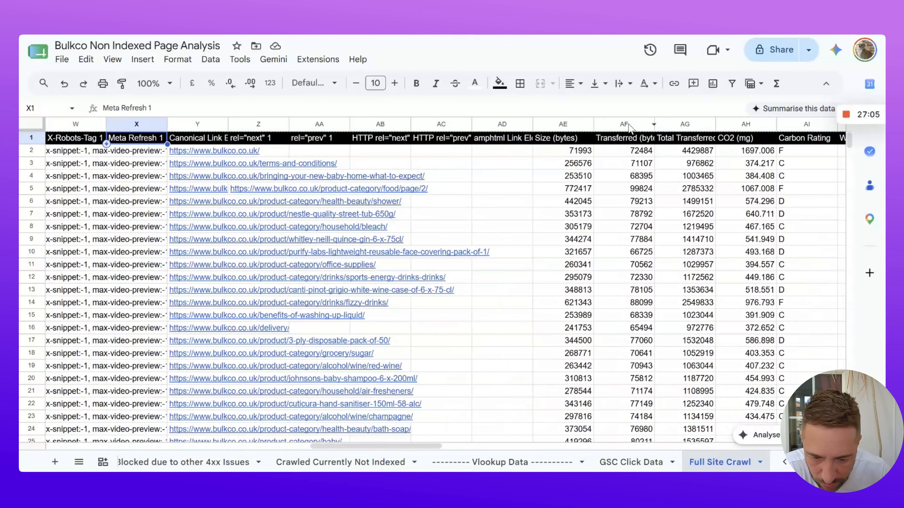
{"action": "key", "text": "Right"}
{"action": "key", "text": "Right"}
{"action": "key", "text": "Right"}
{"action": "key", "text": "Right"}
{"action": "key", "text": "Right"}
{"action": "key", "text": "Right"}
{"action": "key", "text": "Right"}
{"action": "key", "text": "Right"}
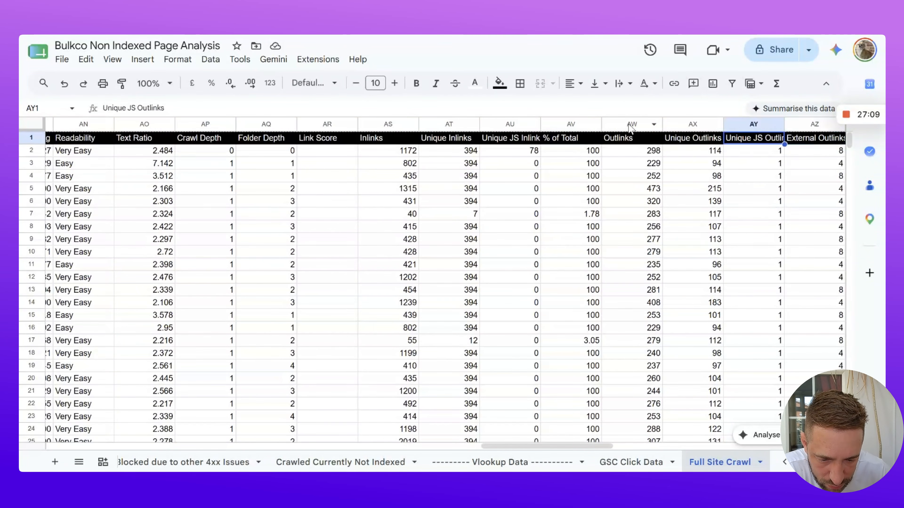
{"action": "key", "text": "Left"}
{"action": "key", "text": "Left"}
{"action": "key", "text": "Left"}
{"action": "key", "text": "Left"}
{"action": "key", "text": "Left"}
{"action": "key", "text": "Left"}
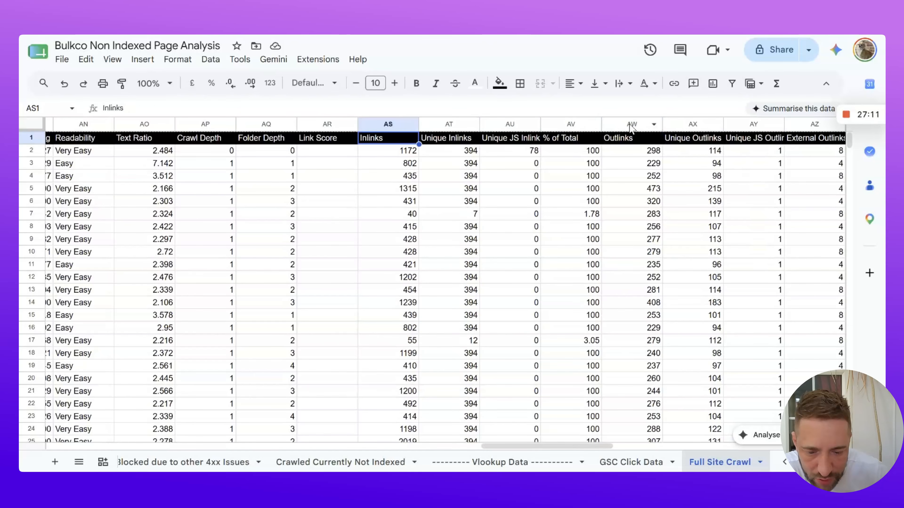
Count the columns from Address to Unique Inlinks and from Address to Word Count by selecting those header ranges
{"action": "left_click", "coordinate": [470, 141]}
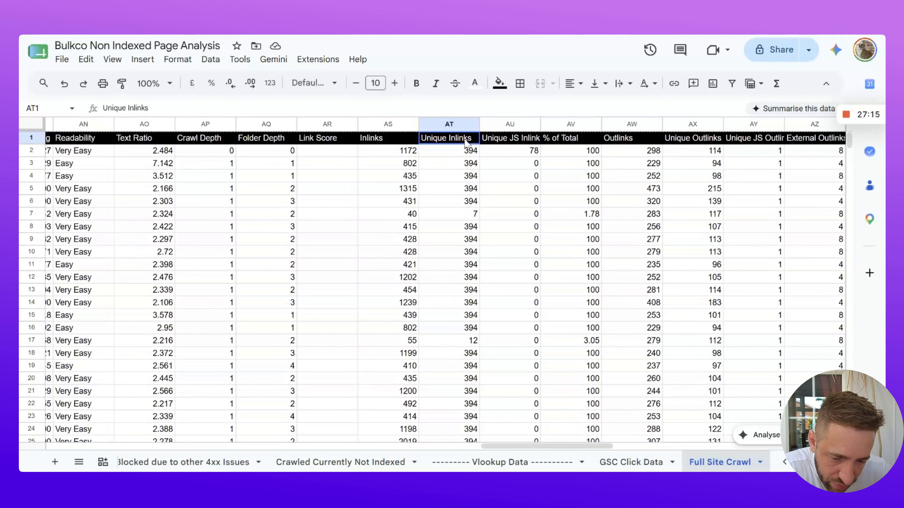
{"action": "left_click_drag", "start_coordinate": [463, 144], "coordinate": [22, 144]}
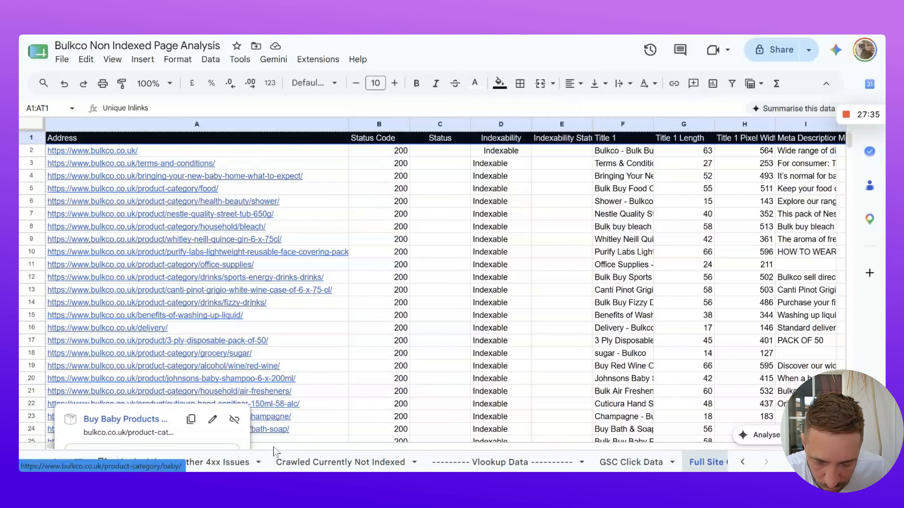
{"action": "scroll", "coordinate": [274, 452], "scroll_direction": "right", "scroll_amount": 15}
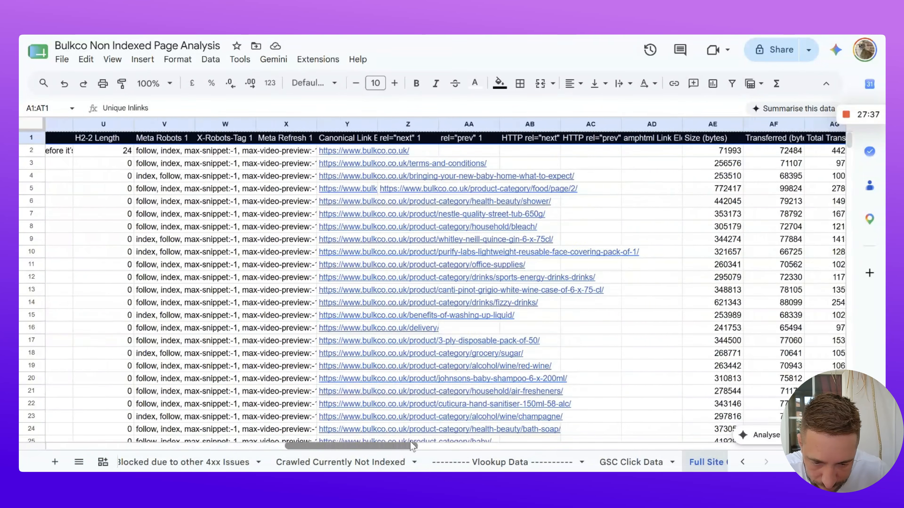
{"action": "scroll", "coordinate": [412, 446], "scroll_direction": "right", "scroll_amount": 5}
{"action": "left_click_drag", "start_coordinate": [646, 142], "coordinate": [22, 145]}
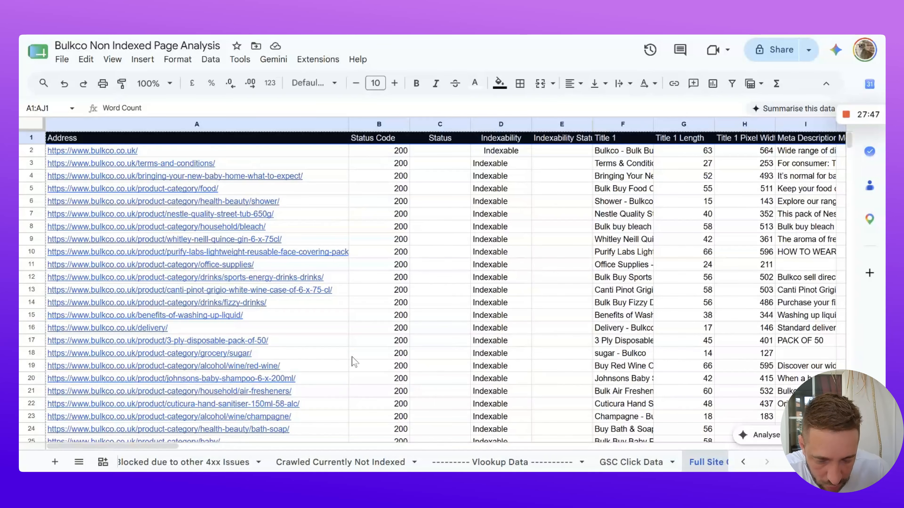
Copy the GSC Clicks lookup formula text from F2 of the Crawled Currently Not Indexed sheet
{"action": "left_click", "coordinate": [327, 459]}
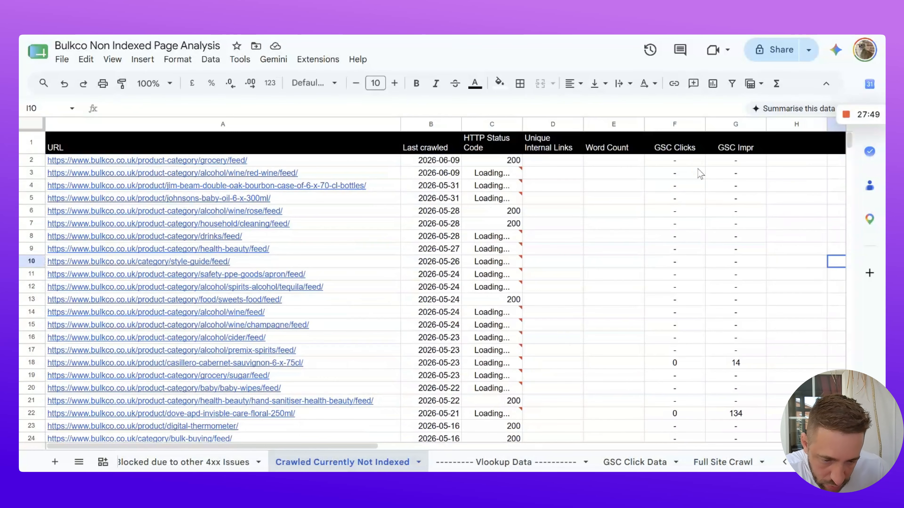
{"action": "left_click", "coordinate": [687, 164]}
{"action": "double_click", "coordinate": [686, 163]}
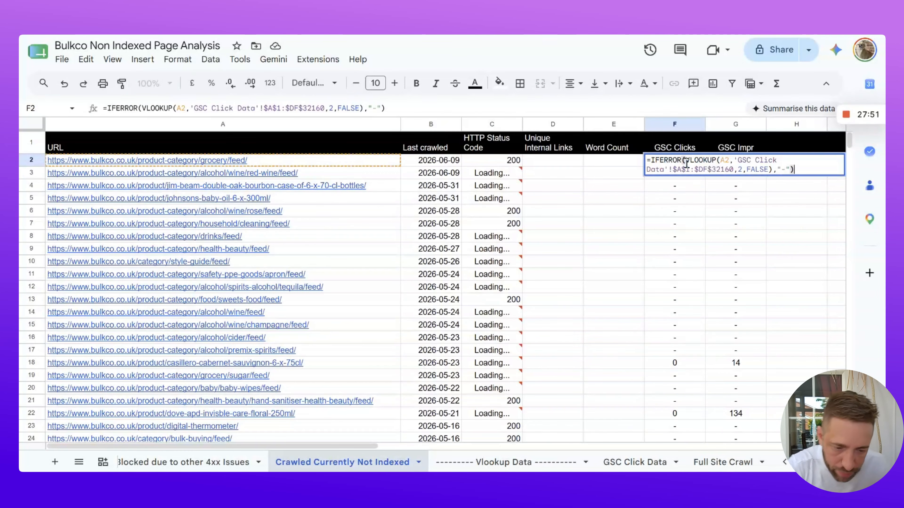
{"action": "key", "text": "ctrl+a"}
{"action": "key", "text": "ctrl+c"}
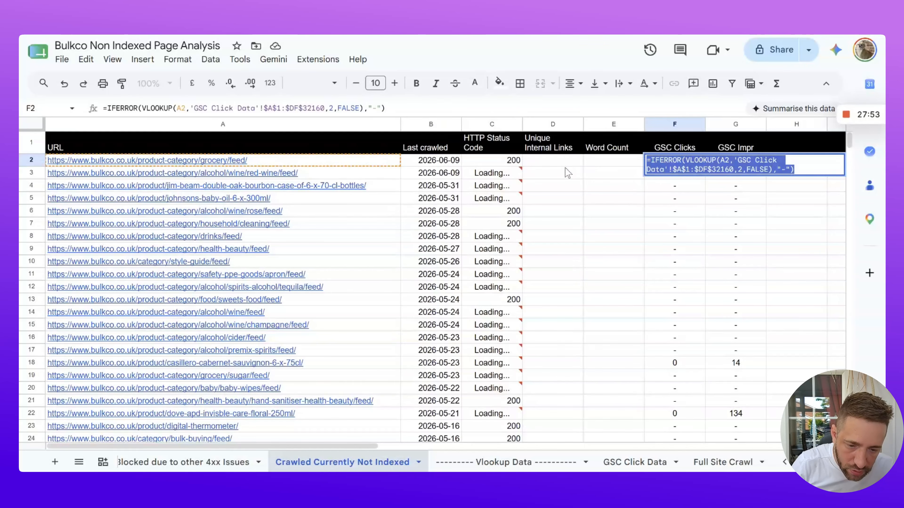
Enter =IFERROR(VLOOKUP(A2,'Full Site Crawl'!$A$1:$DF$32160,36,FALSE),"-") in D2 under Unique Internal Links, and copy the formula text
{"action": "double_click", "coordinate": [561, 162]}
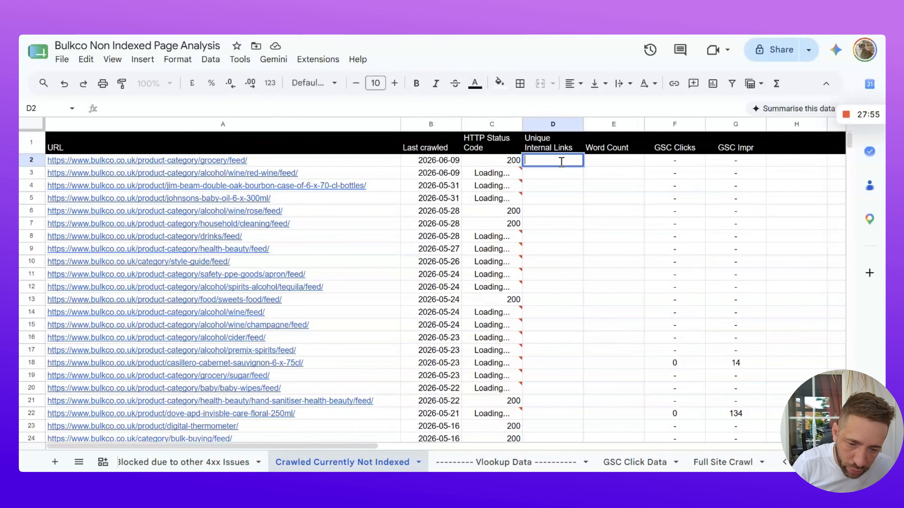
{"action": "key", "text": "ctrl+v"}
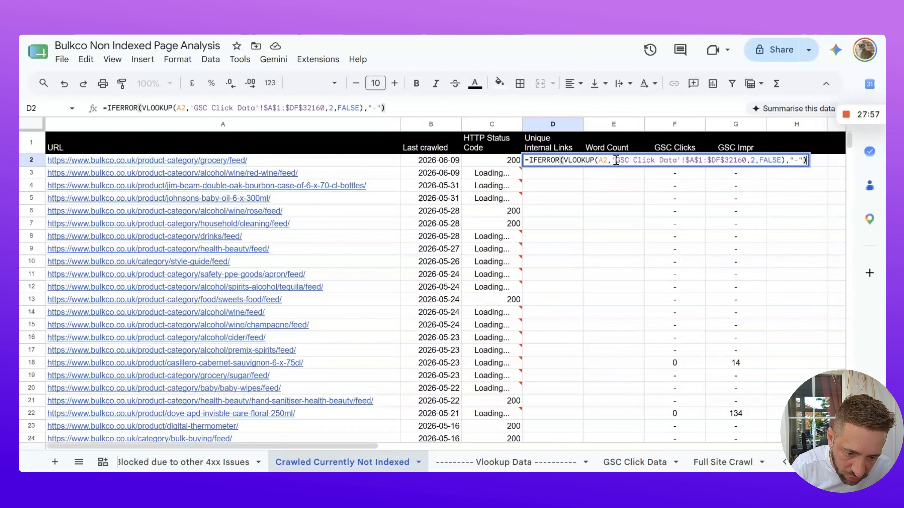
{"action": "left_click_drag", "start_coordinate": [616, 161], "coordinate": [679, 159]}
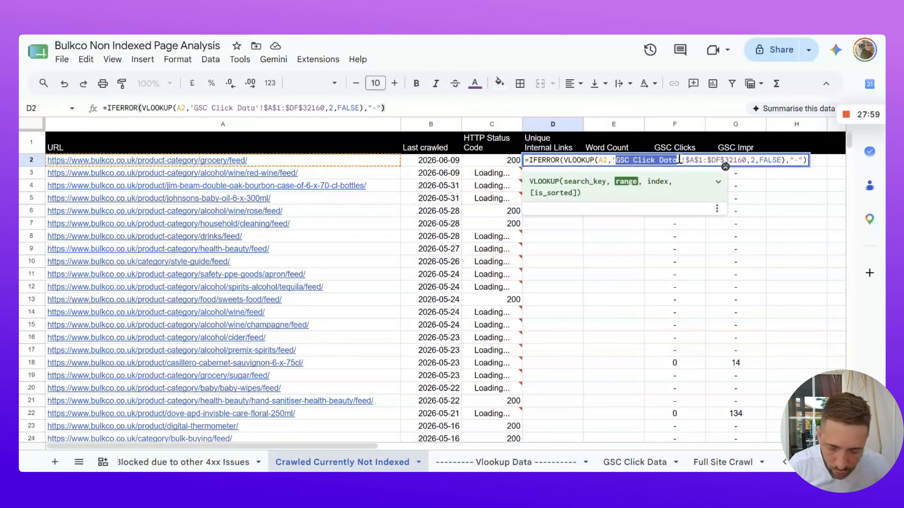
{"action": "type", "text": "Full Site"}
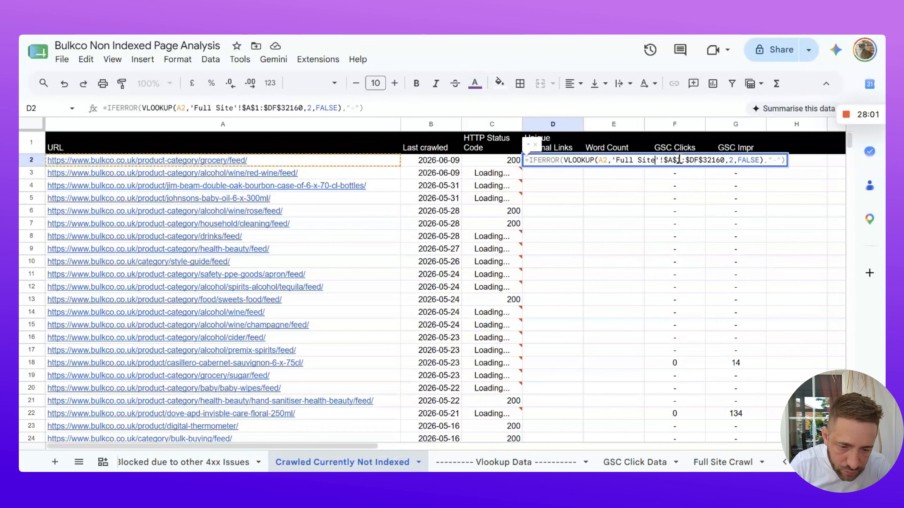
{"action": "type", "text": " Crawl"}
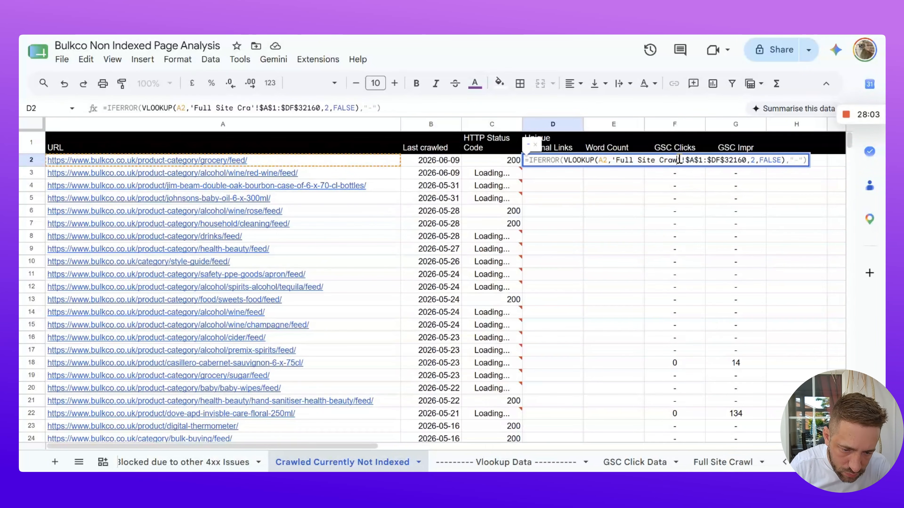
{"action": "left_click", "coordinate": [760, 160]}
{"action": "key", "text": "BackSpace"}
{"action": "type", "text": "36"}
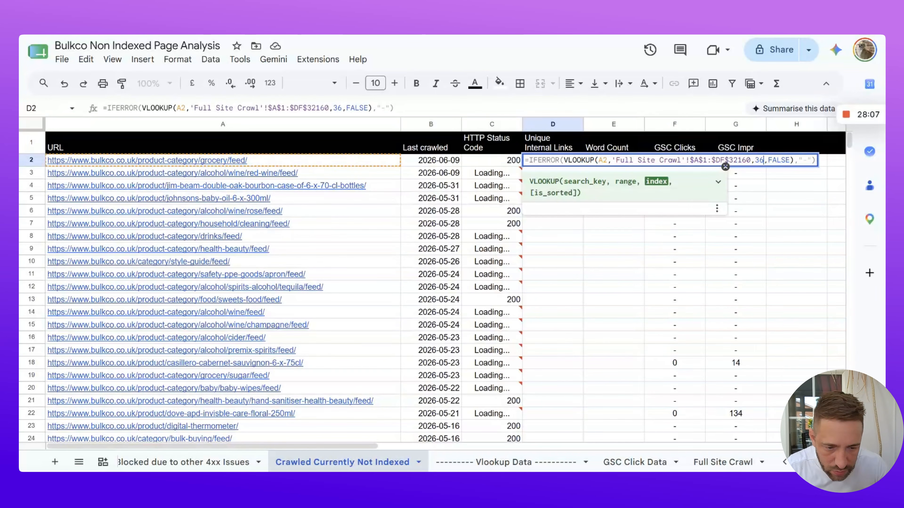
{"action": "key", "text": "ctrl+a"}
{"action": "key", "text": "ctrl+c"}
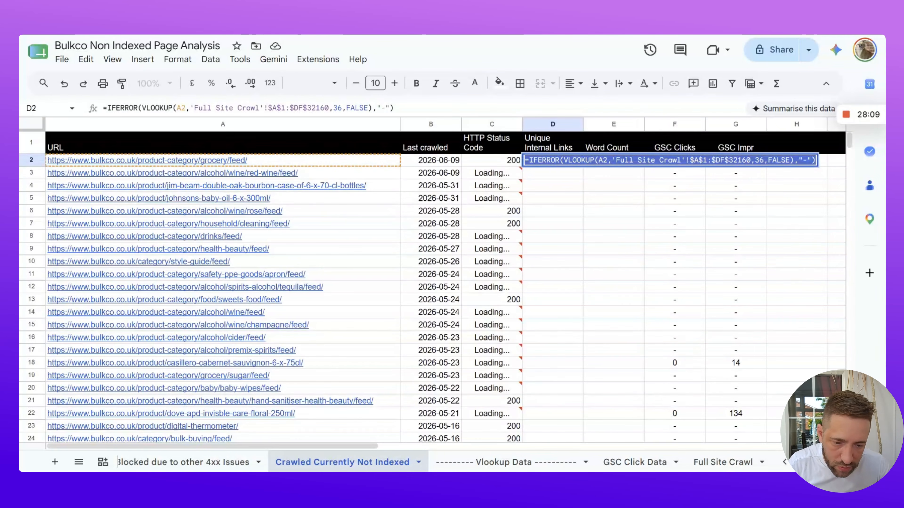
{"action": "key", "text": "Return"}
Enter the same Full Site Crawl lookup formula in E2 under Word Count, with the column index set to 46
{"action": "double_click", "coordinate": [617, 161]}
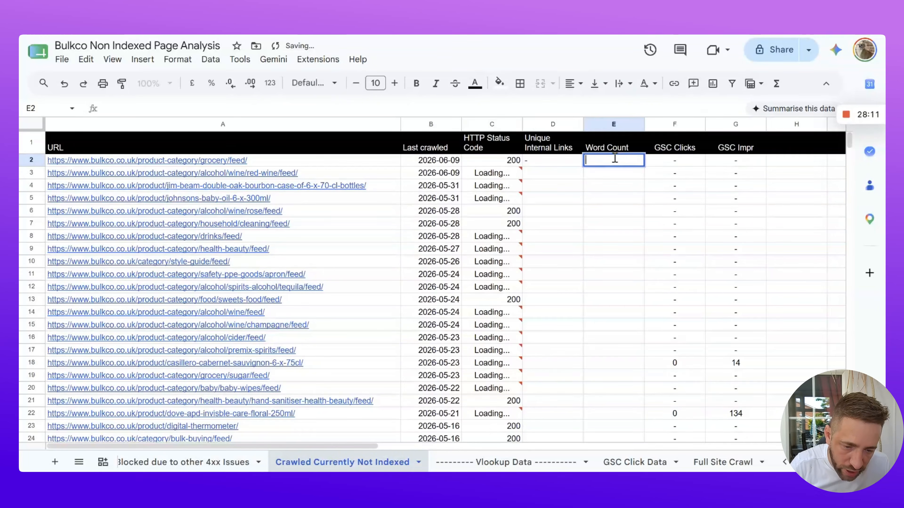
{"action": "key", "text": "ctrl+v"}
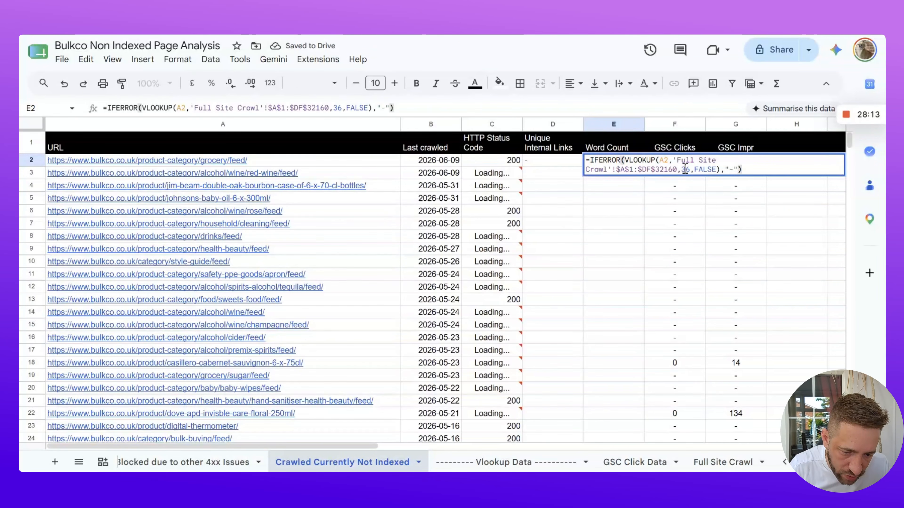
{"action": "left_click", "coordinate": [685, 169]}
{"action": "key", "text": "BackSpace"}
{"action": "type", "text": "2"}
{"action": "key", "text": "Return"}
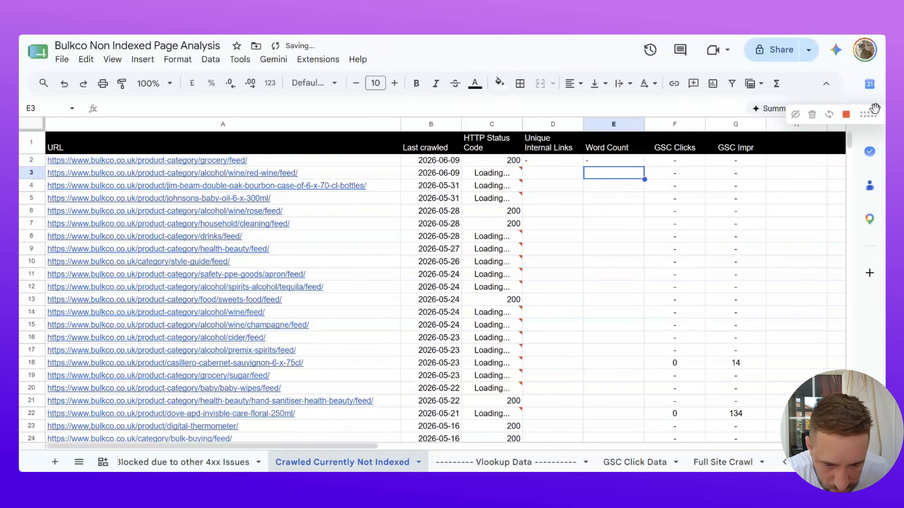
Centre-align the Unique Internal Links and Word Count columns
{"action": "left_click_drag", "start_coordinate": [549, 123], "coordinate": [591, 118]}
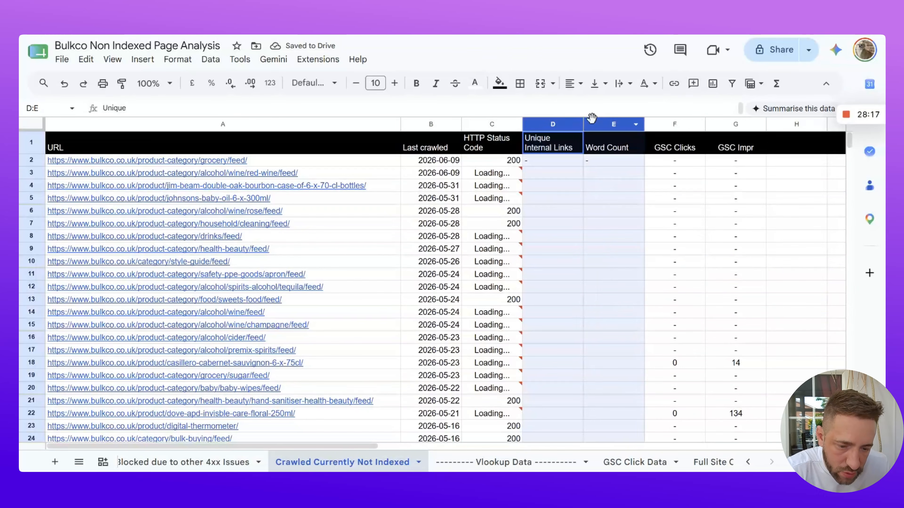
{"action": "left_click", "coordinate": [573, 83]}
{"action": "left_click", "coordinate": [593, 107]}
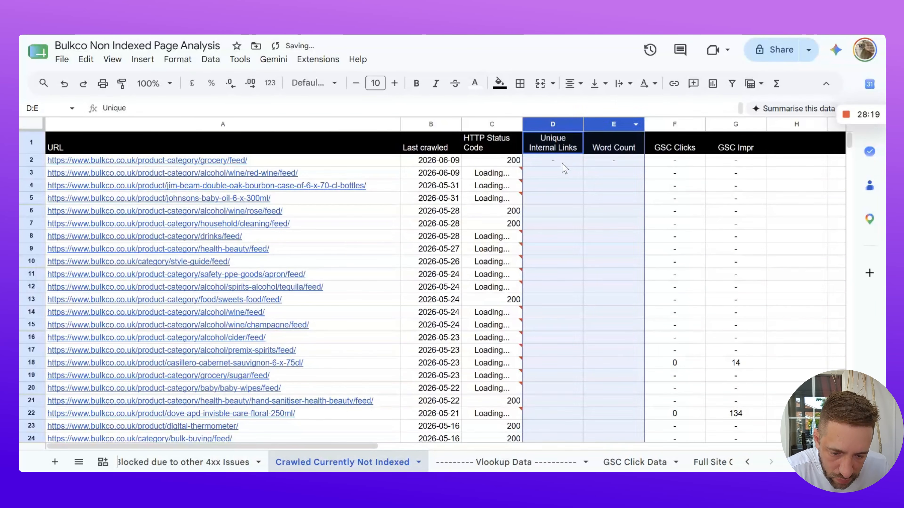
Fill the D2:E2 lookup formulas down their columns and check the results in row 5 and the rows below
{"action": "left_click_drag", "start_coordinate": [562, 164], "coordinate": [626, 162]}
{"action": "double_click", "coordinate": [644, 167]}
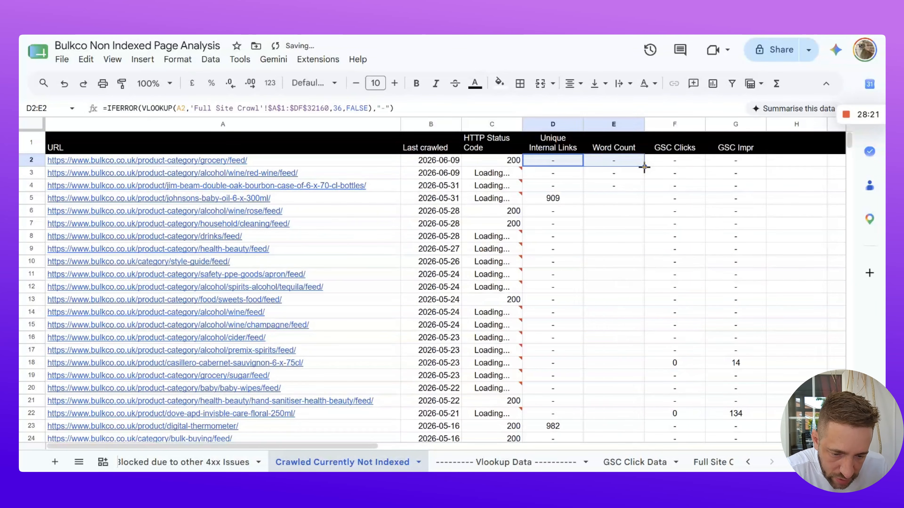
{"action": "left_click", "coordinate": [576, 199]}
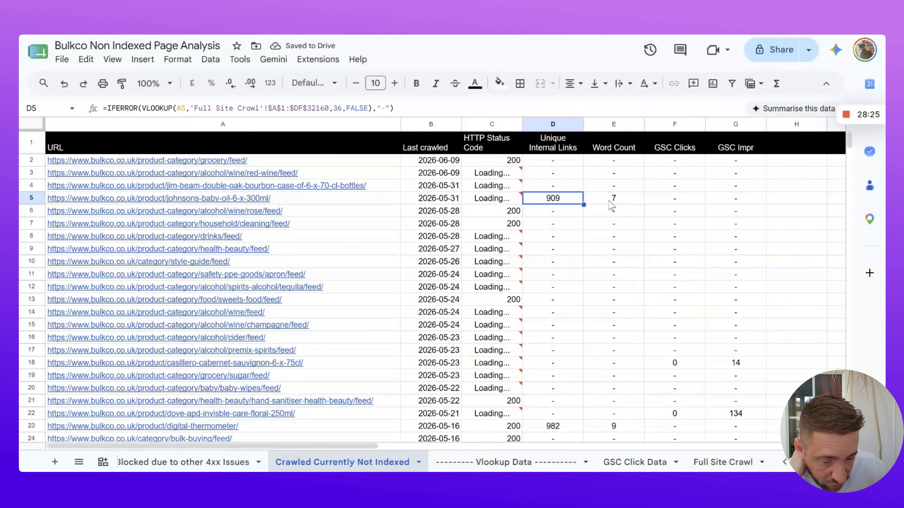
{"action": "left_click", "coordinate": [628, 201]}
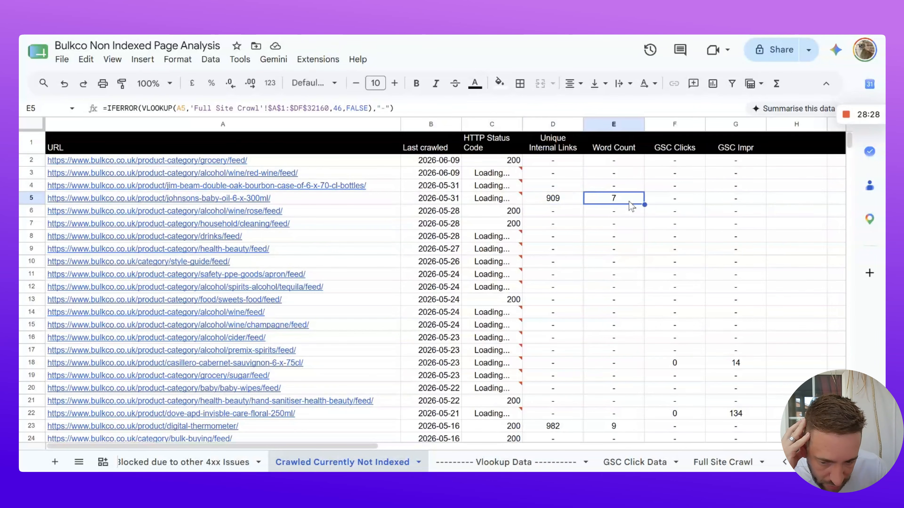
{"action": "left_click", "coordinate": [677, 202]}
{"action": "scroll", "coordinate": [726, 262], "scroll_direction": "down", "scroll_amount": 3}
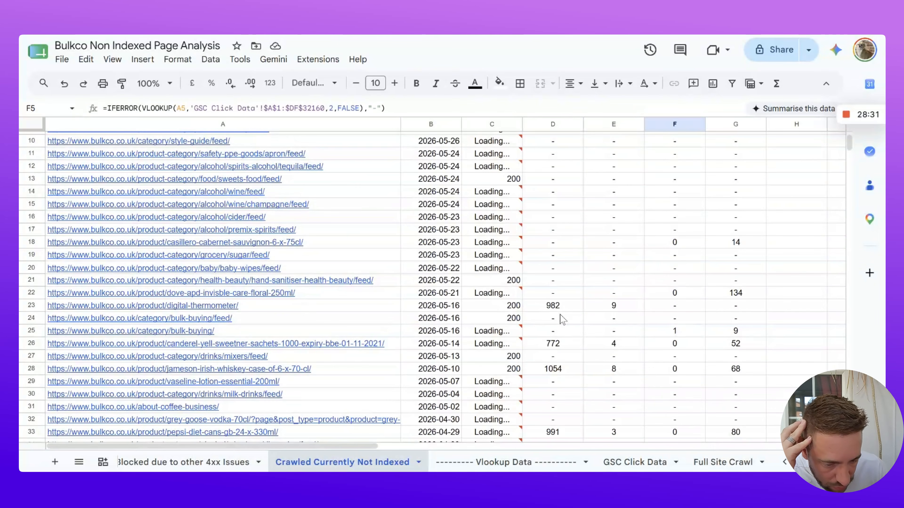
{"action": "scroll", "coordinate": [560, 315], "scroll_direction": "up", "scroll_amount": 3}
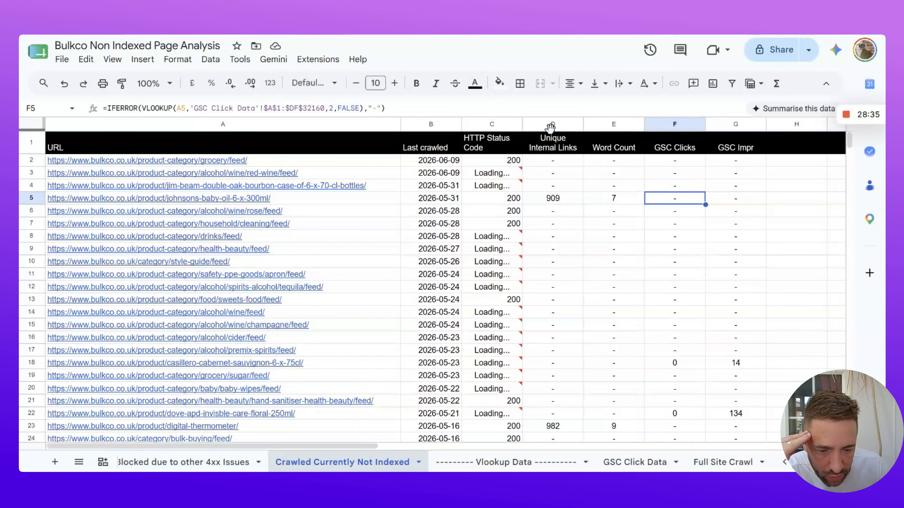
Copy columns D and E and paste them over the matching columns of the Blocked due to other 4xx Issues sheet
{"action": "left_click_drag", "start_coordinate": [551, 124], "coordinate": [592, 123]}
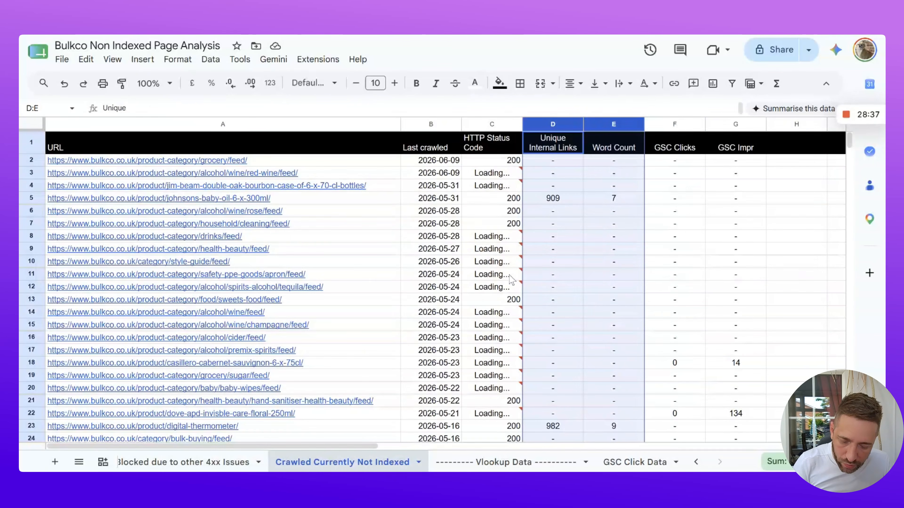
{"action": "left_click", "coordinate": [220, 461]}
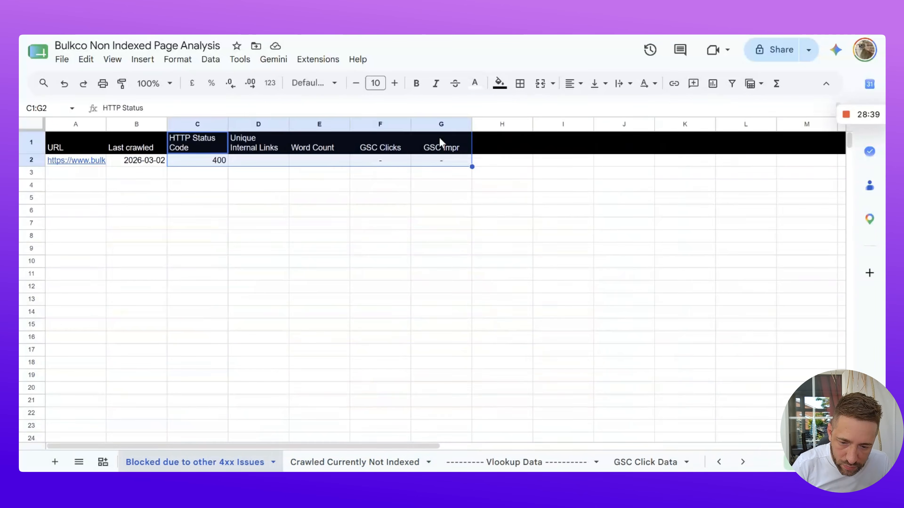
{"action": "left_click", "coordinate": [281, 153]}
{"action": "key", "text": "ctrl+v"}
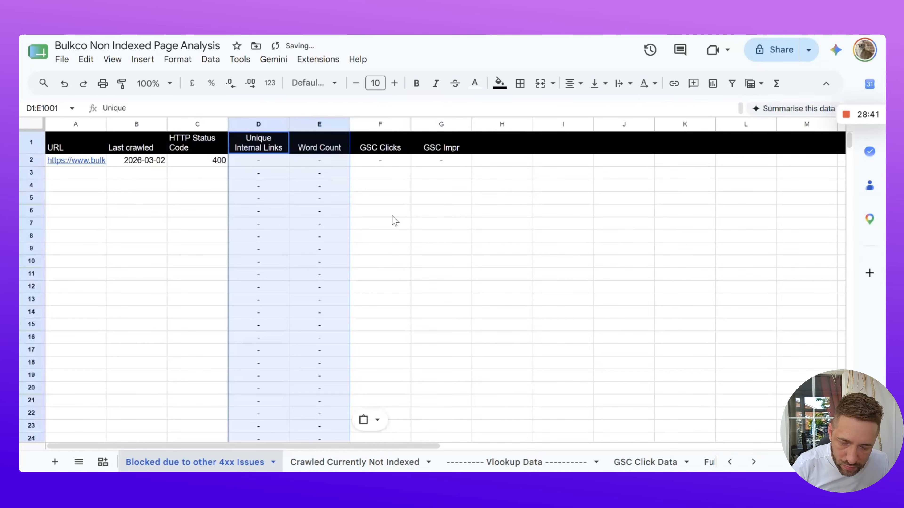
Paste the copied Unique Internal Links and Word Count columns into the Blocked by Robots.txt sheet, starting at D1
{"action": "left_click", "coordinate": [729, 461]}
{"action": "left_click", "coordinate": [729, 461]}
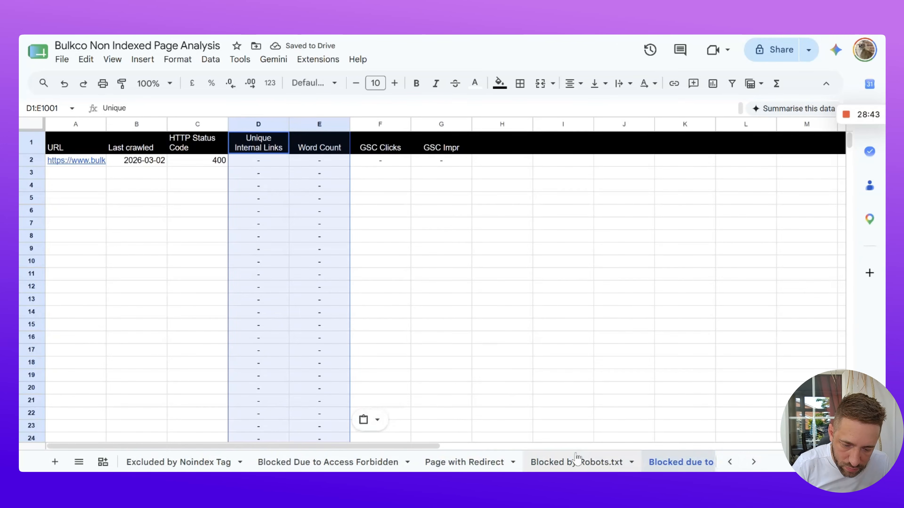
{"action": "left_click", "coordinate": [577, 462]}
{"action": "left_click", "coordinate": [457, 153]}
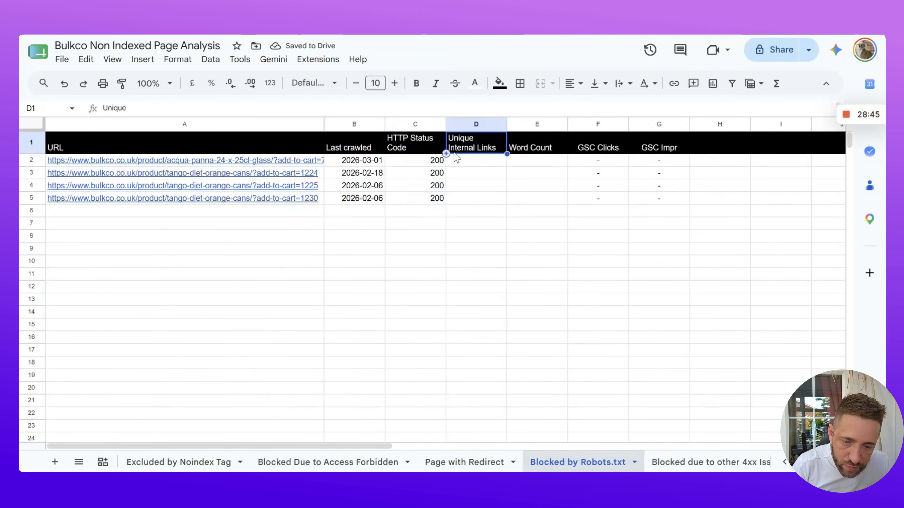
{"action": "key", "text": "ctrl+v"}
Paste the two copied lookup columns at D1 in the Page with Redirect and Blocked Due to Access Forbidden sheets
{"action": "left_click", "coordinate": [464, 462]}
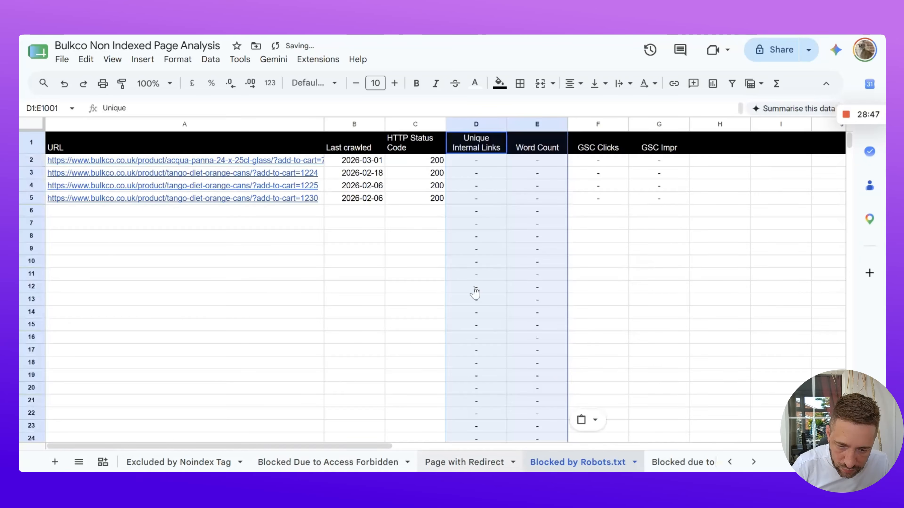
{"action": "left_click", "coordinate": [261, 142]}
{"action": "key", "text": "ctrl+v"}
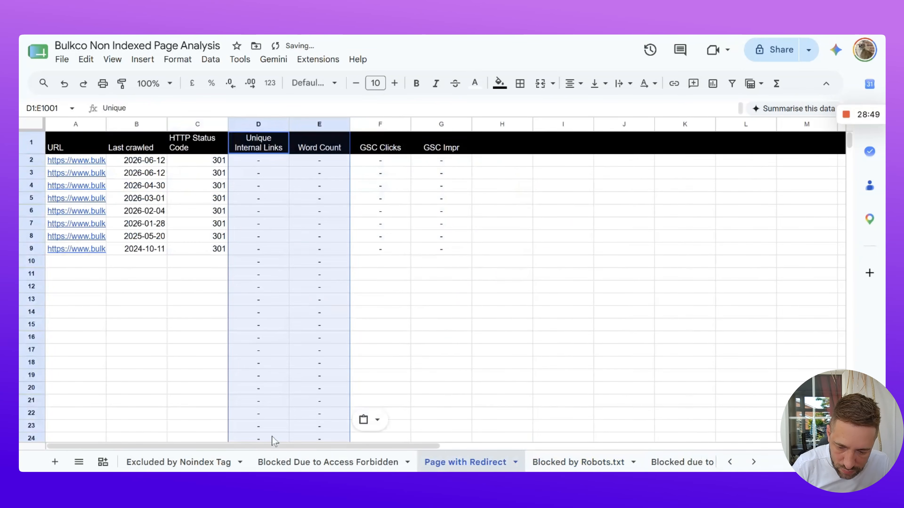
{"action": "left_click", "coordinate": [328, 462]}
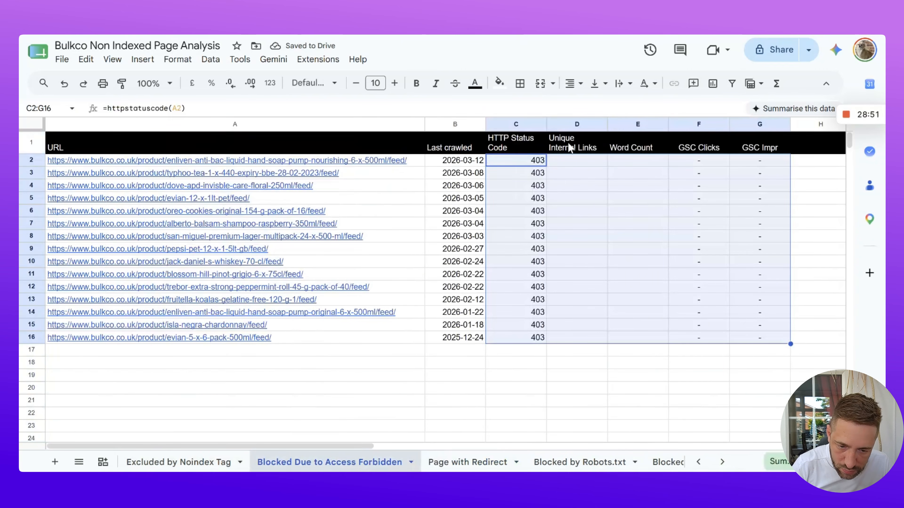
{"action": "left_click", "coordinate": [577, 143]}
{"action": "key", "text": "ctrl+v"}
Paste the two copied lookup columns at D1 in the Excluded by Noindex Tag and Not Found 404 sheets
{"action": "left_click", "coordinate": [201, 463]}
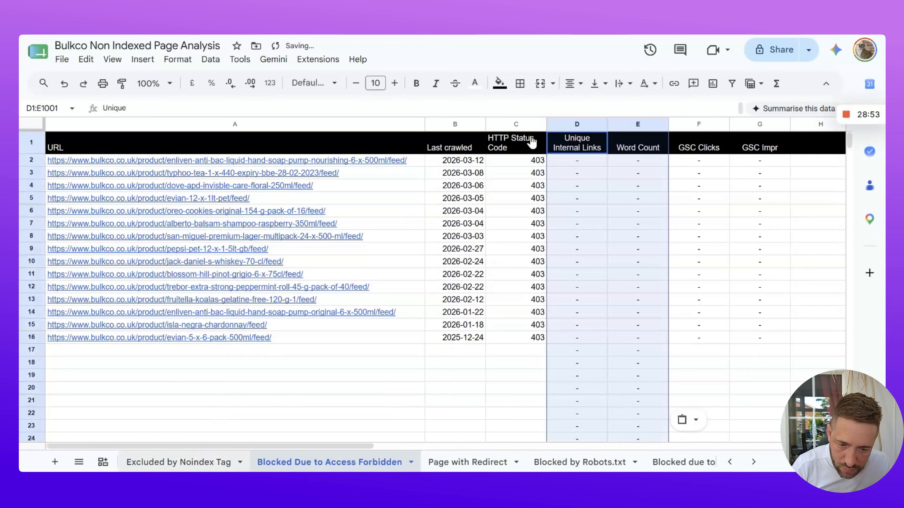
{"action": "left_click", "coordinate": [491, 149]}
{"action": "key", "text": "ctrl+v"}
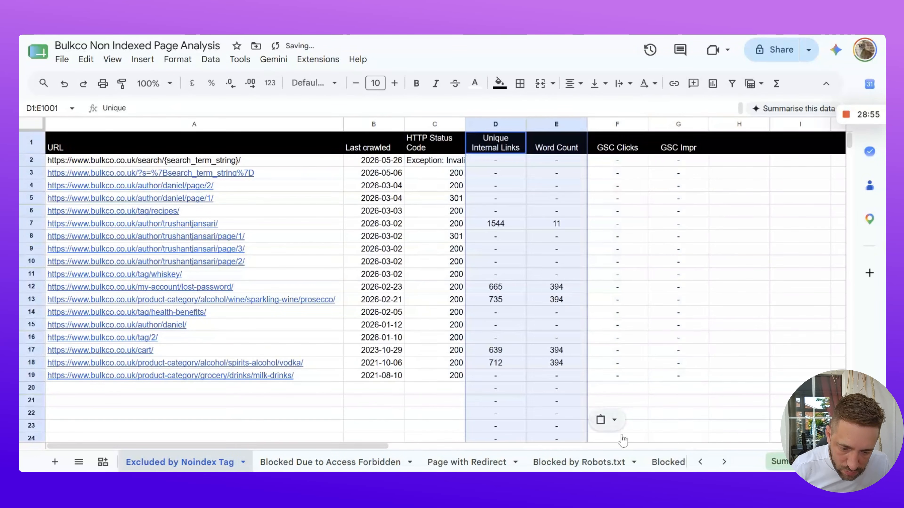
{"action": "left_click", "coordinate": [700, 462]}
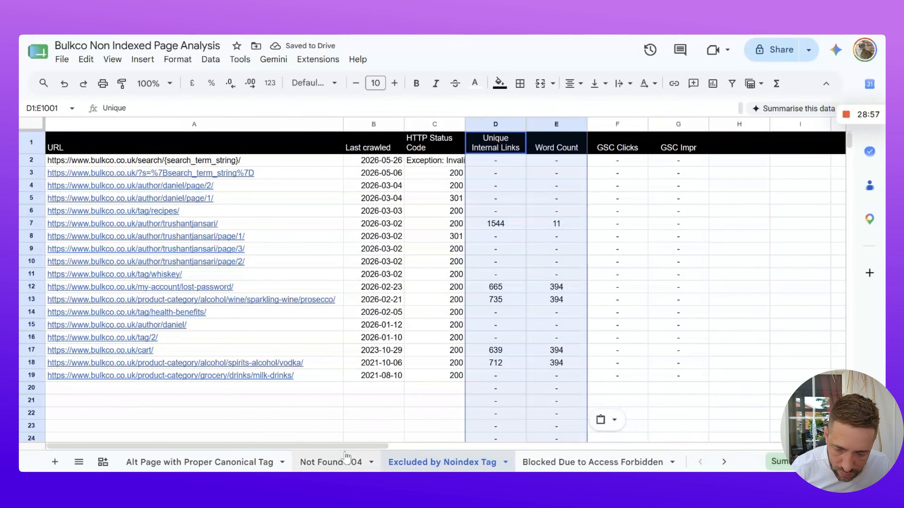
{"action": "left_click", "coordinate": [344, 462]}
{"action": "left_click", "coordinate": [402, 153]}
{"action": "key", "text": "ctrl+v"}
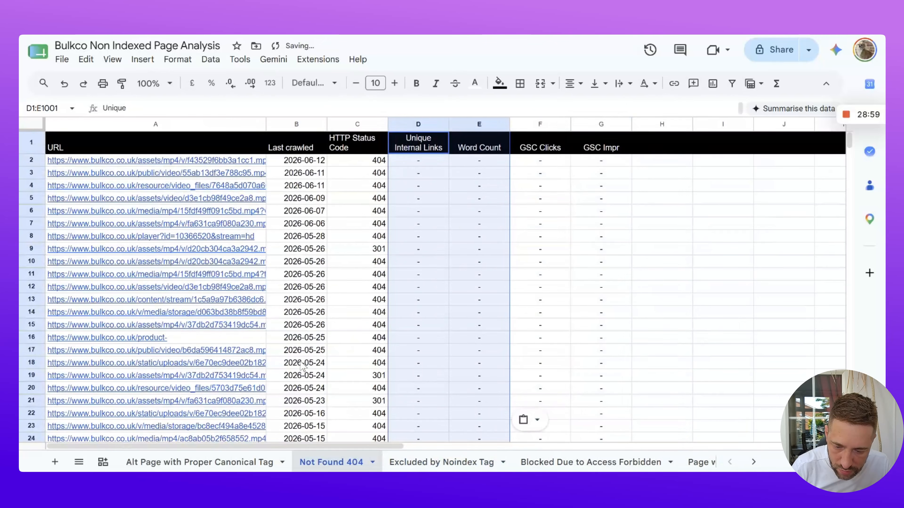
Paste the copied lookup columns at D1 in the Alt Page with Proper Canonical Tag sheet and widen columns D and E to fit their headers
{"action": "left_click", "coordinate": [206, 463]}
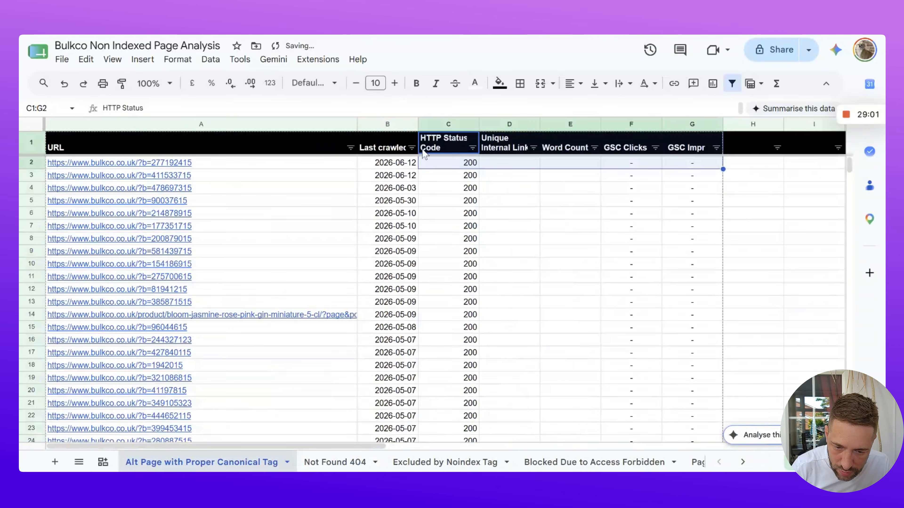
{"action": "left_click", "coordinate": [507, 145]}
{"action": "key", "text": "ctrl+v"}
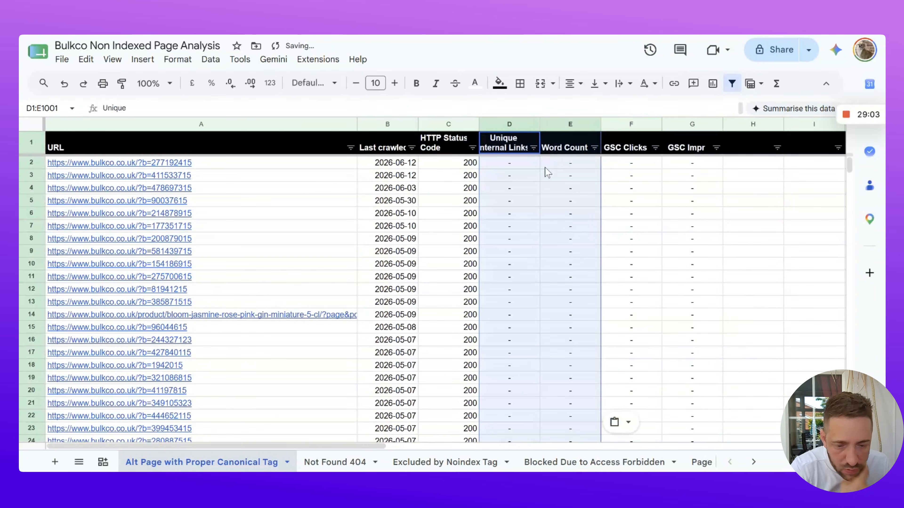
{"action": "left_click", "coordinate": [815, 331]}
{"action": "left_click_drag", "start_coordinate": [540, 123], "coordinate": [556, 124]}
{"action": "left_click_drag", "start_coordinate": [616, 123], "coordinate": [632, 124]}
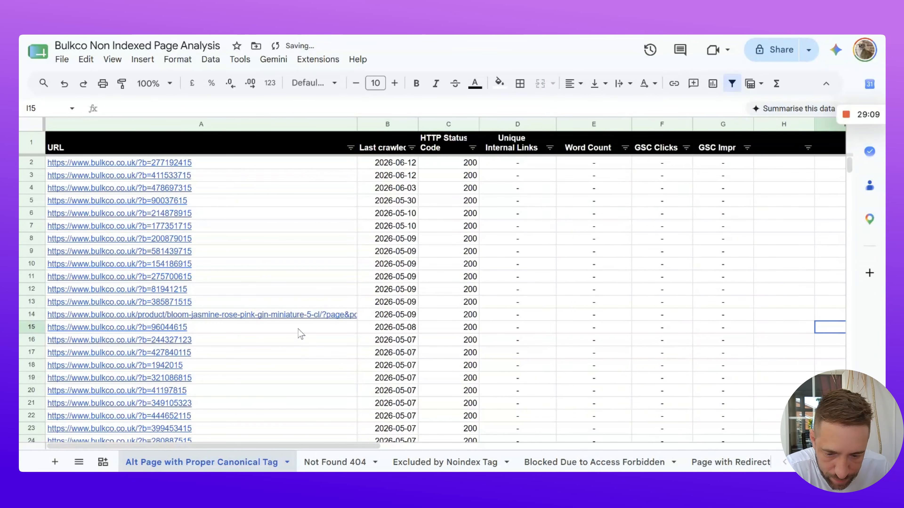
{"action": "scroll", "coordinate": [274, 347], "scroll_direction": "down", "scroll_amount": 2}
{"action": "scroll", "coordinate": [269, 358], "scroll_direction": "up", "scroll_amount": 2}
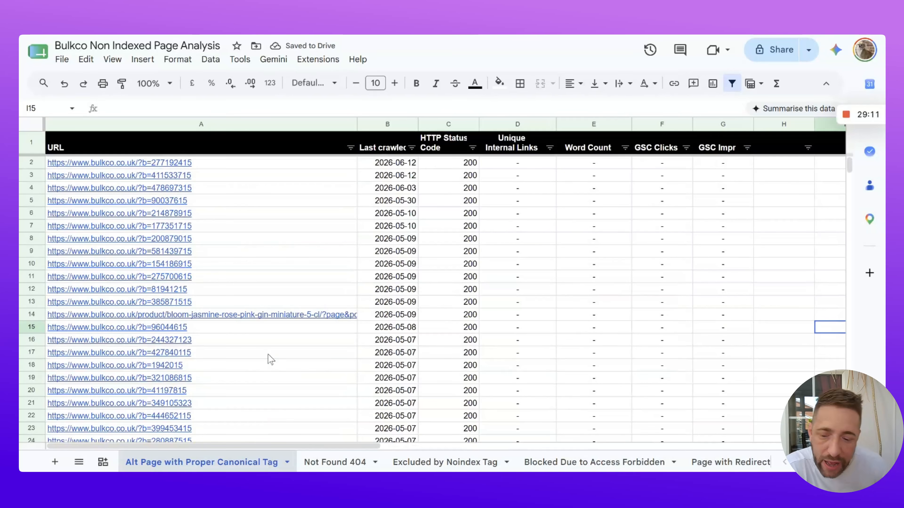
{"action": "mouse_move", "coordinate": [268, 355]}
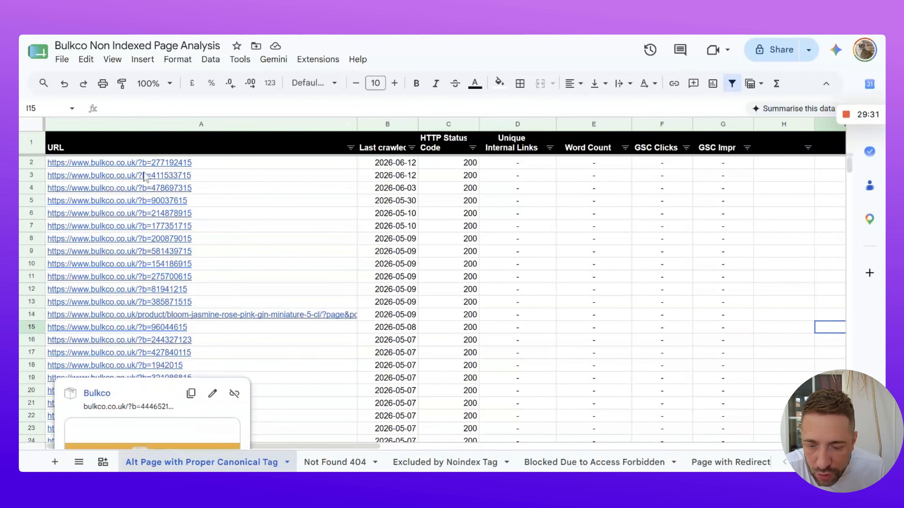
{"action": "mouse_move", "coordinate": [246, 212]}
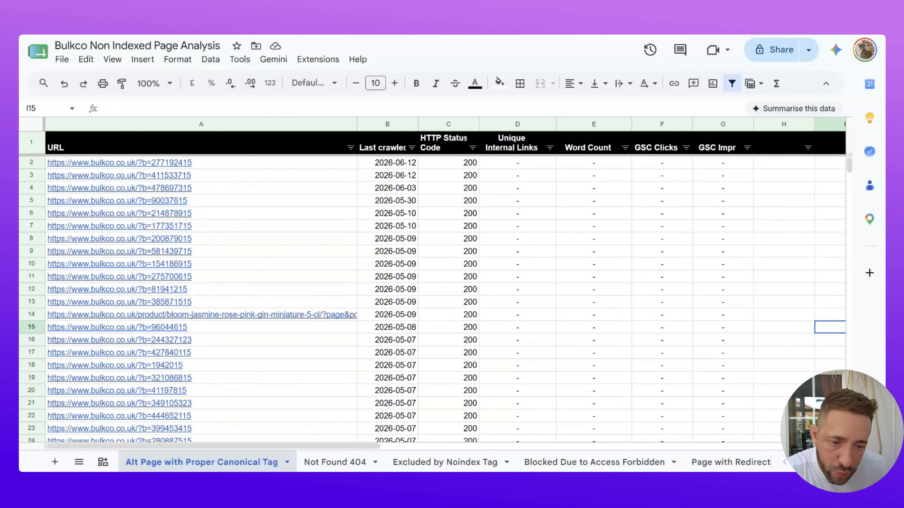
Switch to the Assertive agency website, view its Page Indexing Support service page, and return to the spreadsheet
{"action": "key", "text": "super+shift+Left"}
{"action": "key", "text": "super+Up"}
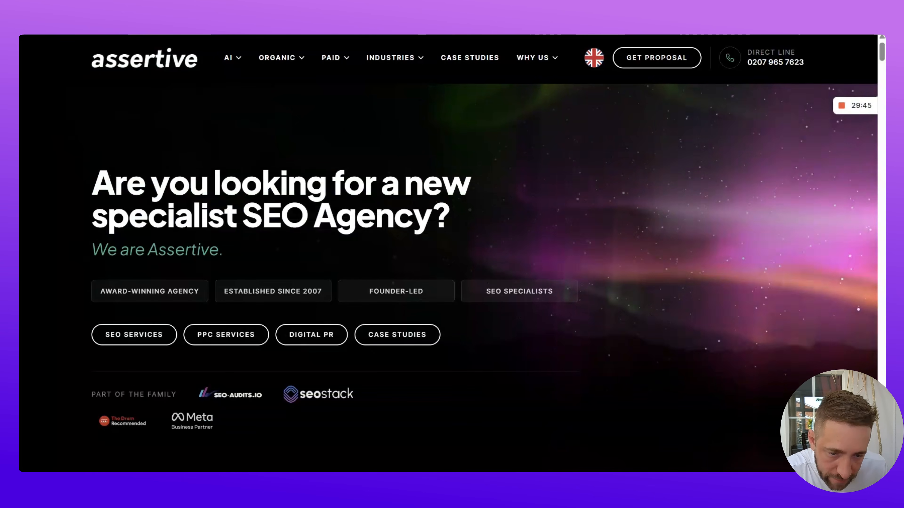
{"action": "mouse_move", "coordinate": [335, 58]}
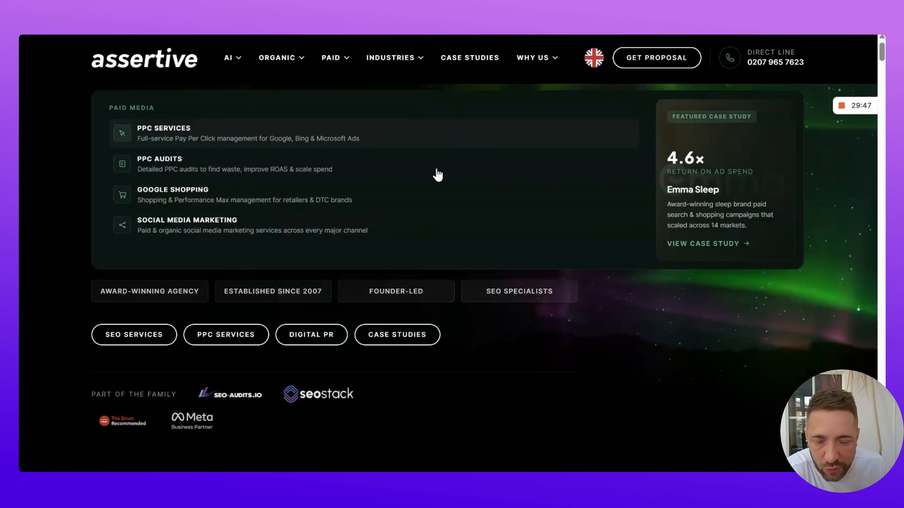
{"action": "mouse_move", "coordinate": [283, 62]}
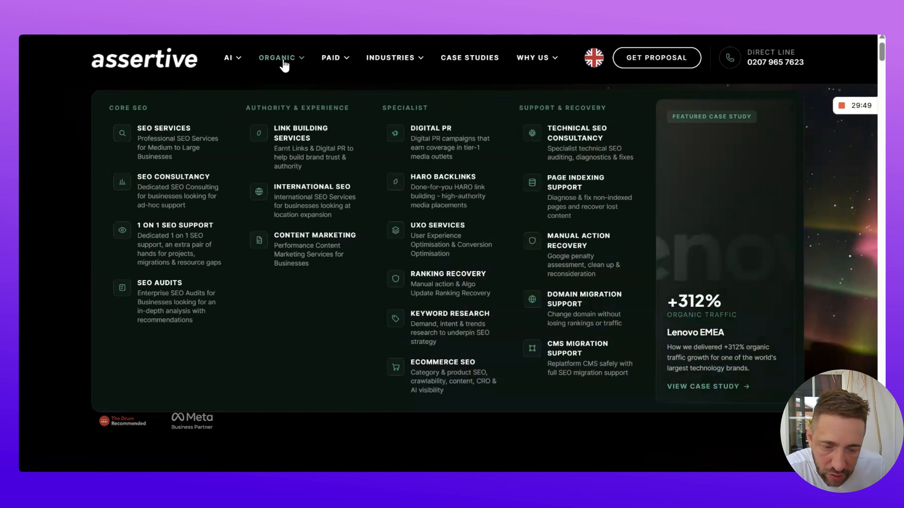
{"action": "left_click", "coordinate": [566, 190]}
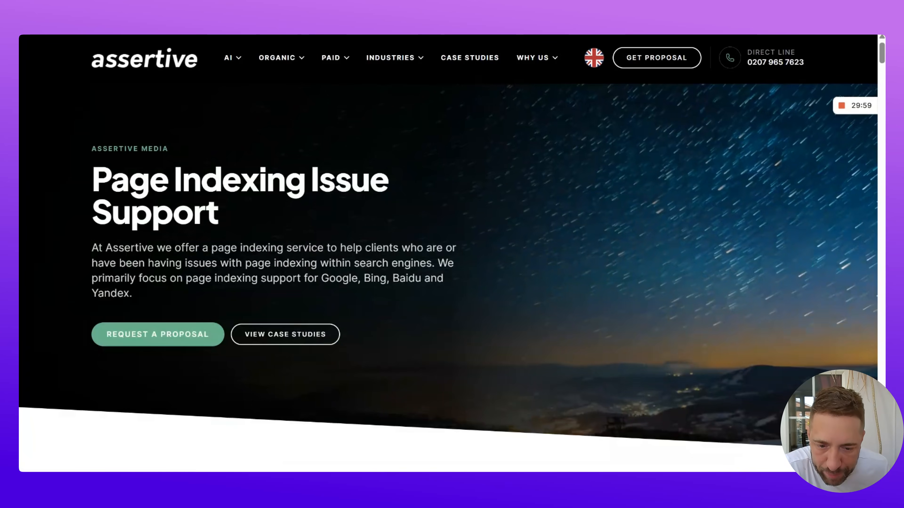
{"action": "key", "text": "ctrl+Tab"}
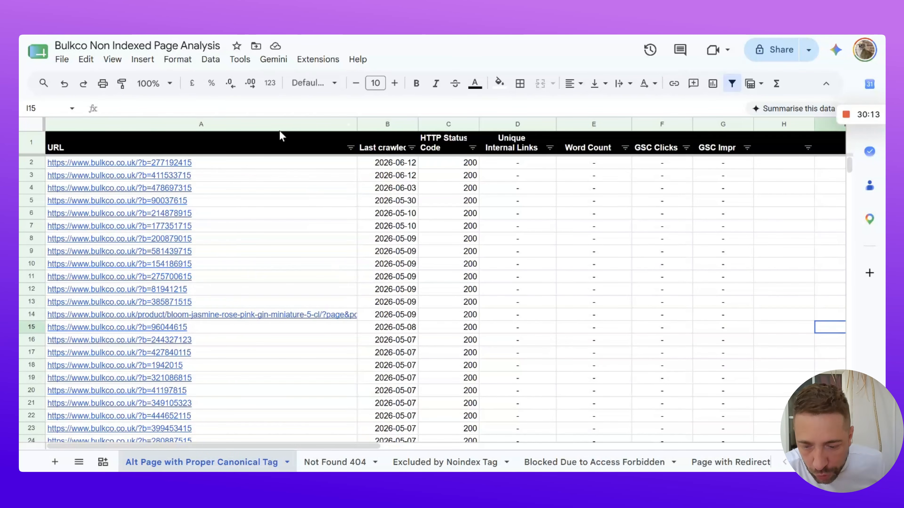
Examine the URLs in the Alt Page with Proper Canonical Tag sheet for query parameters
{"action": "mouse_move", "coordinate": [235, 192]}
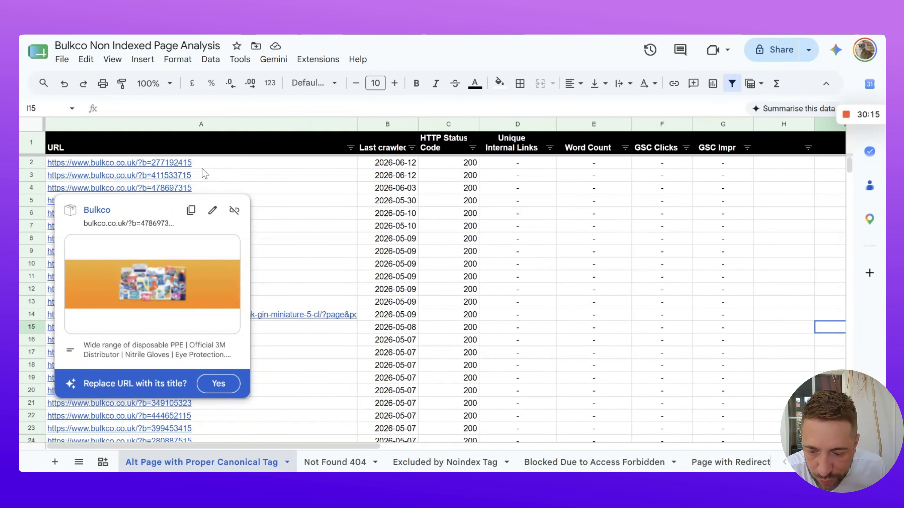
{"action": "mouse_move", "coordinate": [144, 168]}
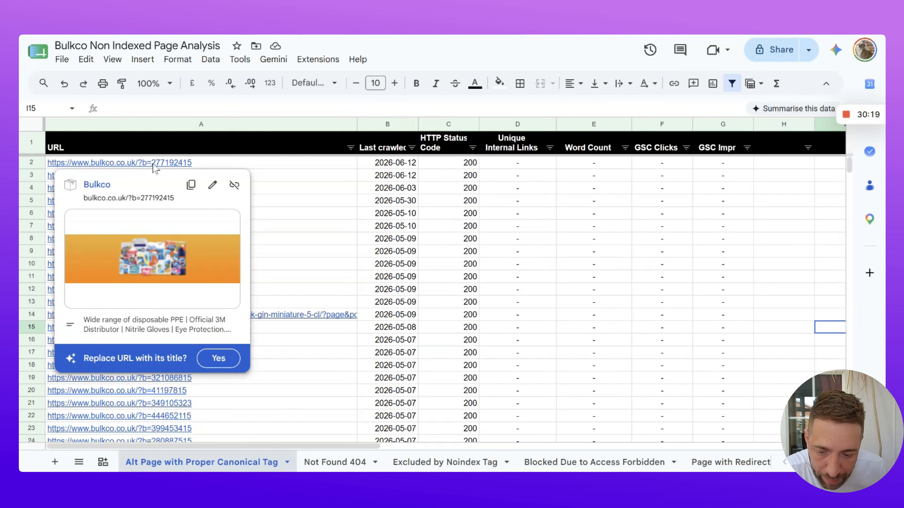
{"action": "scroll", "coordinate": [305, 348], "scroll_direction": "down", "scroll_amount": 3}
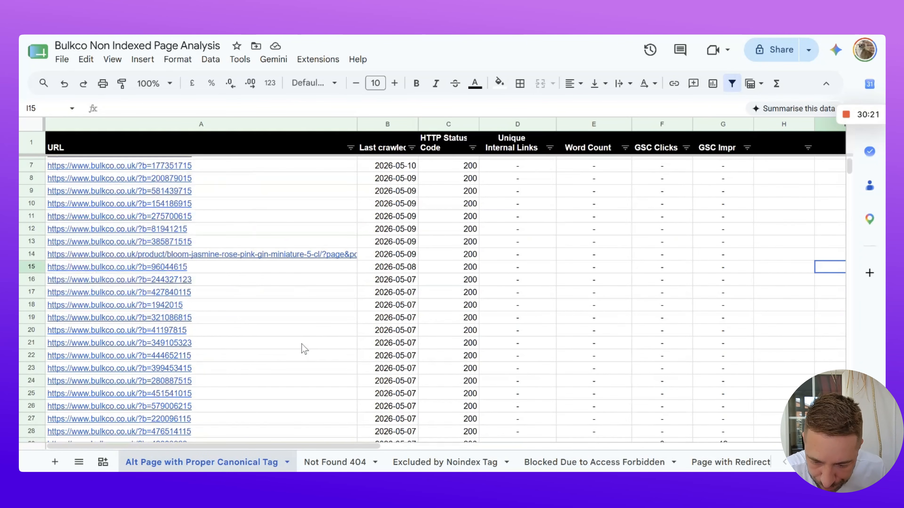
{"action": "left_click", "coordinate": [304, 348]}
{"action": "scroll", "coordinate": [299, 340], "scroll_direction": "down", "scroll_amount": 20}
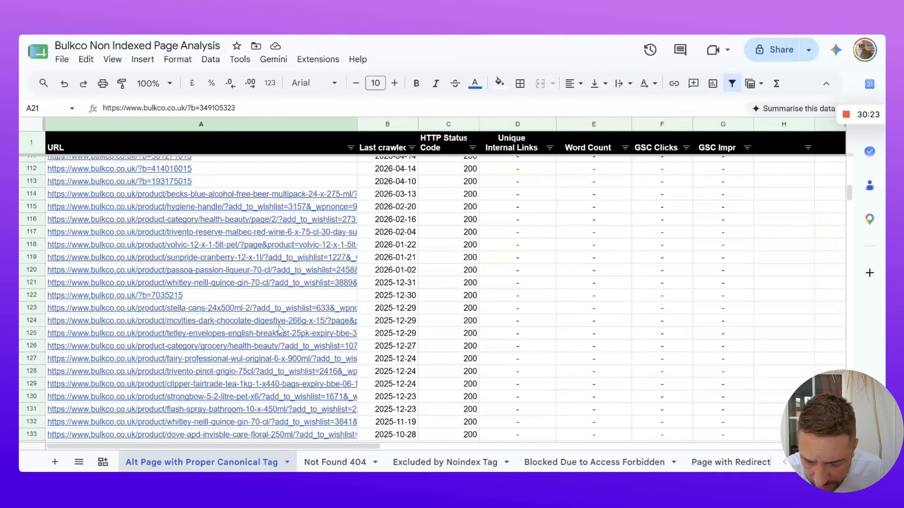
{"action": "mouse_move", "coordinate": [284, 284]}
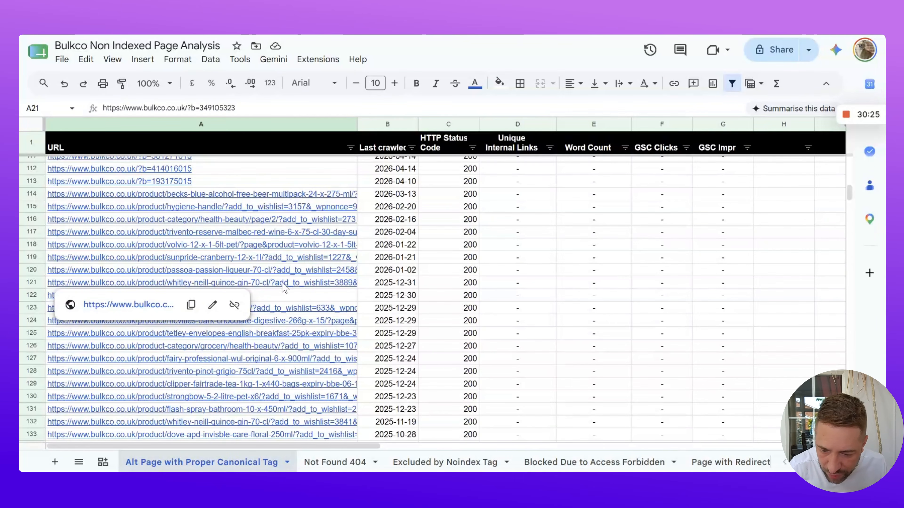
{"action": "scroll", "coordinate": [252, 217], "scroll_direction": "up", "scroll_amount": 3}
Search the Alt Page with Proper Canonical Tag sheet for "?" and review the highlighted URLs through the list
{"action": "left_click", "coordinate": [251, 218]}
{"action": "key", "text": "ctrl+f"}
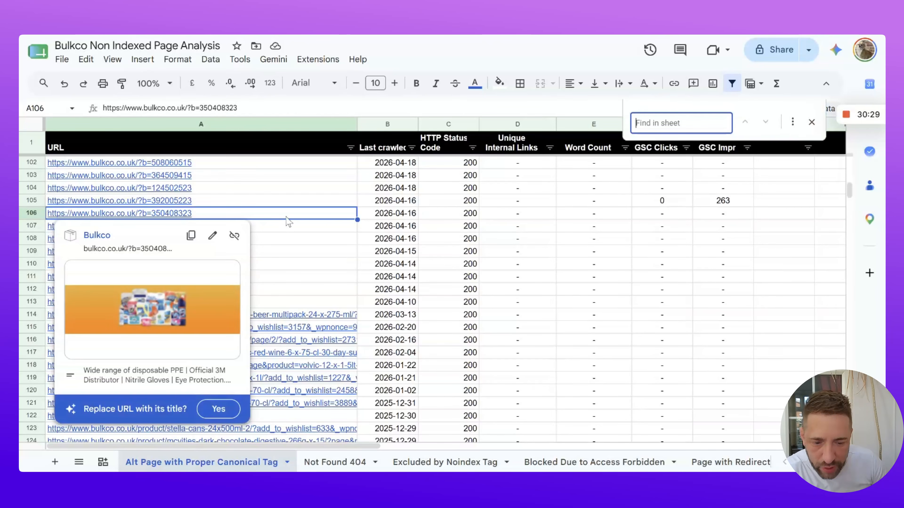
{"action": "type", "text": "?"}
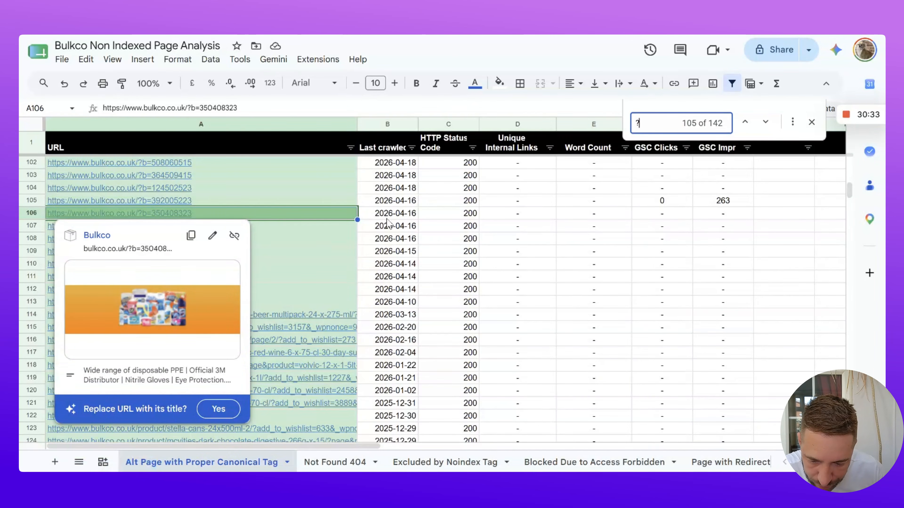
{"action": "scroll", "coordinate": [292, 292], "scroll_direction": "down", "scroll_amount": 10}
{"action": "scroll", "coordinate": [321, 256], "scroll_direction": "up", "scroll_amount": 20}
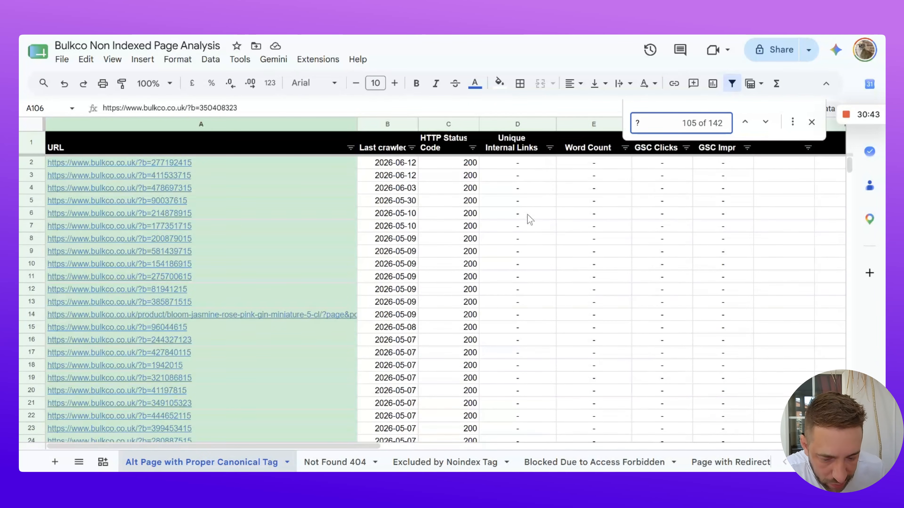
{"action": "scroll", "coordinate": [528, 220], "scroll_direction": "down", "scroll_amount": 8}
{"action": "scroll", "coordinate": [529, 225], "scroll_direction": "down", "scroll_amount": 20}
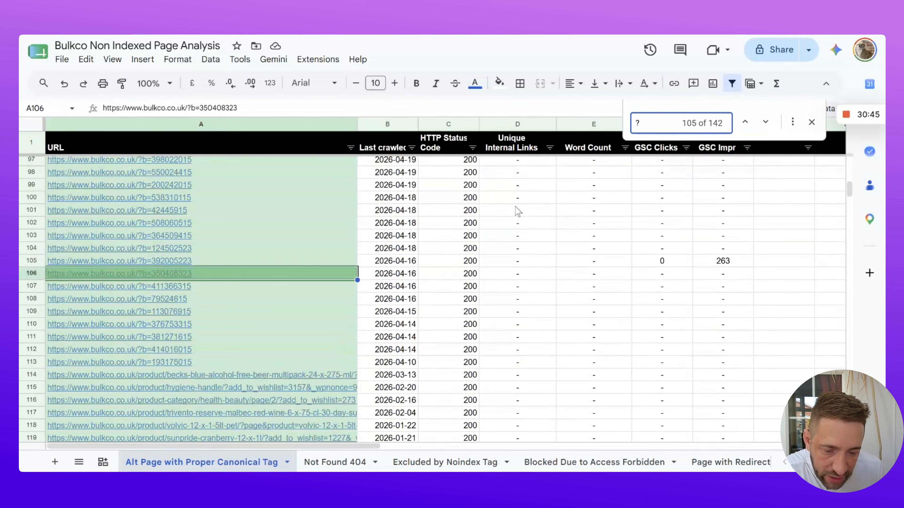
{"action": "scroll", "coordinate": [515, 218], "scroll_direction": "up", "scroll_amount": 20}
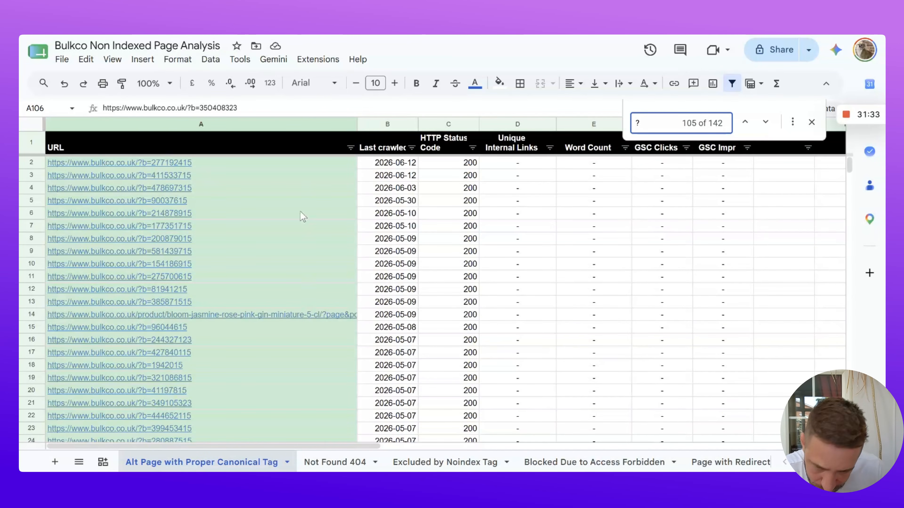
Duplicate the Alt Page with Proper Canonical Tag sheet
{"action": "right_click", "coordinate": [189, 462]}
{"action": "mouse_move", "coordinate": [165, 259]}
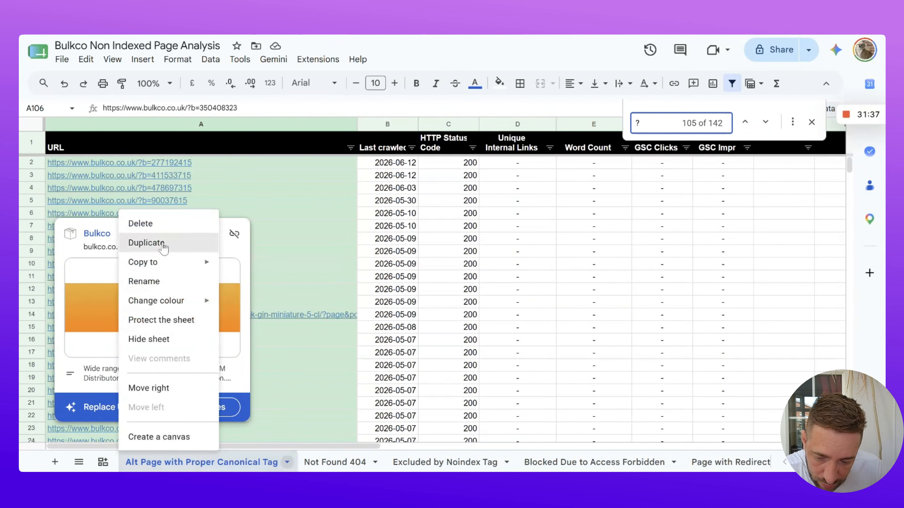
{"action": "left_click", "coordinate": [162, 244]}
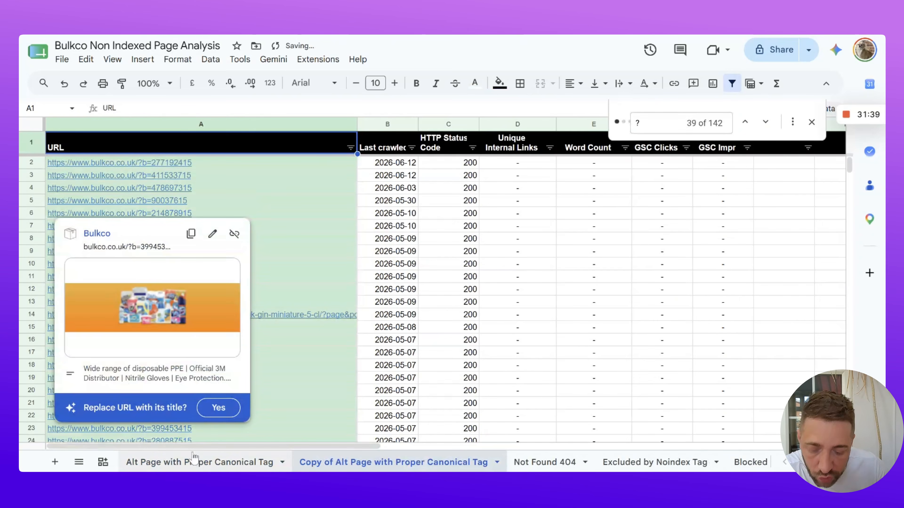
Rename the duplicated sheet as "Alt Page Prop Canonical Static URLS"
{"action": "double_click", "coordinate": [421, 462]}
{"action": "type", "text": "Alt Pafge"}
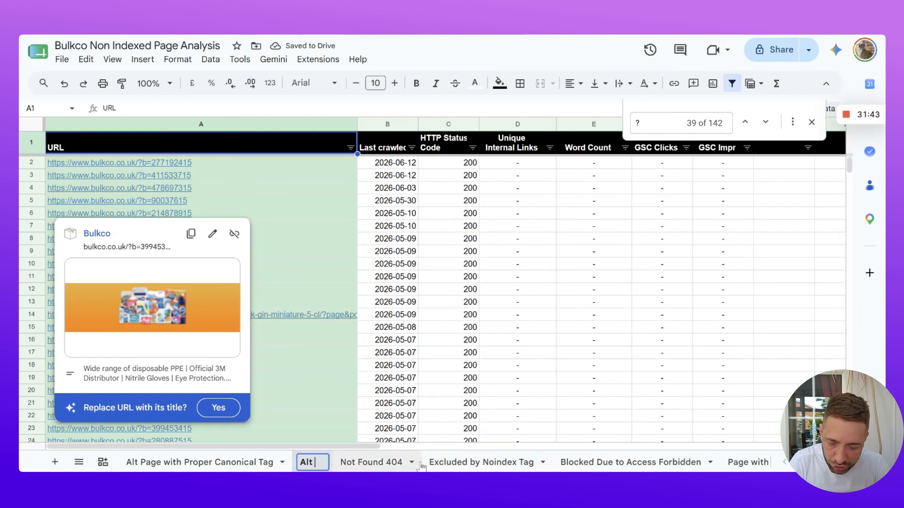
{"action": "key", "text": "BackSpace"}
{"action": "key", "text": "BackSpace"}
{"action": "key", "text": "BackSpace"}
{"action": "key", "text": "BackSpace"}
{"action": "type", "text": "ge OP"}
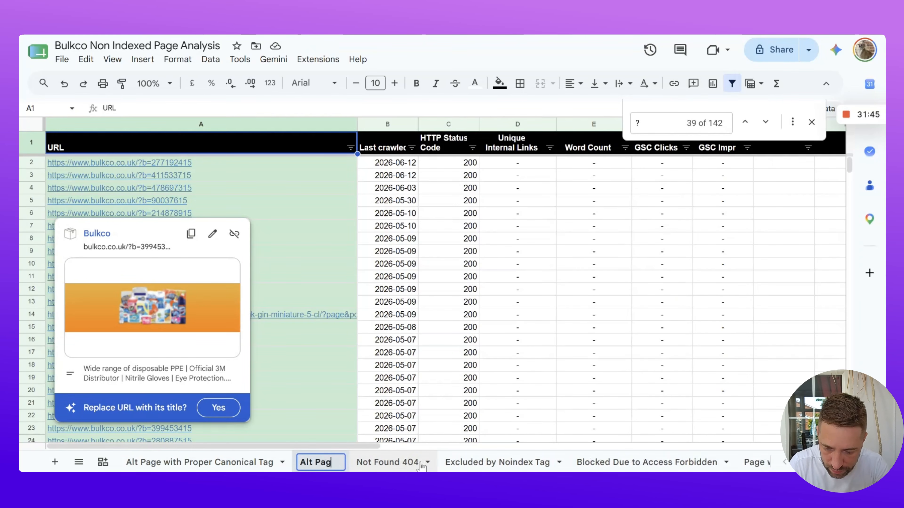
{"action": "key", "text": "BackSpace"}
{"action": "key", "text": "BackSpace"}
{"action": "type", "text": "P"}
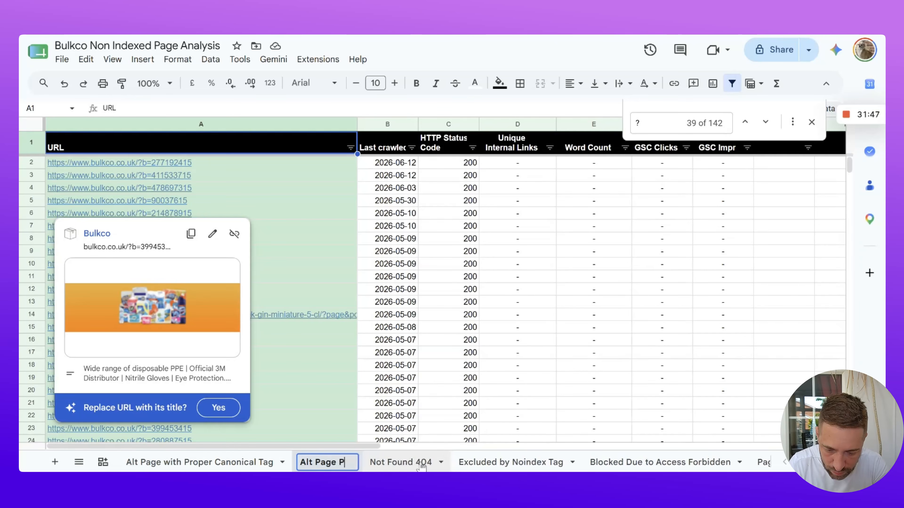
{"action": "type", "text": "rop Canon"}
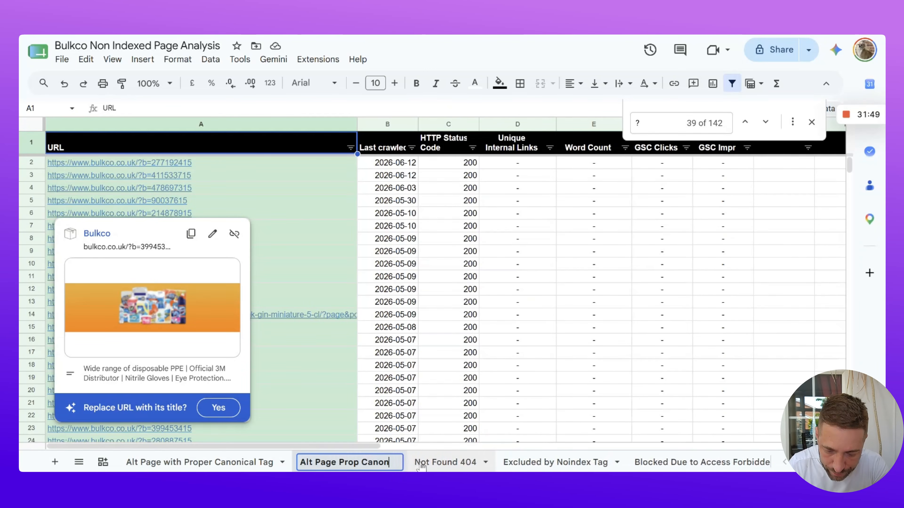
{"action": "type", "text": "ical Static URLS"}
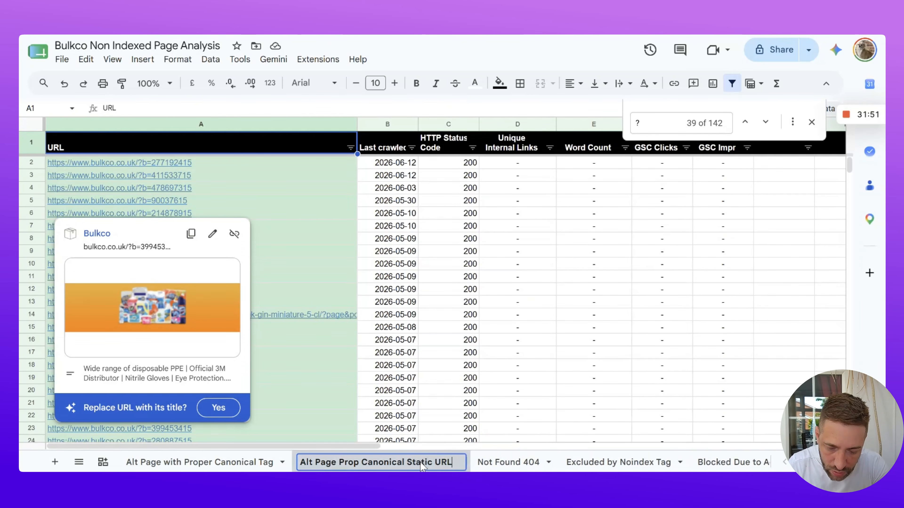
{"action": "key", "text": "Return"}
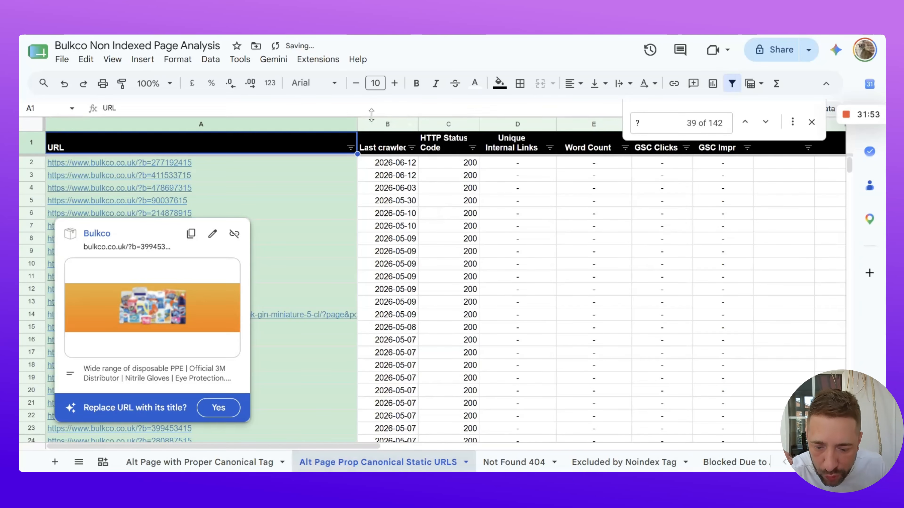
Filter the URL column of the static URLs sheet by the condition Text does not contain "~?" and close the sheet search
{"action": "left_click", "coordinate": [350, 147]}
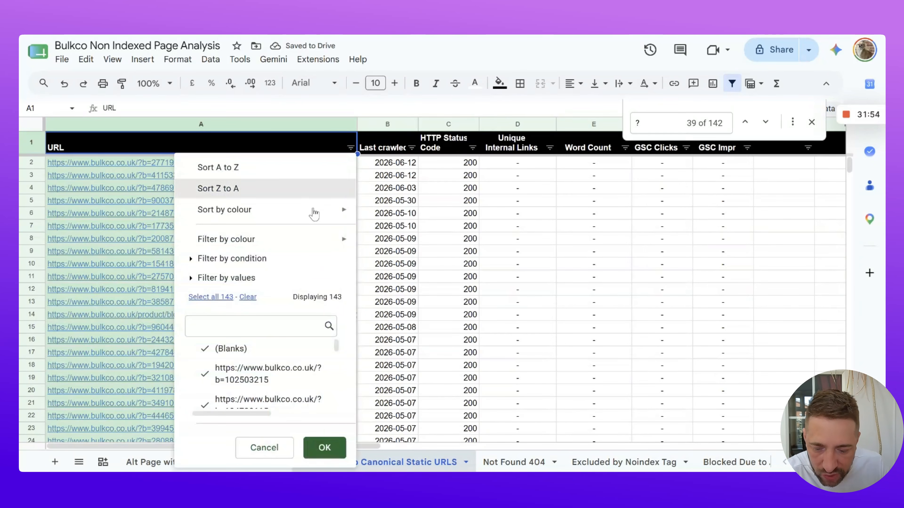
{"action": "left_click", "coordinate": [246, 258]}
{"action": "left_click", "coordinate": [255, 296]}
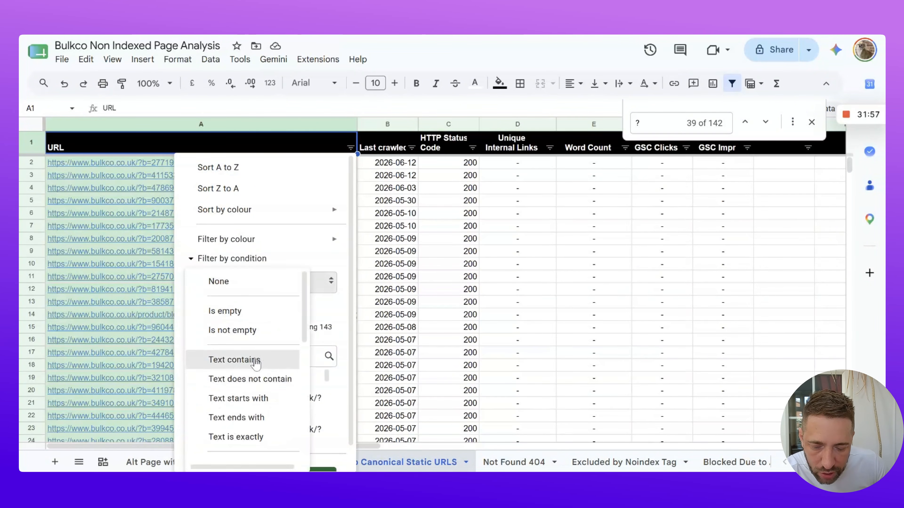
{"action": "left_click", "coordinate": [260, 377]}
{"action": "left_click", "coordinate": [263, 303]}
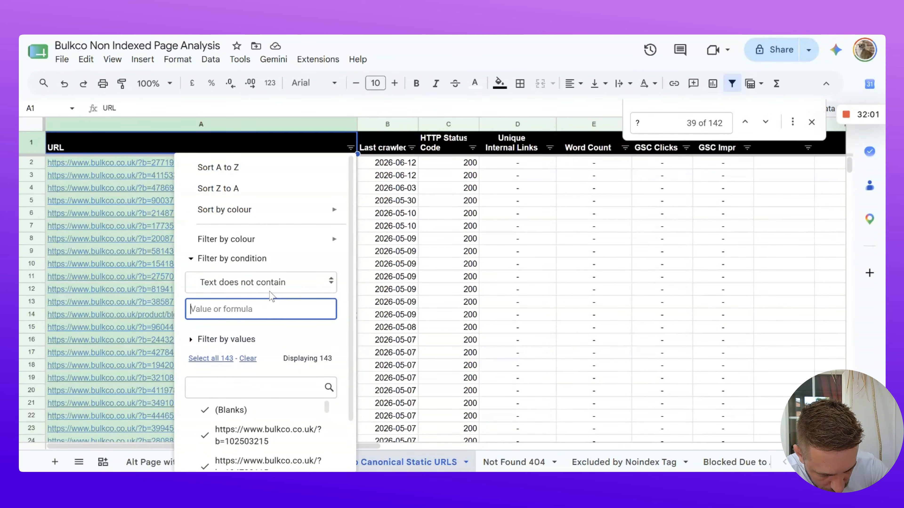
{"action": "type", "text": "~?"}
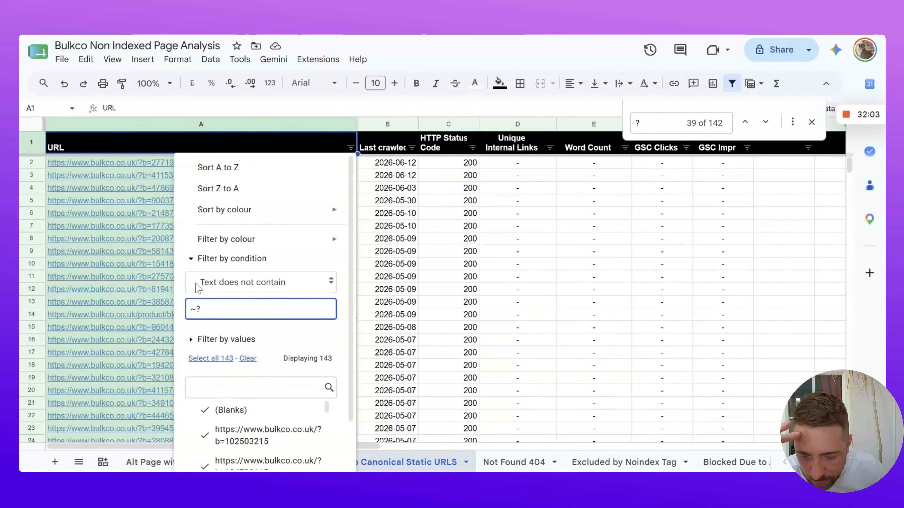
{"action": "scroll", "coordinate": [198, 285], "scroll_direction": "down", "scroll_amount": 2}
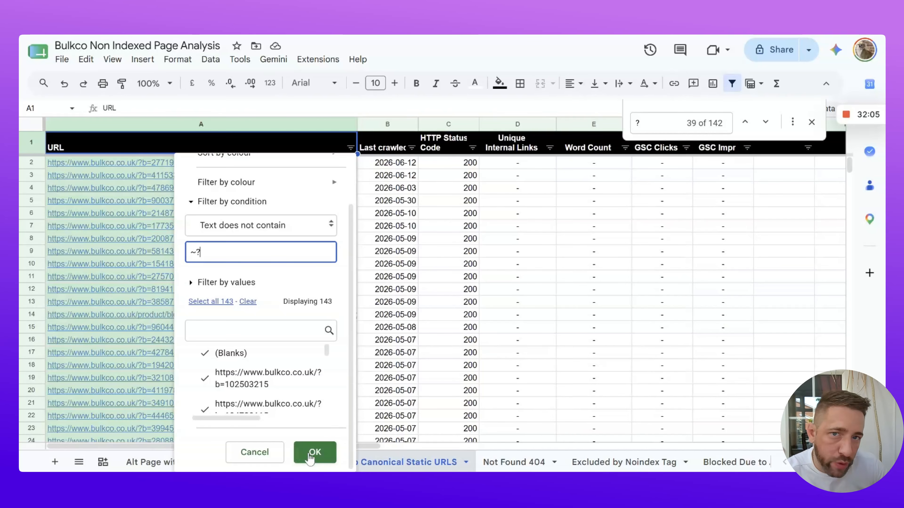
{"action": "left_click", "coordinate": [310, 457]}
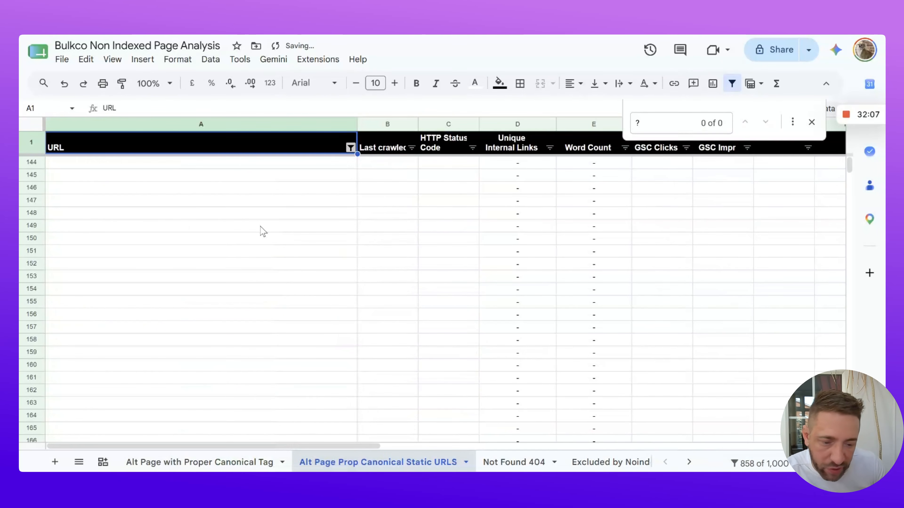
{"action": "left_click", "coordinate": [811, 122]}
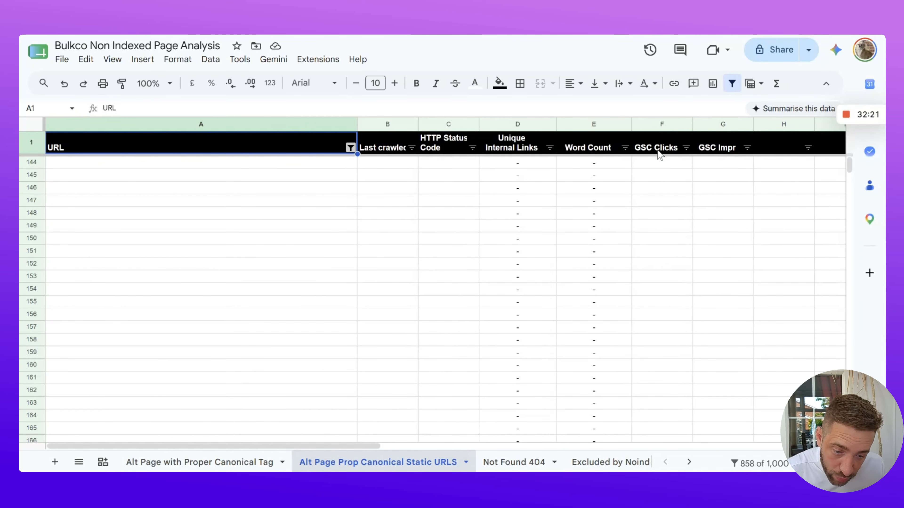
{"action": "left_click_drag", "start_coordinate": [657, 148], "coordinate": [703, 165]}
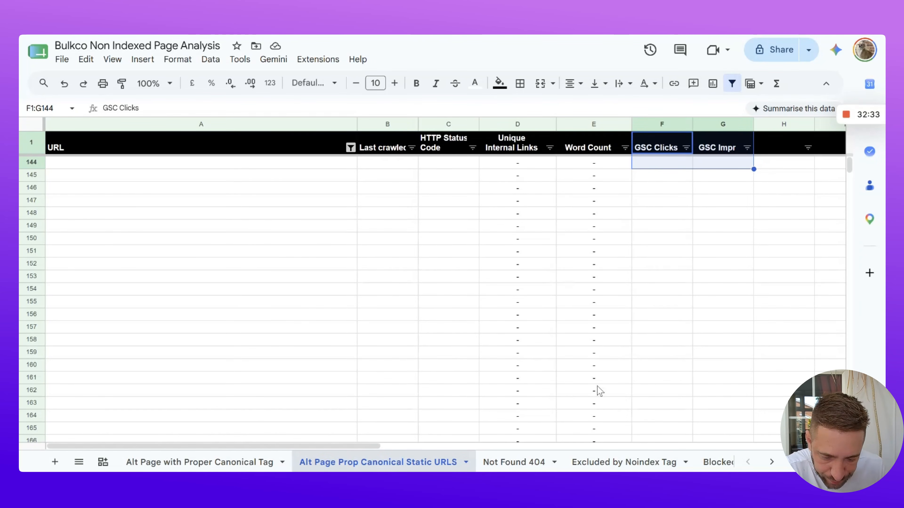
Widen the URL column in the Not Found 404 sheet and examine the HTTP Status Code values against the last crawled dates
{"action": "left_click", "coordinate": [526, 461]}
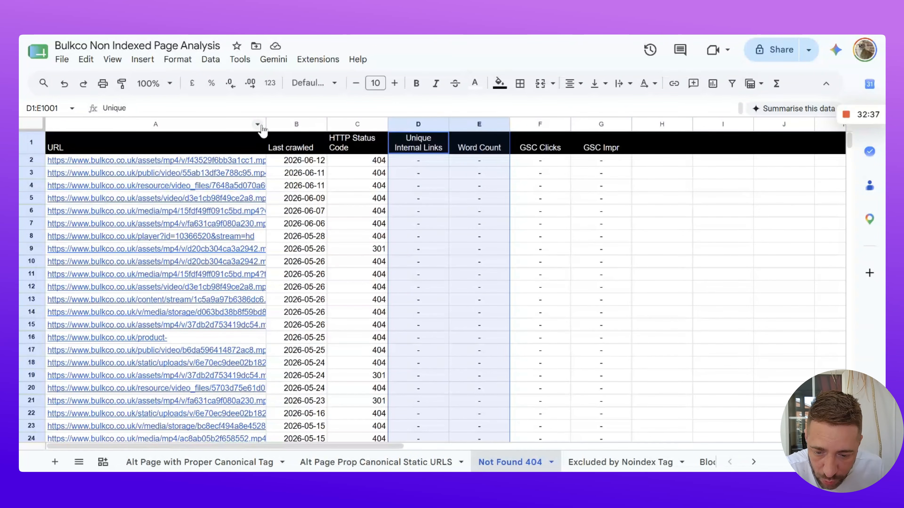
{"action": "left_click_drag", "start_coordinate": [266, 124], "coordinate": [288, 124]}
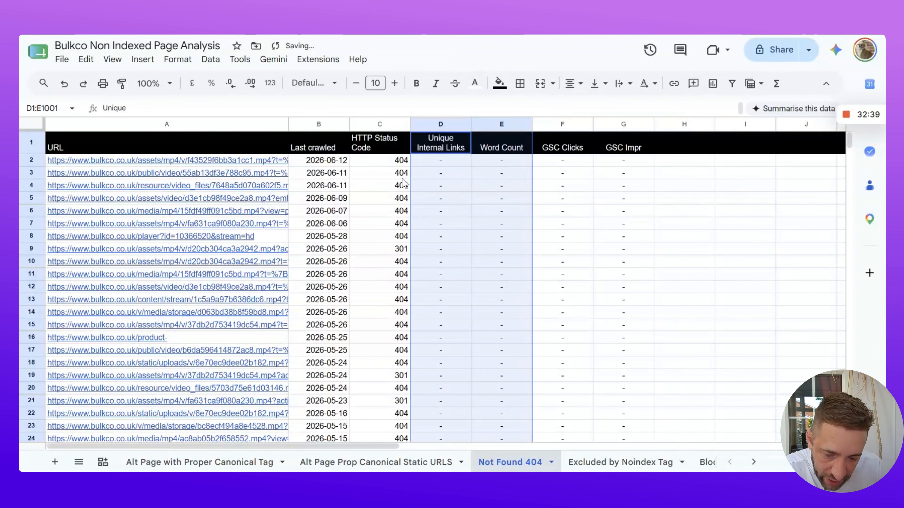
{"action": "left_click_drag", "start_coordinate": [402, 198], "coordinate": [393, 266]}
{"action": "left_click", "coordinate": [375, 250]}
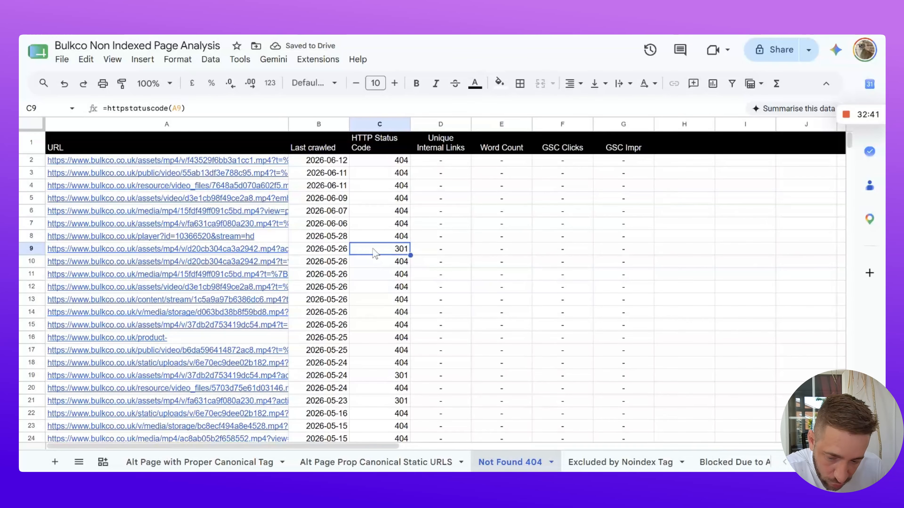
{"action": "left_click", "coordinate": [298, 250], "text": "shift"}
{"action": "scroll", "coordinate": [389, 265], "scroll_direction": "down", "scroll_amount": 5}
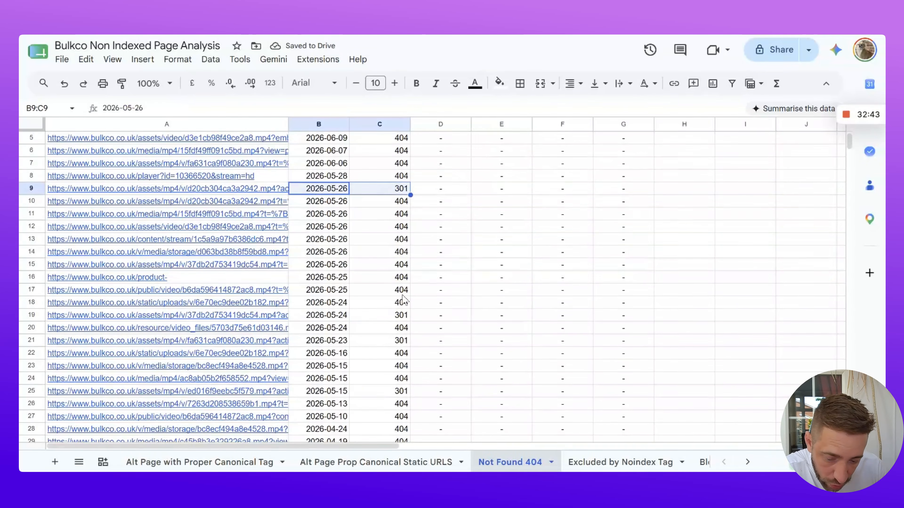
Freeze the header row of the Not Found 404 sheet and create a filter on it
{"action": "left_click_drag", "start_coordinate": [389, 271], "coordinate": [271, 272]}
{"action": "scroll", "coordinate": [271, 279], "scroll_direction": "up", "scroll_amount": 5}
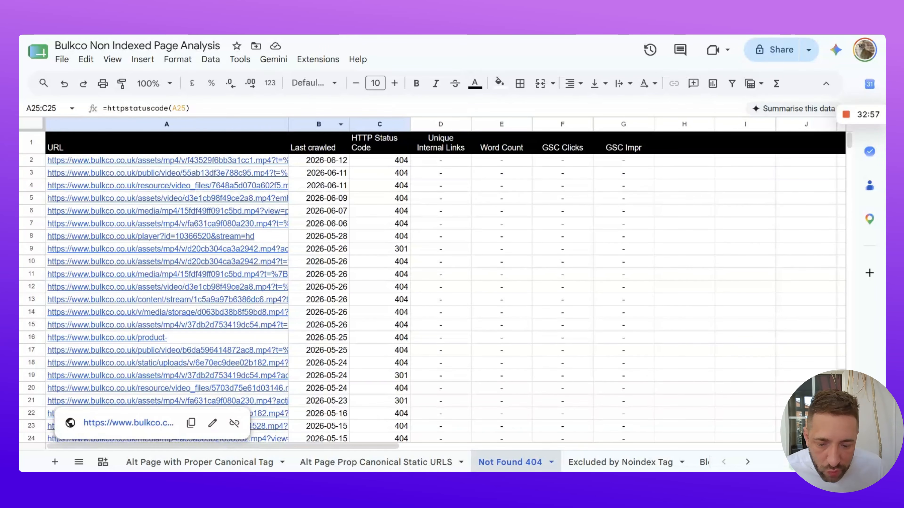
{"action": "left_click", "coordinate": [33, 144]}
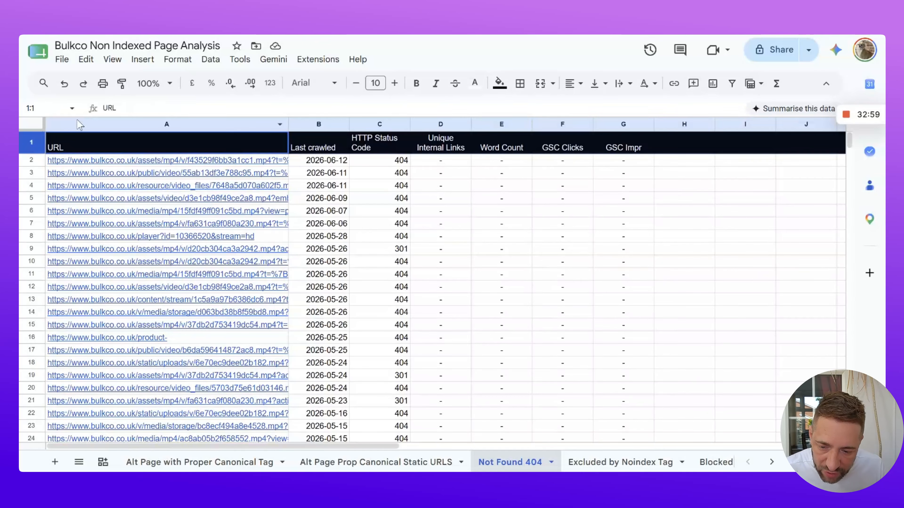
{"action": "left_click", "coordinate": [113, 59]}
{"action": "mouse_move", "coordinate": [195, 99]}
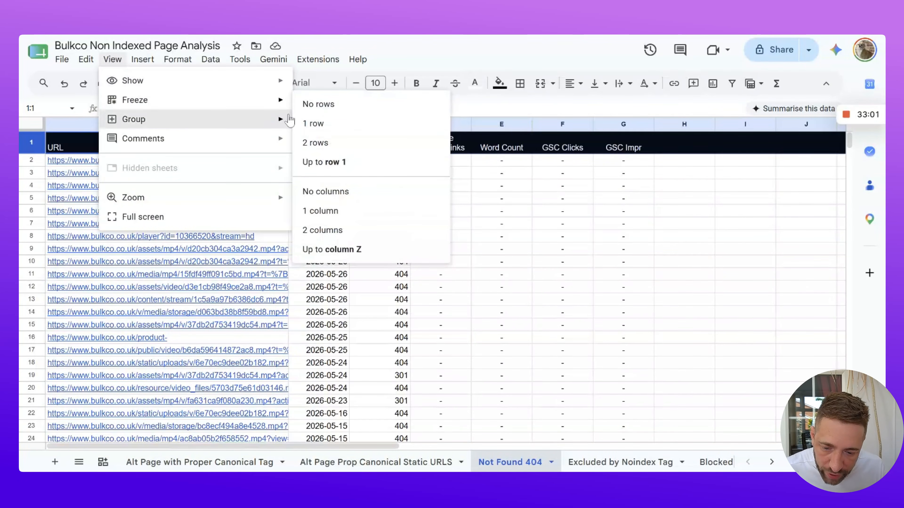
{"action": "left_click", "coordinate": [297, 123]}
{"action": "left_click", "coordinate": [210, 59]}
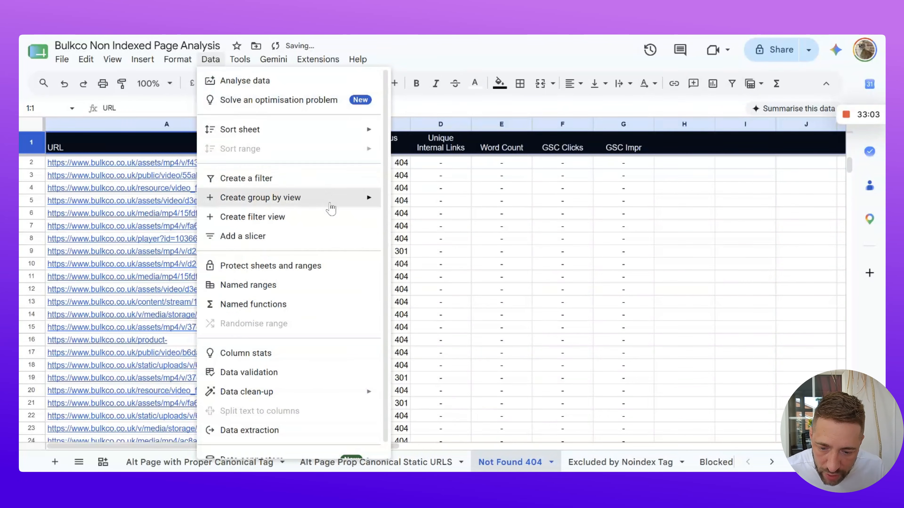
{"action": "left_click", "coordinate": [322, 179]}
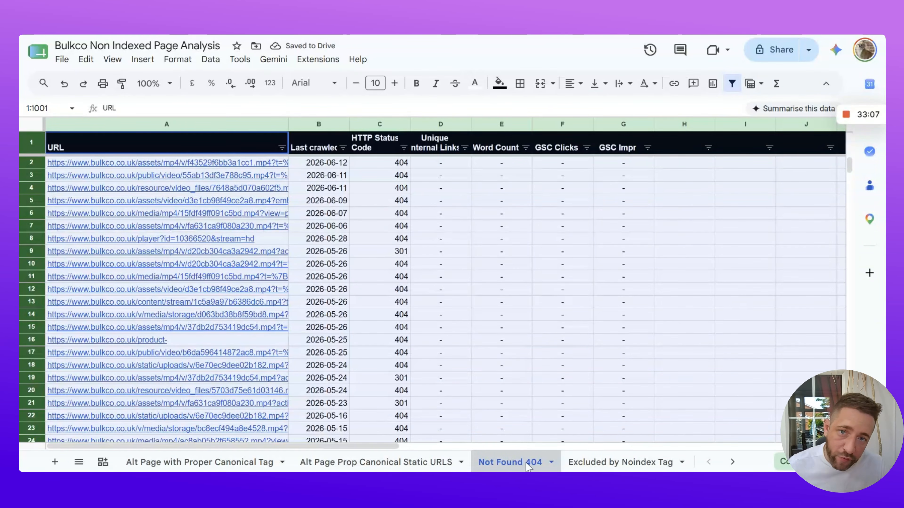
{"action": "right_click", "coordinate": [533, 464]}
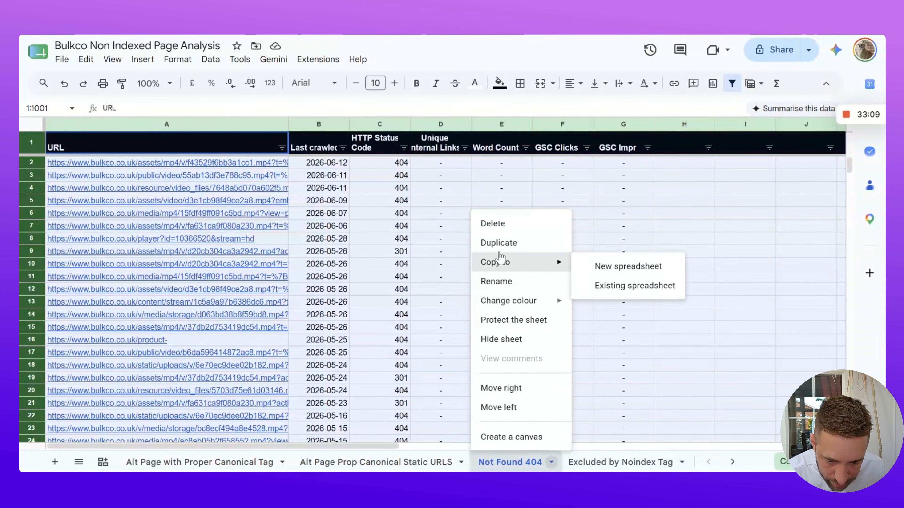
{"action": "left_click", "coordinate": [499, 242]}
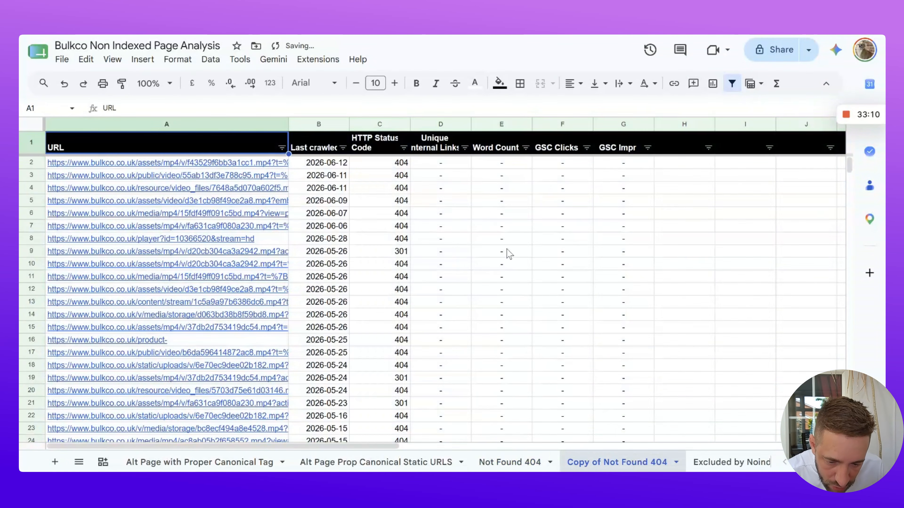
{"action": "double_click", "coordinate": [620, 456]}
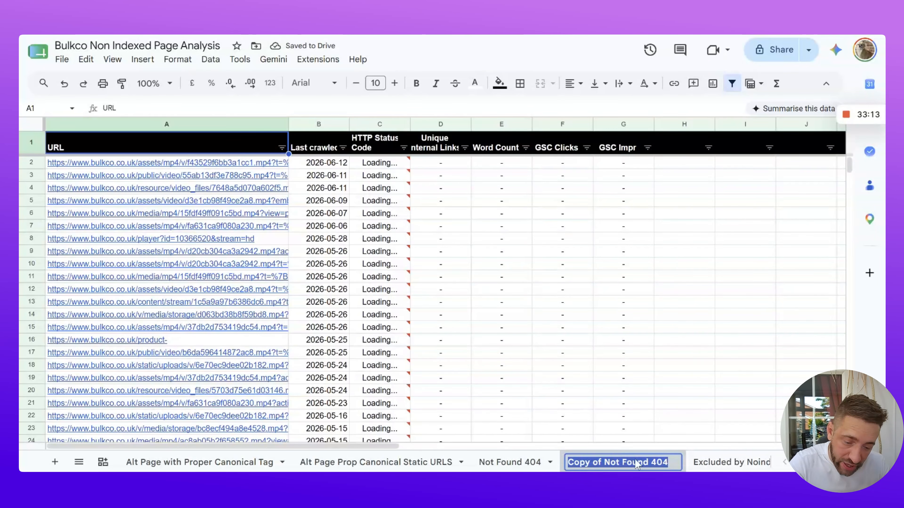
{"action": "left_click", "coordinate": [637, 405]}
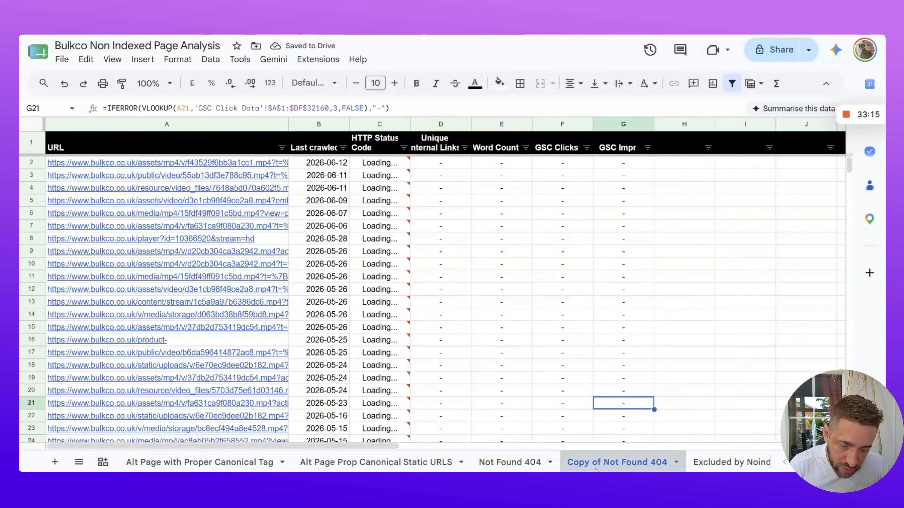
{"action": "right_click", "coordinate": [639, 461]}
{"action": "left_click", "coordinate": [605, 231]}
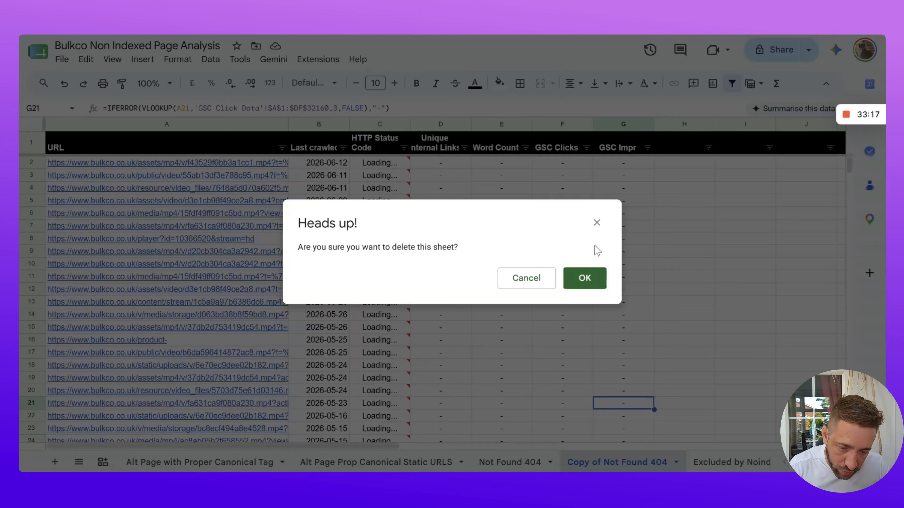
{"action": "left_click", "coordinate": [587, 279]}
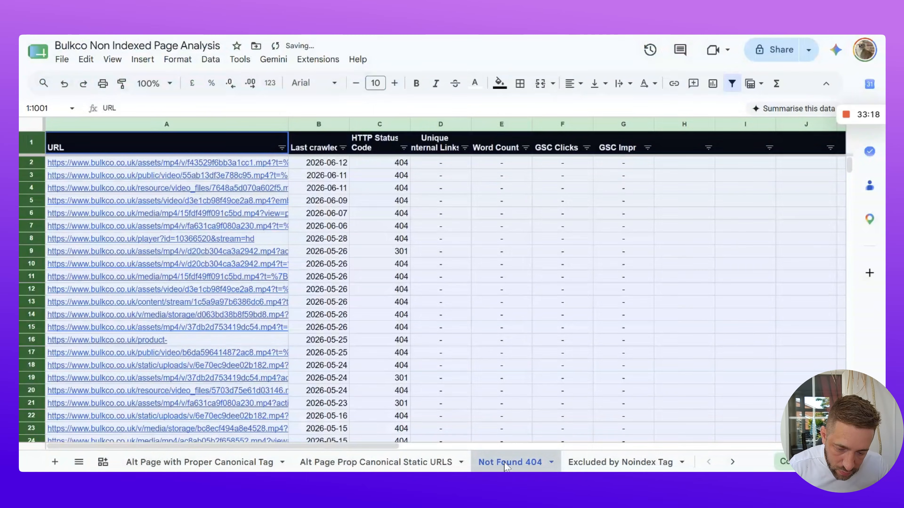
Replace the HTTP Status Code column's formulas in the Not Found 404 sheet with their values only
{"action": "left_click", "coordinate": [363, 123]}
{"action": "key", "text": "ctrl+c"}
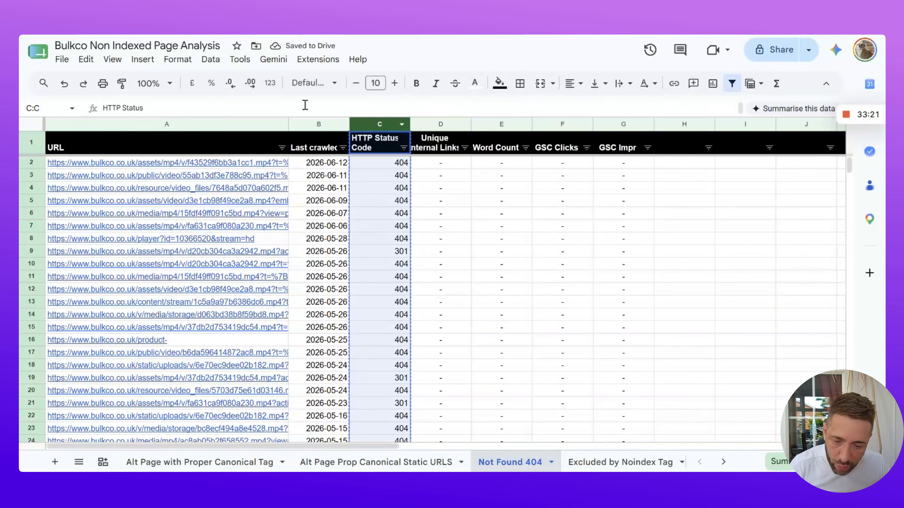
{"action": "left_click", "coordinate": [86, 59]}
{"action": "mouse_move", "coordinate": [211, 188]}
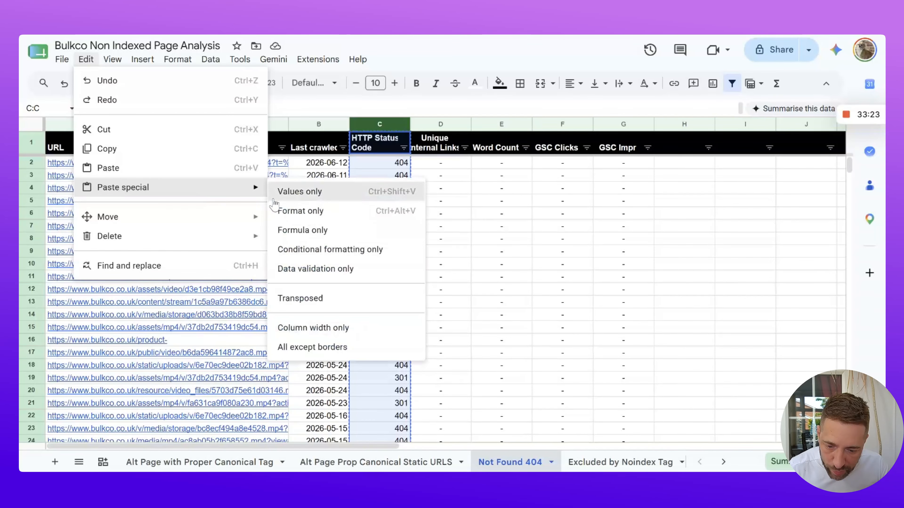
{"action": "left_click", "coordinate": [285, 193]}
Duplicate the Not Found 404 sheet and rename the copy as "Not Found ACTUAL 404s"
{"action": "left_click", "coordinate": [551, 462]}
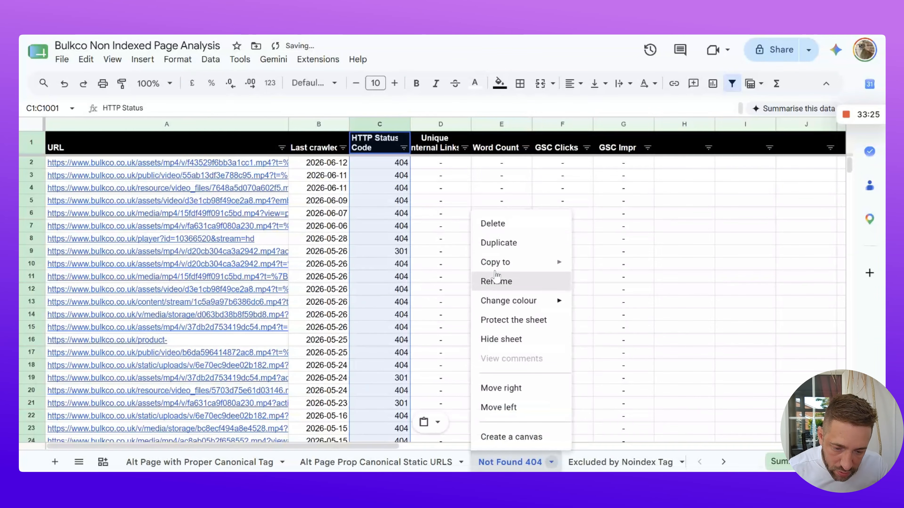
{"action": "left_click", "coordinate": [498, 242]}
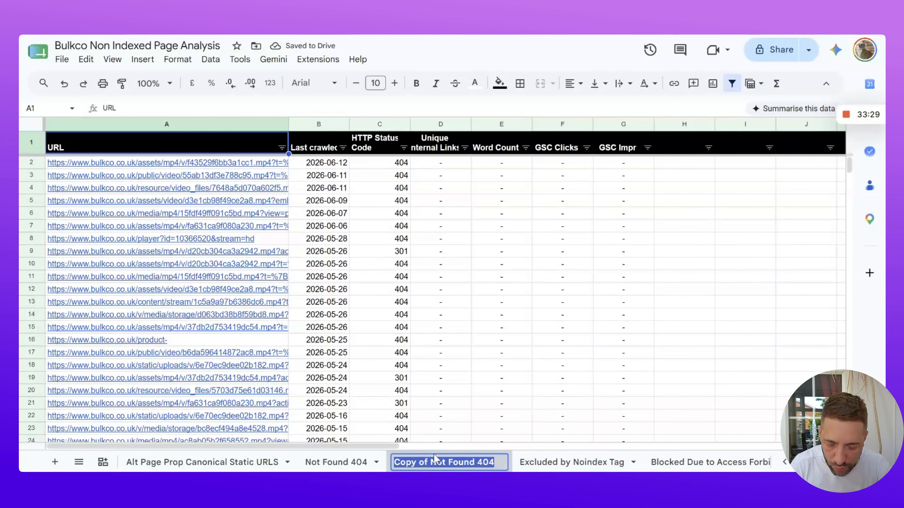
{"action": "double_click", "coordinate": [438, 462]}
{"action": "type", "text": "Not F"}
{"action": "type", "text": "ound "}
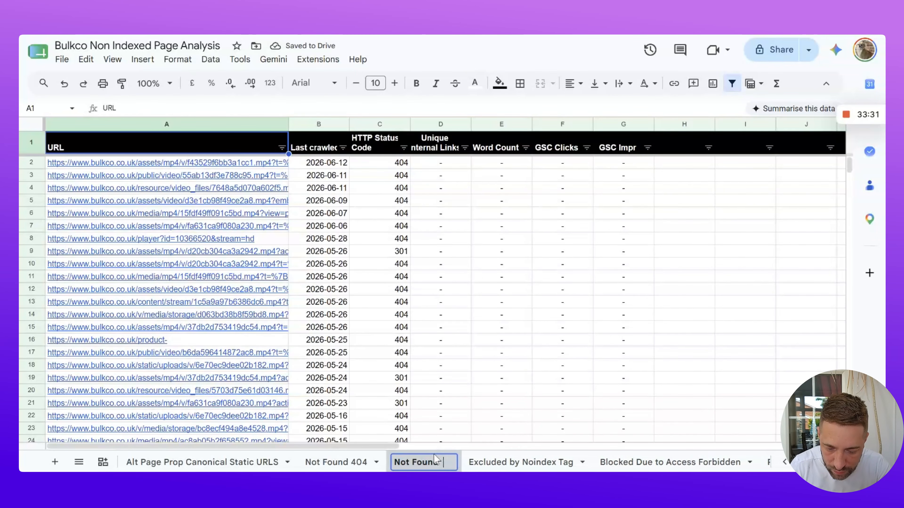
{"action": "type", "text": "ACTUAL 404"}
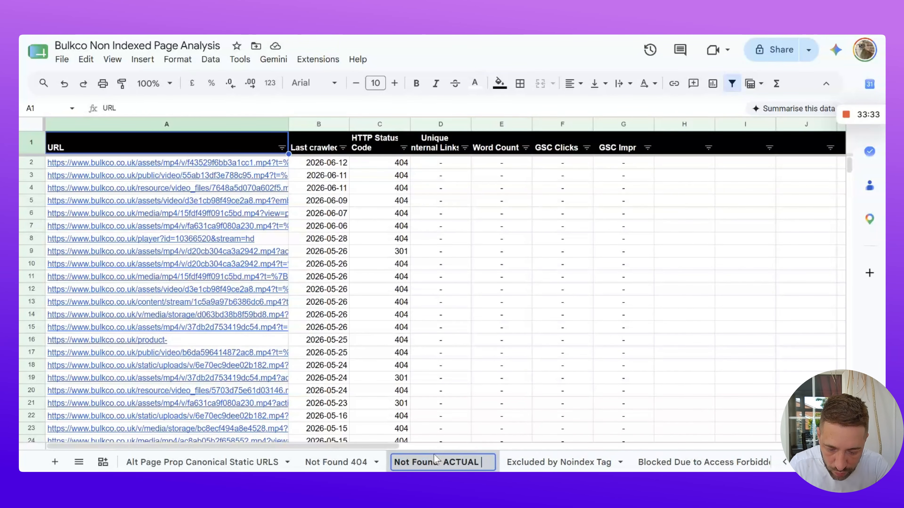
{"action": "key", "text": "BackSpace"}
{"action": "type", "text": "4s"}
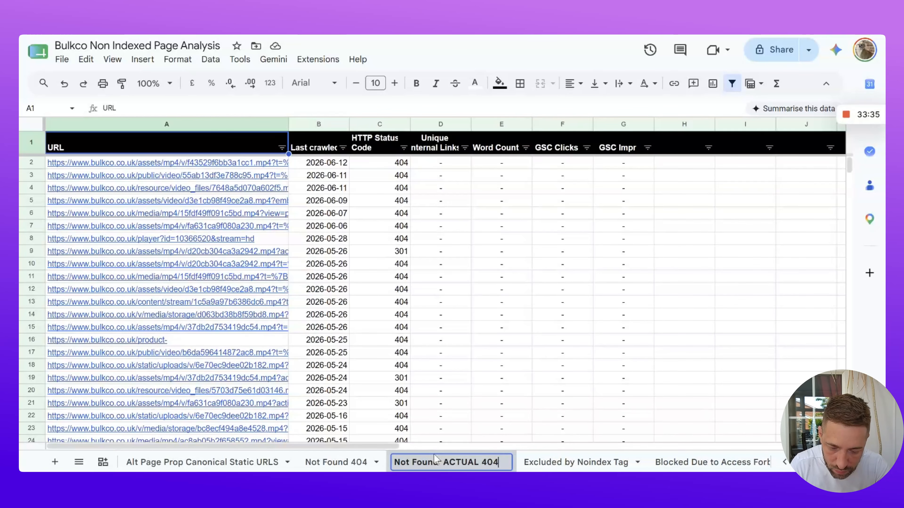
{"action": "key", "text": "Return"}
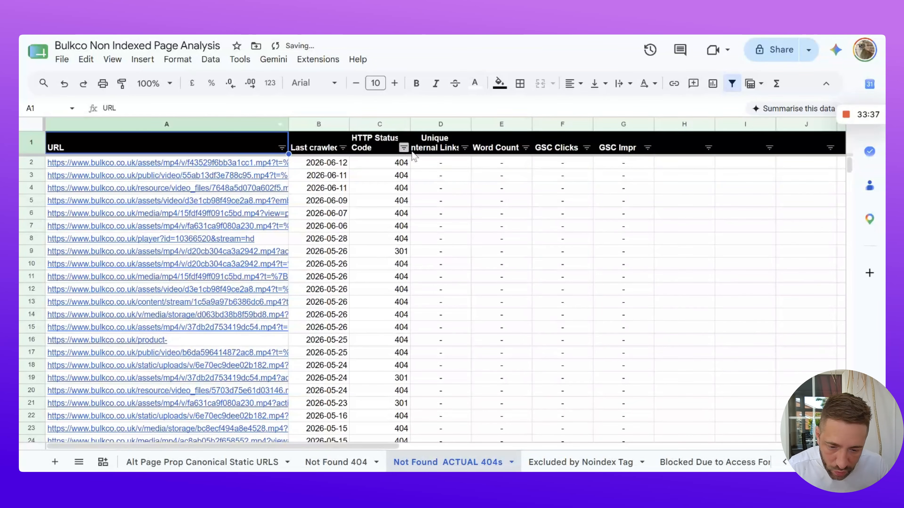
Filter the HTTP Status Code column of the actual 404s sheet to show only 404, excluding blanks and 301
{"action": "left_click", "coordinate": [403, 147]}
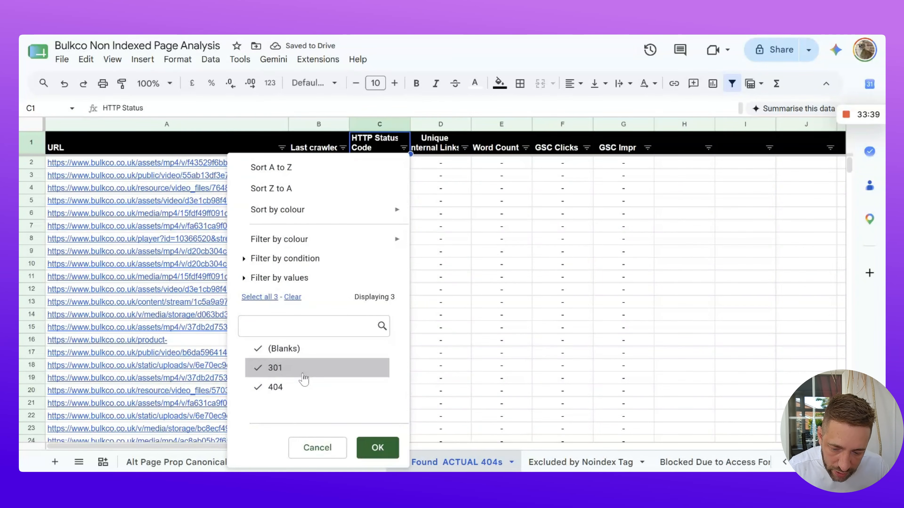
{"action": "left_click", "coordinate": [300, 372]}
{"action": "left_click", "coordinate": [301, 367]}
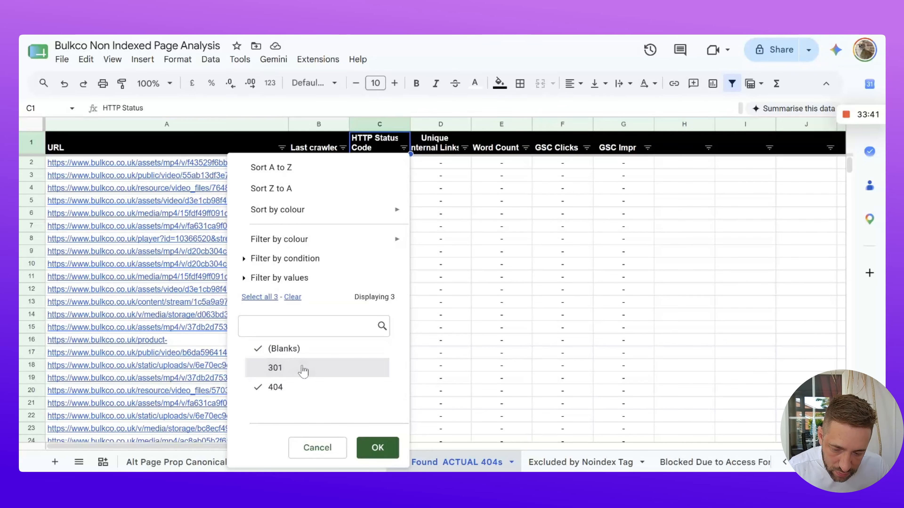
{"action": "left_click", "coordinate": [306, 350]}
{"action": "left_click", "coordinate": [308, 369]}
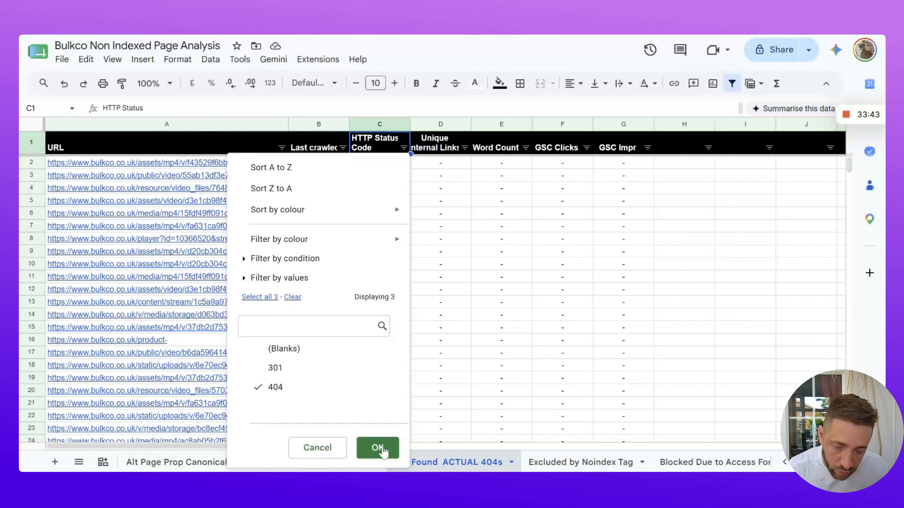
{"action": "left_click", "coordinate": [378, 447]}
{"action": "scroll", "coordinate": [399, 288], "scroll_direction": "down", "scroll_amount": 5}
{"action": "scroll", "coordinate": [396, 284], "scroll_direction": "up", "scroll_amount": 5}
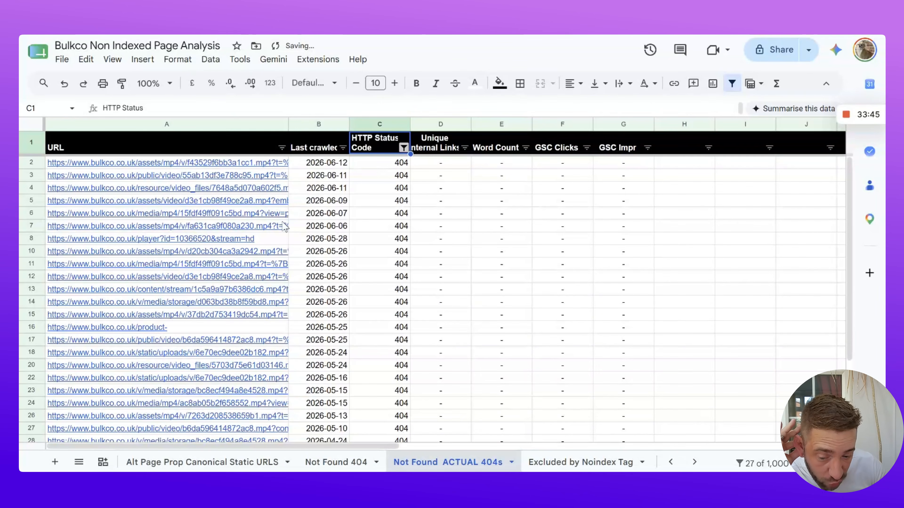
Check the internal links, word count and GSC columns of the filtered rows, and copy the URLs in A2:A32
{"action": "left_click_drag", "start_coordinate": [441, 164], "coordinate": [621, 407]}
{"action": "scroll", "coordinate": [609, 351], "scroll_direction": "up", "scroll_amount": 3}
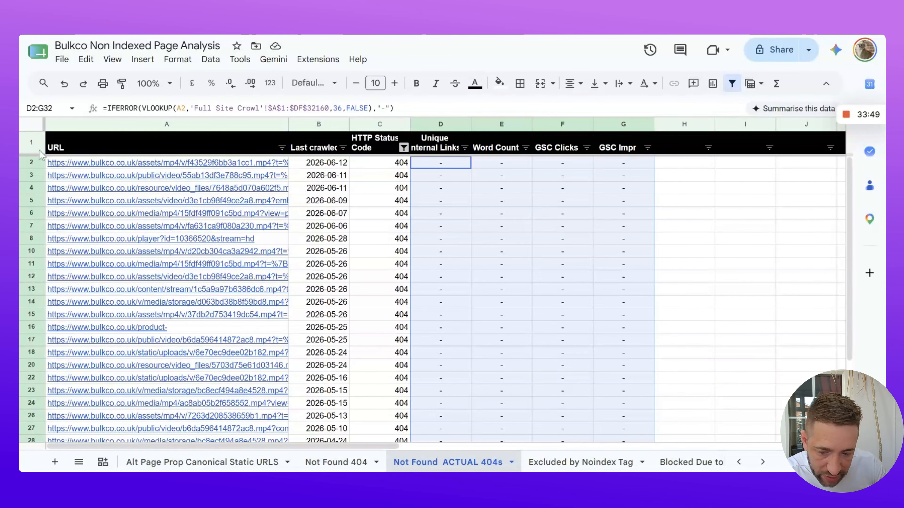
{"action": "left_click_drag", "start_coordinate": [258, 167], "coordinate": [265, 441]}
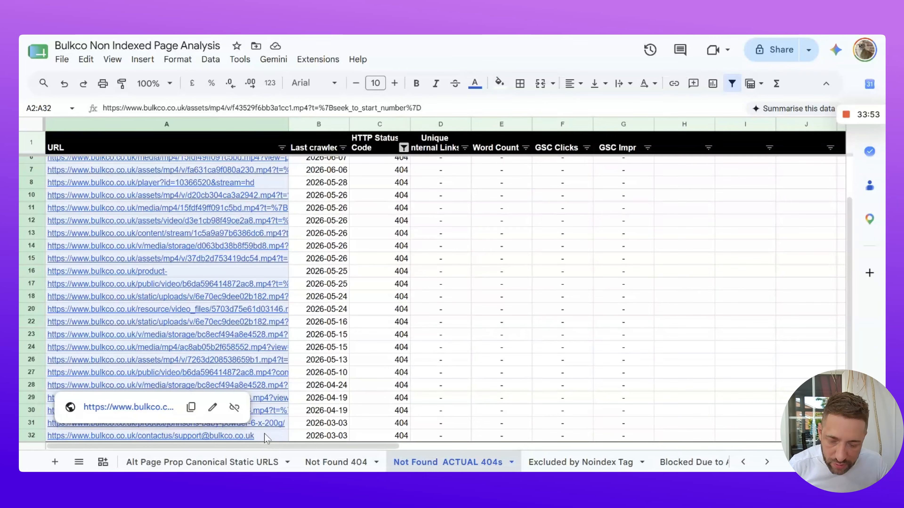
{"action": "key", "text": "ctrl+c"}
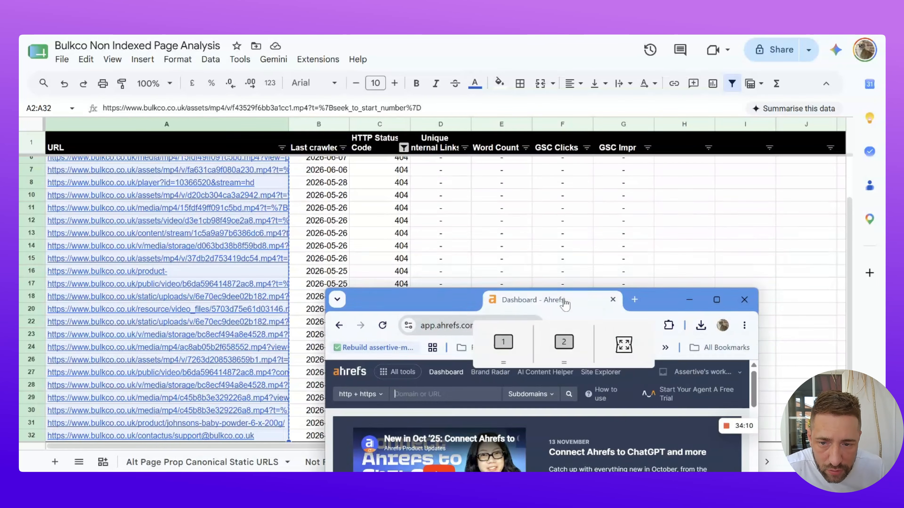
Switch to Ahrefs in a maximised browser window and open the Batch Analysis tool
{"action": "left_click_drag", "start_coordinate": [564, 301], "coordinate": [543, 47]}
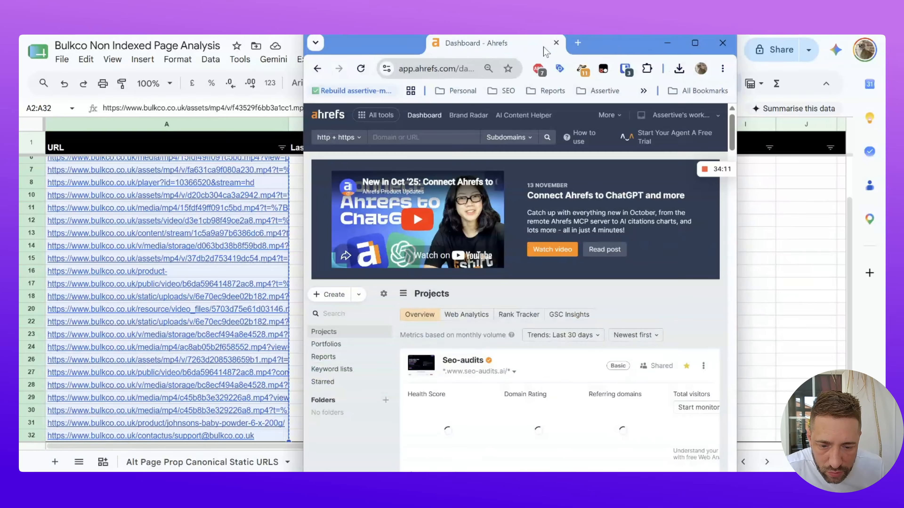
{"action": "double_click", "coordinate": [575, 44]}
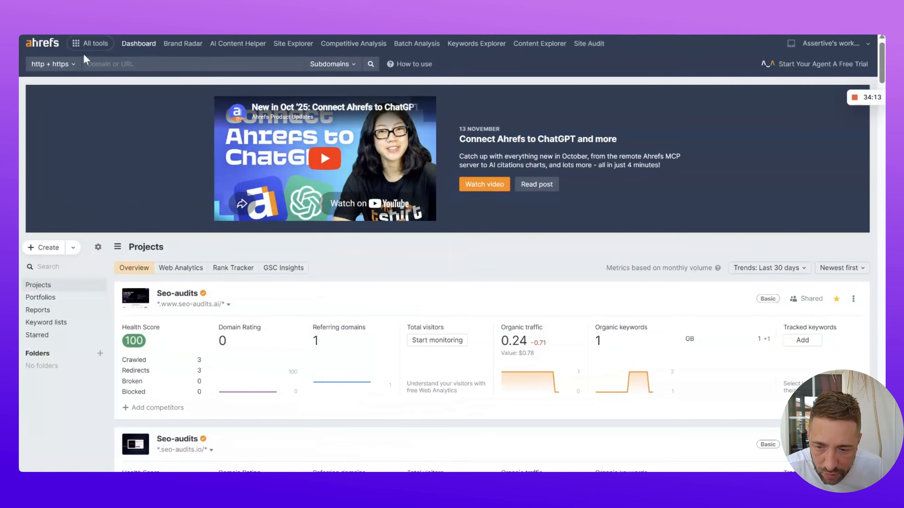
{"action": "left_click", "coordinate": [85, 43]}
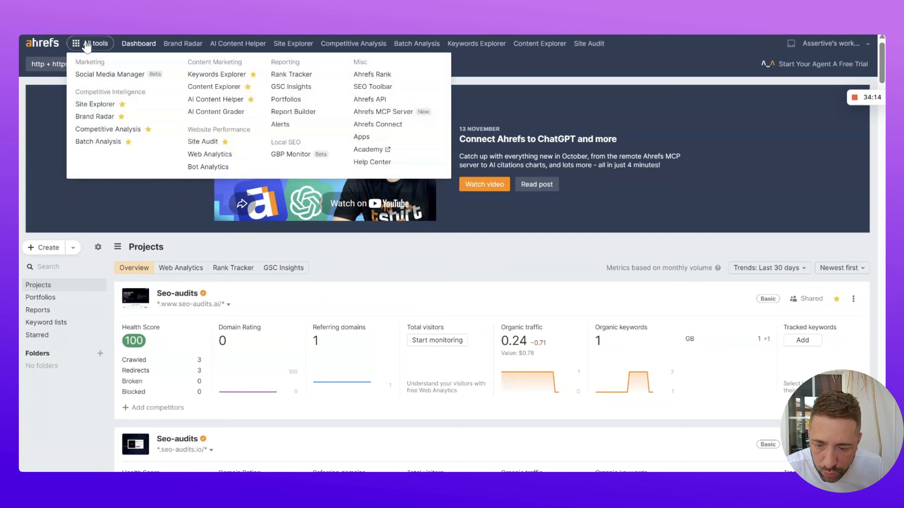
{"action": "left_click", "coordinate": [105, 144]}
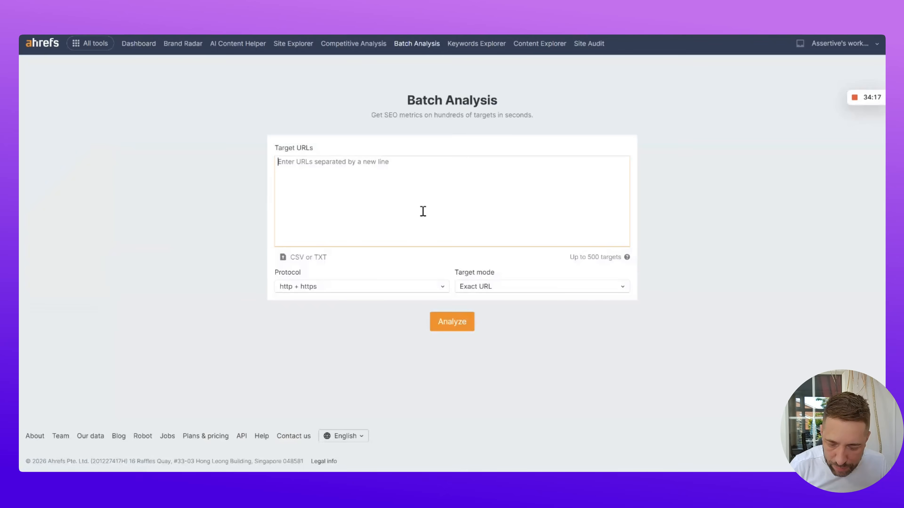
Paste the copied 404 URLs as batch targets, set the target mode to Exact URL and run the analysis
{"action": "key", "text": "ctrl+v"}
{"action": "left_click", "coordinate": [538, 286]}
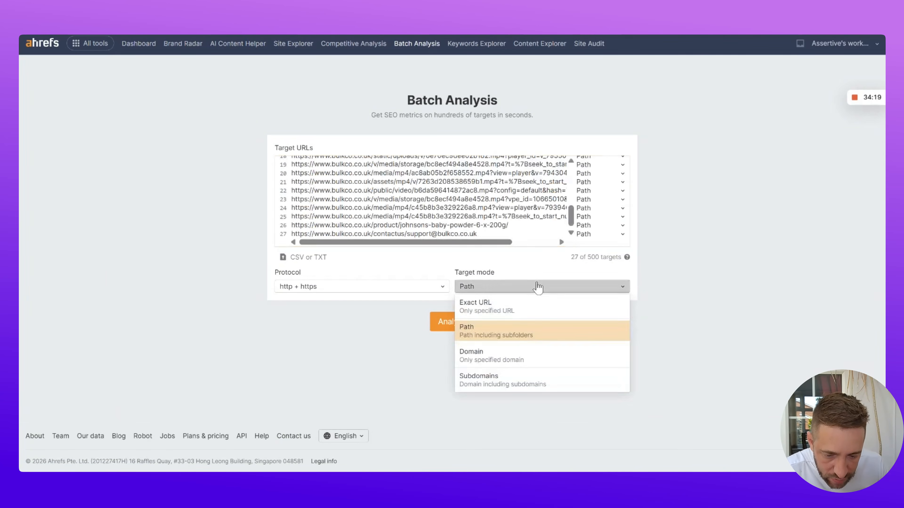
{"action": "left_click", "coordinate": [502, 308]}
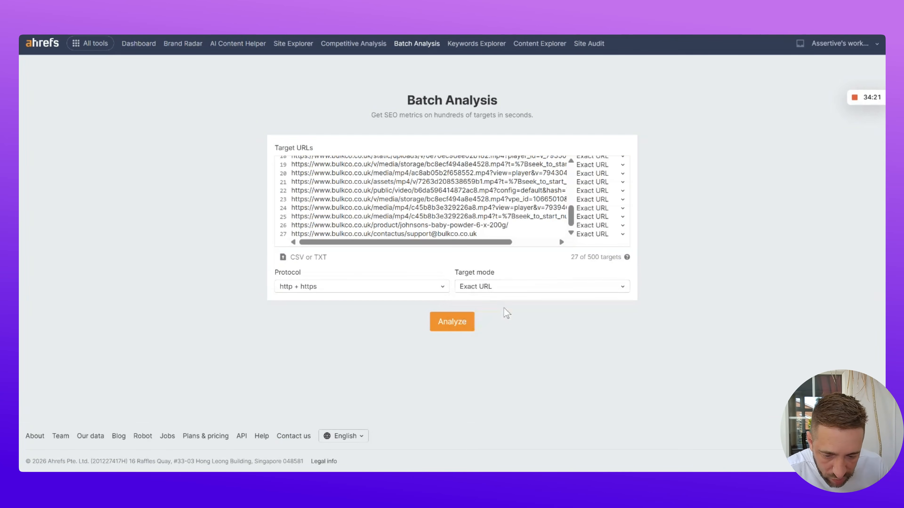
{"action": "left_click", "coordinate": [466, 323]}
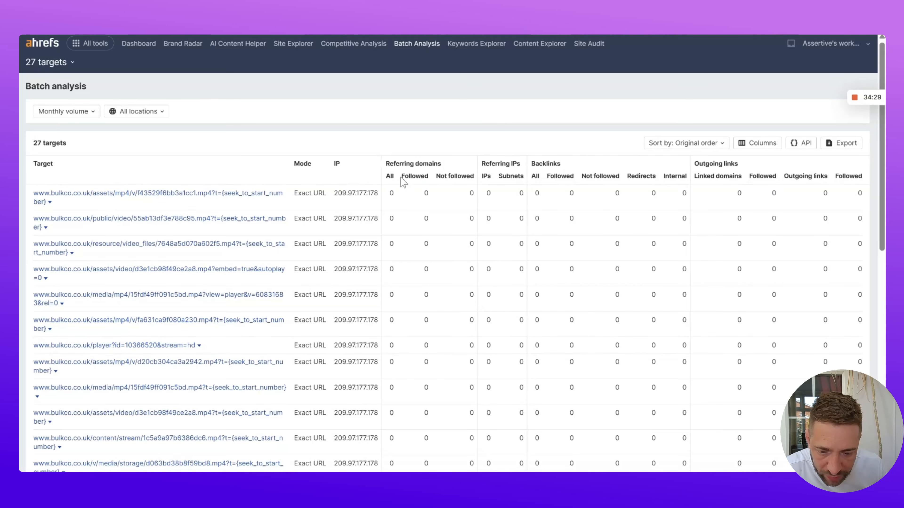
Sort the batch results by followed referring domains and review the backlink metrics of all targets
{"action": "left_click", "coordinate": [415, 177]}
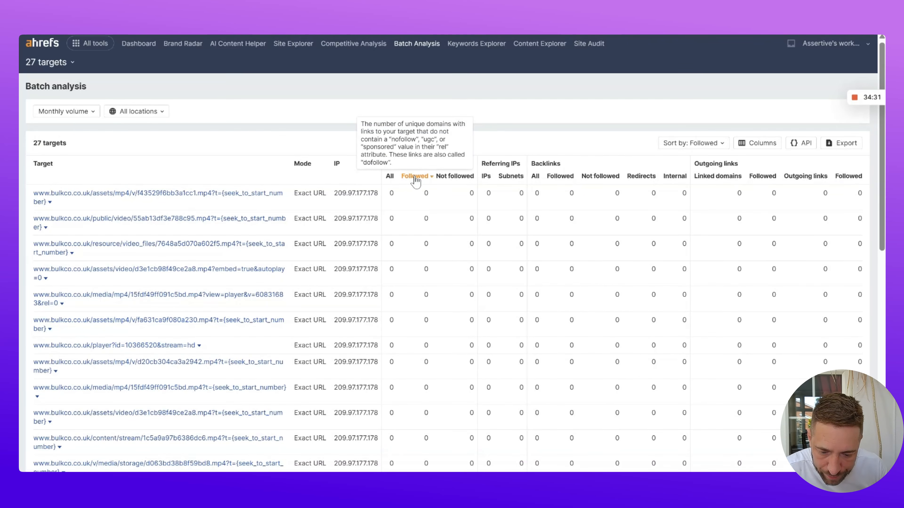
{"action": "scroll", "coordinate": [426, 298], "scroll_direction": "down", "scroll_amount": 5}
{"action": "scroll", "coordinate": [427, 300], "scroll_direction": "up", "scroll_amount": 5}
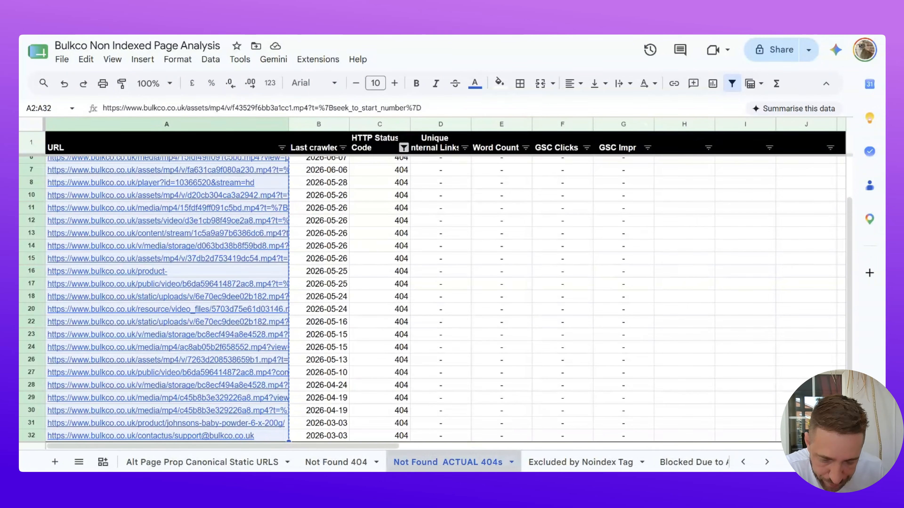
Duplicate the Not Found ACTUAL 404s sheet and rename the copy Not Found 404 Other
{"action": "left_click", "coordinate": [320, 463]}
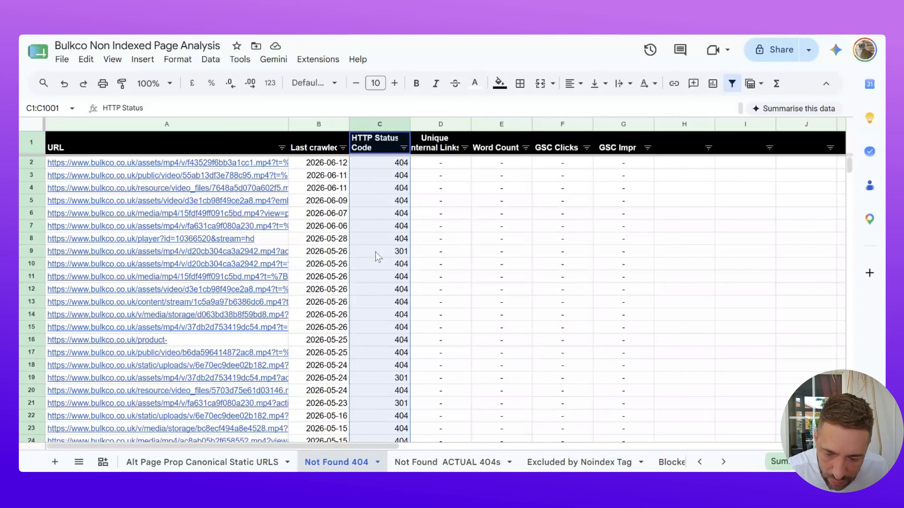
{"action": "right_click", "coordinate": [451, 463]}
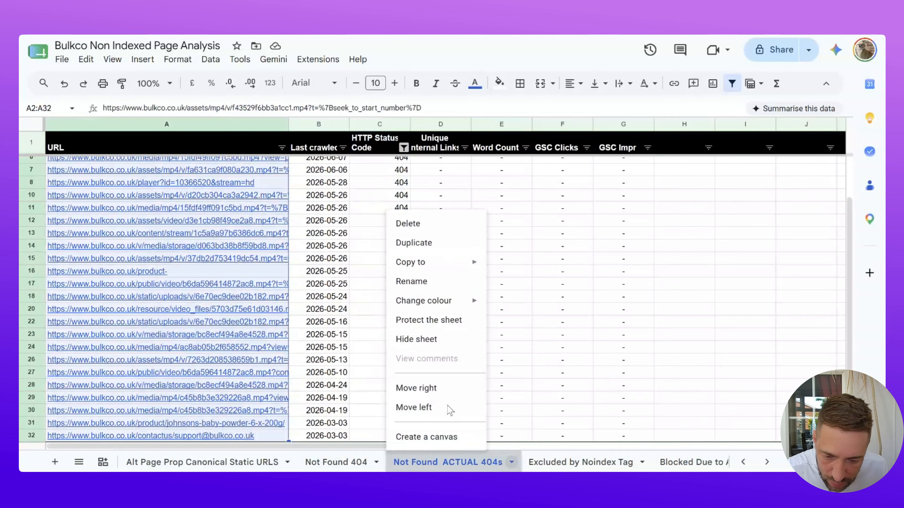
{"action": "left_click", "coordinate": [422, 250]}
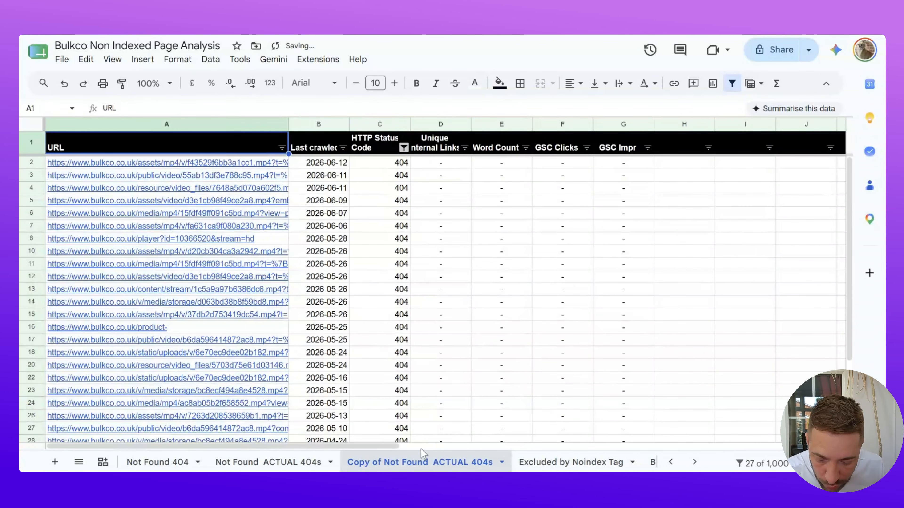
{"action": "double_click", "coordinate": [422, 462]}
{"action": "type", "text": "N"}
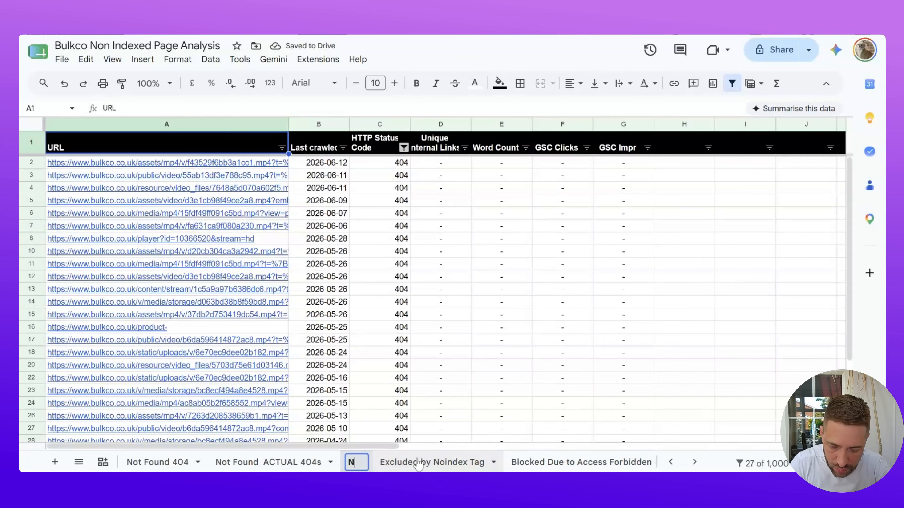
{"action": "type", "text": "ot Found 404"}
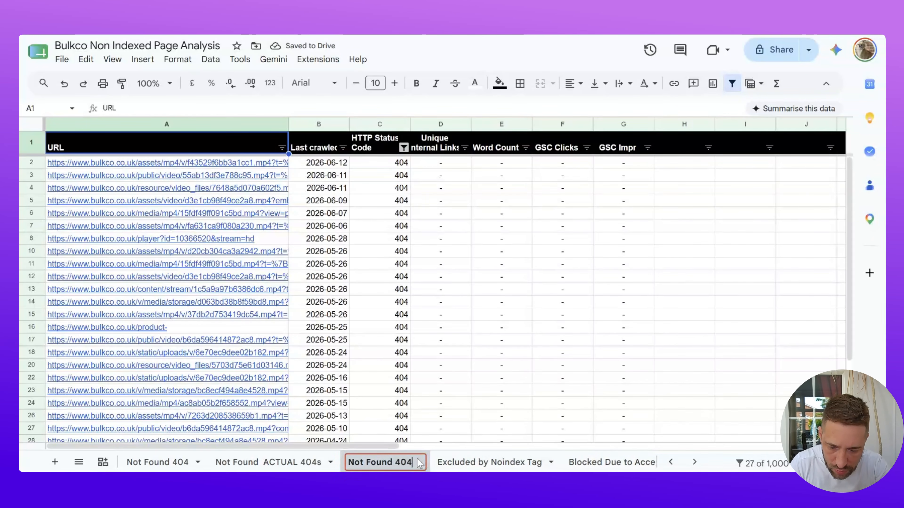
{"action": "type", "text": " Other"}
{"action": "key", "text": "Return"}
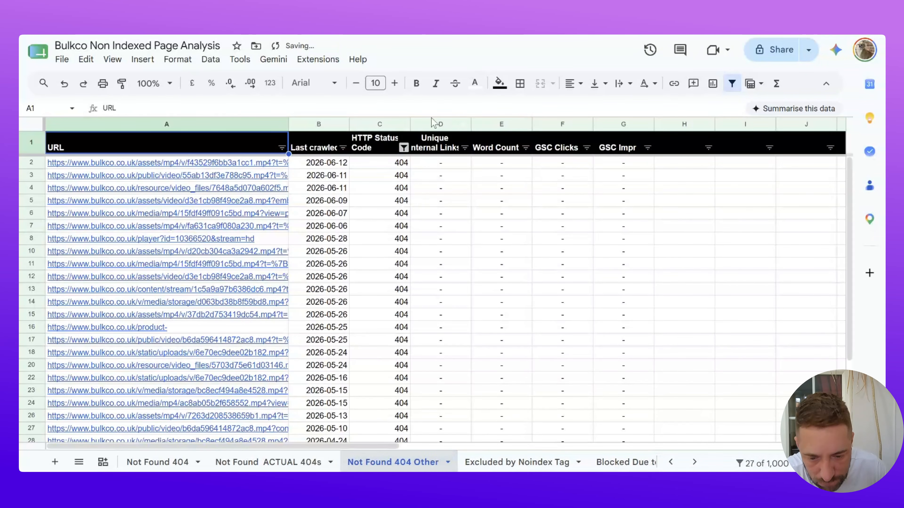
Filter the HTTP Status Code column of the duplicated sheet to show 301 and blank values, excluding 404
{"action": "left_click", "coordinate": [403, 147]}
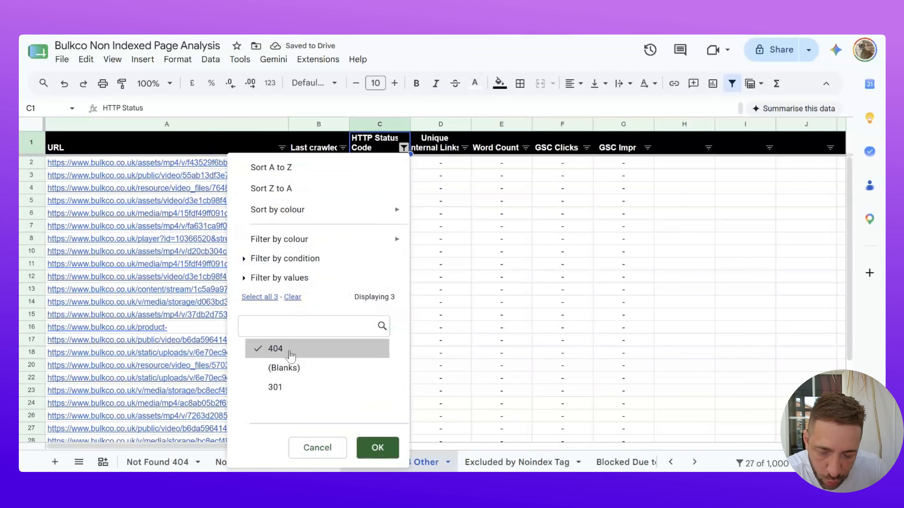
{"action": "left_click", "coordinate": [293, 387]}
{"action": "left_click", "coordinate": [284, 348]}
{"action": "left_click", "coordinate": [288, 368]}
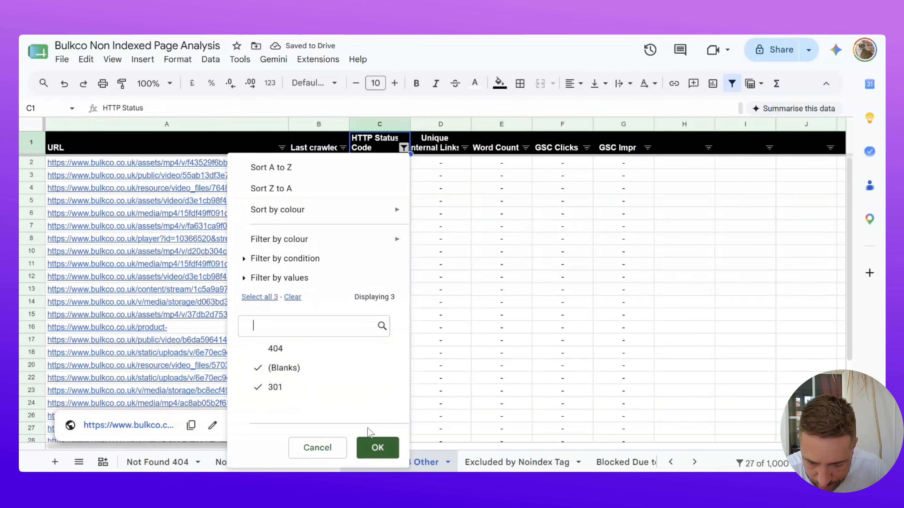
{"action": "left_click", "coordinate": [374, 448]}
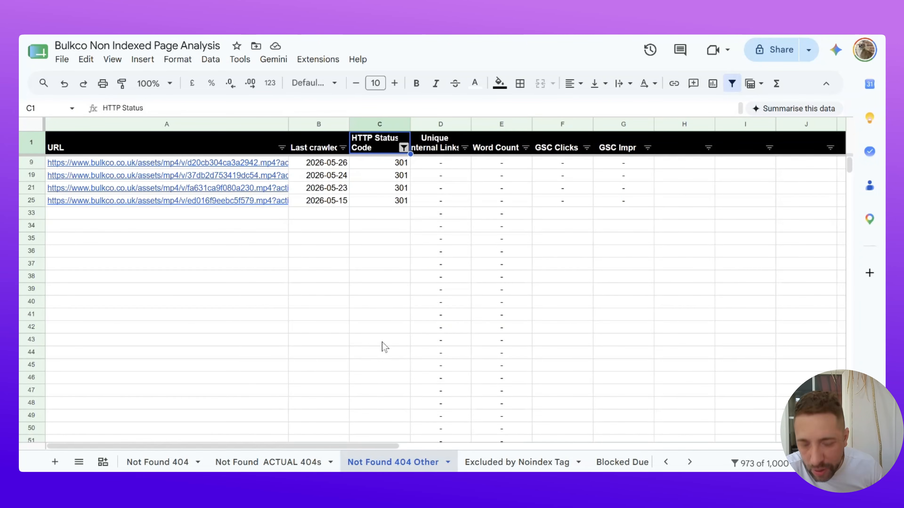
On the Excluded by Noindex Tag sheet, check row 7's metrics and replace the HTTP Status Code formulas with values only
{"action": "left_click", "coordinate": [519, 461]}
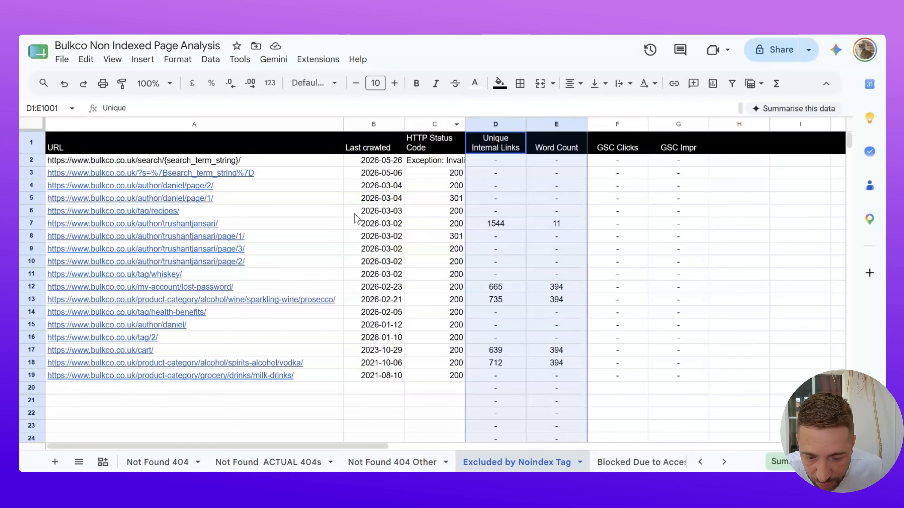
{"action": "left_click_drag", "start_coordinate": [277, 223], "coordinate": [525, 224]}
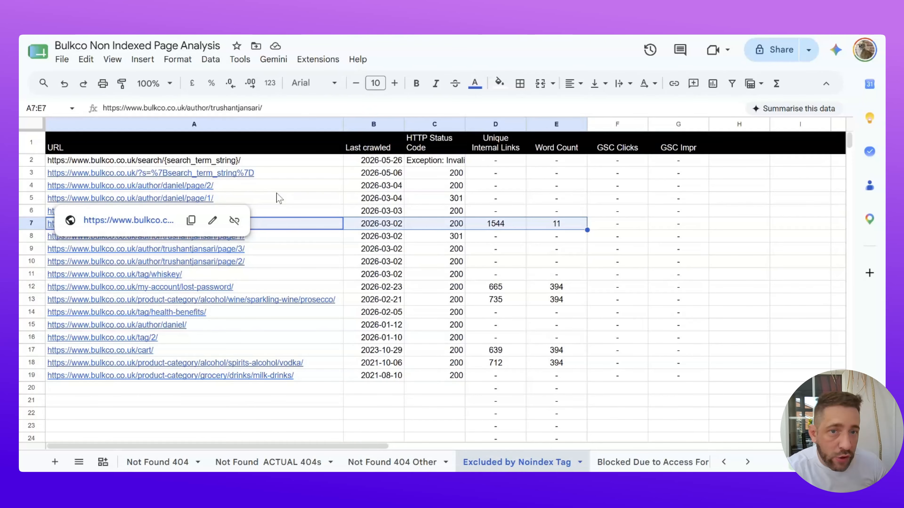
{"action": "left_click", "coordinate": [436, 124]}
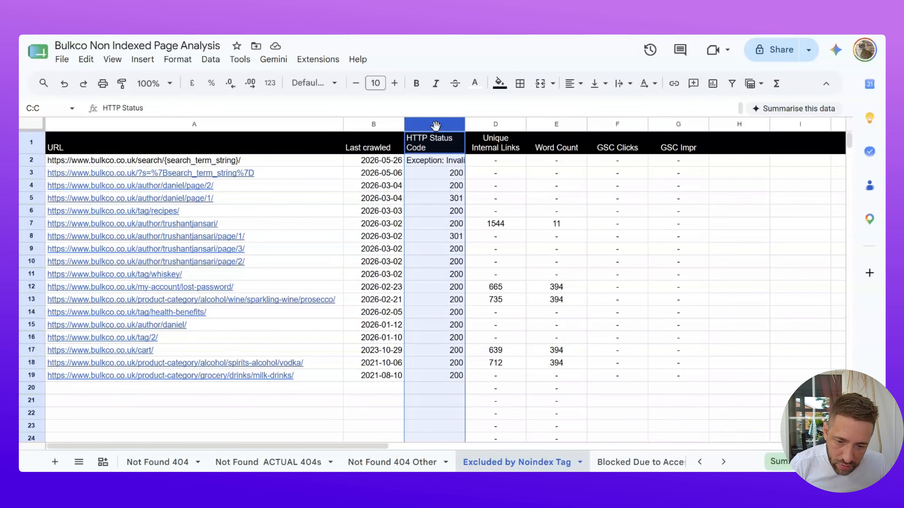
{"action": "key", "text": "ctrl+c"}
{"action": "left_click", "coordinate": [86, 59]}
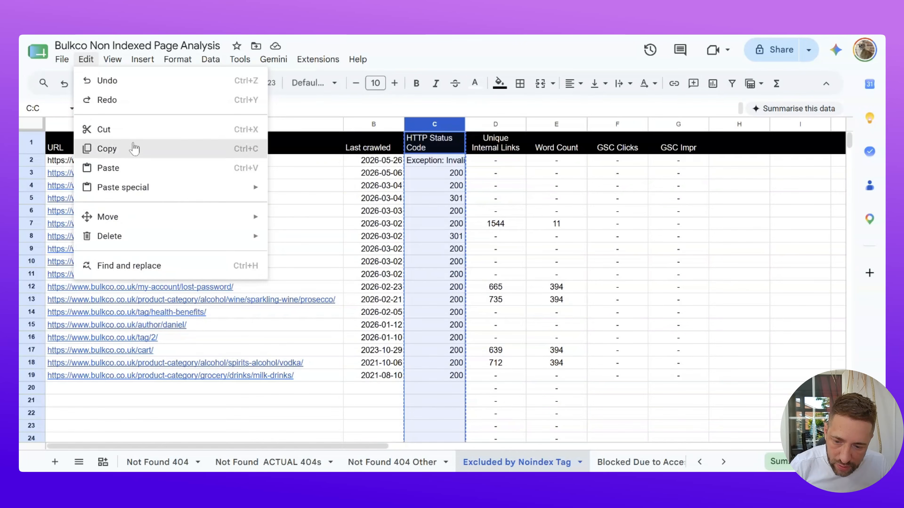
{"action": "left_click", "coordinate": [307, 195]}
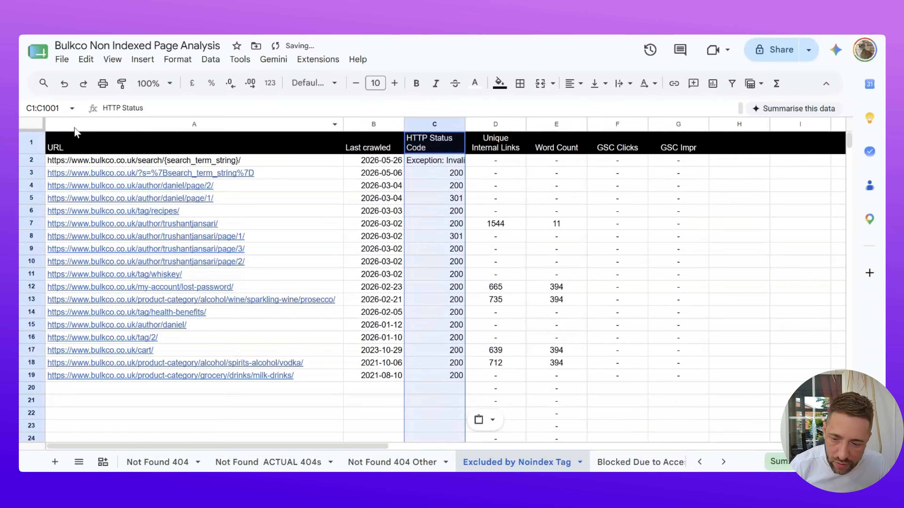
Freeze the header row of the Excluded by Noindex Tag sheet and create a filter on it
{"action": "left_click", "coordinate": [31, 142]}
{"action": "left_click", "coordinate": [112, 59]}
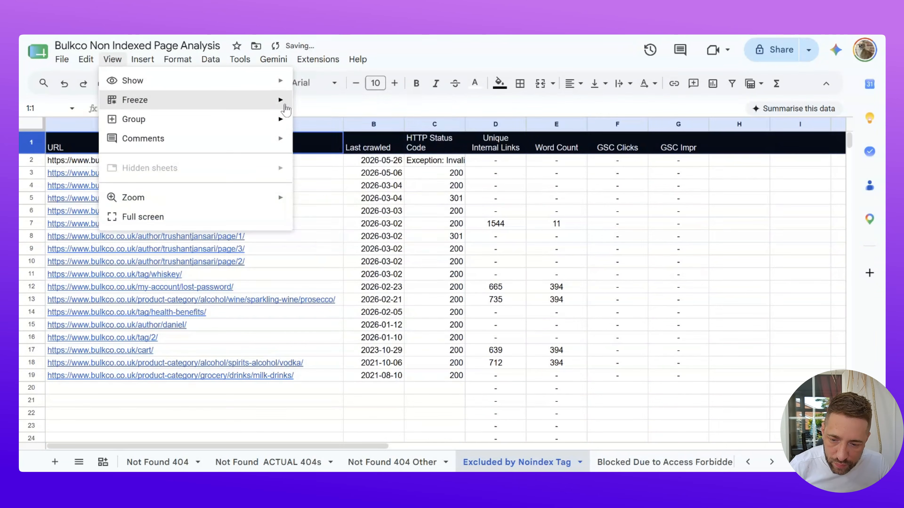
{"action": "mouse_move", "coordinate": [283, 101]}
{"action": "left_click", "coordinate": [393, 128]}
{"action": "left_click", "coordinate": [208, 60]}
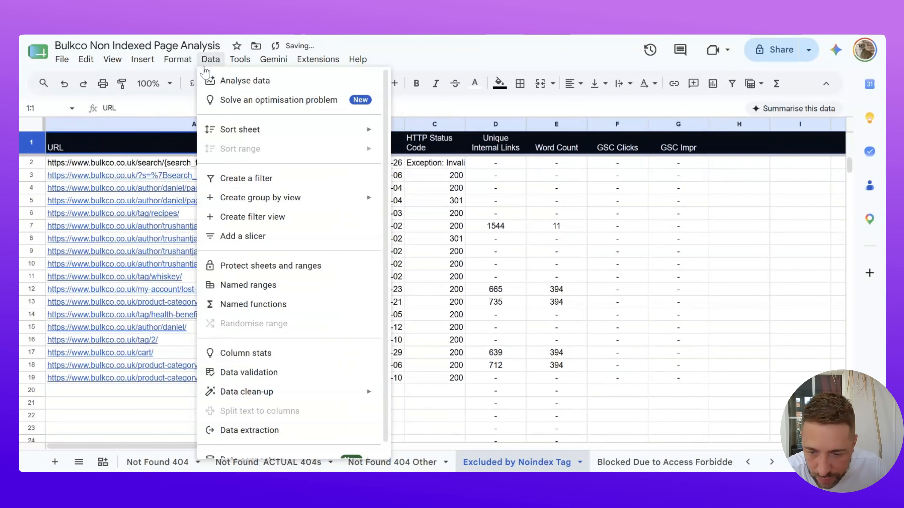
{"action": "left_click", "coordinate": [287, 179]}
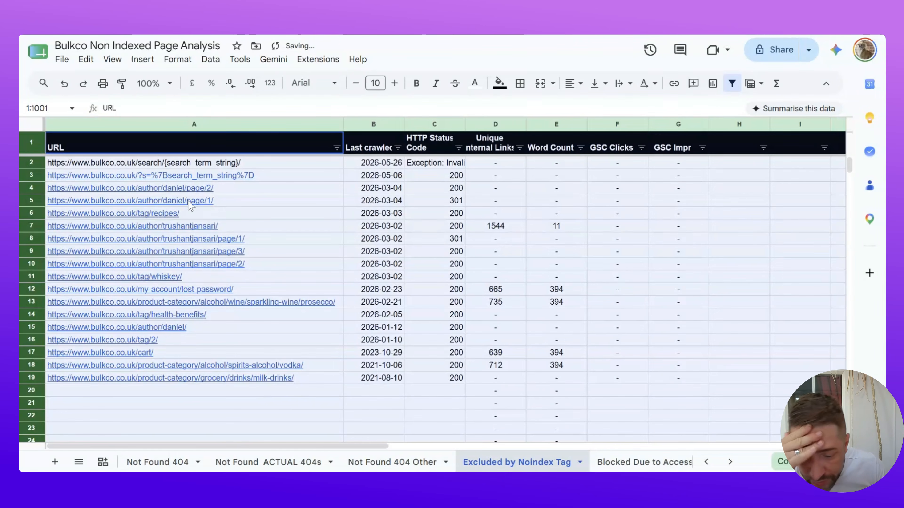
Examine the author, pagination and tag URLs in rows 4 to 8 of the Excluded by Noindex Tag sheet
{"action": "left_click", "coordinate": [307, 231]}
{"action": "left_click", "coordinate": [281, 192]}
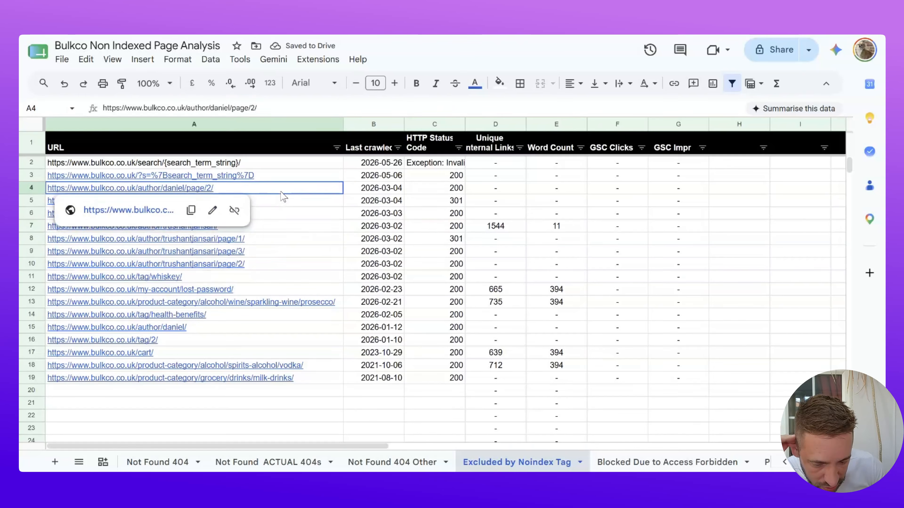
{"action": "left_click_drag", "start_coordinate": [281, 192], "coordinate": [282, 202]}
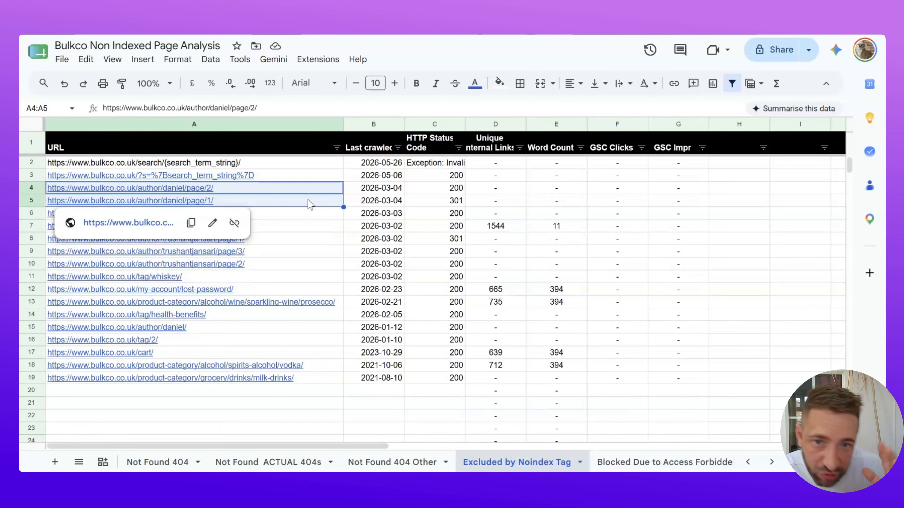
{"action": "left_click", "coordinate": [297, 214]}
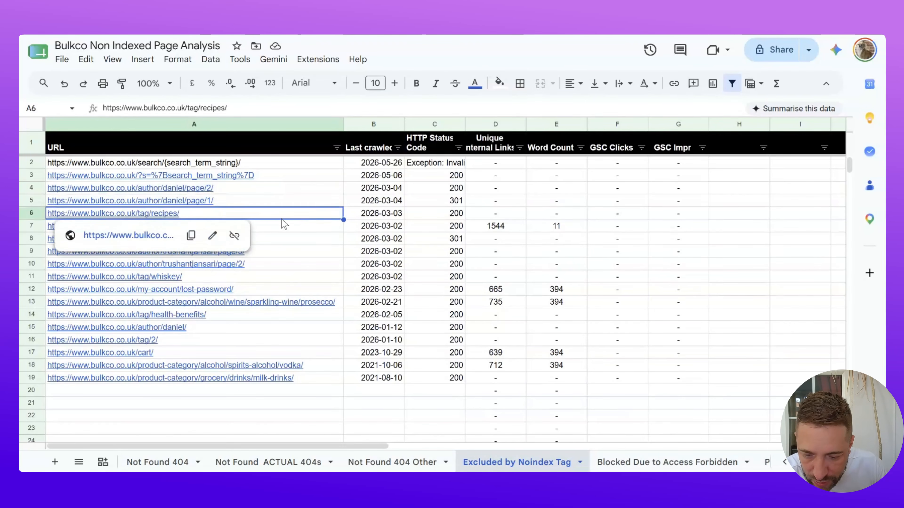
{"action": "left_click", "coordinate": [288, 228]}
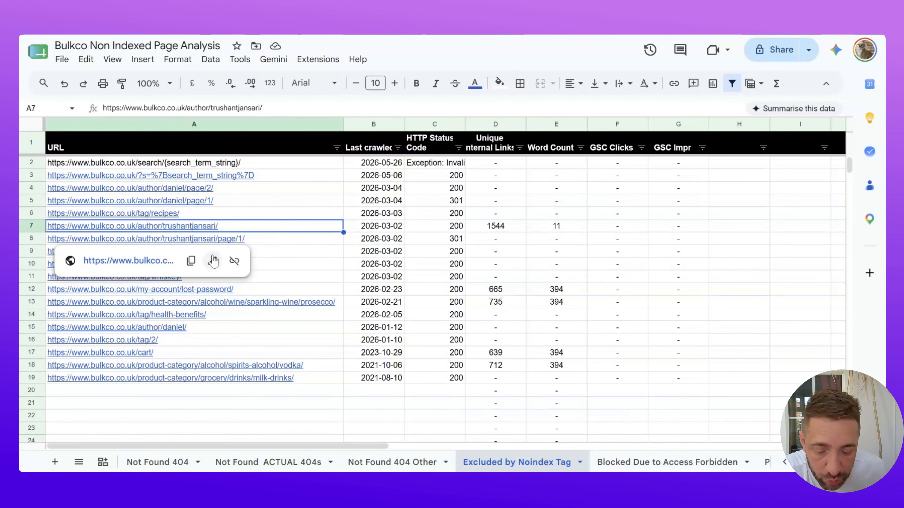
{"action": "mouse_move", "coordinate": [342, 328]}
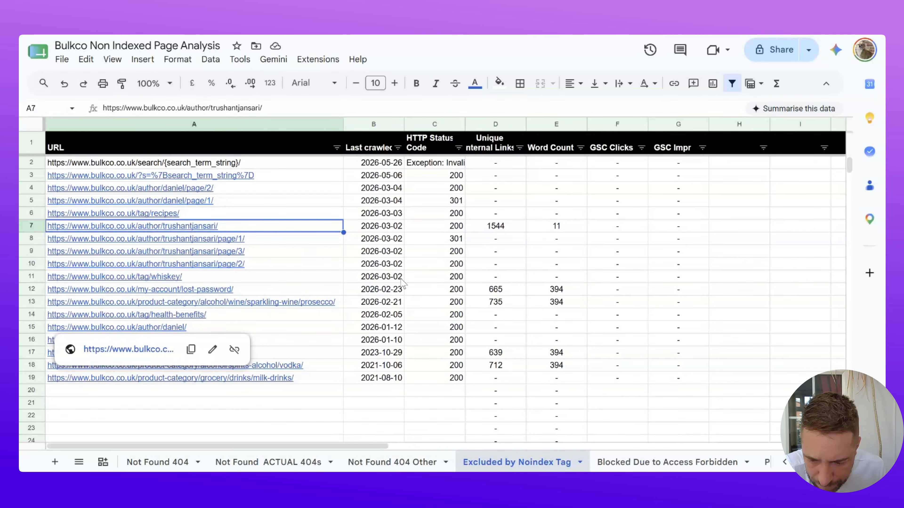
{"action": "left_click", "coordinate": [370, 242]}
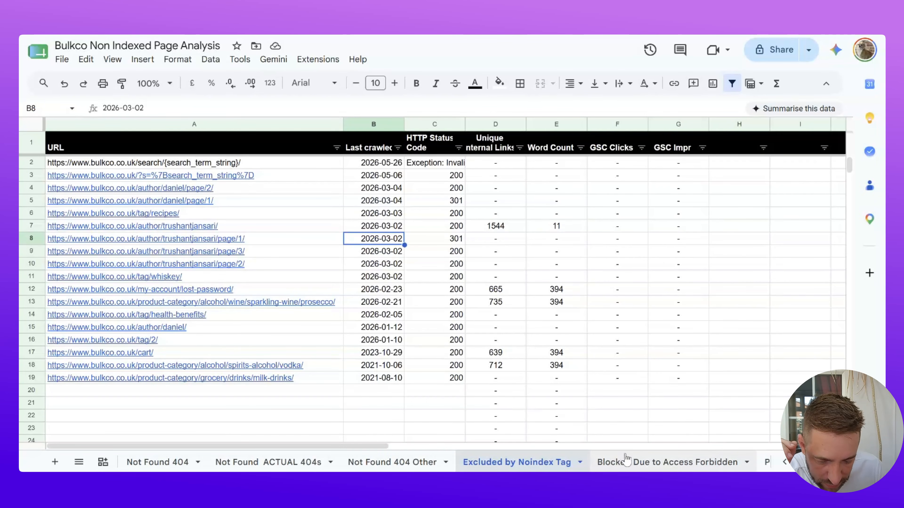
Review the URLs, status codes, internal links, word count and GSC columns in rows 2 to 16 of Blocked Due to Access Forbidden
{"action": "left_click", "coordinate": [627, 461]}
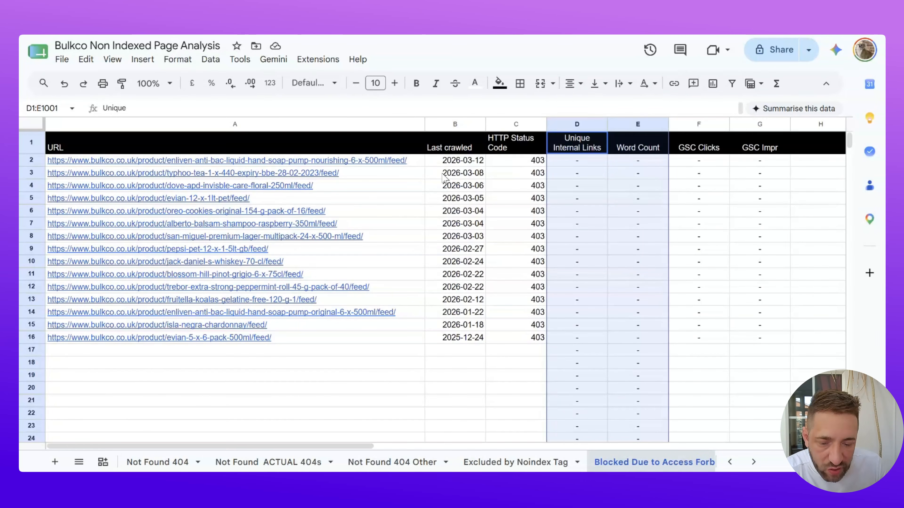
{"action": "left_click", "coordinate": [421, 163]}
{"action": "left_click_drag", "start_coordinate": [410, 290], "coordinate": [408, 338]}
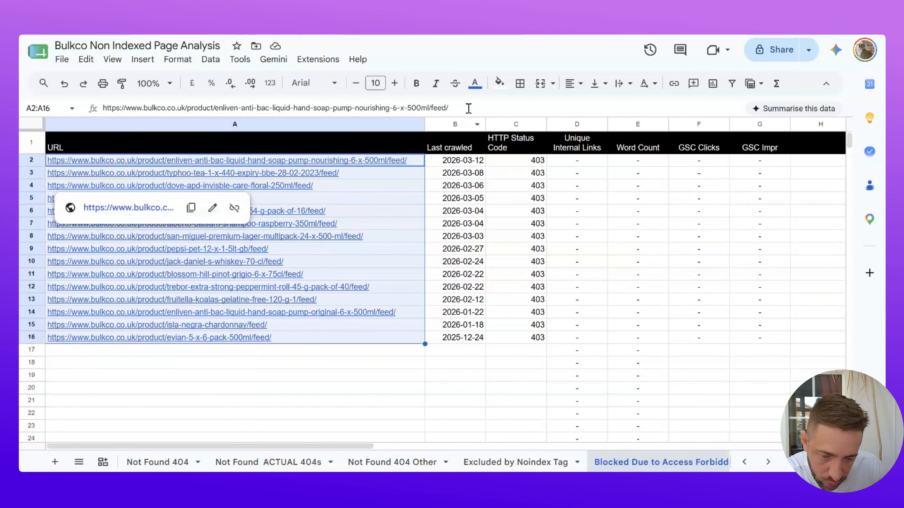
{"action": "left_click_drag", "start_coordinate": [516, 160], "coordinate": [531, 345]}
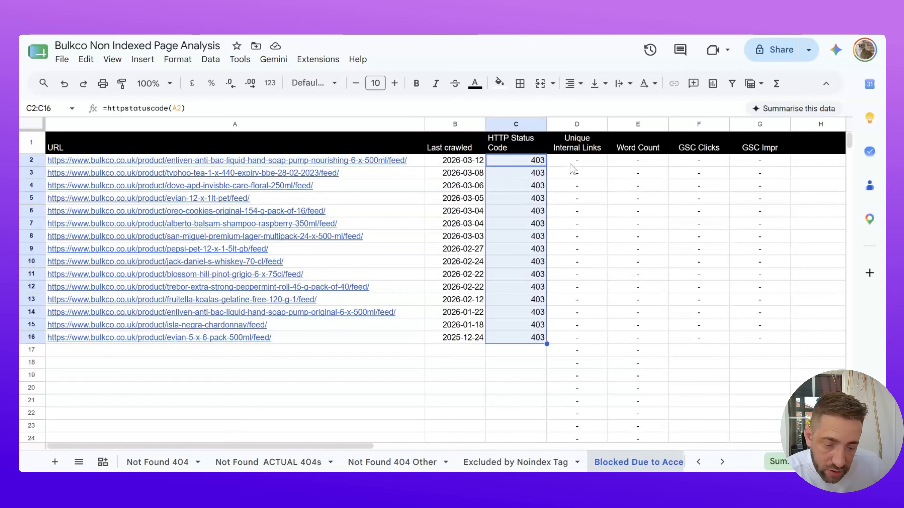
{"action": "left_click_drag", "start_coordinate": [573, 164], "coordinate": [742, 340]}
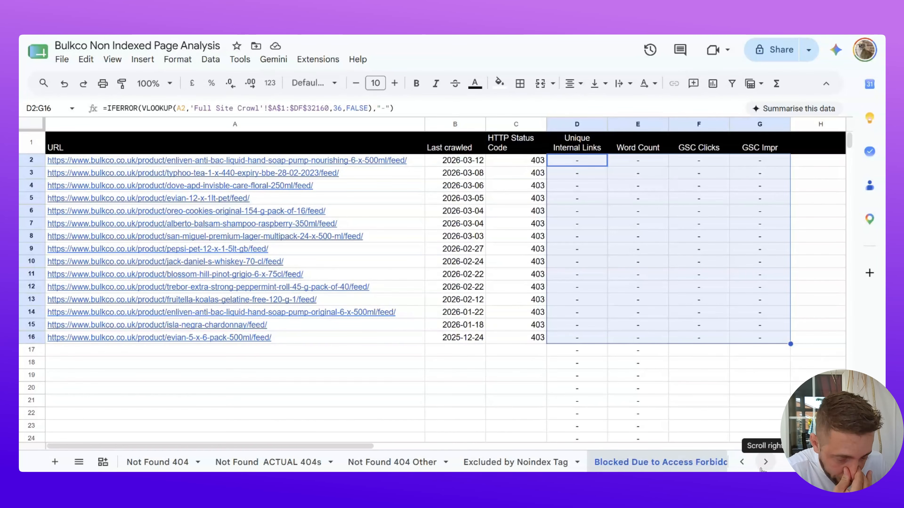
Open the Page with Redirect sheet and widen the URL column to make the addresses readable
{"action": "left_click", "coordinate": [766, 463]}
{"action": "left_click", "coordinate": [338, 462]}
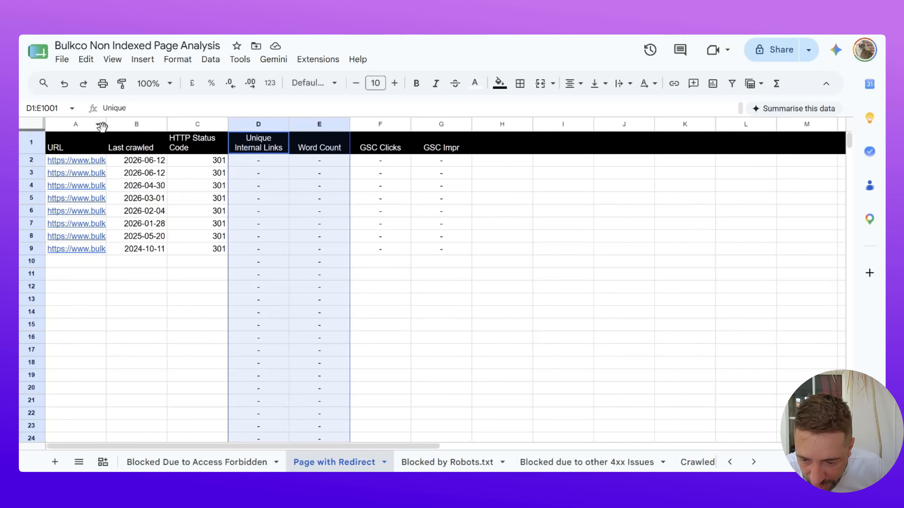
{"action": "left_click_drag", "start_coordinate": [107, 124], "coordinate": [410, 163]}
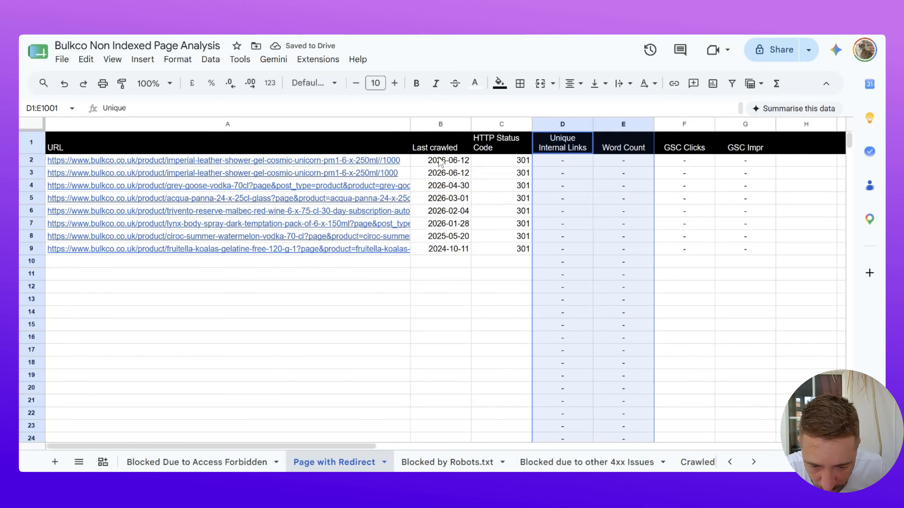
{"action": "left_click_drag", "start_coordinate": [415, 123], "coordinate": [420, 124]}
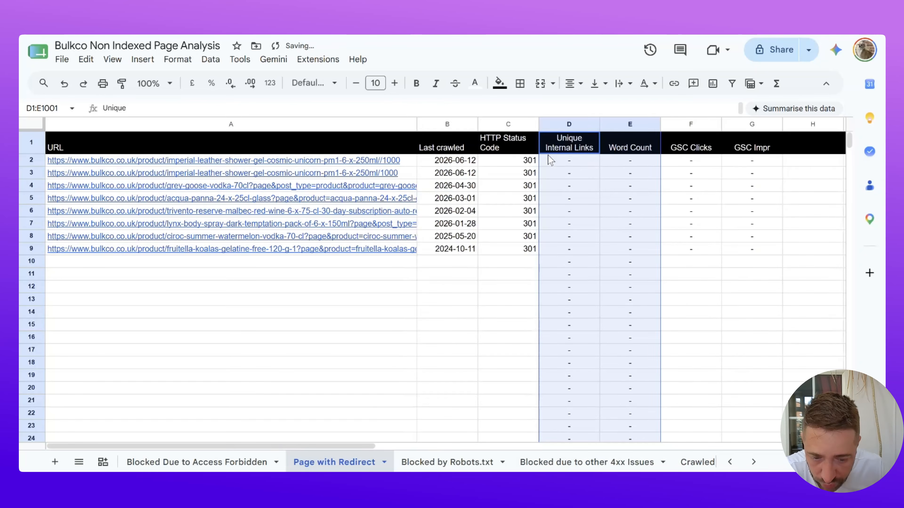
Replace the HTTP Status Code formulas on the Page with Redirect sheet with values only, and examine the URLs in A2:A9
{"action": "left_click", "coordinate": [514, 127]}
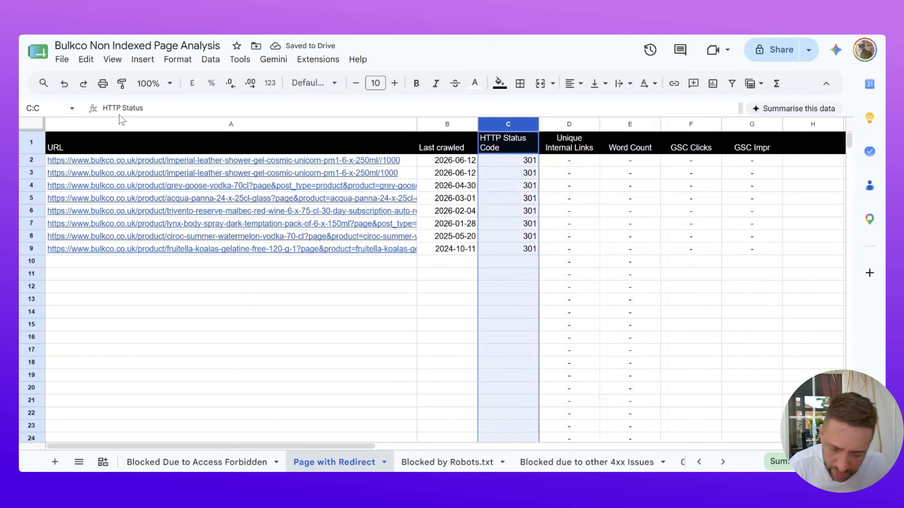
{"action": "key", "text": "ctrl+c"}
{"action": "left_click", "coordinate": [86, 59]}
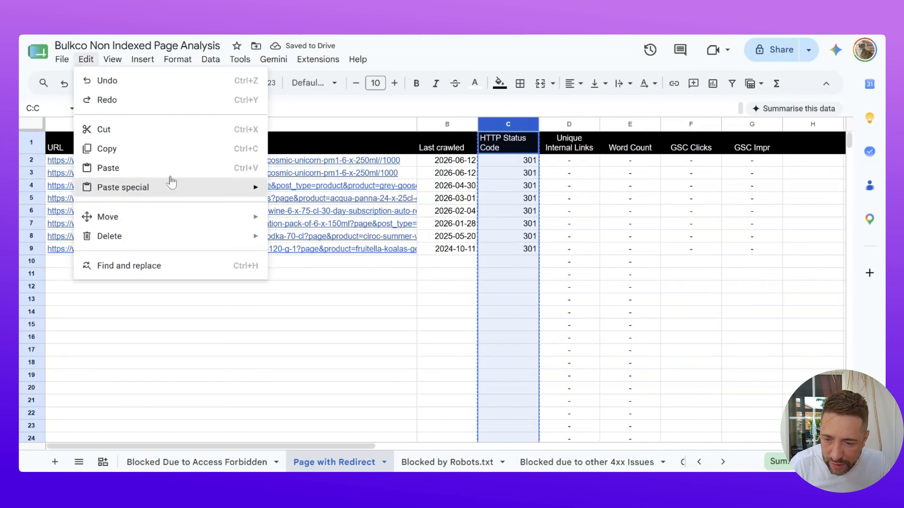
{"action": "mouse_move", "coordinate": [210, 194]}
{"action": "left_click", "coordinate": [306, 191]}
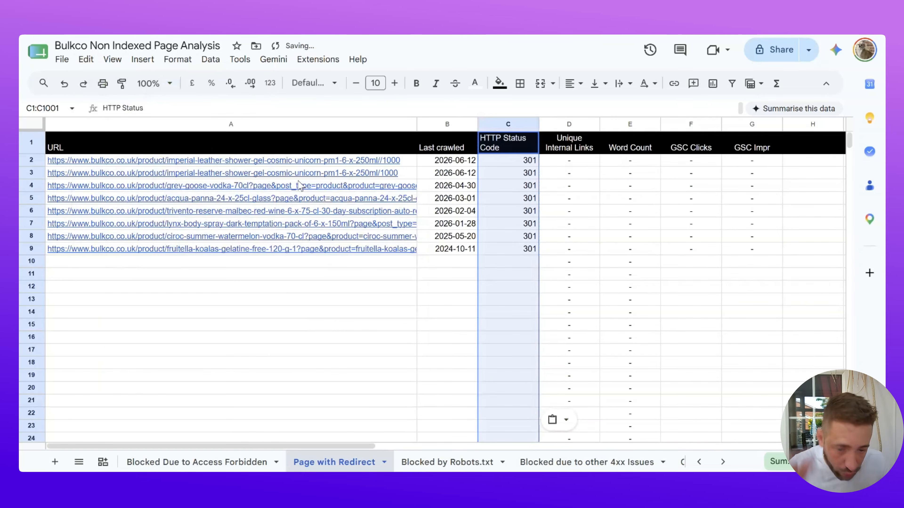
{"action": "left_click_drag", "start_coordinate": [315, 162], "coordinate": [321, 252]}
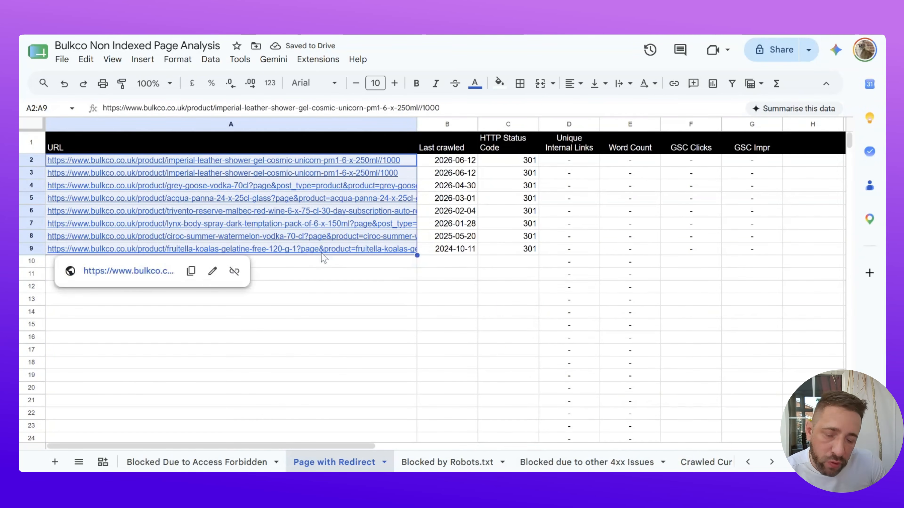
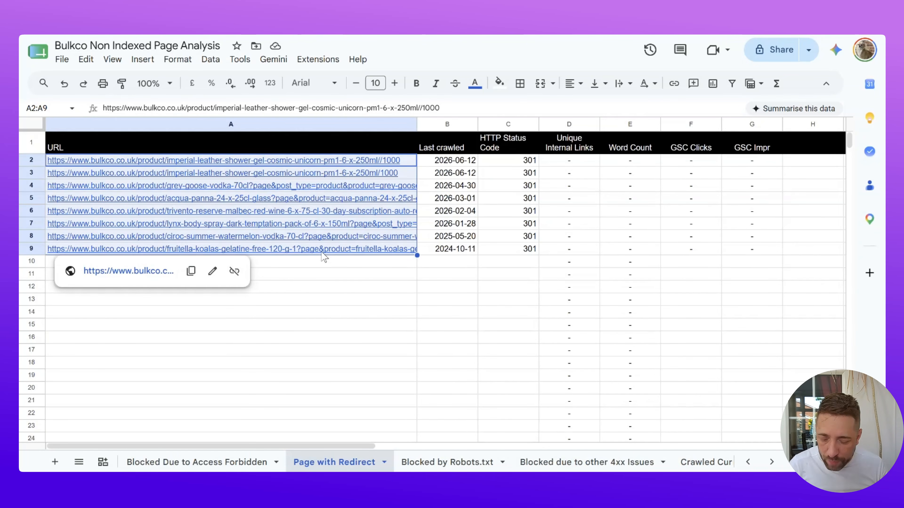
Run an Ahrefs Batch Analysis on the URLs in A2:A9 of Page with Redirect, with the target mode set to Exact URL
{"action": "key", "text": "ctrl+c"}
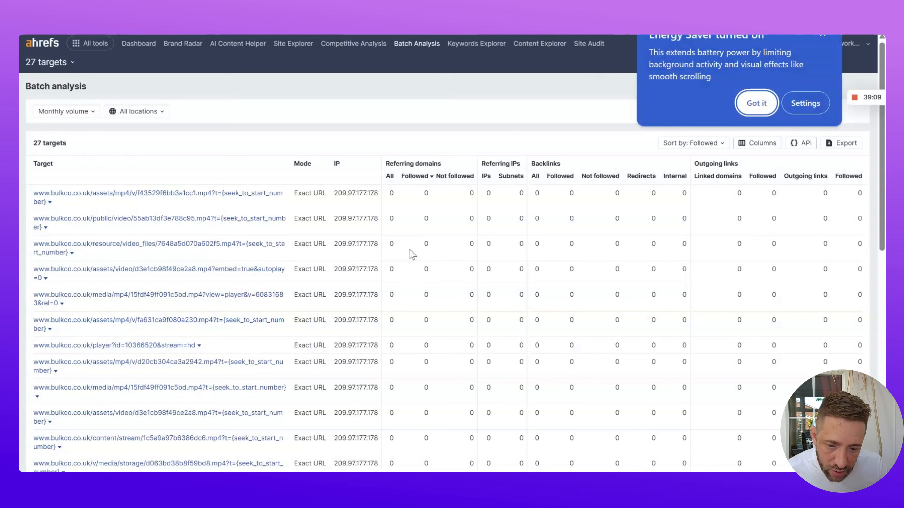
{"action": "left_click", "coordinate": [89, 43]}
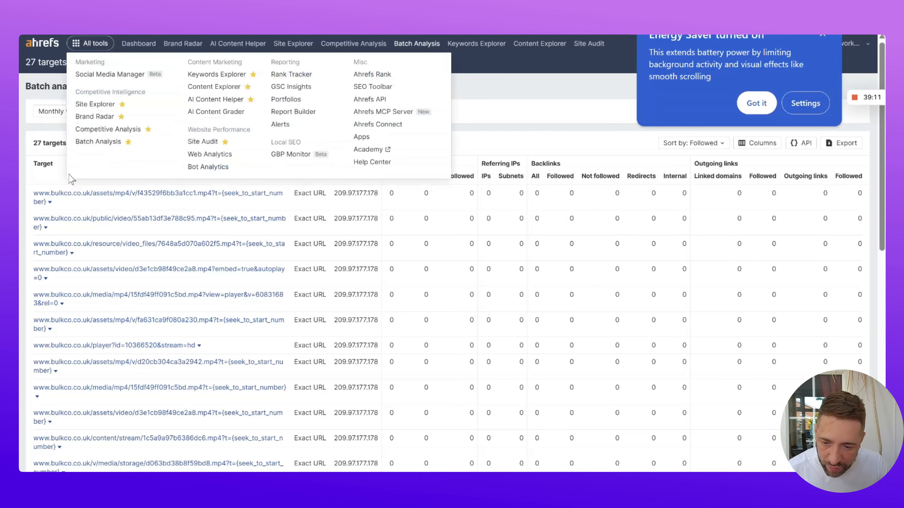
{"action": "left_click", "coordinate": [89, 142]}
{"action": "key", "text": "ctrl+v"}
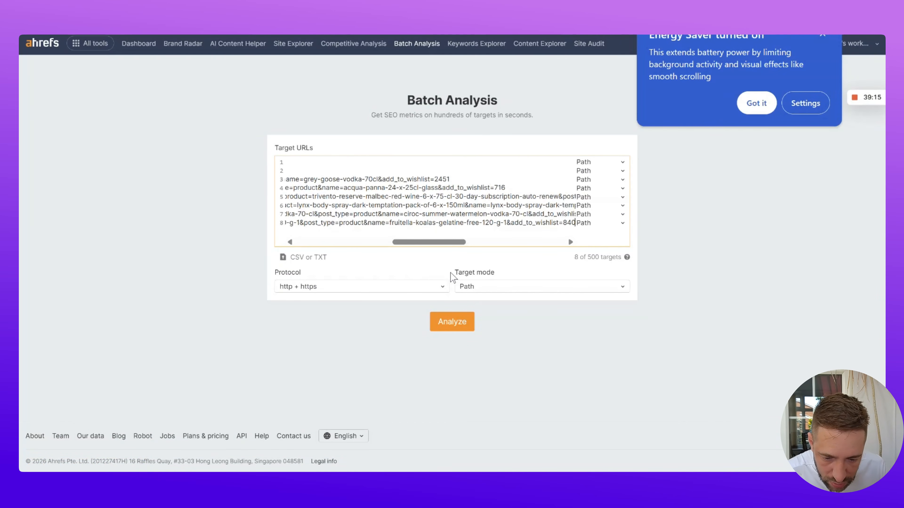
{"action": "left_click", "coordinate": [483, 293]}
{"action": "left_click", "coordinate": [483, 294]}
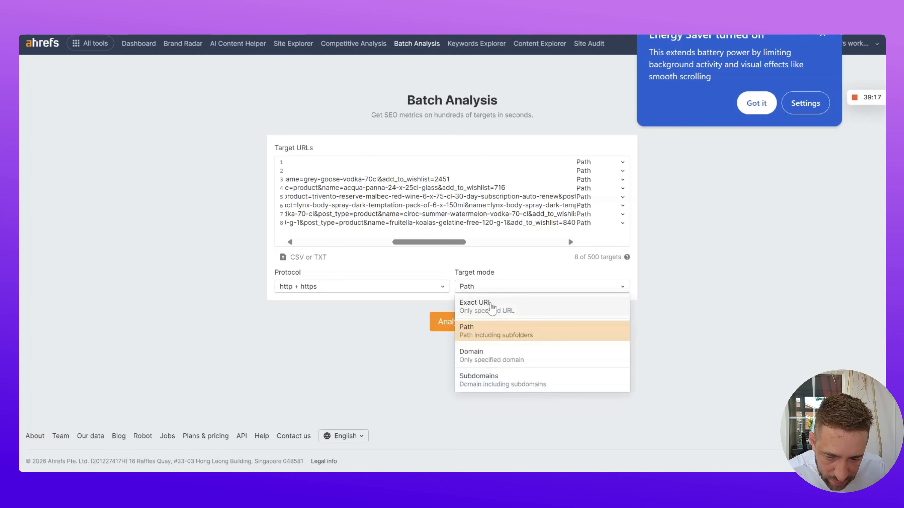
{"action": "left_click", "coordinate": [490, 306]}
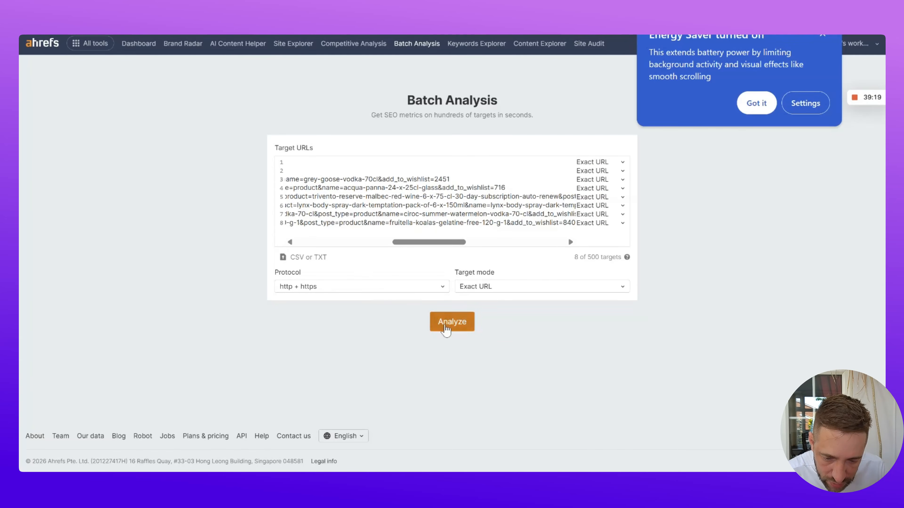
{"action": "left_click", "coordinate": [445, 322]}
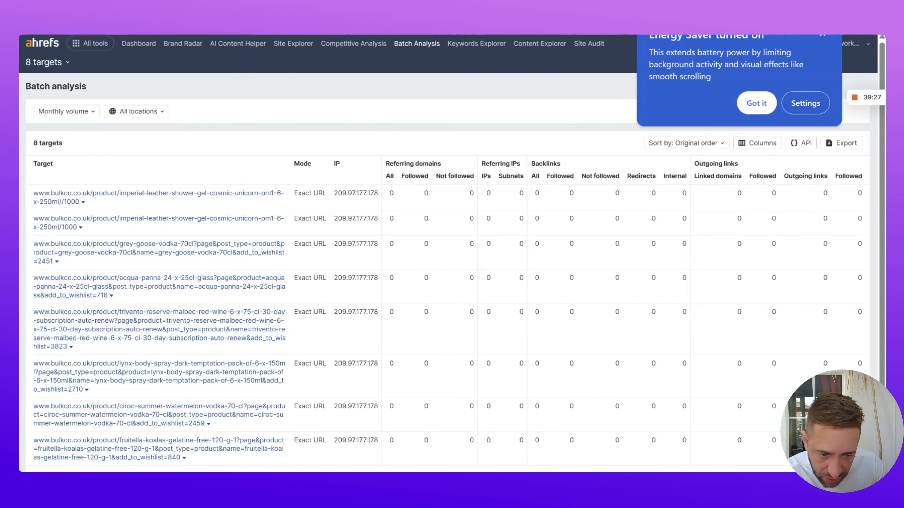
Return to the spreadsheet, open the Blocked by Robots.txt sheet, and widen its URL column to read the add-to-cart addresses
{"action": "key", "text": "ctrl+shift+Tab"}
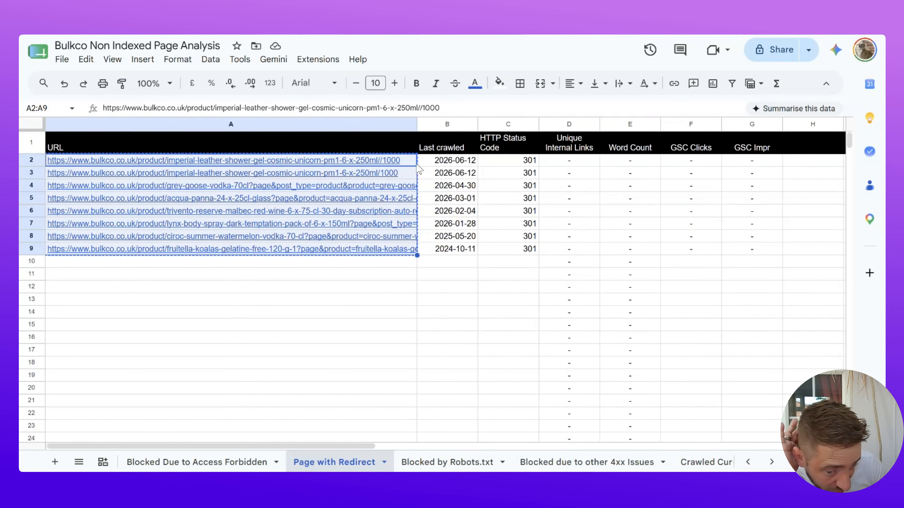
{"action": "mouse_move", "coordinate": [406, 170]}
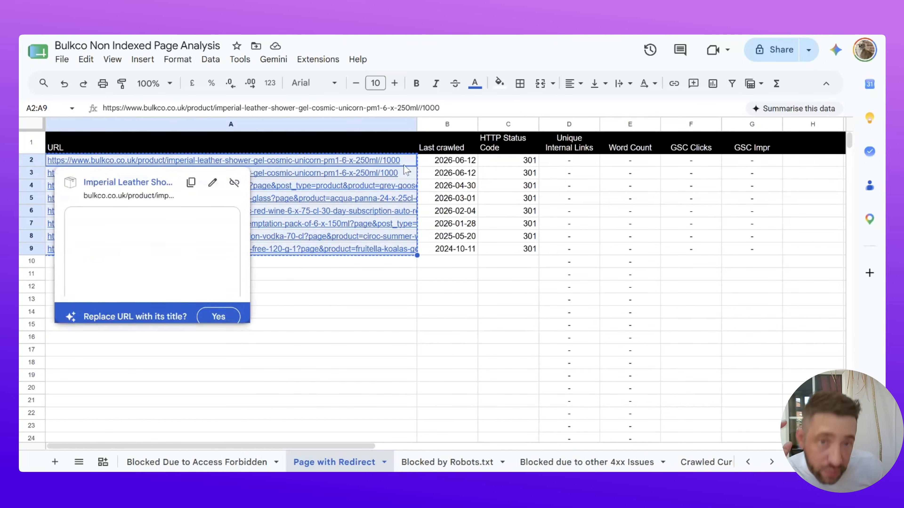
{"action": "left_click", "coordinate": [506, 287]}
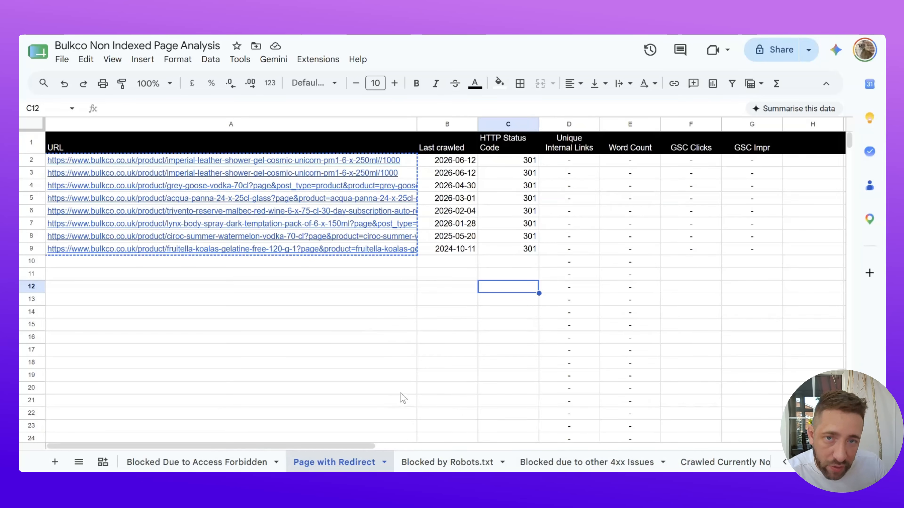
{"action": "left_click", "coordinate": [432, 467]}
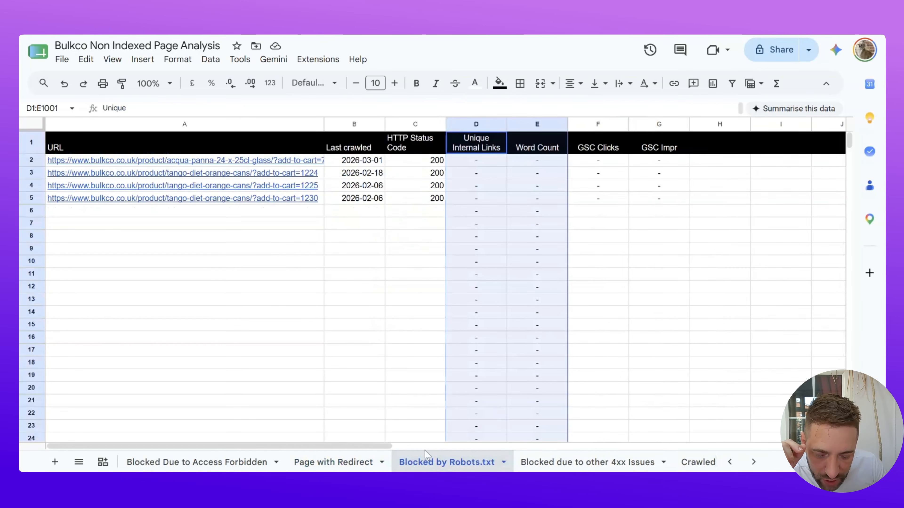
{"action": "left_click", "coordinate": [306, 289]}
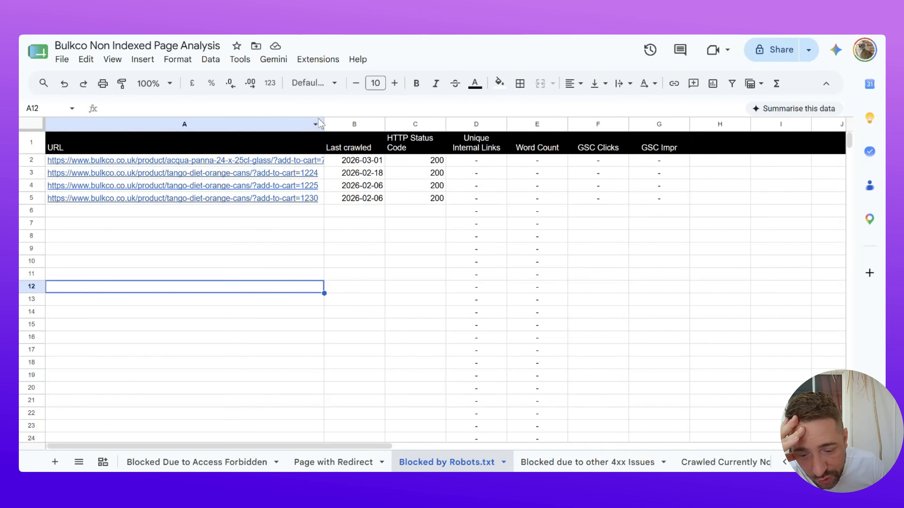
{"action": "left_click_drag", "start_coordinate": [324, 124], "coordinate": [366, 124]}
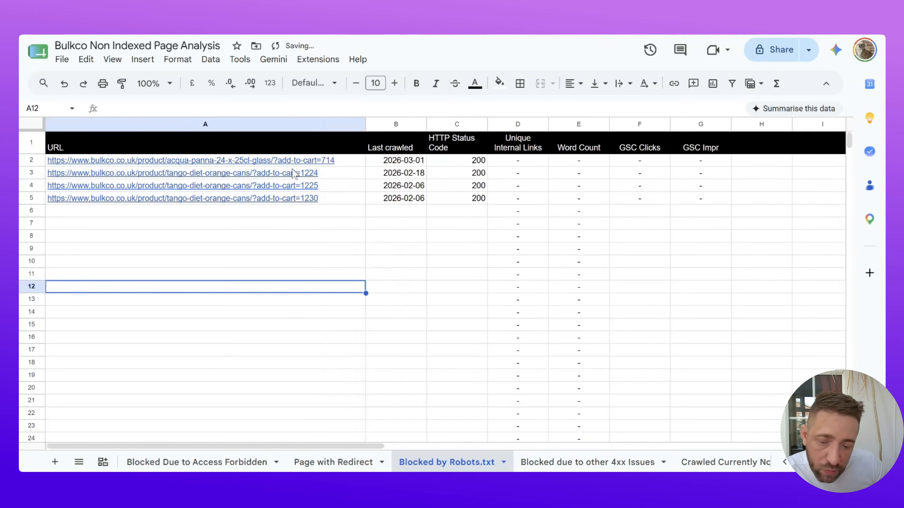
{"action": "mouse_move", "coordinate": [144, 164]}
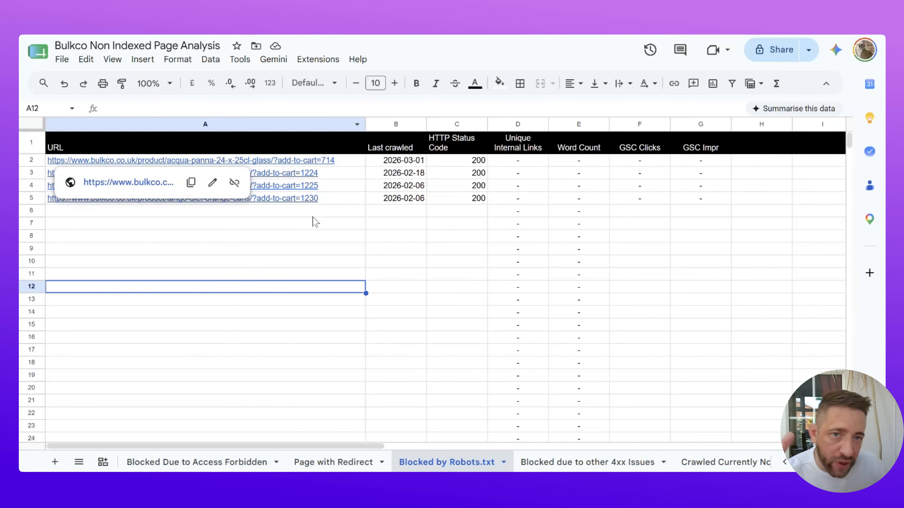
{"action": "mouse_move", "coordinate": [345, 198]}
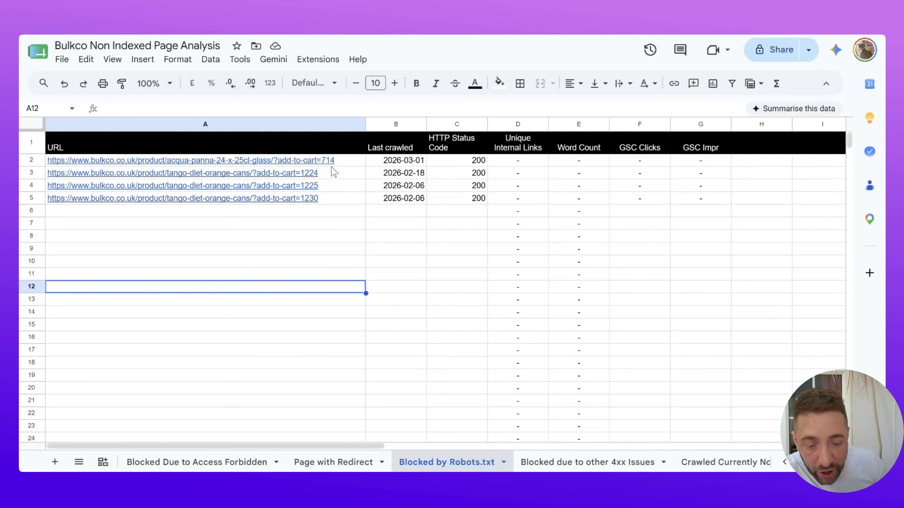
{"action": "left_click_drag", "start_coordinate": [351, 161], "coordinate": [357, 226]}
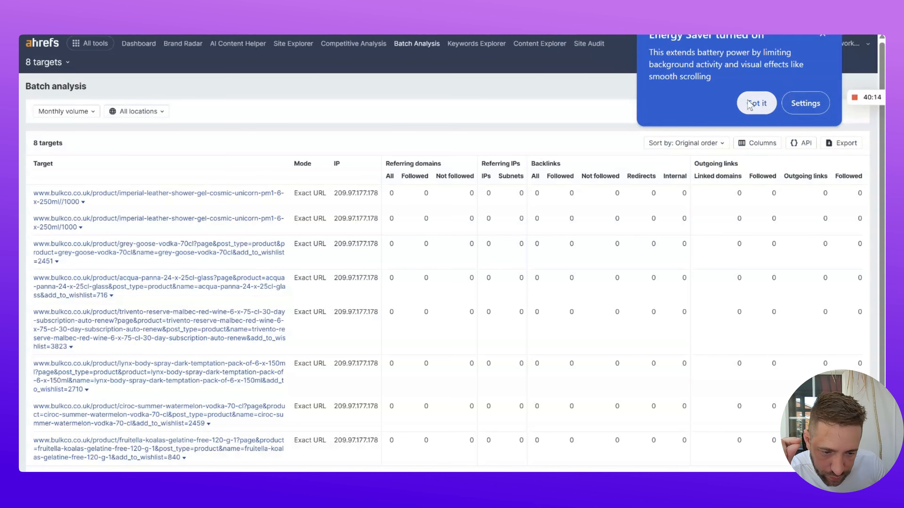
{"action": "left_click", "coordinate": [747, 100]}
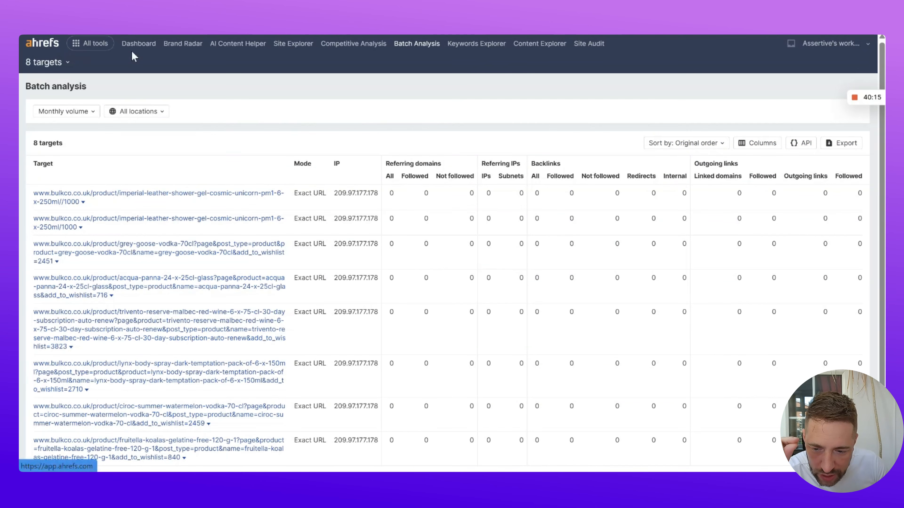
{"action": "left_click", "coordinate": [142, 50]}
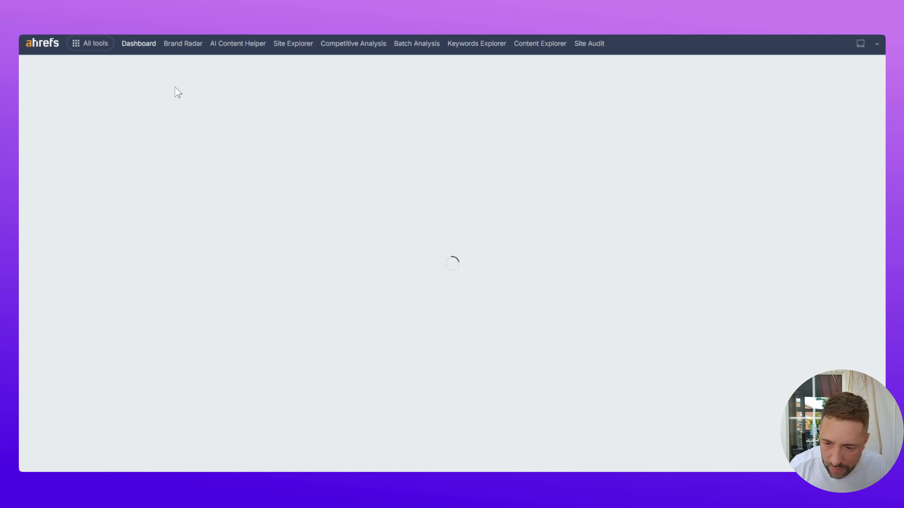
{"action": "type", "text": "www."}
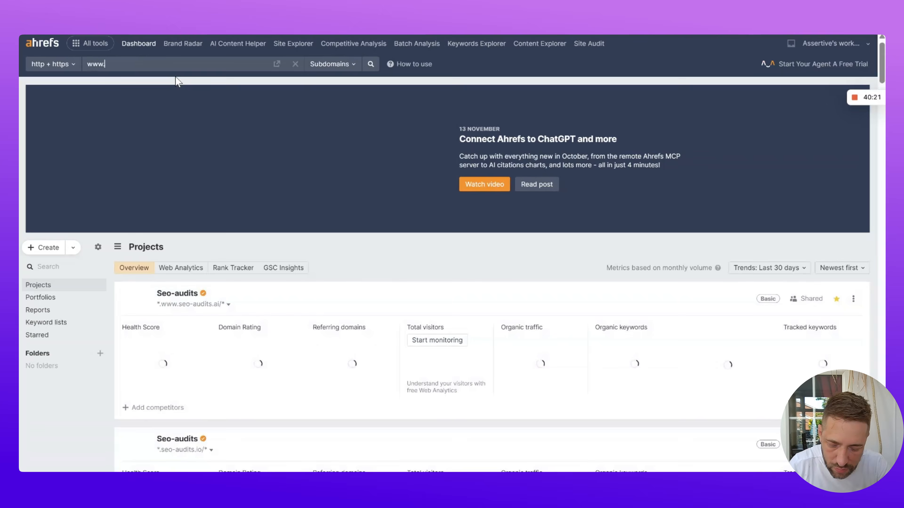
{"action": "type", "text": "bulkc"}
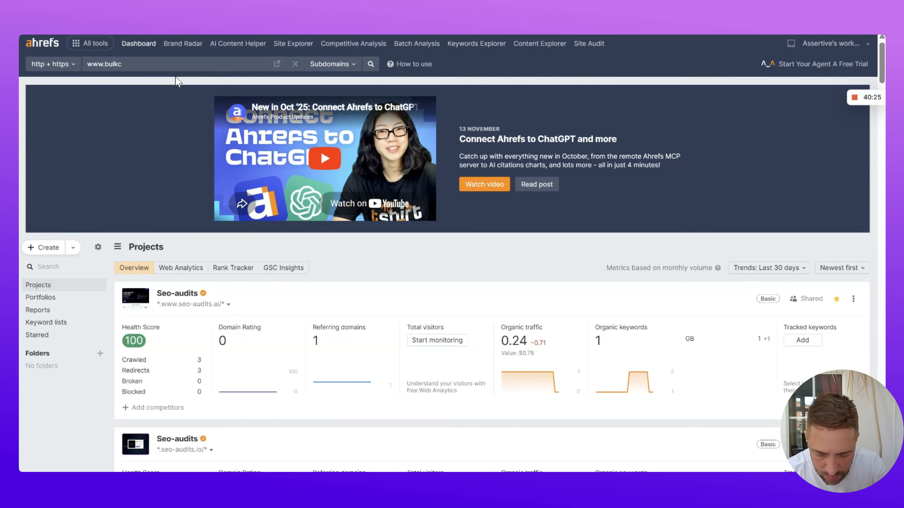
{"action": "type", "text": "o.o..co.uk"}
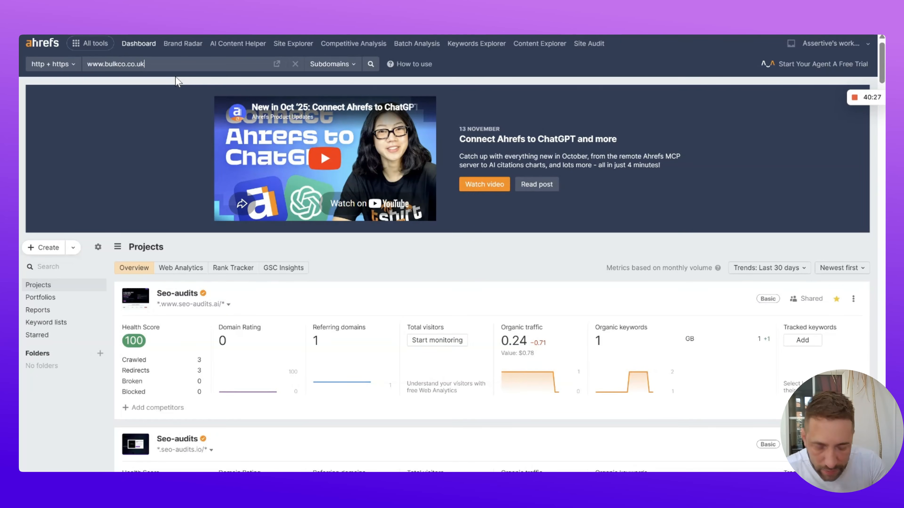
{"action": "key", "text": "Return"}
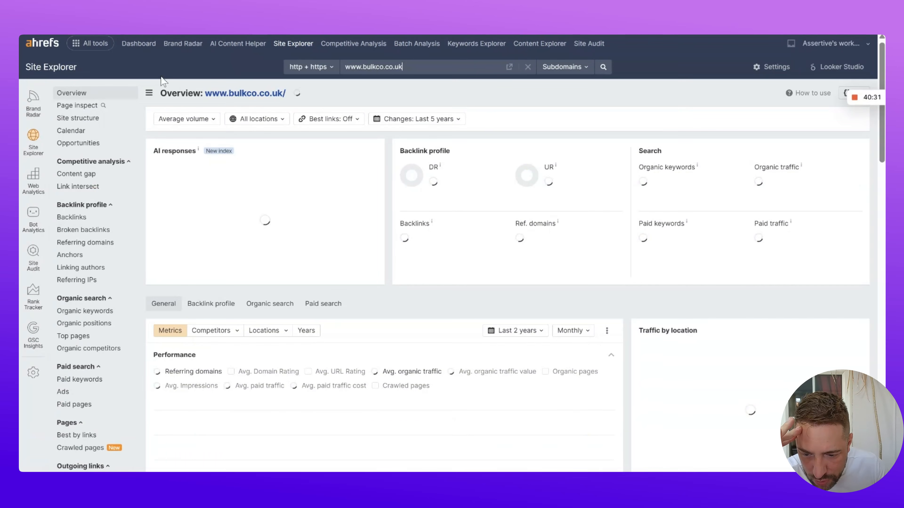
Filter the site's Backlinks report to links whose target URL contains ?add-to-cart, using the Any rule option
{"action": "left_click", "coordinate": [79, 218]}
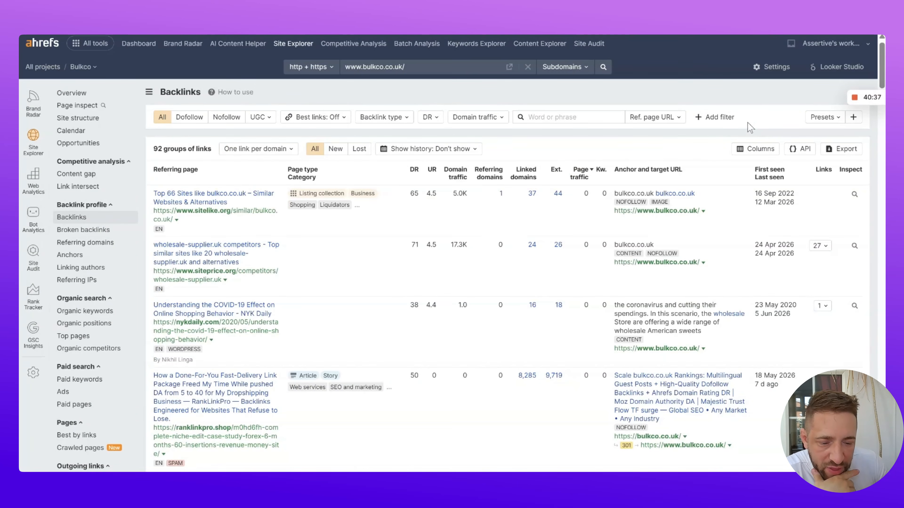
{"action": "left_click", "coordinate": [720, 119]}
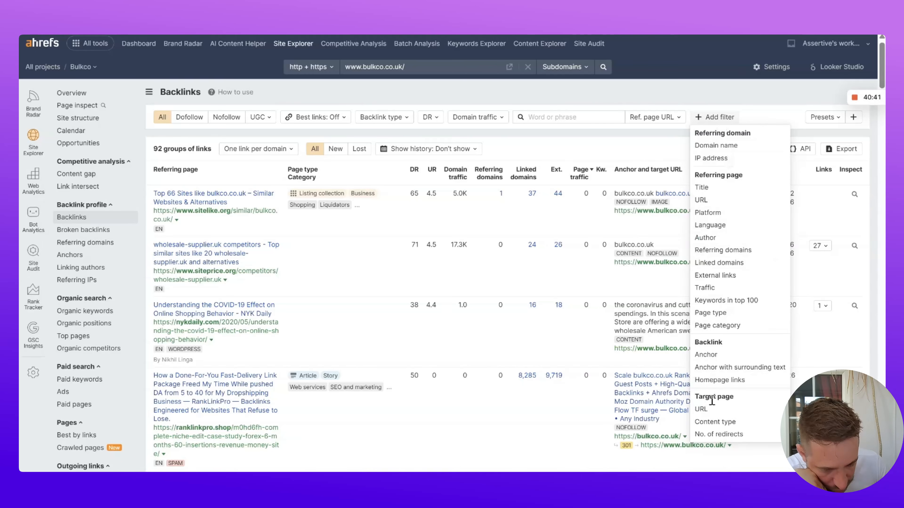
{"action": "left_click", "coordinate": [710, 410]}
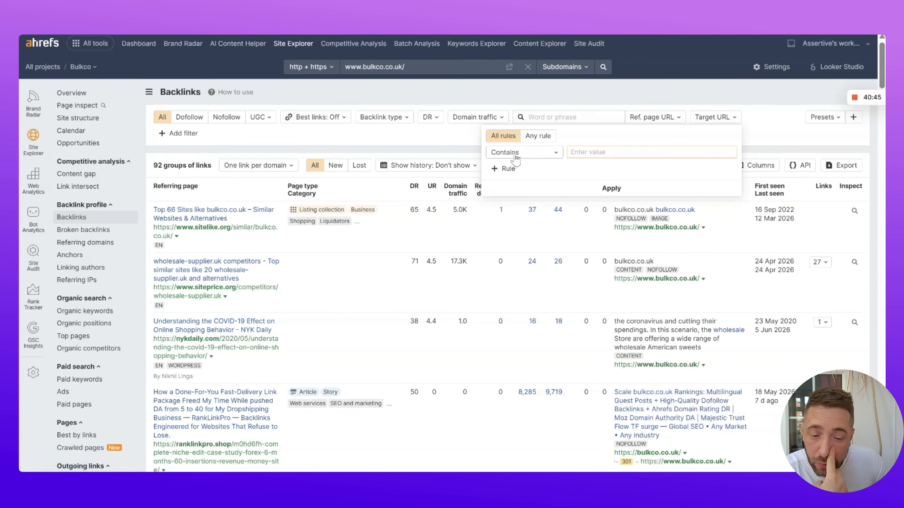
{"action": "left_click", "coordinate": [537, 137]}
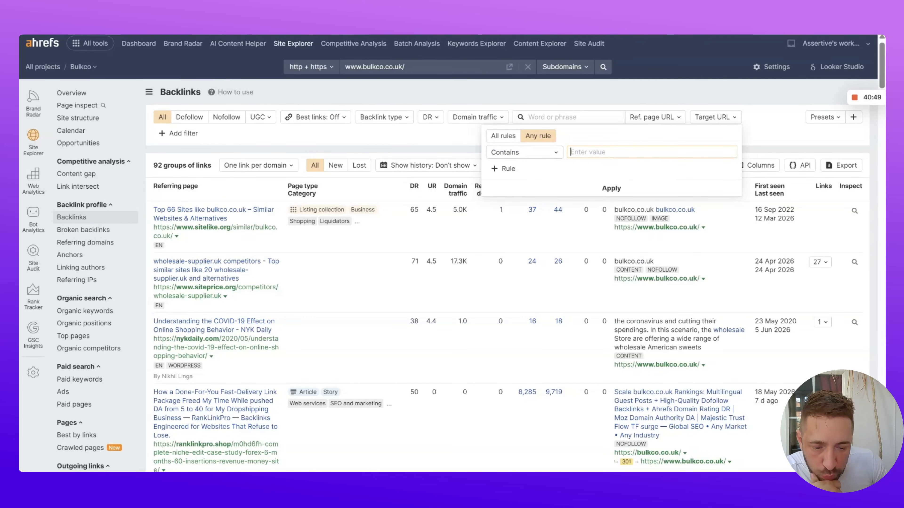
{"action": "left_click_drag", "start_coordinate": [452, 1], "coordinate": [586, 11]}
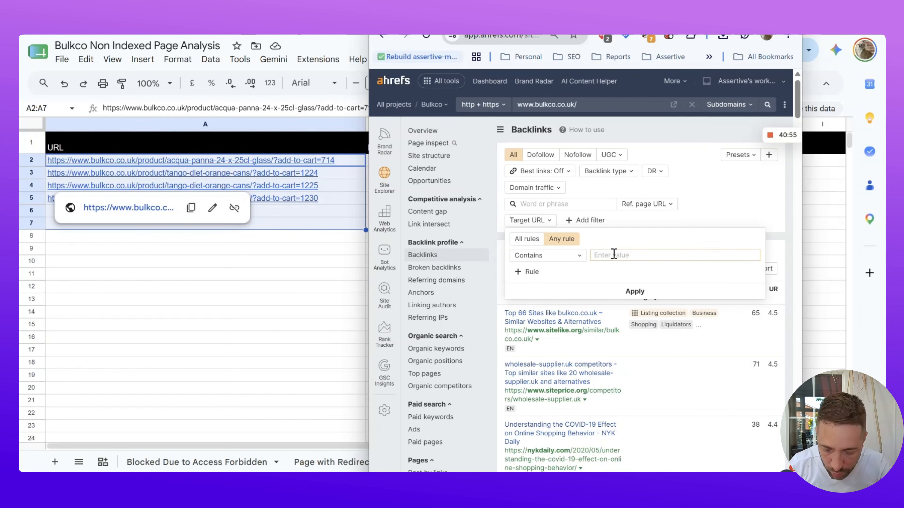
{"action": "type", "text": "?ad"}
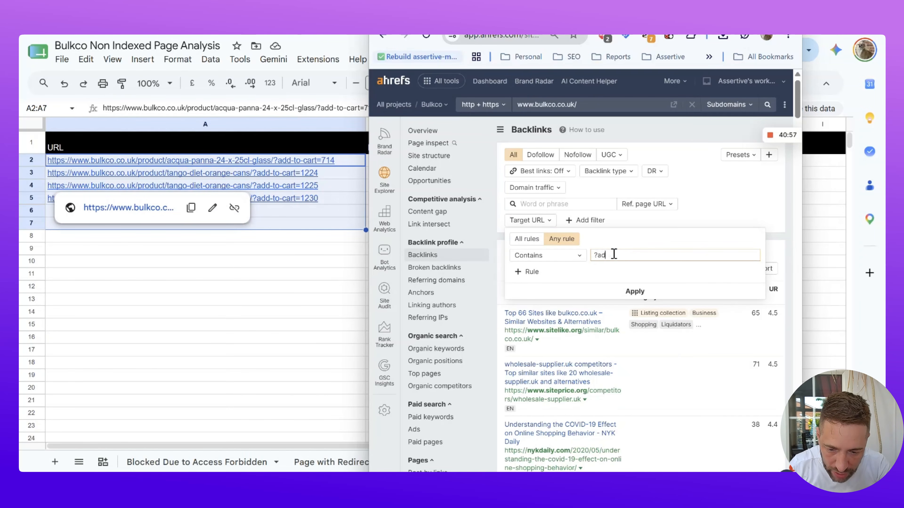
{"action": "type", "text": "d-to-cart"}
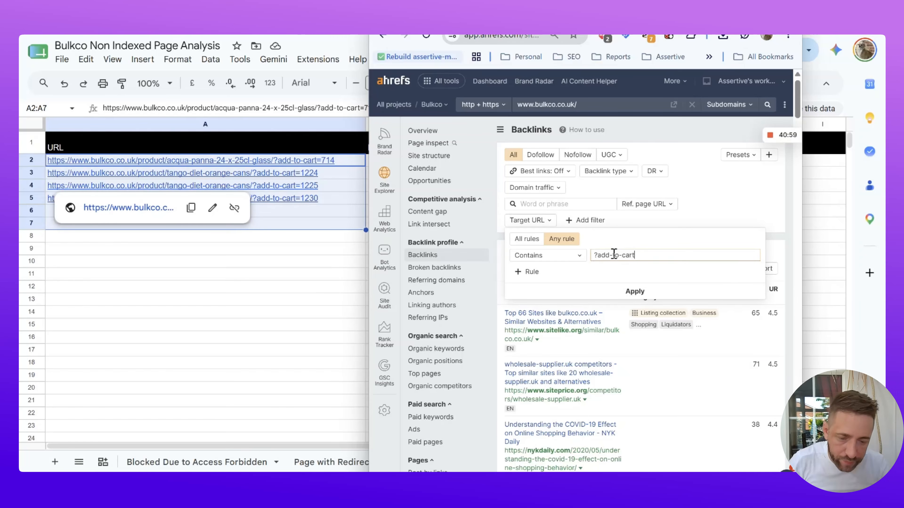
{"action": "left_click", "coordinate": [634, 291]}
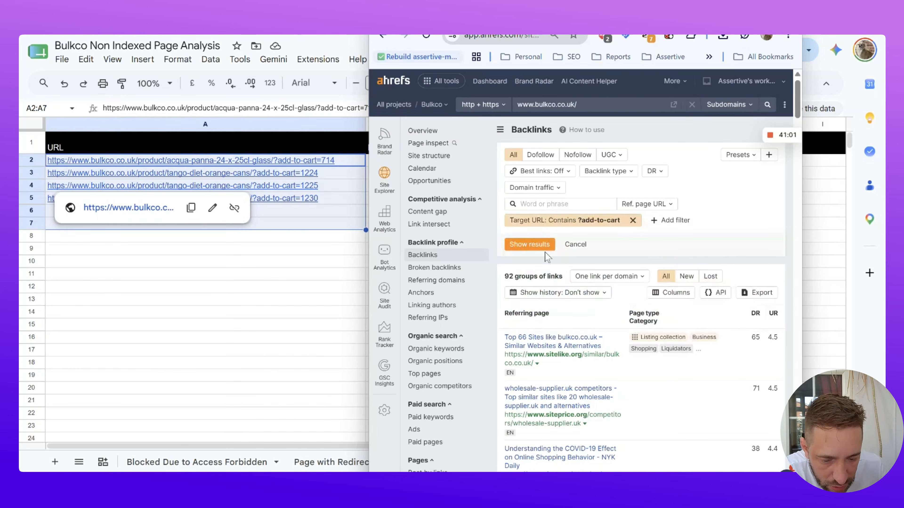
{"action": "left_click", "coordinate": [544, 246]}
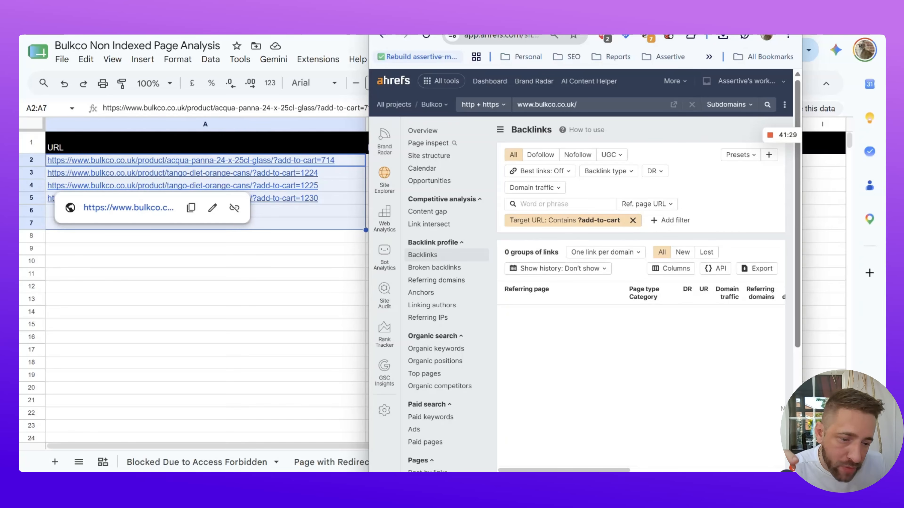
Return to the spreadsheet, open the Blocked due to other 4xx Issues sheet, and widen its URL column
{"action": "left_click", "coordinate": [732, 14]}
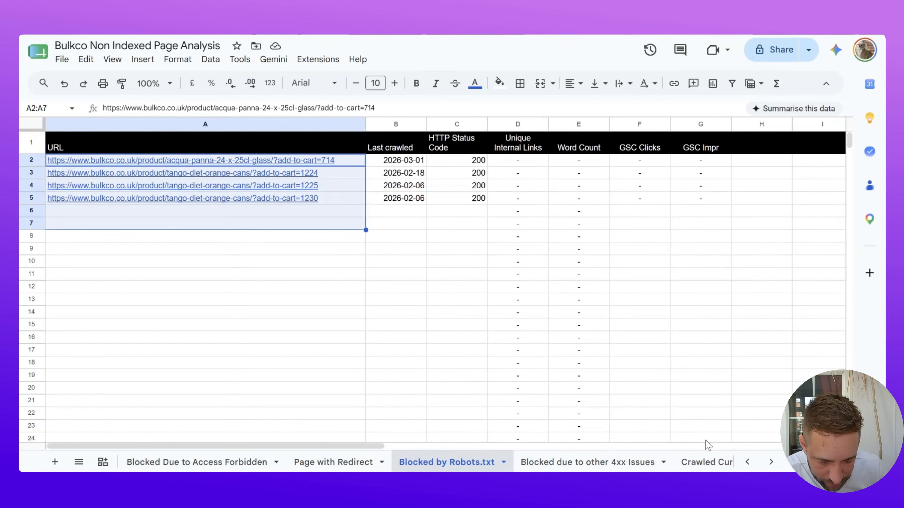
{"action": "left_click", "coordinate": [636, 462]}
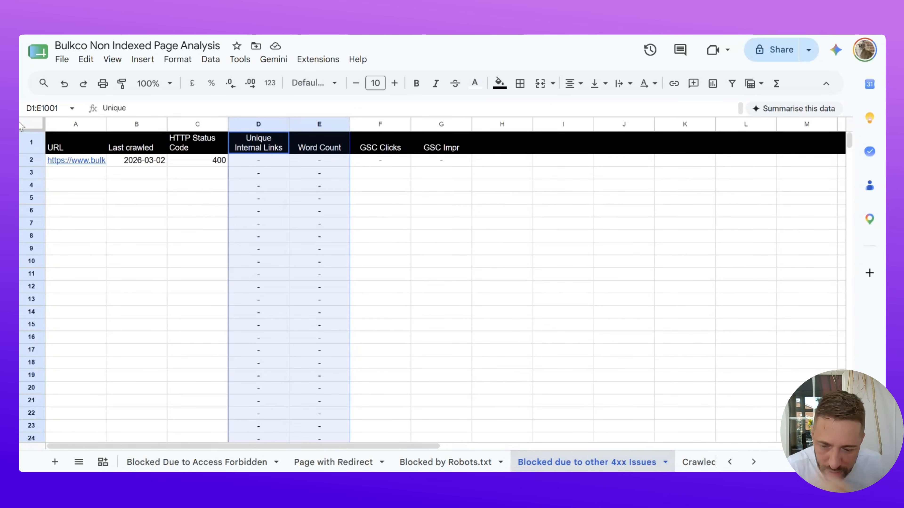
{"action": "left_click_drag", "start_coordinate": [105, 125], "coordinate": [303, 124]}
{"action": "left_click", "coordinate": [389, 165]}
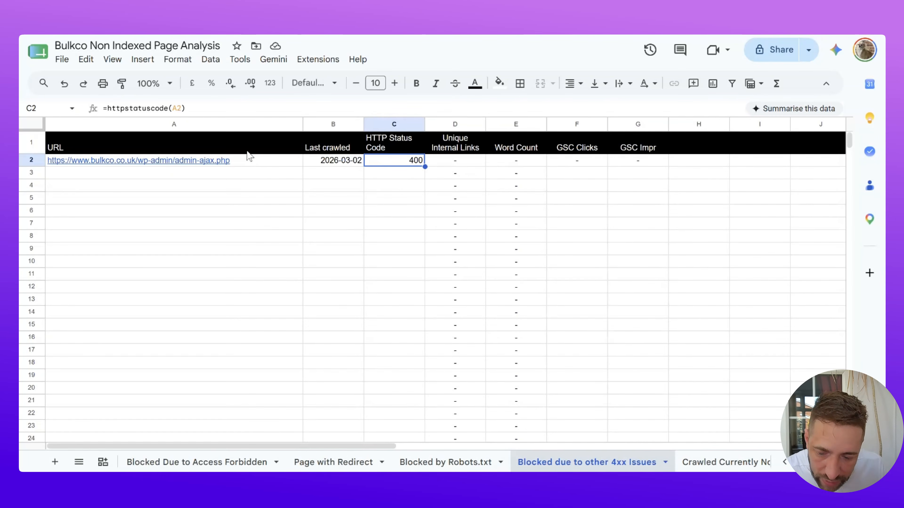
Copy the wp-admin/admin-ajax.php URL from cell A2 of the Blocked due to other 4xx Issues sheet
{"action": "mouse_move", "coordinate": [167, 161]}
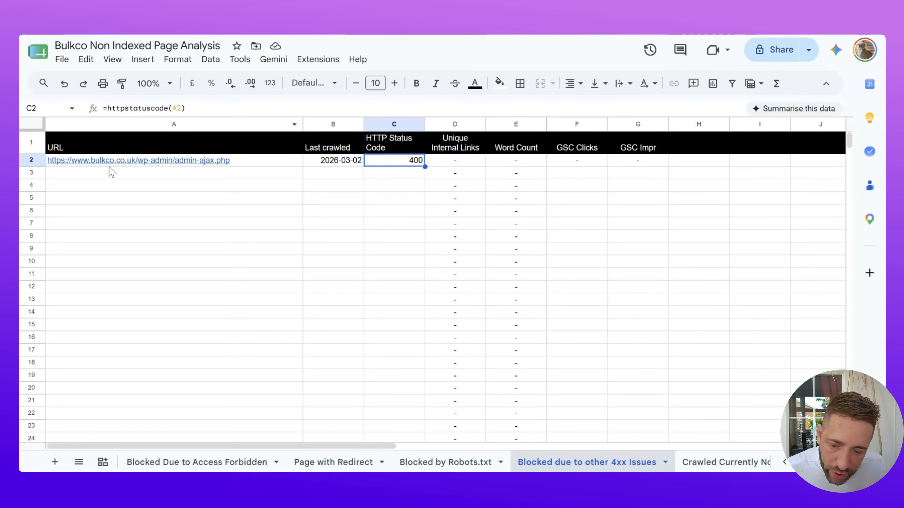
{"action": "left_click", "coordinate": [275, 160]}
{"action": "key", "text": "ctrl+c"}
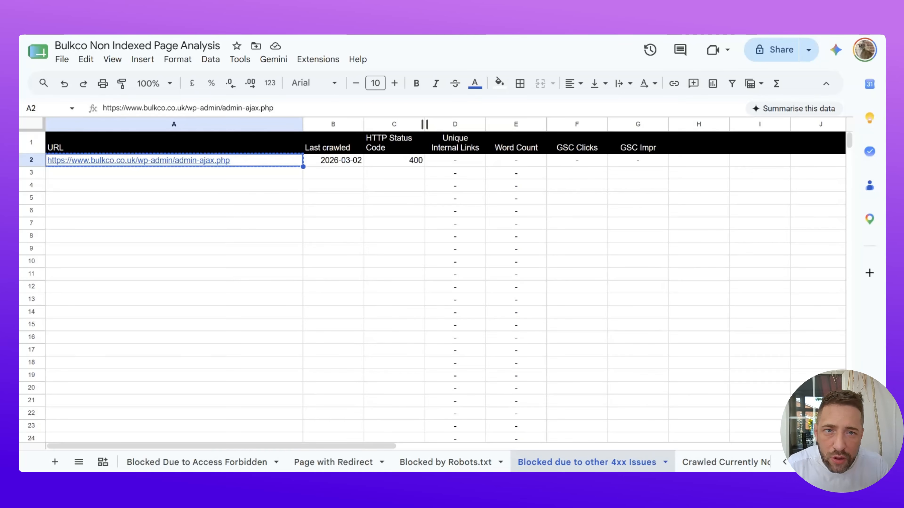
{"action": "left_click_drag", "start_coordinate": [534, 14], "coordinate": [557, 84]}
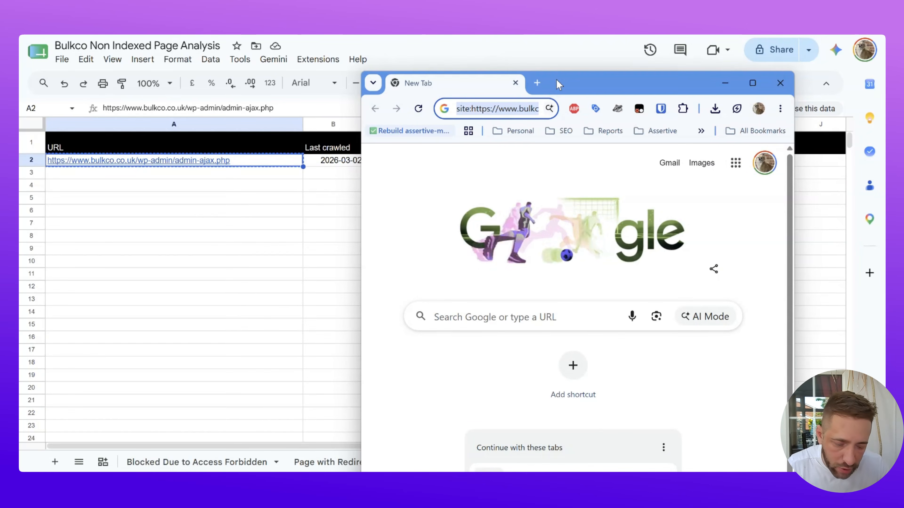
{"action": "key", "text": "Return"}
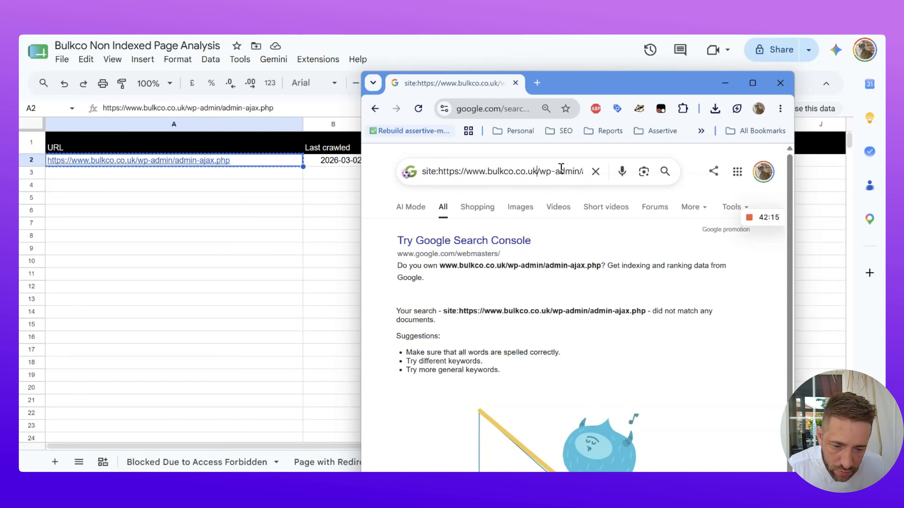
{"action": "left_click_drag", "start_coordinate": [537, 172], "coordinate": [885, 161]}
{"action": "key", "text": "BackSpace"}
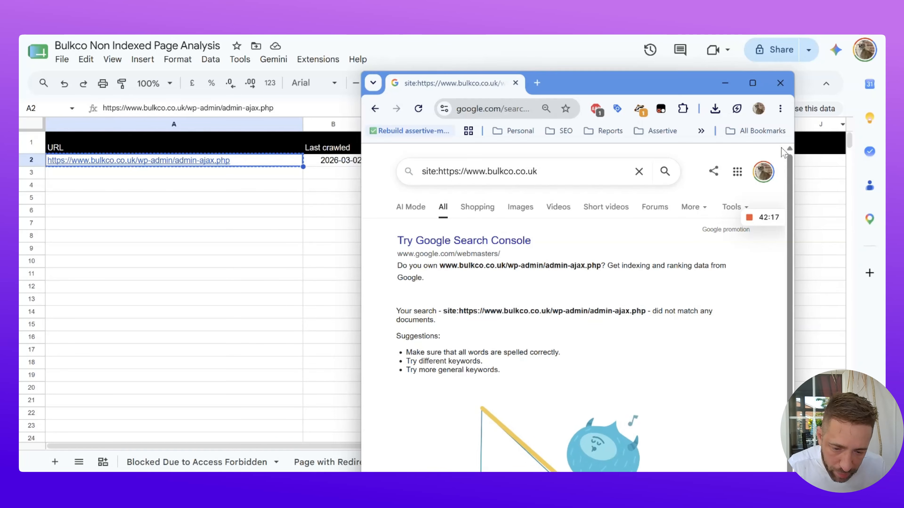
{"action": "double_click", "coordinate": [451, 176]}
{"action": "key", "text": "BackSpace"}
{"action": "key", "text": "Delete"}
{"action": "key", "text": "Delete"}
{"action": "key", "text": "Delete"}
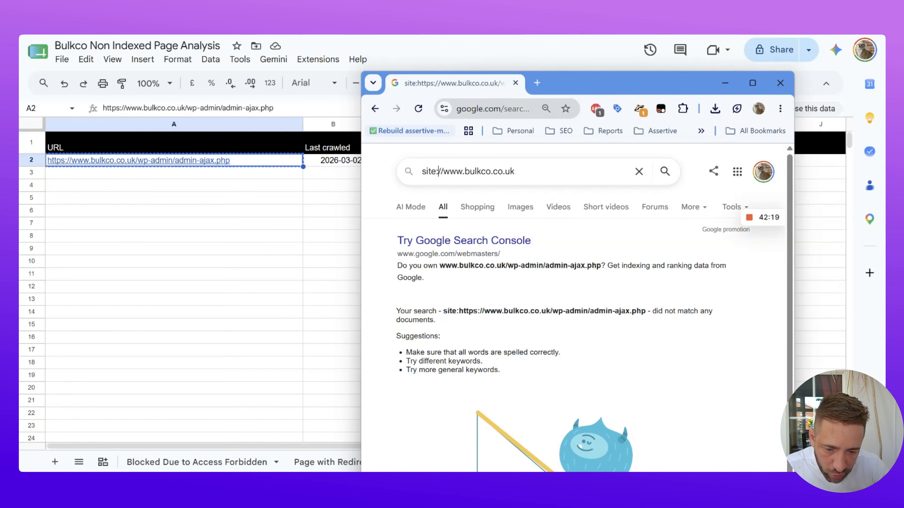
{"action": "key", "text": "Delete"}
{"action": "key", "text": "Delete"}
{"action": "key", "text": "Delete"}
{"action": "key", "text": "Delete"}
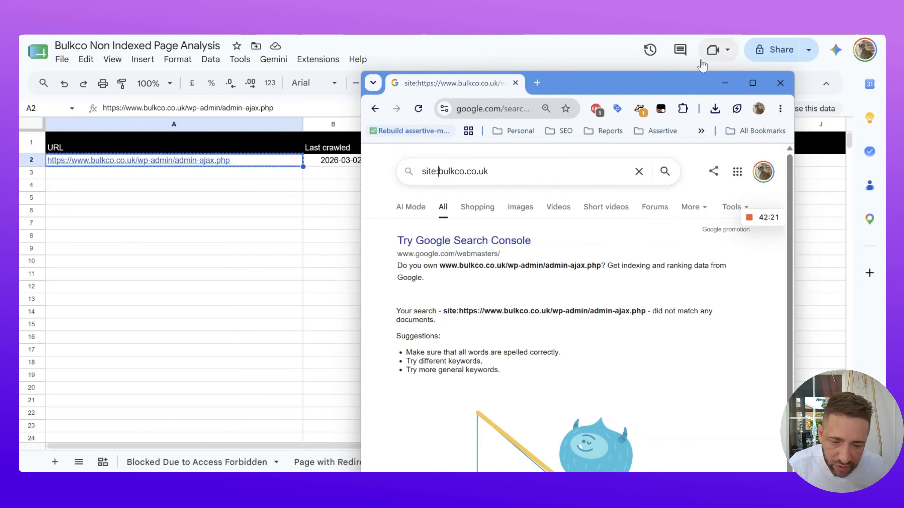
Add the -inurl:www exclusion to the site:bulkco.co.uk query and run the search
{"action": "left_click", "coordinate": [533, 172]}
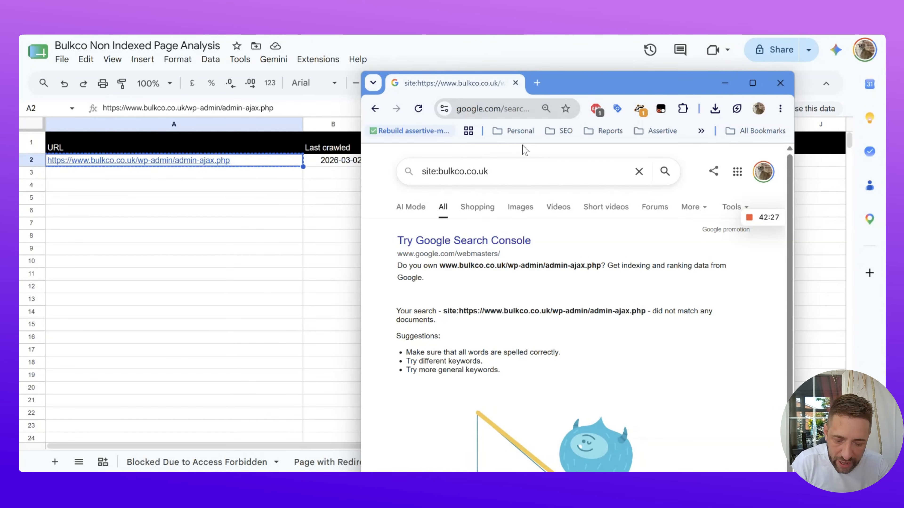
{"action": "type", "text": "-inur"}
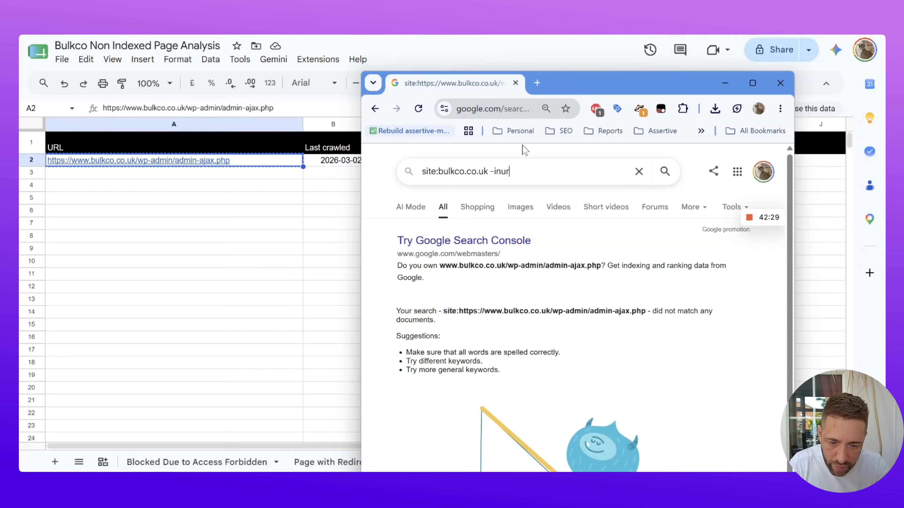
{"action": "type", "text": "l:"}
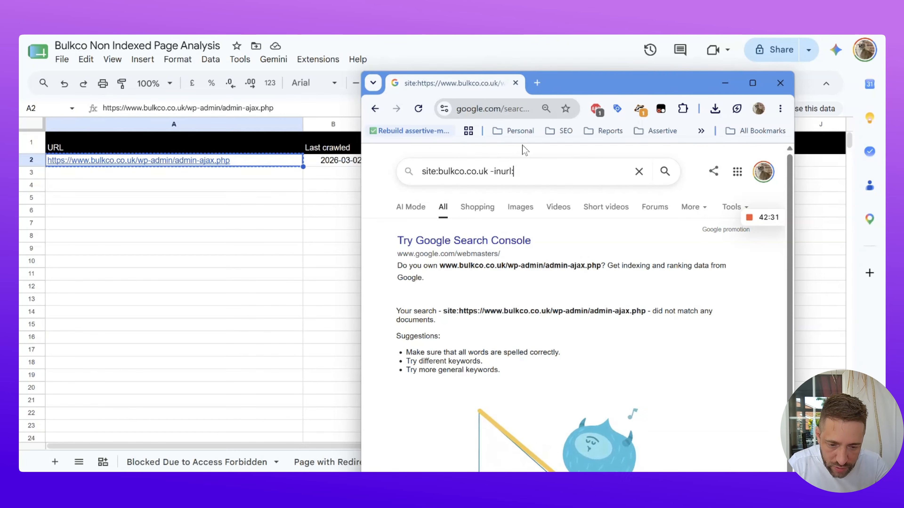
{"action": "type", "text": "w"}
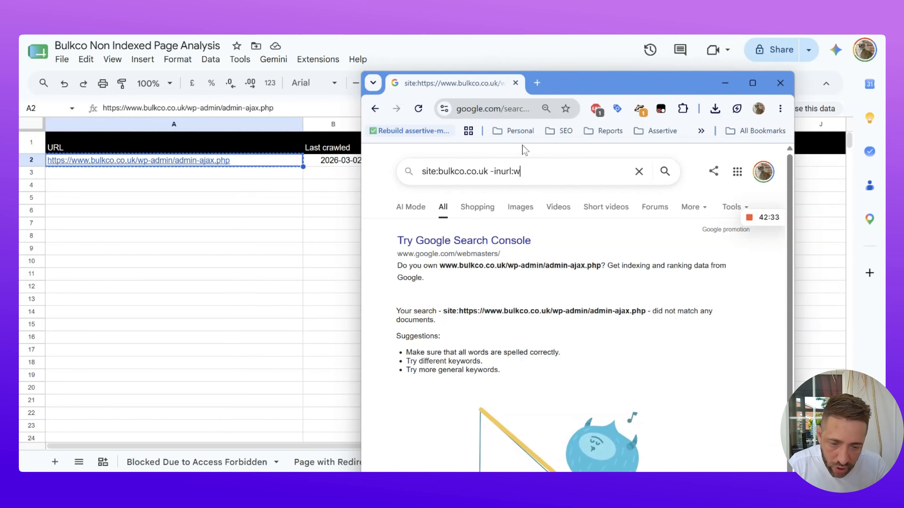
{"action": "type", "text": "ww"}
{"action": "key", "text": "Return"}
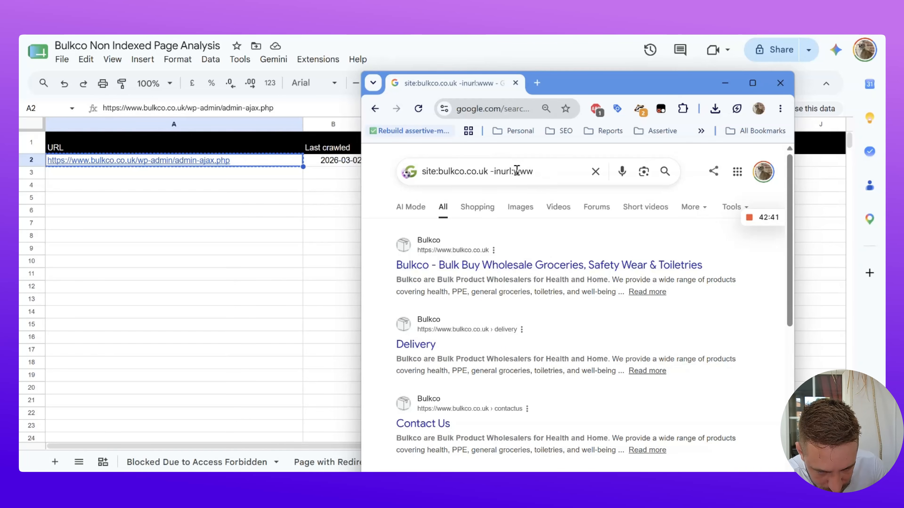
{"action": "left_click", "coordinate": [667, 166]}
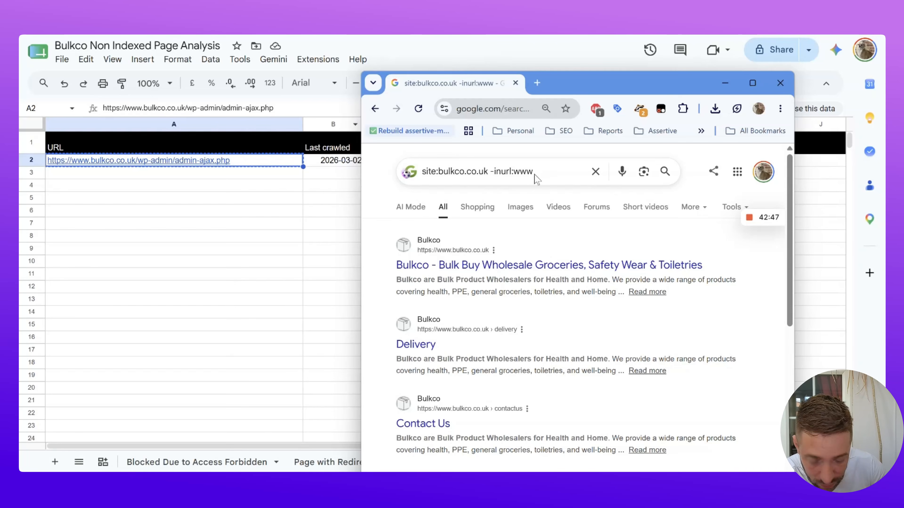
{"action": "left_click_drag", "start_coordinate": [513, 172], "coordinate": [520, 171]}
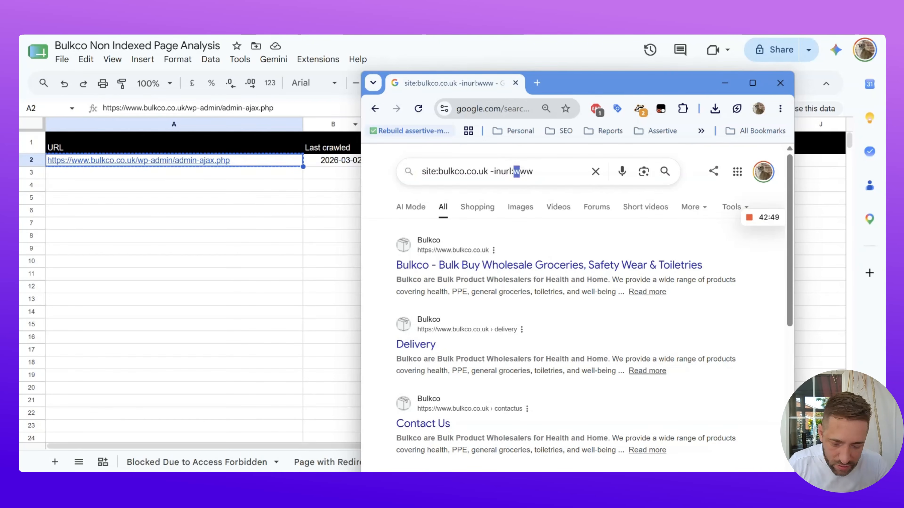
{"action": "type", "text": "https://"}
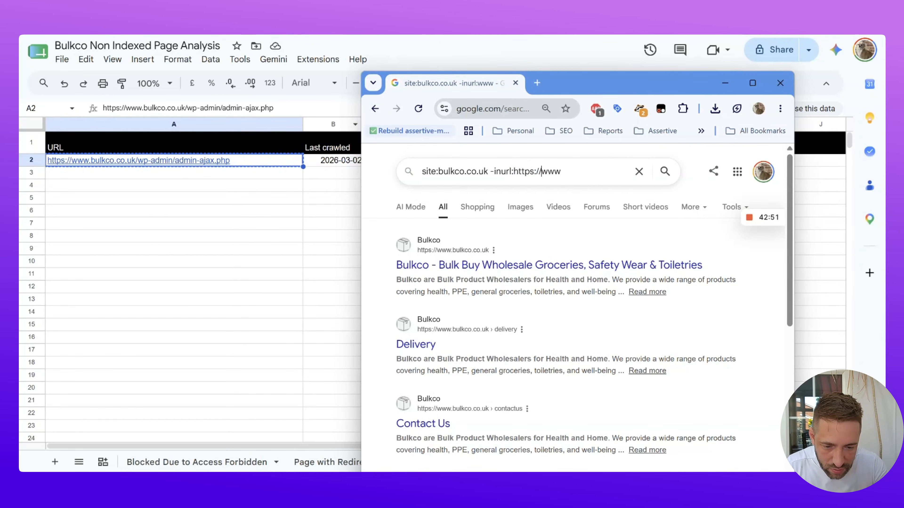
{"action": "key", "text": "Return"}
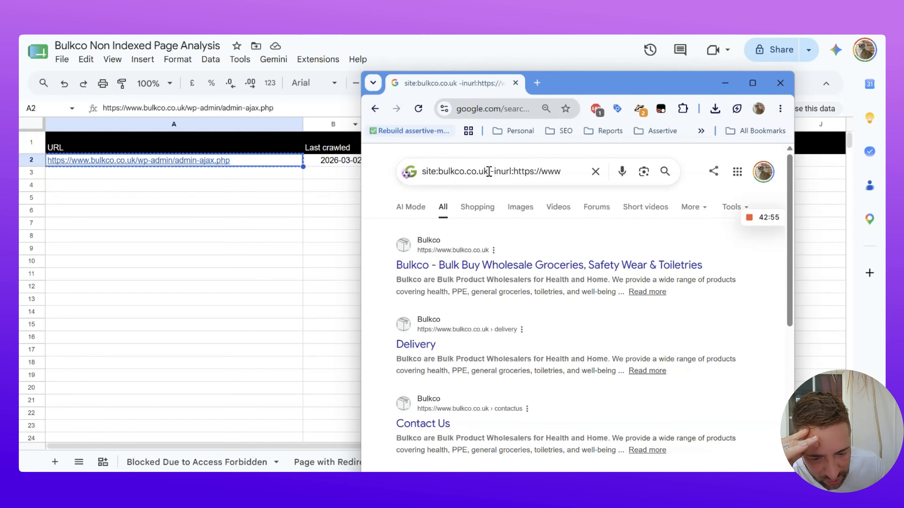
Remove the -inurl exclusion and search Google for site:bulkco.co.uk only
{"action": "left_click_drag", "start_coordinate": [488, 172], "coordinate": [701, 169]}
{"action": "key", "text": "BackSpace"}
{"action": "key", "text": "Return"}
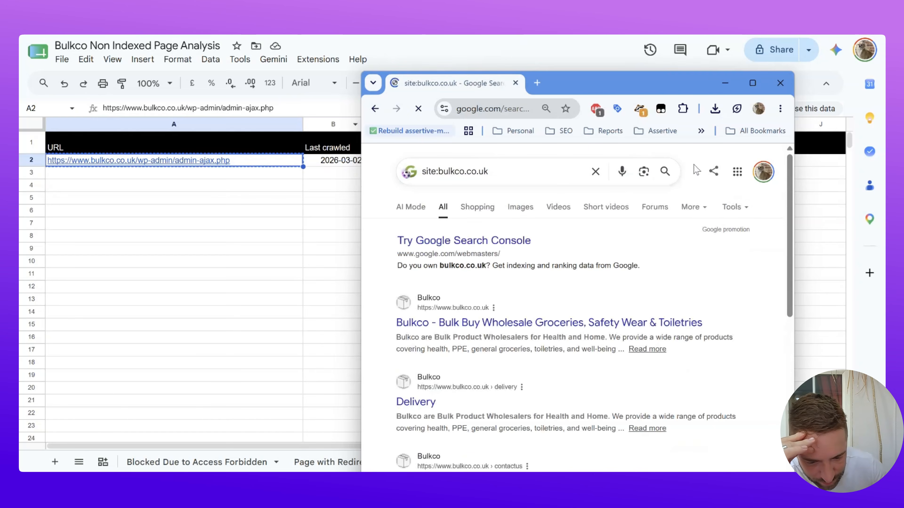
{"action": "type", "text": "-inurl"}
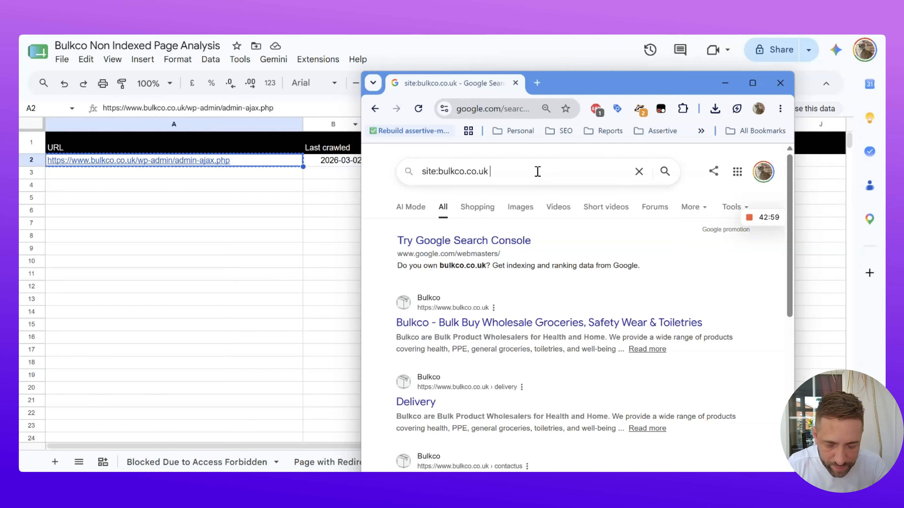
{"action": "type", "text": ":"}
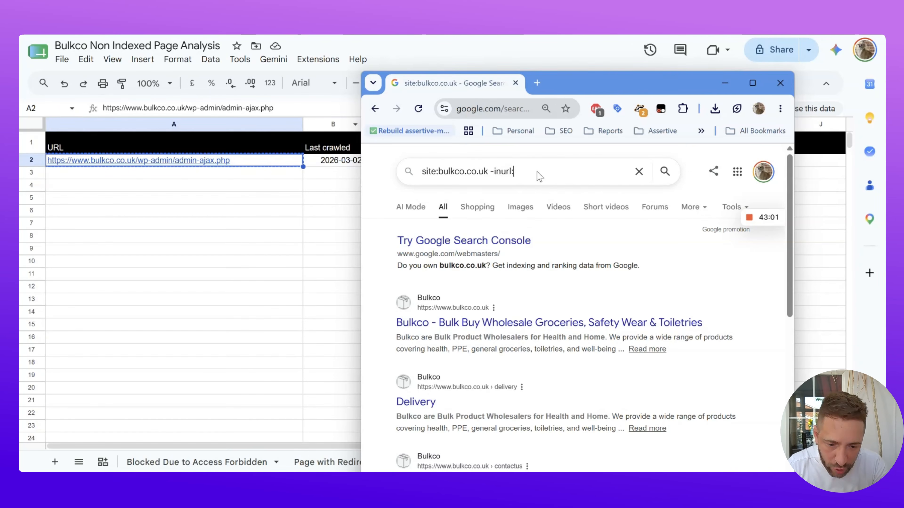
{"action": "type", "text": "wwe"}
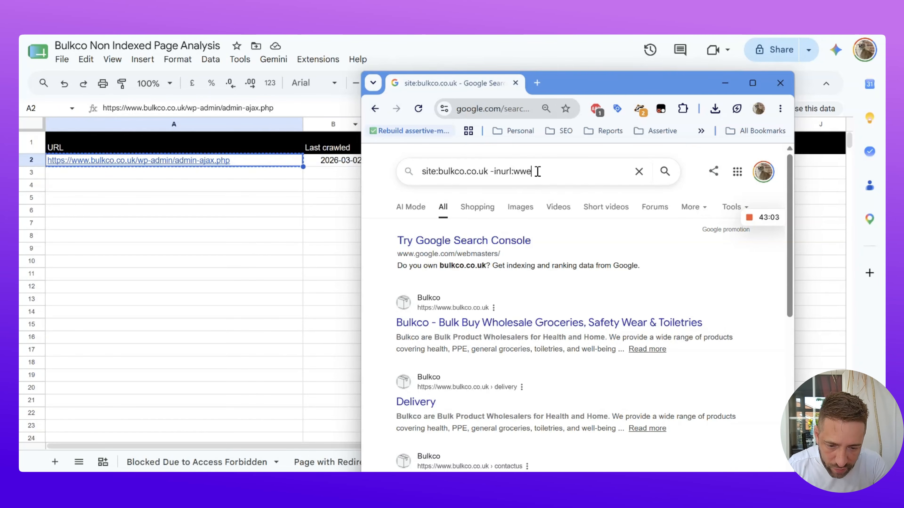
{"action": "key", "text": "BackSpace"}
{"action": "type", "text": "w."}
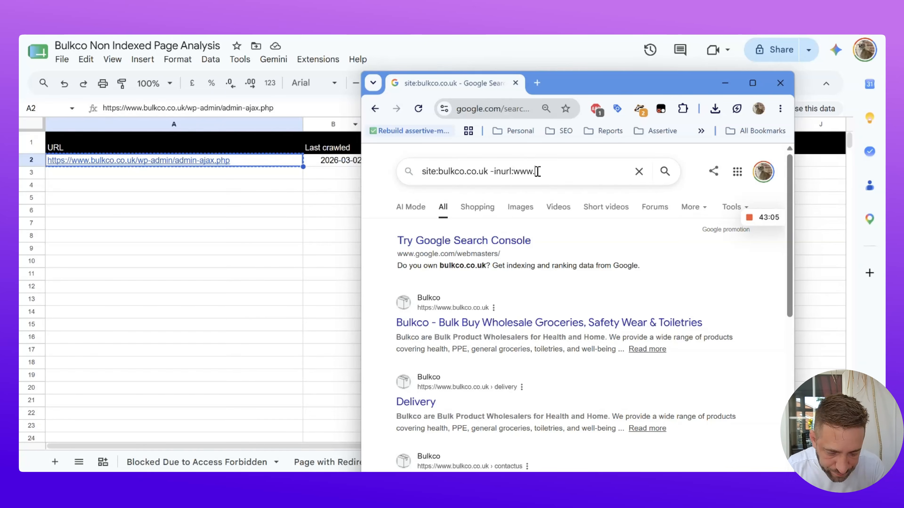
{"action": "key", "text": "Return"}
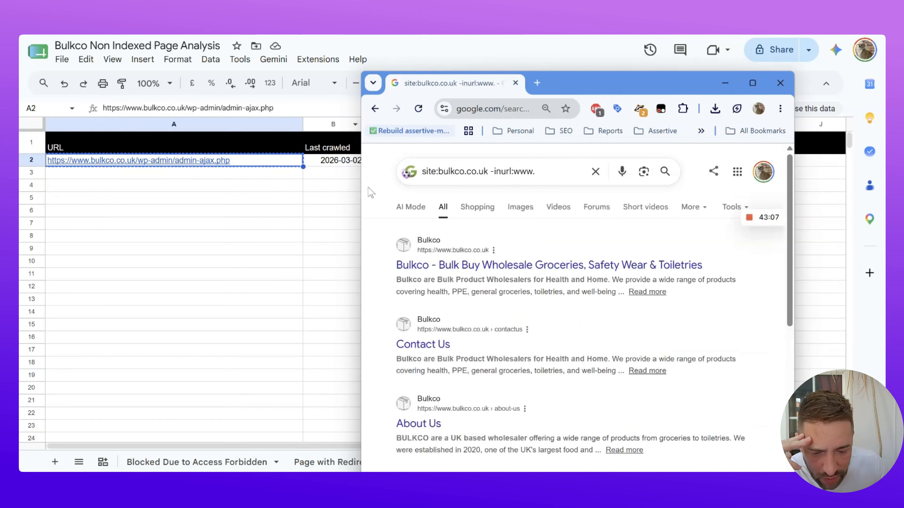
Return to the Blocked due to other 4xx Issues sheet and examine row 2's internal links, word count, clicks and impressions
{"action": "left_click", "coordinate": [318, 216]}
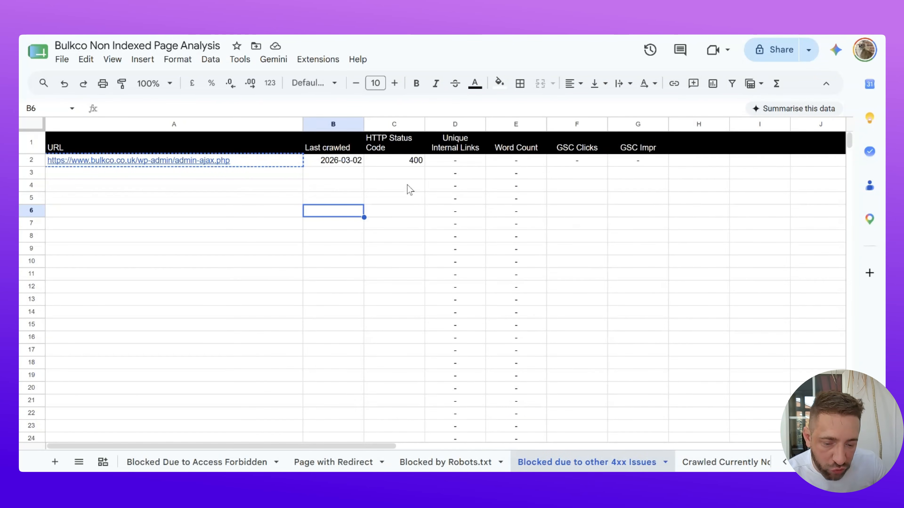
{"action": "left_click_drag", "start_coordinate": [461, 161], "coordinate": [696, 166]}
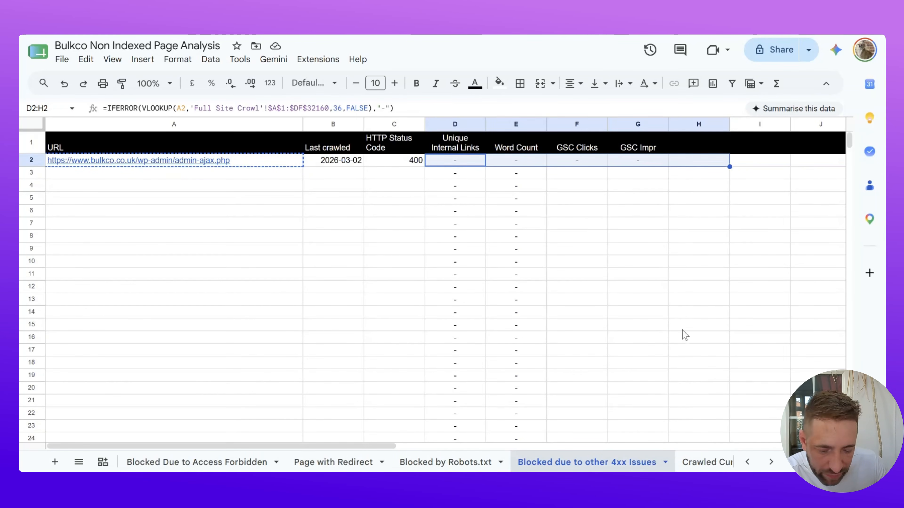
Open the Crawled Currently Not Indexed sheet and create a filter on its header row
{"action": "left_click", "coordinate": [706, 461]}
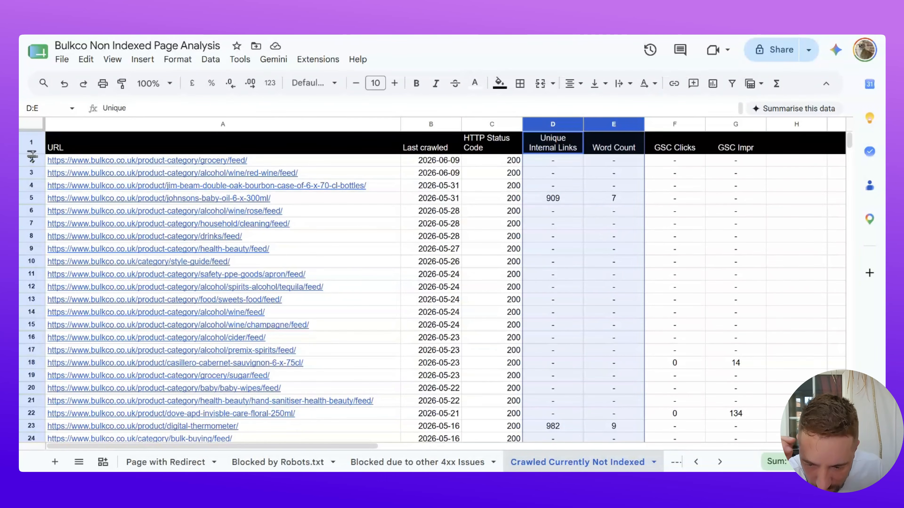
{"action": "left_click", "coordinate": [35, 144]}
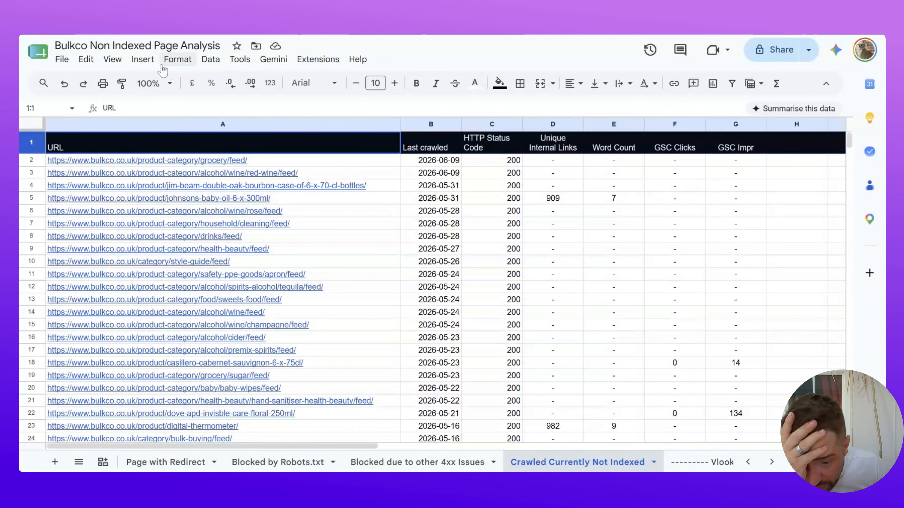
{"action": "left_click", "coordinate": [200, 64]}
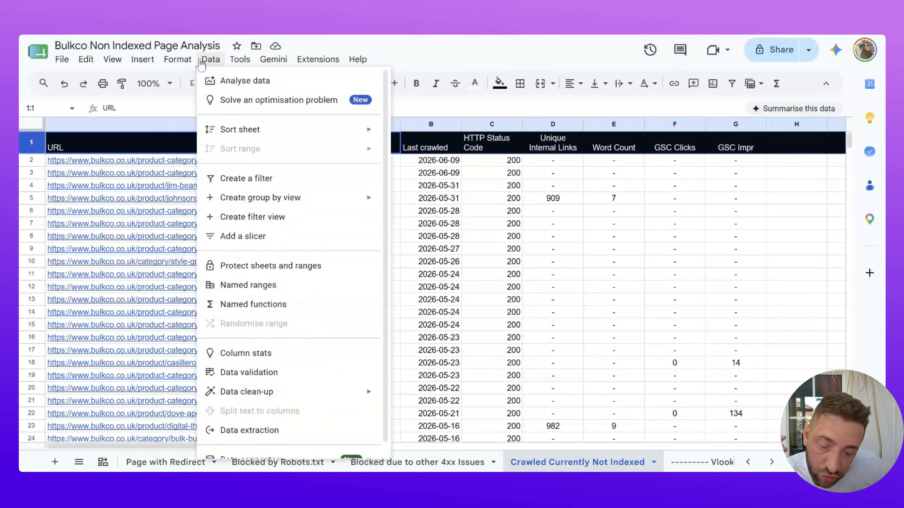
{"action": "left_click", "coordinate": [315, 178]}
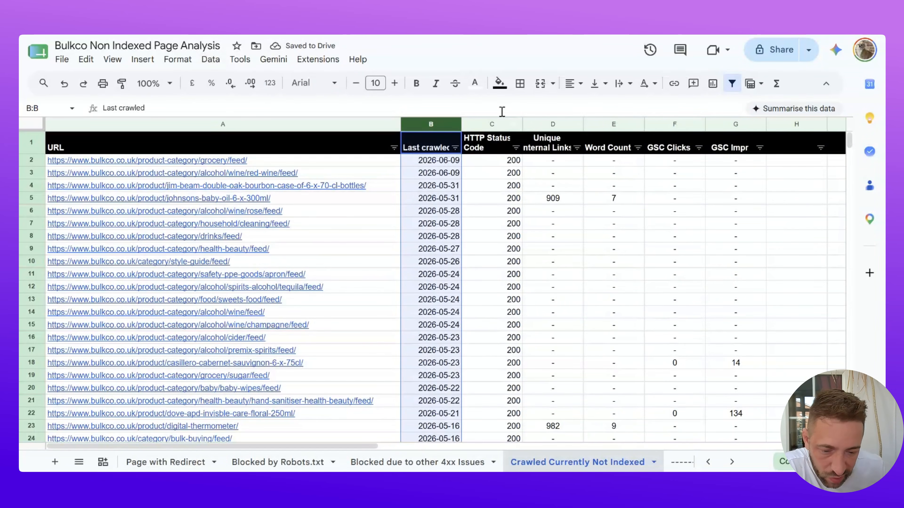
Copy the HTTP Status Code column and paste it back over itself as values only
{"action": "left_click", "coordinate": [486, 125]}
{"action": "key", "text": "ctrl+c"}
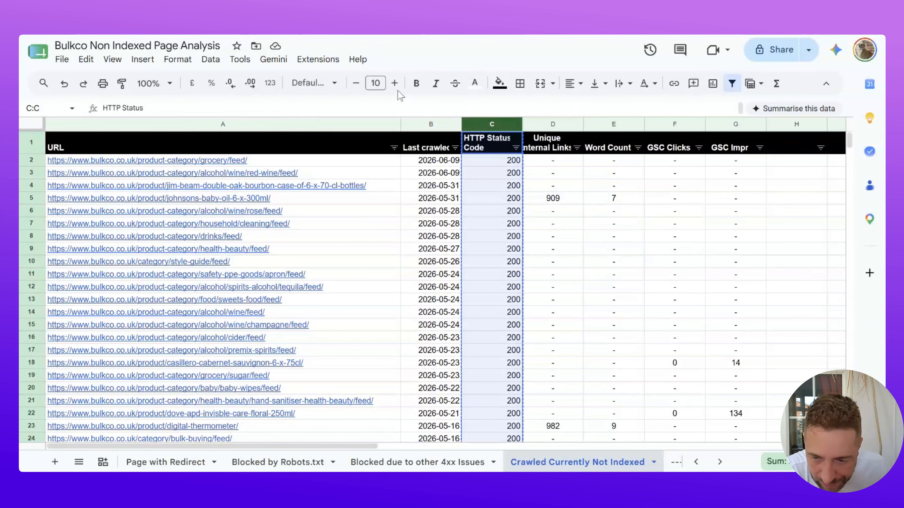
{"action": "left_click", "coordinate": [598, 198]}
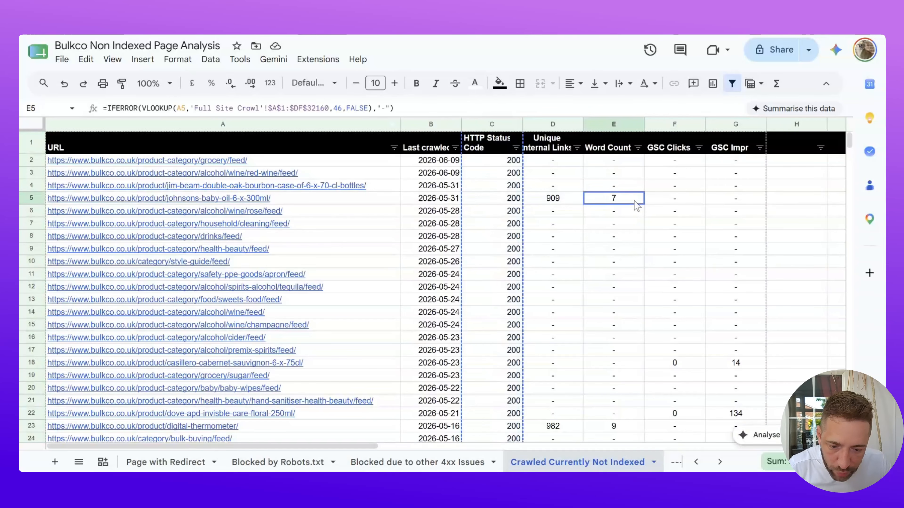
{"action": "left_click", "coordinate": [488, 124]}
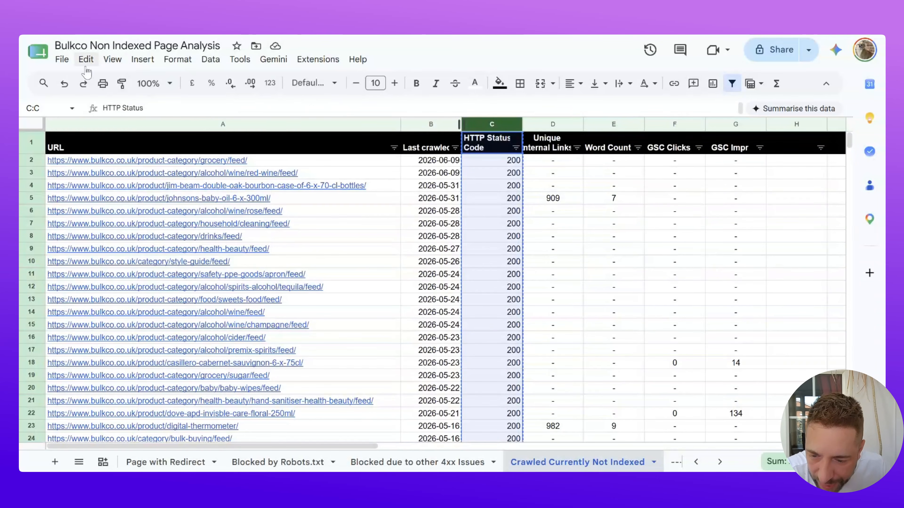
{"action": "left_click", "coordinate": [85, 59]}
{"action": "mouse_move", "coordinate": [261, 190]}
{"action": "left_click", "coordinate": [304, 193]}
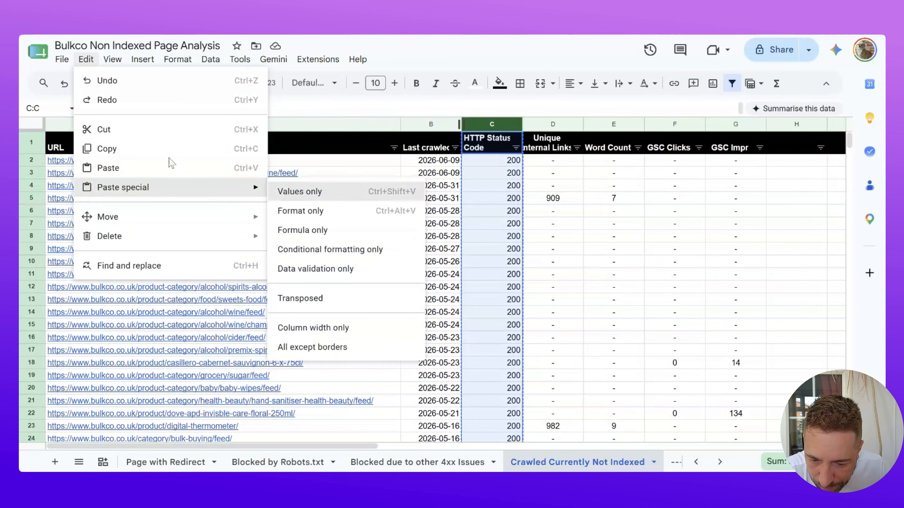
Freeze the header row of the Crawled Currently Not Indexed sheet and check it by looking through the URL list
{"action": "left_click", "coordinate": [31, 143]}
{"action": "left_click", "coordinate": [112, 59]}
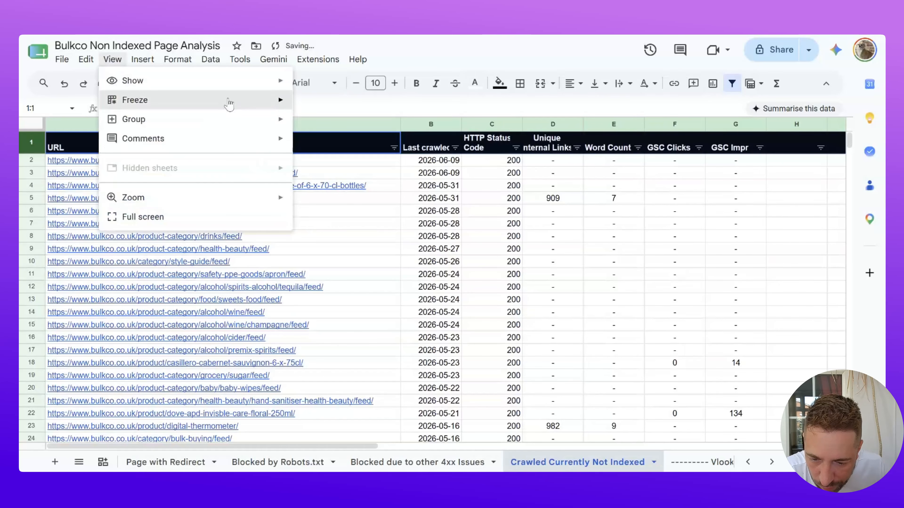
{"action": "mouse_move", "coordinate": [228, 100]}
{"action": "left_click", "coordinate": [325, 124]}
{"action": "scroll", "coordinate": [382, 272], "scroll_direction": "down", "scroll_amount": 10}
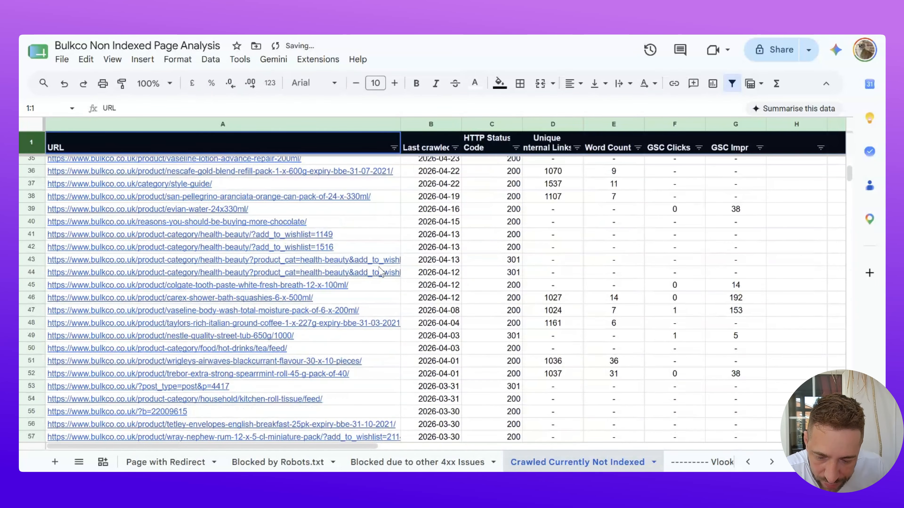
{"action": "scroll", "coordinate": [384, 270], "scroll_direction": "up", "scroll_amount": 10}
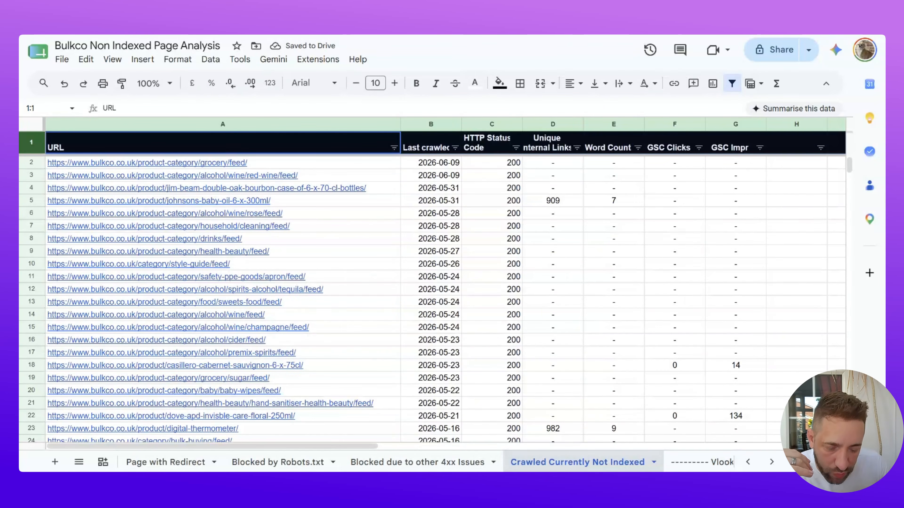
Switch to the Google search window and close it to return to the spreadsheet
{"action": "key", "text": "alt+Tab"}
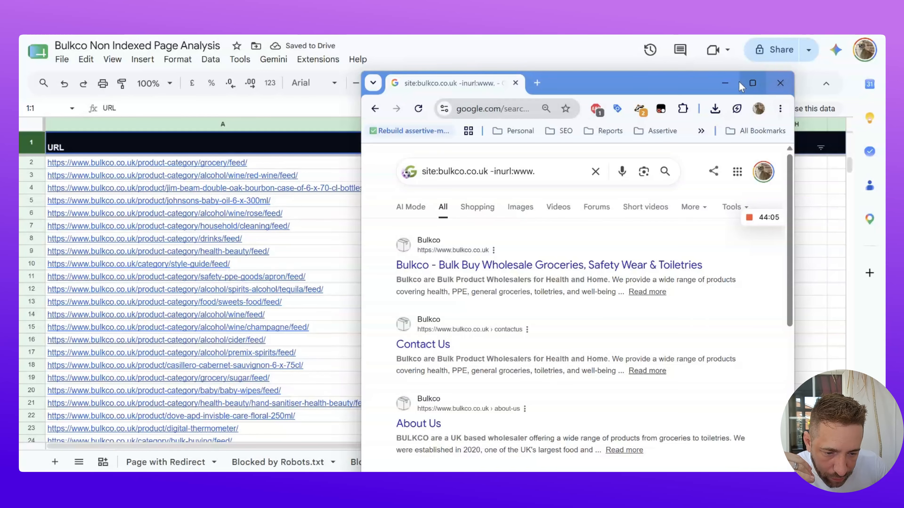
{"action": "left_click", "coordinate": [780, 83]}
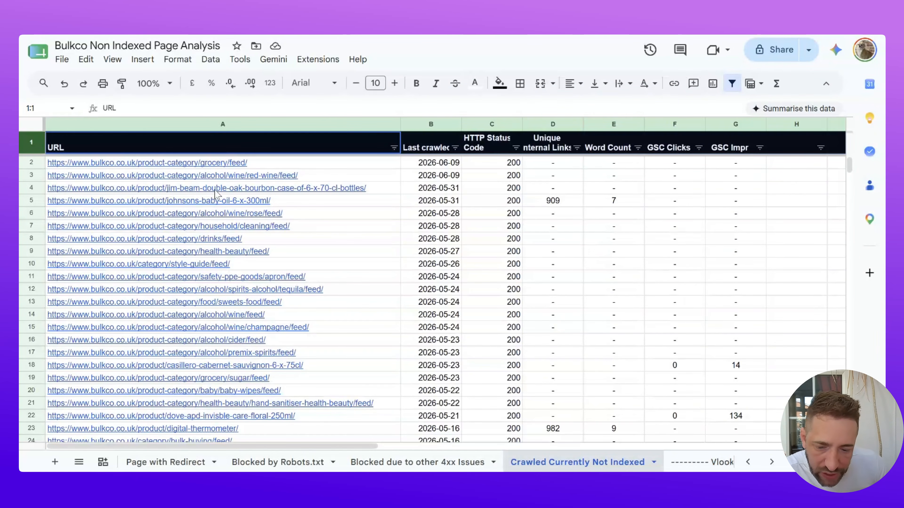
Duplicate the Crawled Currently Not Indexed sheet and rename the copy as CCNI HTTP 200
{"action": "scroll", "coordinate": [215, 194], "scroll_direction": "down", "scroll_amount": 14}
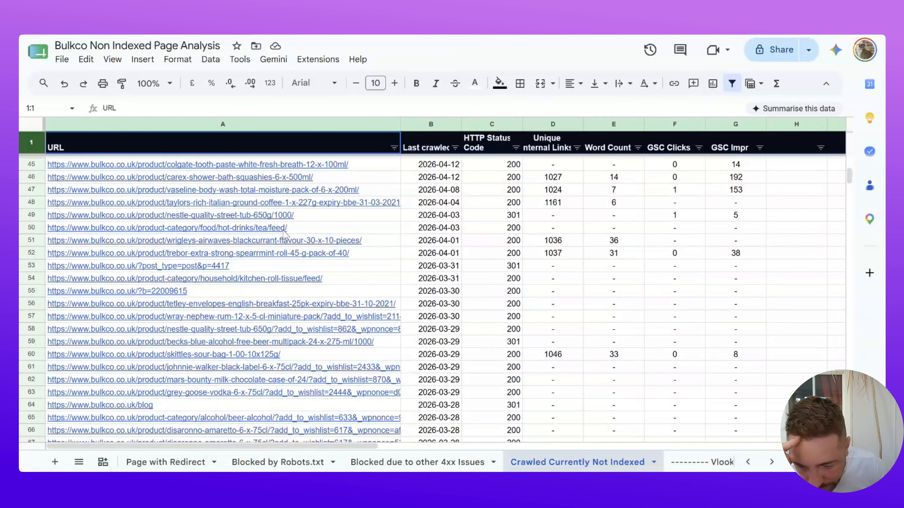
{"action": "scroll", "coordinate": [285, 233], "scroll_direction": "up", "scroll_amount": 14}
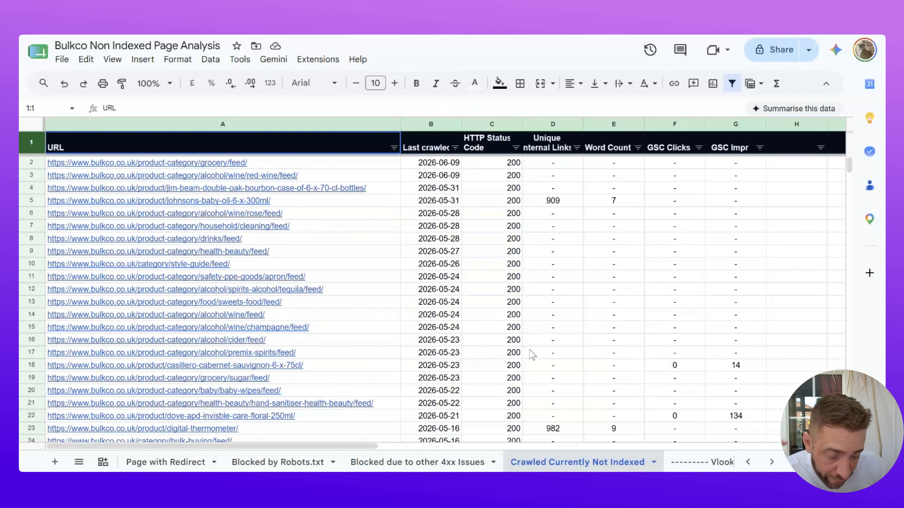
{"action": "right_click", "coordinate": [559, 467]}
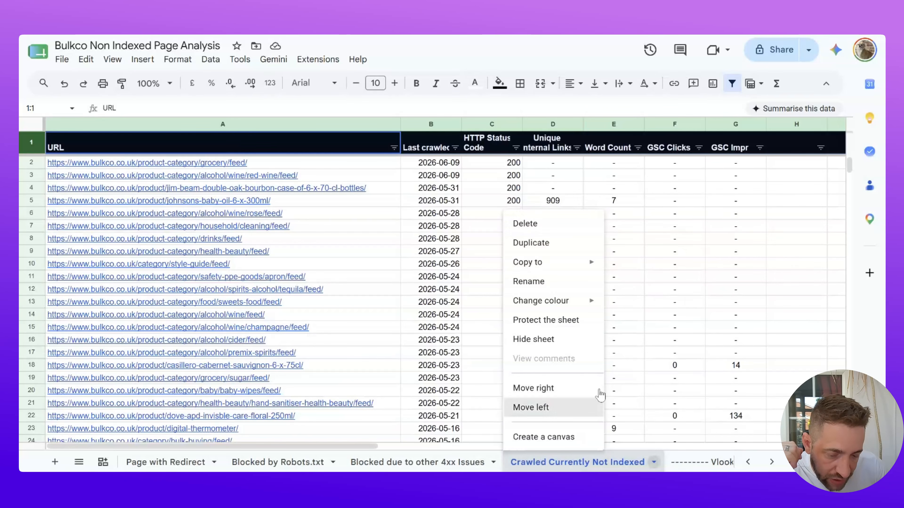
{"action": "left_click", "coordinate": [539, 245]}
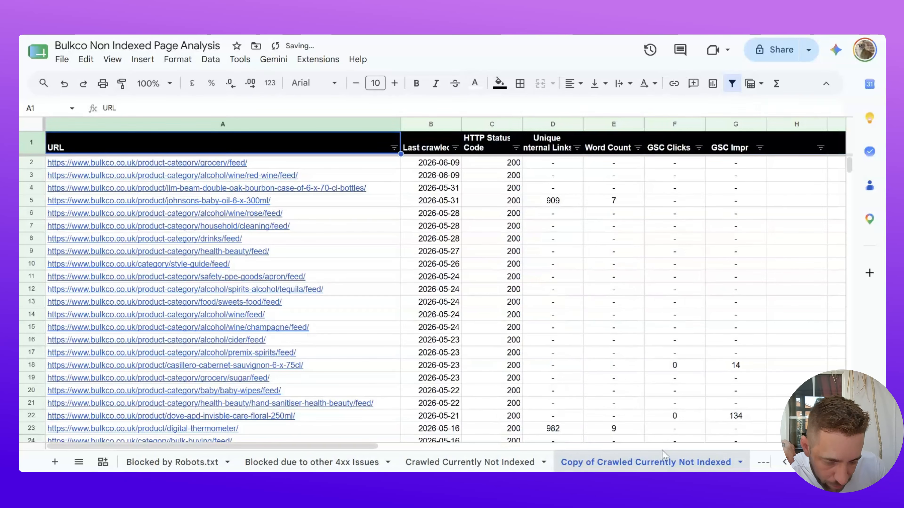
{"action": "double_click", "coordinate": [646, 462]}
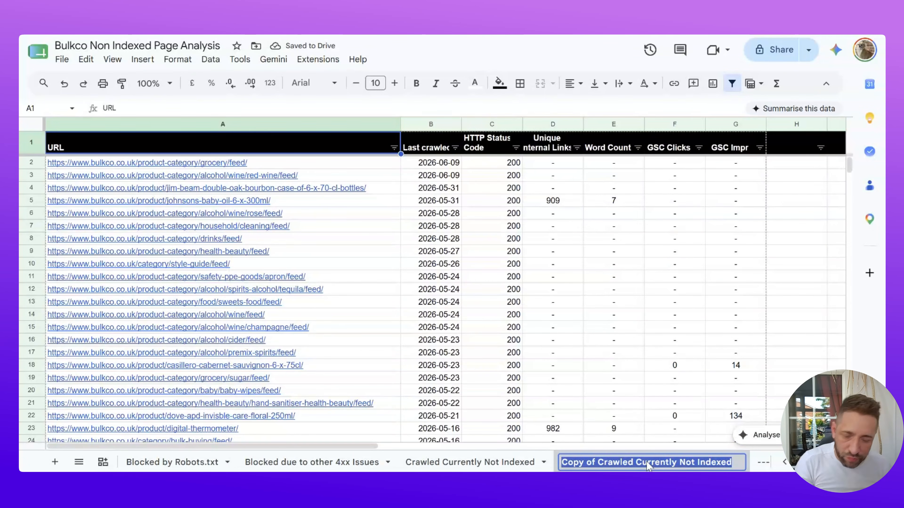
{"action": "type", "text": "CC"}
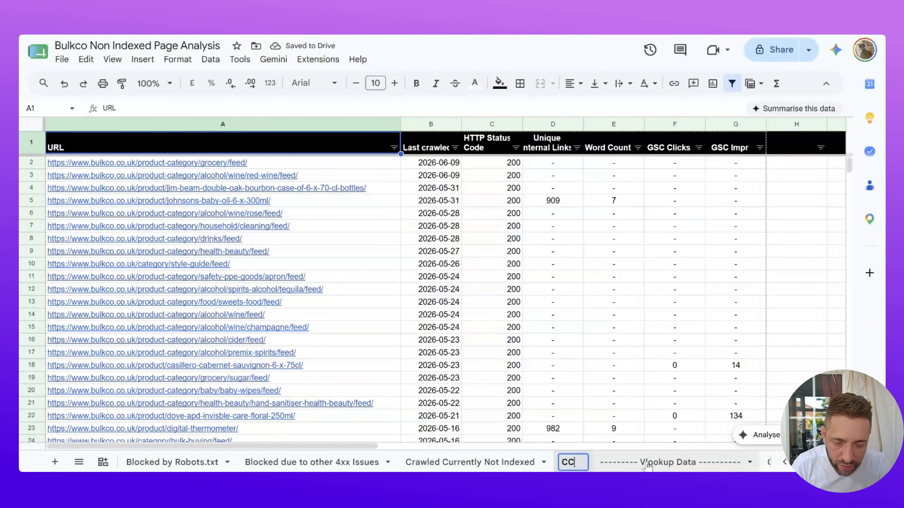
{"action": "type", "text": "NI HTT"}
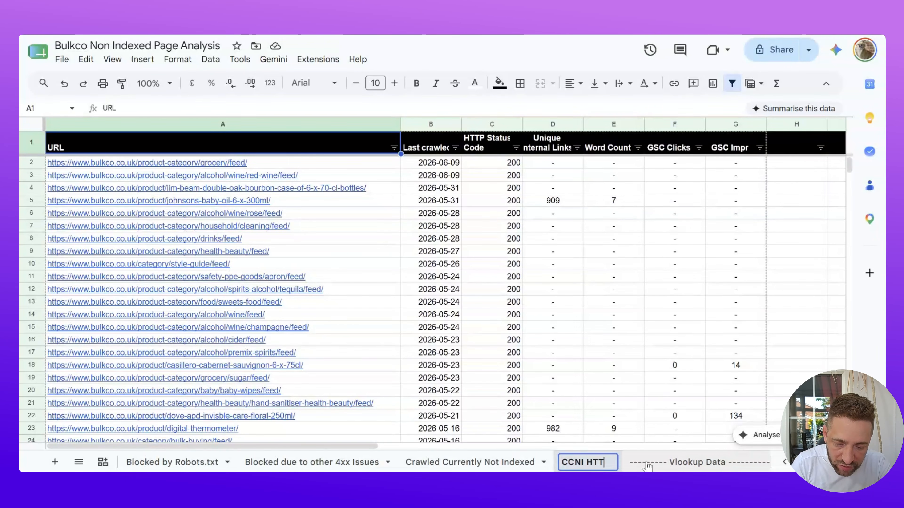
{"action": "type", "text": "P 200"}
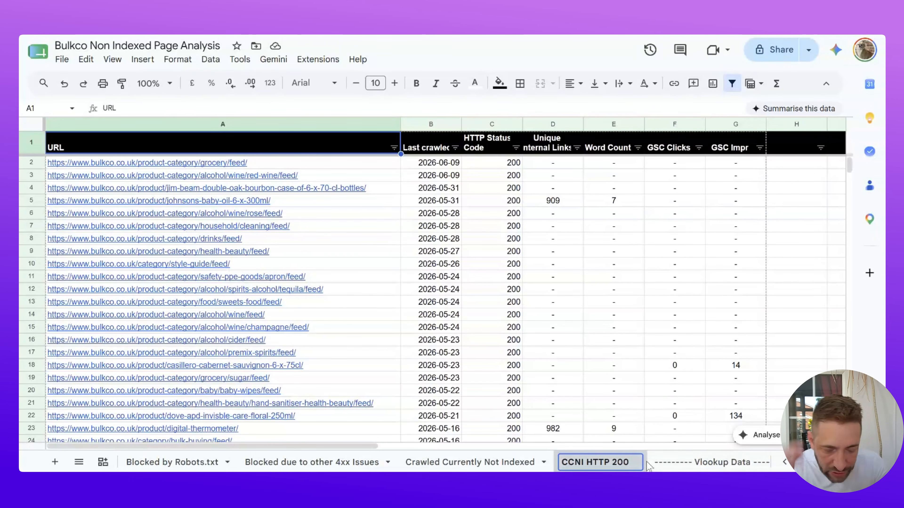
{"action": "key", "text": "Return"}
Filter the HTTP Status Code column of the CCNI HTTP 200 sheet to 200 only and select its URL column
{"action": "left_click", "coordinate": [533, 462]}
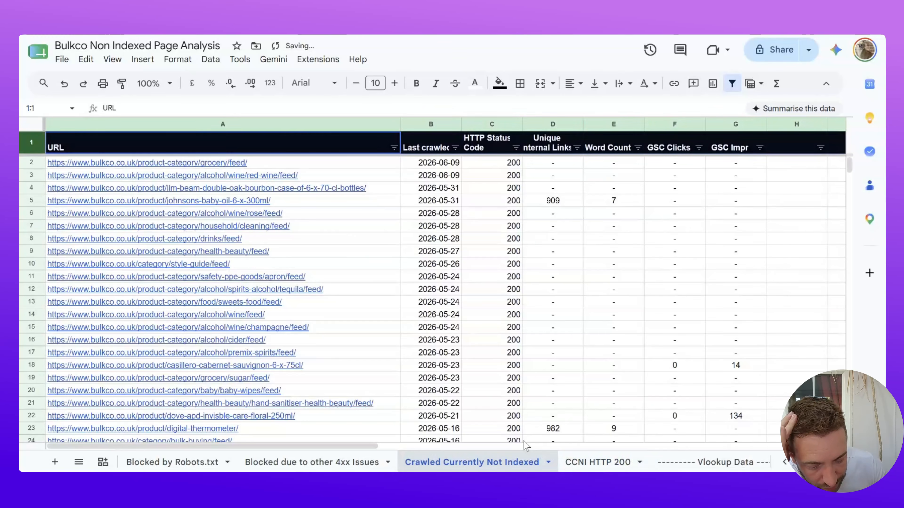
{"action": "left_click", "coordinate": [277, 121]}
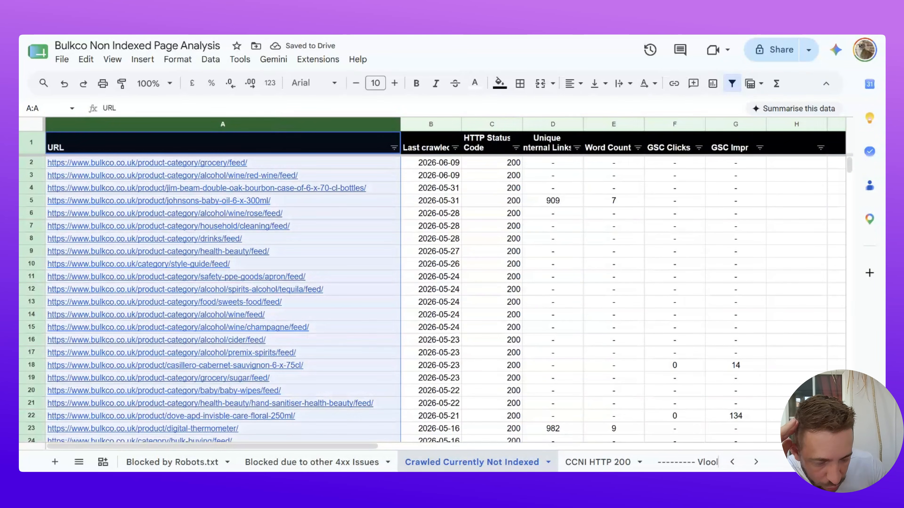
{"action": "left_click", "coordinate": [600, 461]}
{"action": "left_click", "coordinate": [516, 148]}
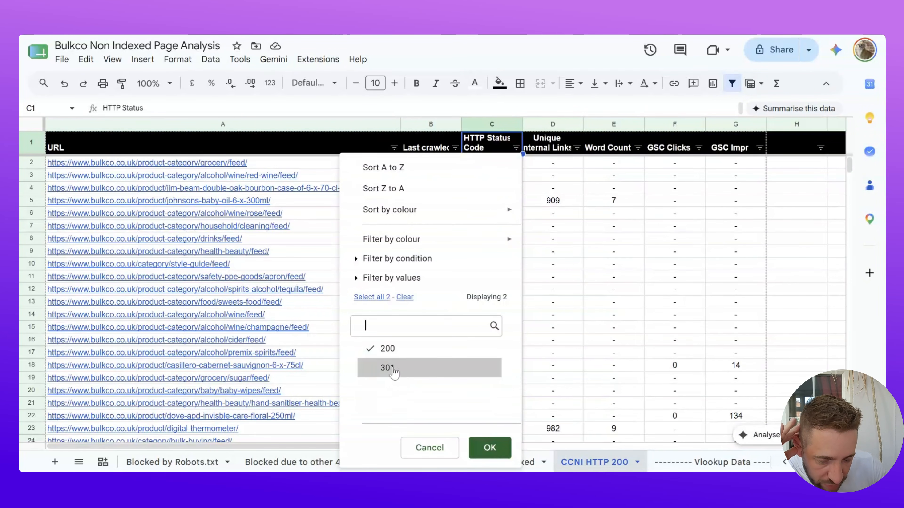
{"action": "left_click", "coordinate": [398, 370]}
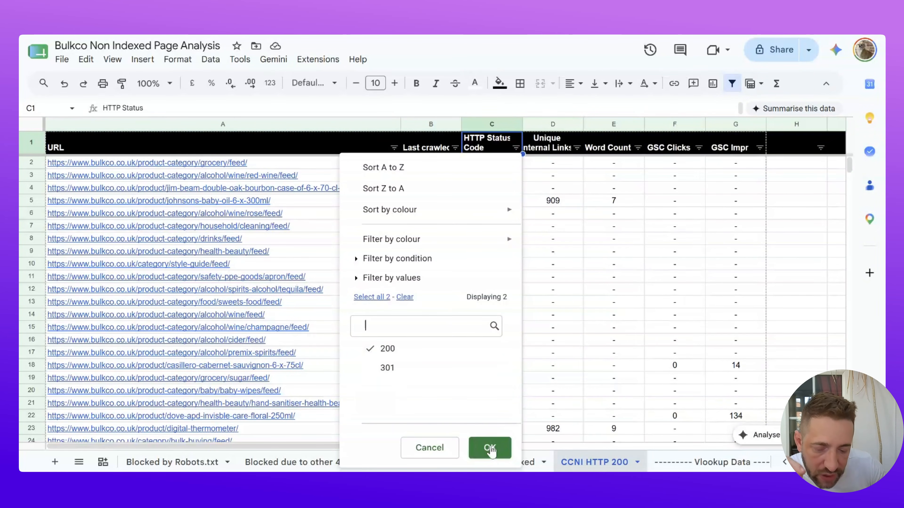
{"action": "left_click", "coordinate": [493, 448]}
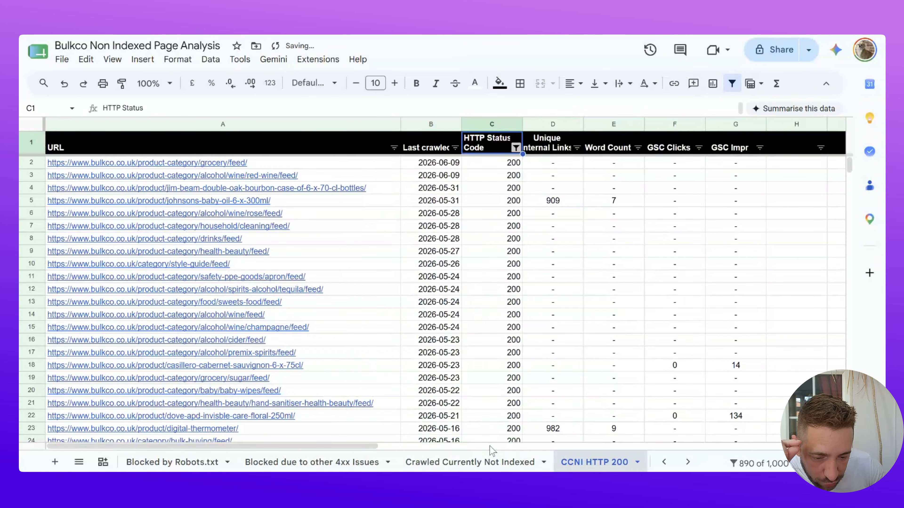
{"action": "left_click", "coordinate": [269, 124]}
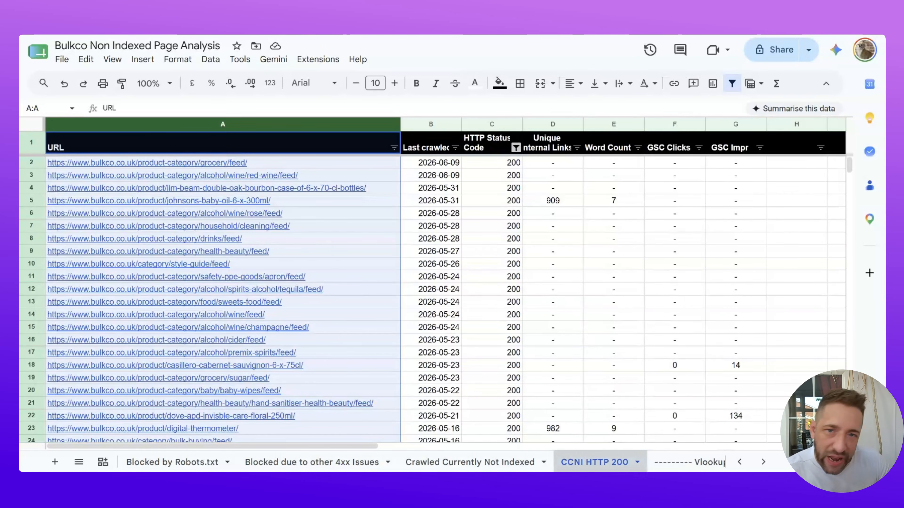
{"action": "mouse_move", "coordinate": [559, 477]}
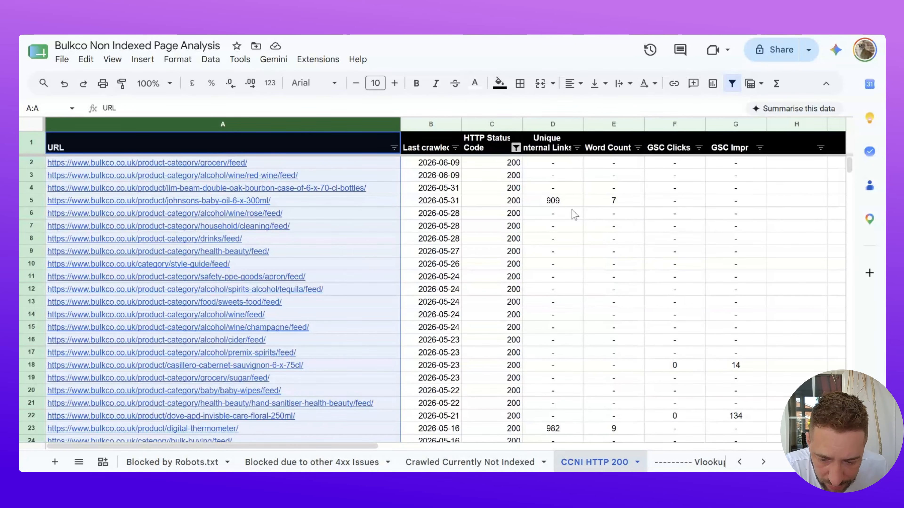
Sort the whole data range of the CCNI HTTP 200 sheet by GSC Clicks from Z to A, treating the first row as header
{"action": "left_click", "coordinate": [628, 224]}
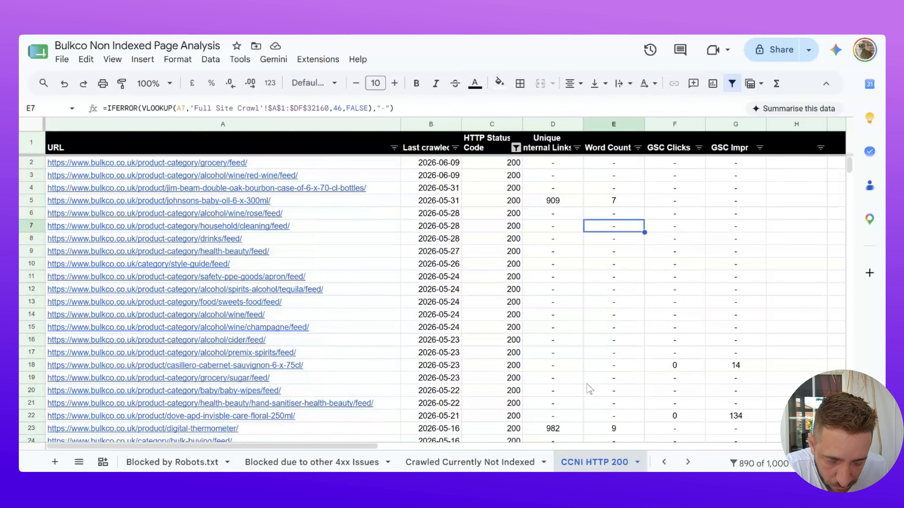
{"action": "key", "text": "ctrl+a"}
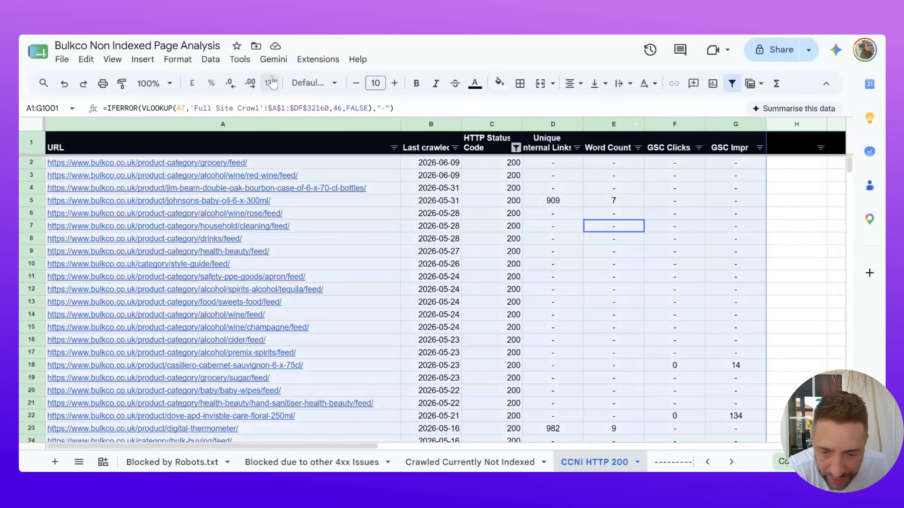
{"action": "left_click", "coordinate": [210, 59]}
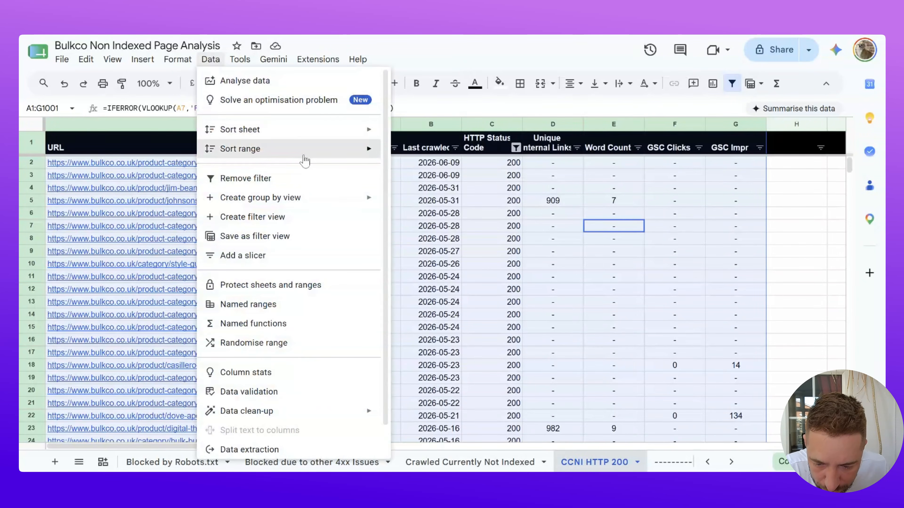
{"action": "mouse_move", "coordinate": [306, 160]}
{"action": "left_click", "coordinate": [427, 202]}
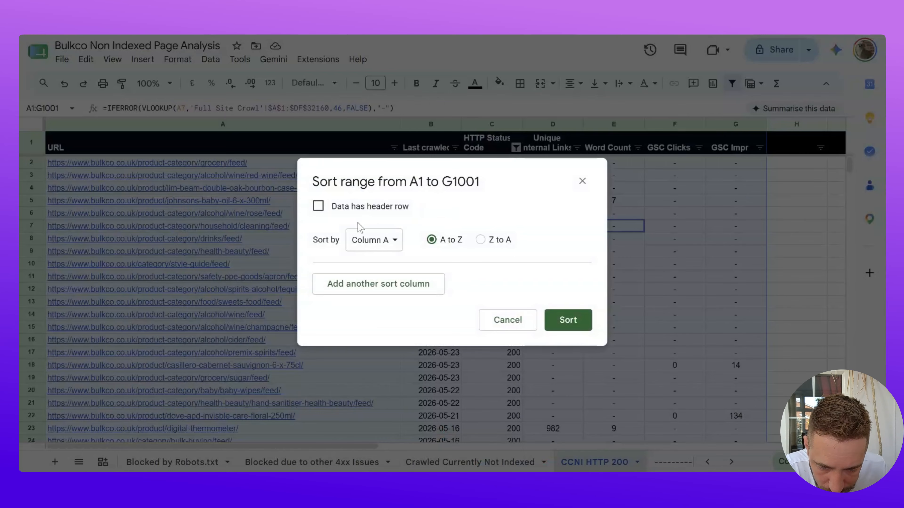
{"action": "left_click", "coordinate": [359, 208]}
{"action": "left_click", "coordinate": [372, 239]}
{"action": "left_click", "coordinate": [421, 334]}
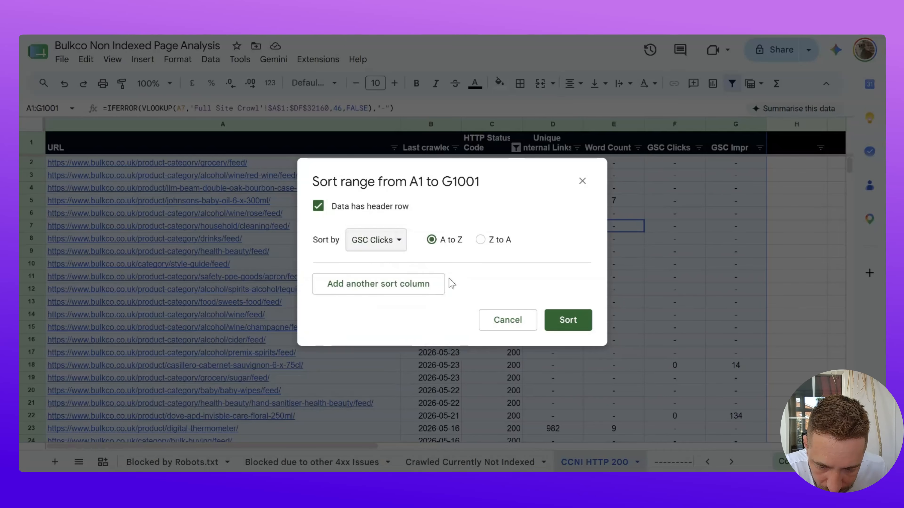
{"action": "left_click", "coordinate": [480, 239]}
{"action": "left_click", "coordinate": [561, 324]}
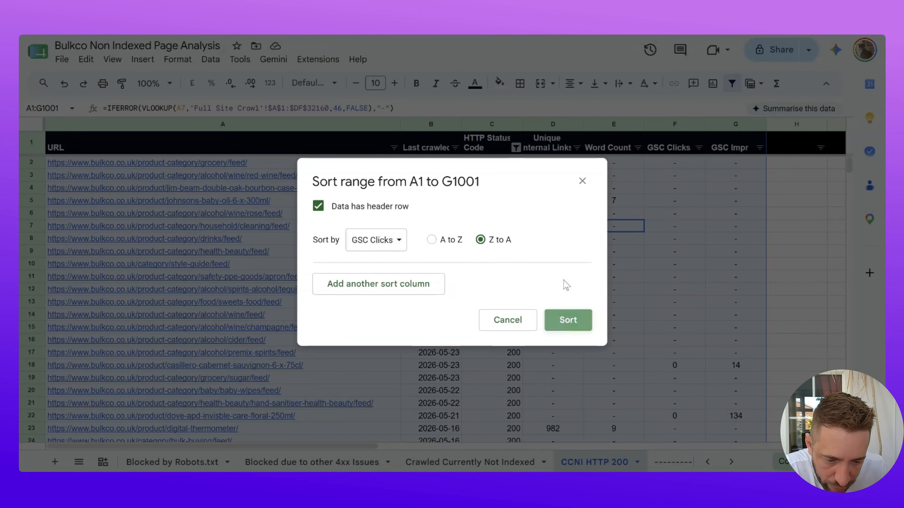
Examine the GSC Clicks and GSC Impr values of the URLs near the end of the sorted list
{"action": "scroll", "coordinate": [554, 291], "scroll_direction": "down", "scroll_amount": 20}
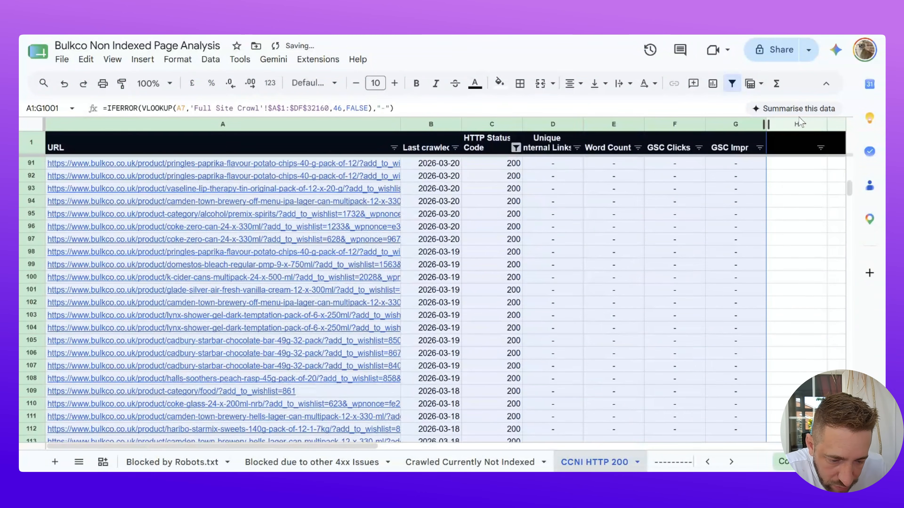
{"action": "scroll", "coordinate": [802, 353], "scroll_direction": "down", "scroll_amount": 20}
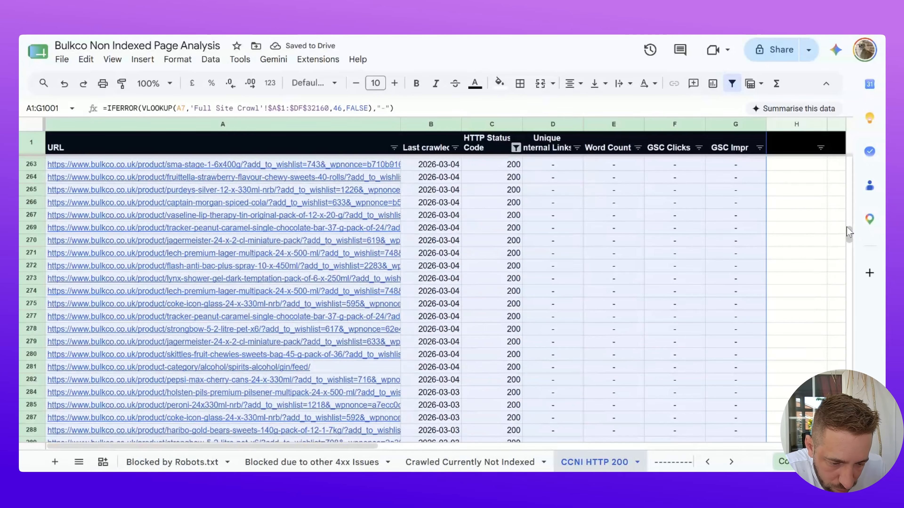
{"action": "scroll", "coordinate": [845, 242], "scroll_direction": "up", "scroll_amount": 8}
{"action": "left_click_drag", "start_coordinate": [848, 232], "coordinate": [847, 440]}
{"action": "scroll", "coordinate": [802, 322], "scroll_direction": "up", "scroll_amount": 10}
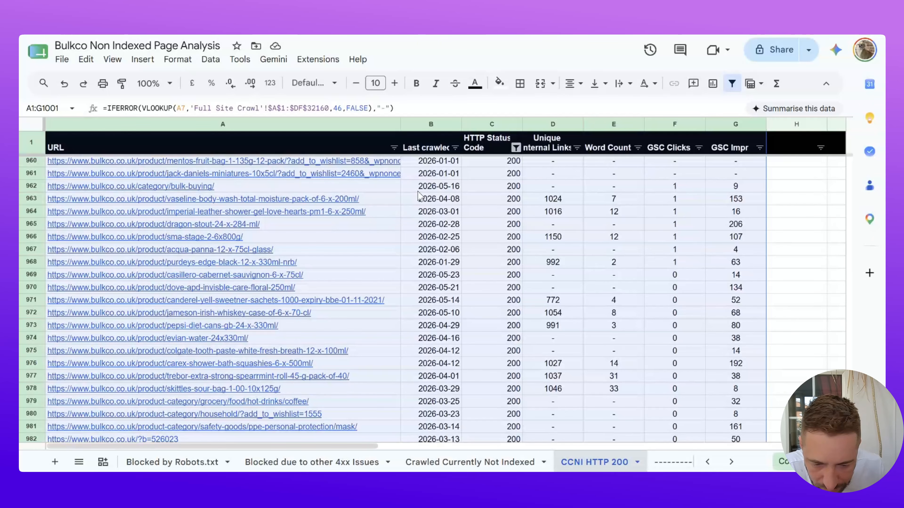
{"action": "left_click", "coordinate": [680, 188]}
{"action": "left_click_drag", "start_coordinate": [680, 196], "coordinate": [698, 262]}
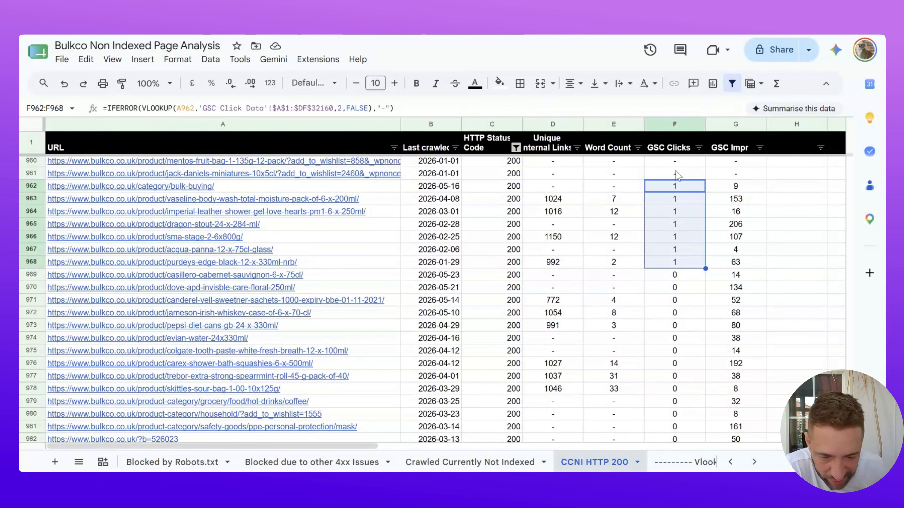
{"action": "left_click_drag", "start_coordinate": [749, 186], "coordinate": [749, 418]}
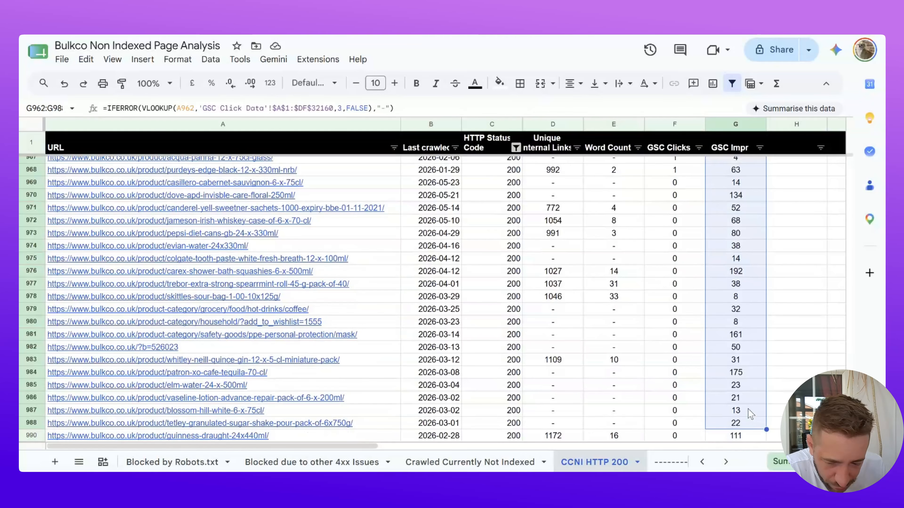
{"action": "scroll", "coordinate": [641, 395], "scroll_direction": "up", "scroll_amount": 3}
{"action": "scroll", "coordinate": [640, 395], "scroll_direction": "up", "scroll_amount": 5}
{"action": "scroll", "coordinate": [638, 353], "scroll_direction": "down", "scroll_amount": 9}
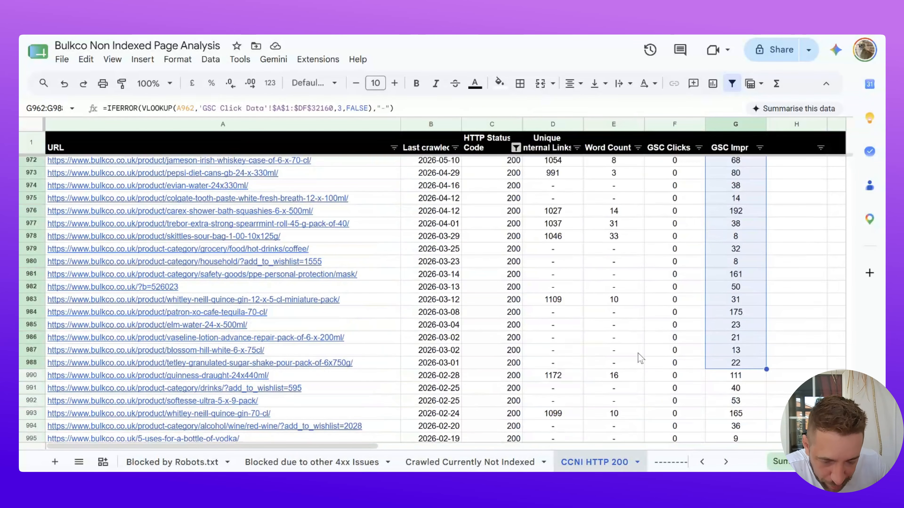
{"action": "scroll", "coordinate": [651, 225], "scroll_direction": "up", "scroll_amount": 2}
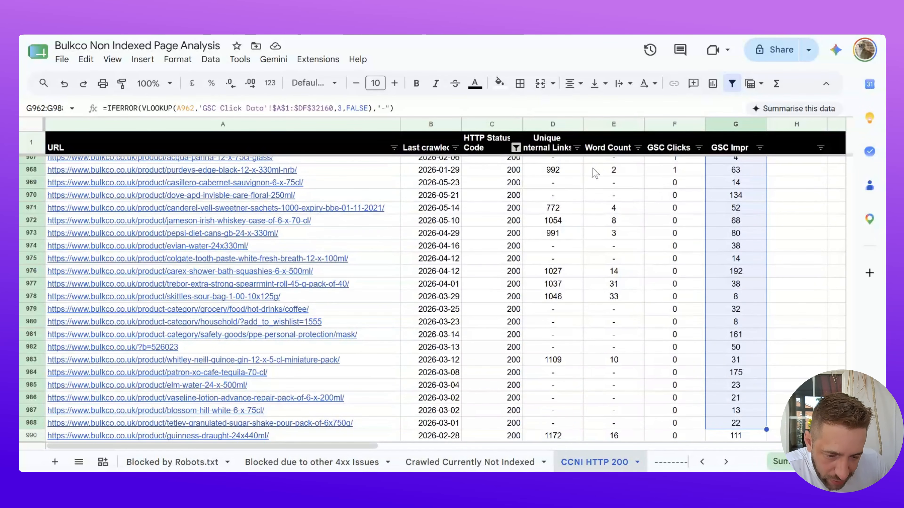
Review the Word Count and Unique Internal Links values of the URLs that have search impressions
{"action": "left_click_drag", "start_coordinate": [618, 261], "coordinate": [618, 296]}
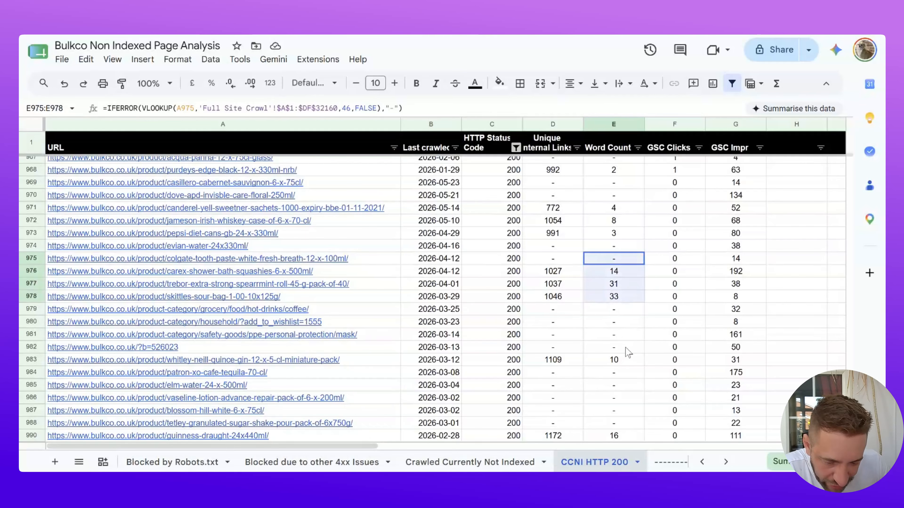
{"action": "left_click_drag", "start_coordinate": [627, 352], "coordinate": [627, 373]}
{"action": "left_click_drag", "start_coordinate": [553, 194], "coordinate": [565, 354]}
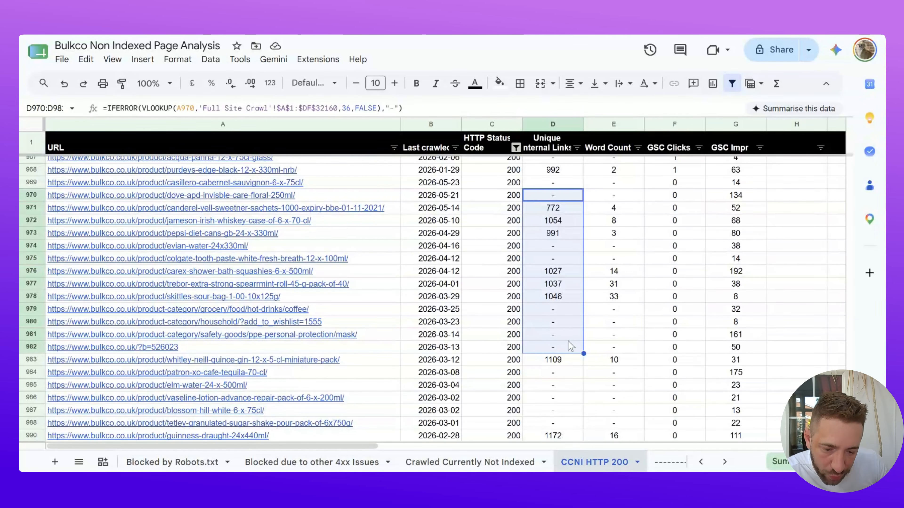
Duplicate the CCNI HTTP 200 sheet and rename the copy as CCNI 200 W/GC
{"action": "right_click", "coordinate": [598, 467]}
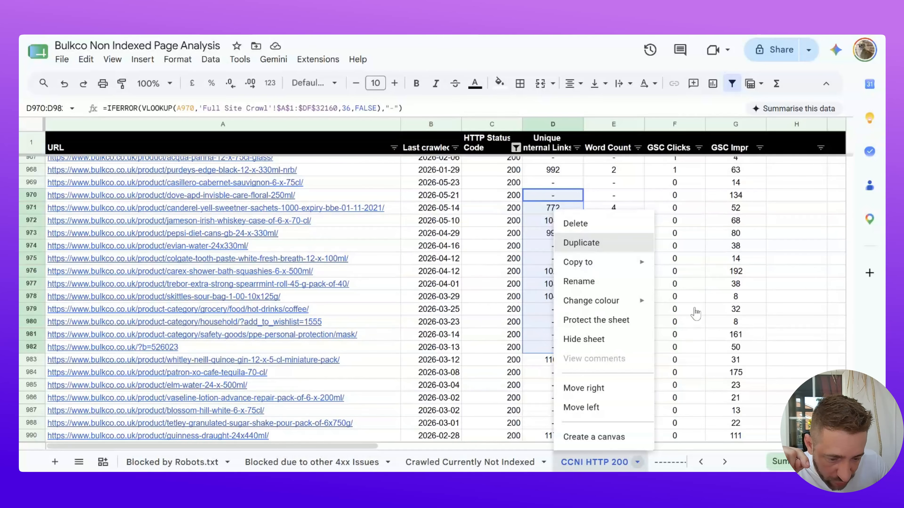
{"action": "left_click", "coordinate": [581, 242]}
{"action": "double_click", "coordinate": [428, 461]}
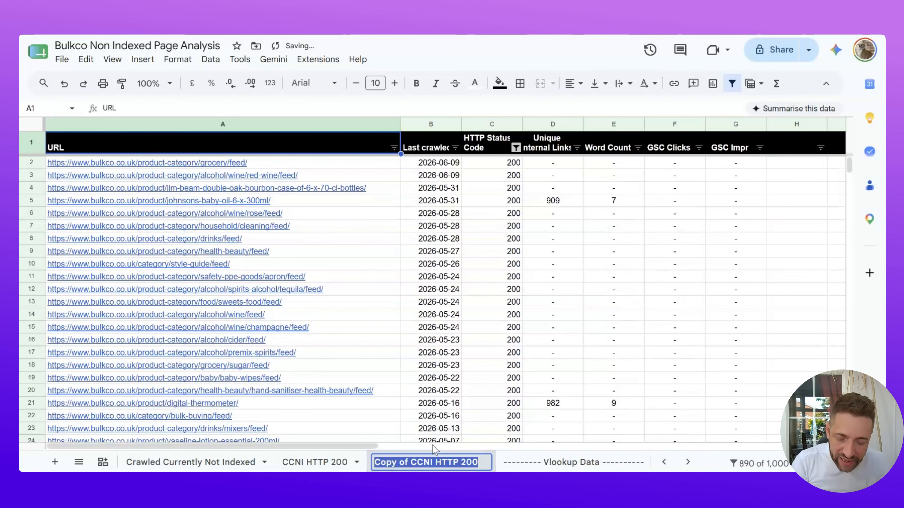
{"action": "type", "text": "C"}
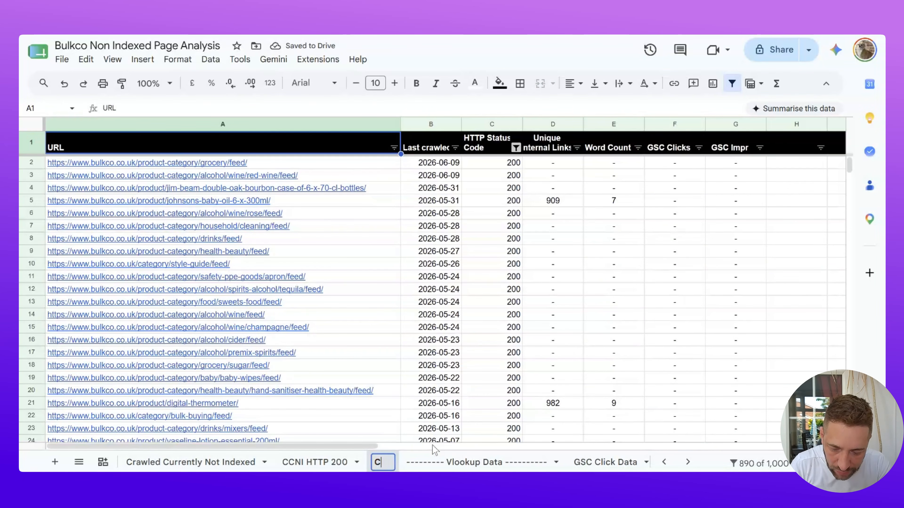
{"action": "type", "text": "CNI 200"}
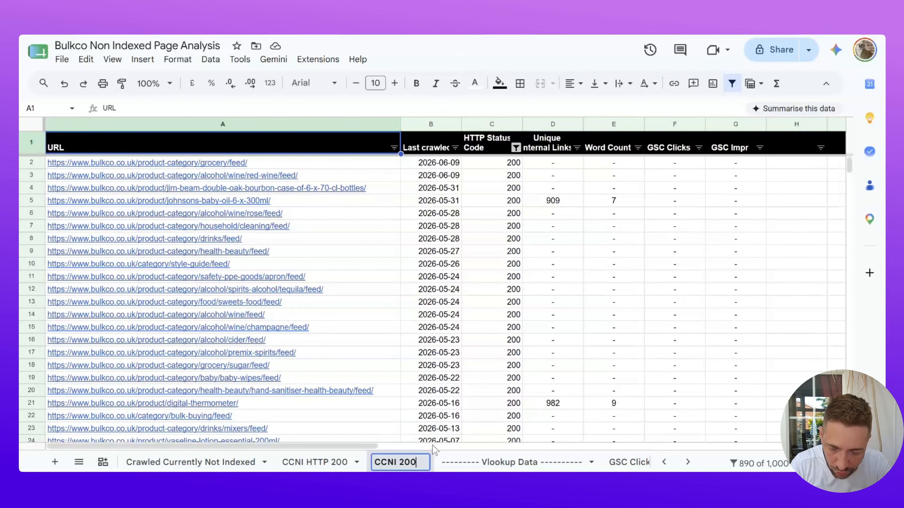
{"action": "type", "text": " W/"}
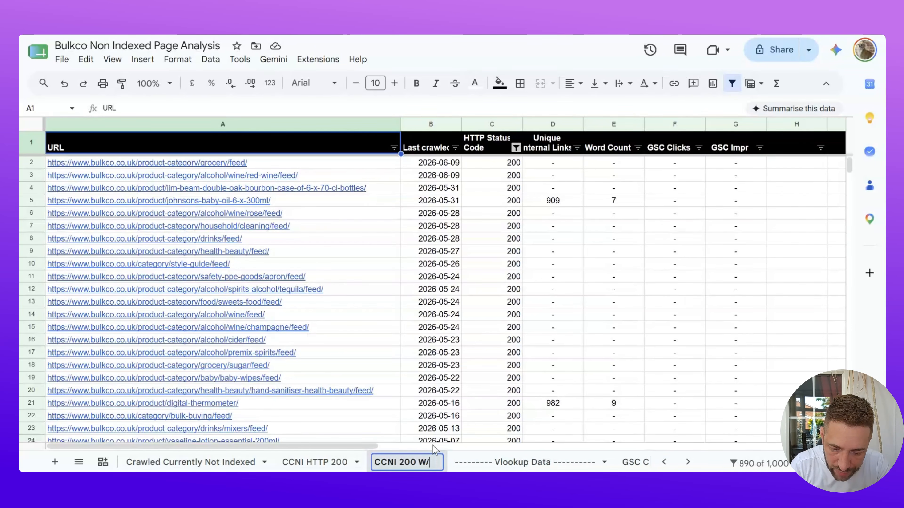
{"action": "type", "text": "GC"}
{"action": "key", "text": "Return"}
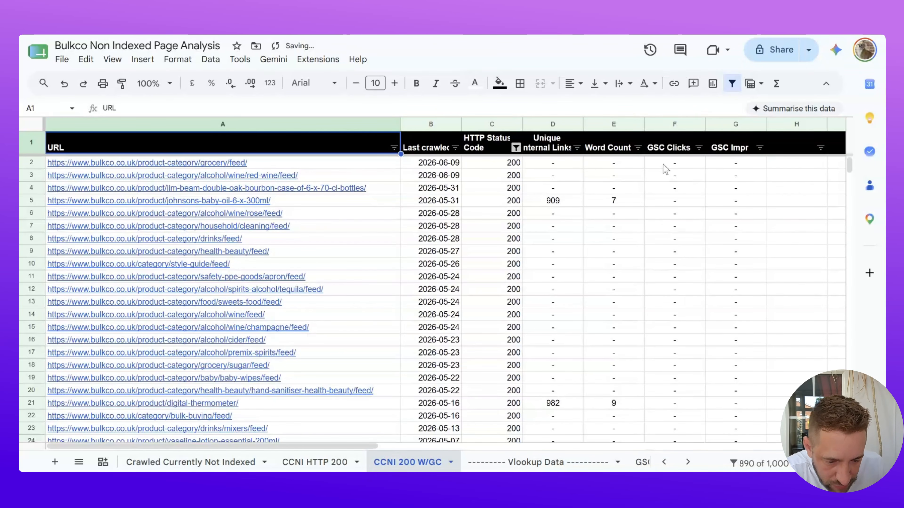
Filter the GSC Clicks column of the CCNI 200 W/GC sheet to exclude the "-" entries, keeping 0 and 1
{"action": "left_click", "coordinate": [698, 148]}
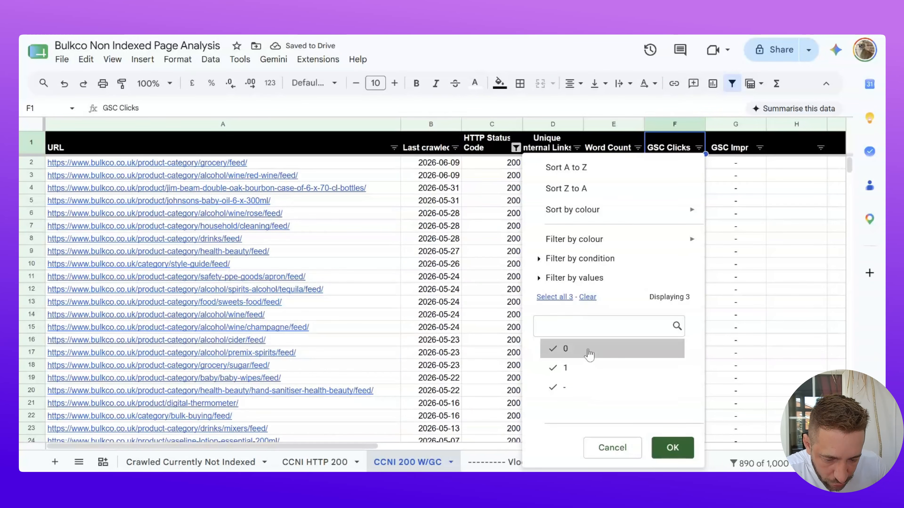
{"action": "left_click", "coordinate": [584, 388]}
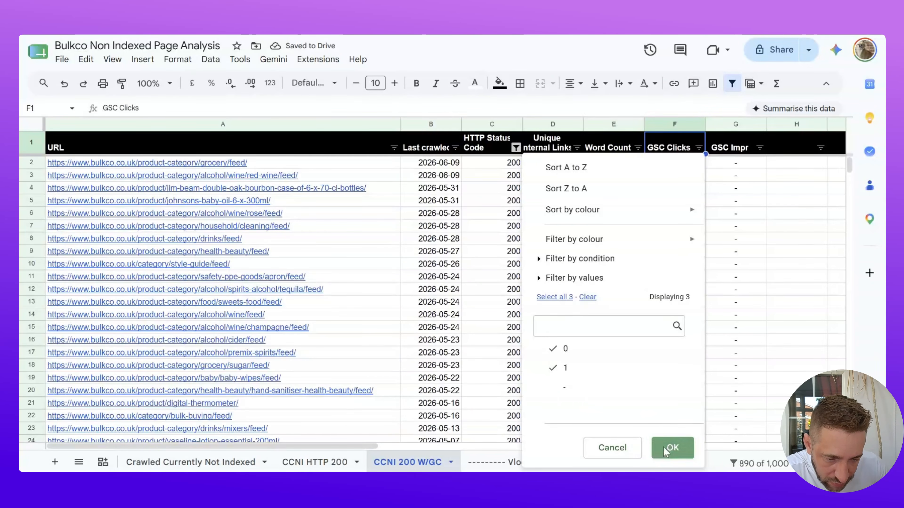
{"action": "left_click", "coordinate": [672, 448]}
{"action": "scroll", "coordinate": [764, 290], "scroll_direction": "down", "scroll_amount": 5}
{"action": "scroll", "coordinate": [729, 281], "scroll_direction": "up", "scroll_amount": 5}
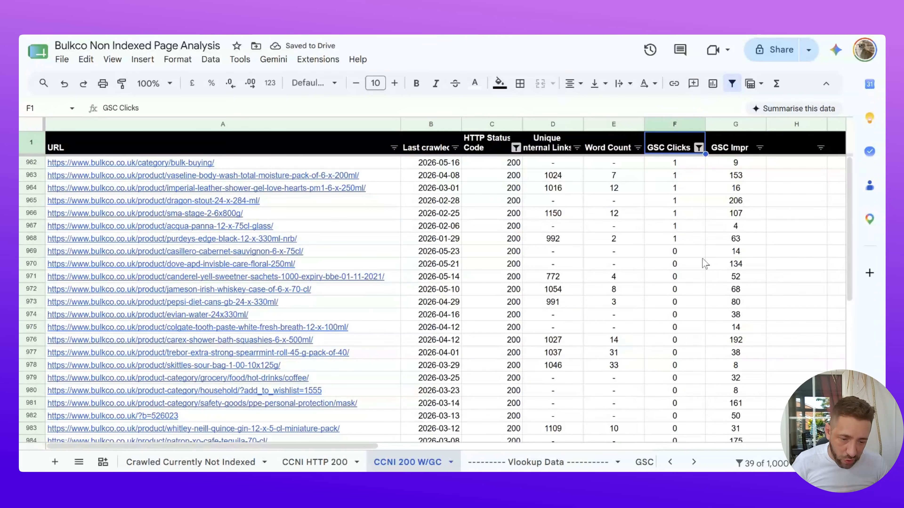
{"action": "scroll", "coordinate": [700, 263], "scroll_direction": "down", "scroll_amount": 5}
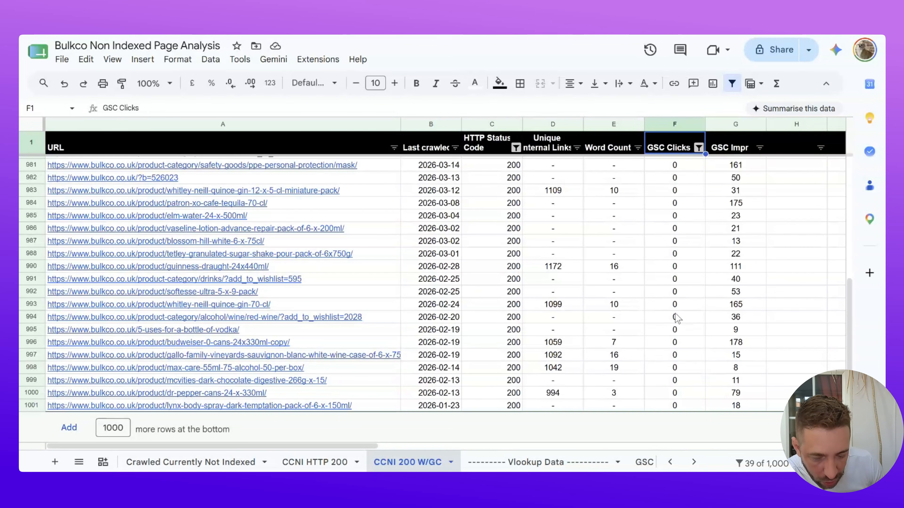
Duplicate the CCNI 200 W/GC sheet and rename the copy as #CCNI 200 Wout/GC
{"action": "right_click", "coordinate": [408, 466]}
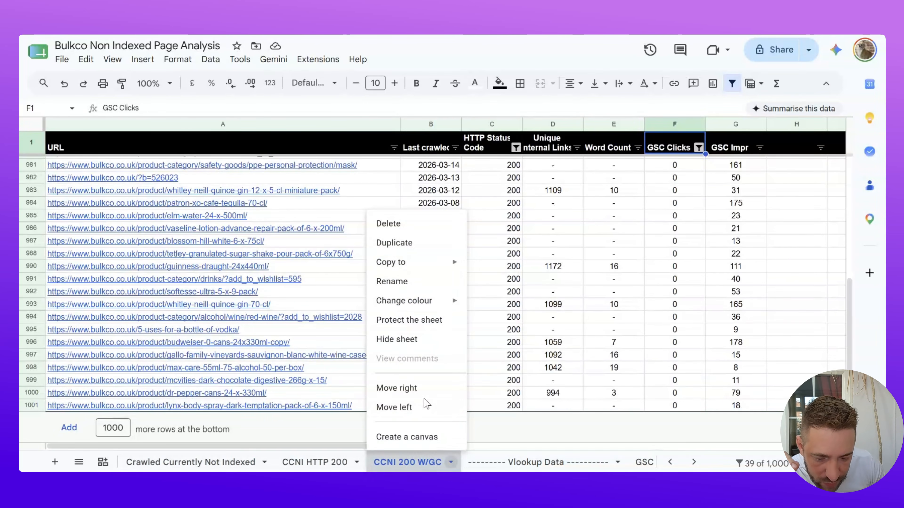
{"action": "left_click", "coordinate": [394, 242]}
{"action": "double_click", "coordinate": [479, 458]}
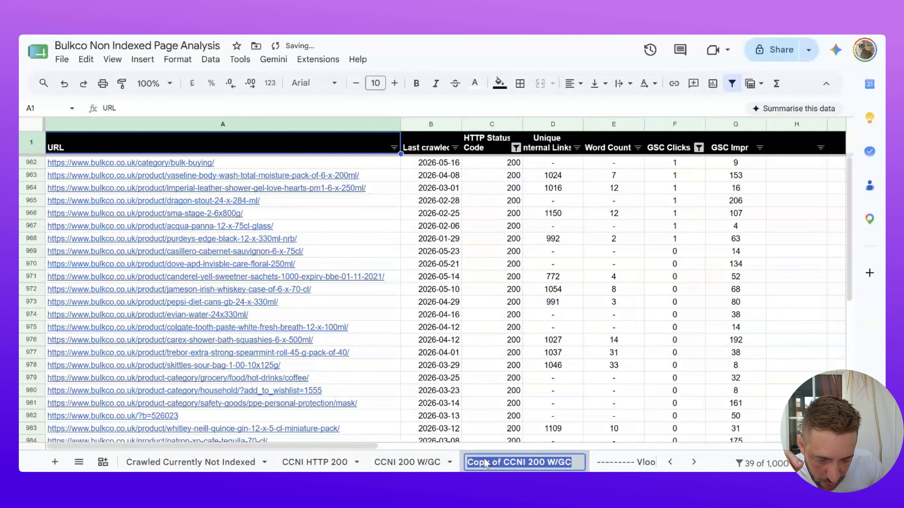
{"action": "left_click", "coordinate": [490, 462]}
{"action": "left_click_drag", "start_coordinate": [486, 467], "coordinate": [467, 462]}
{"action": "type", "text": "#"}
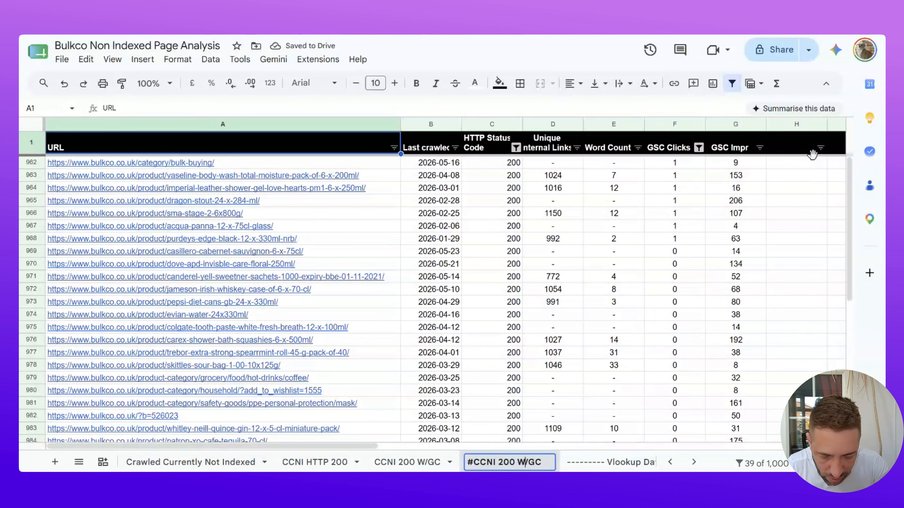
{"action": "type", "text": "out"}
{"action": "key", "text": "Return"}
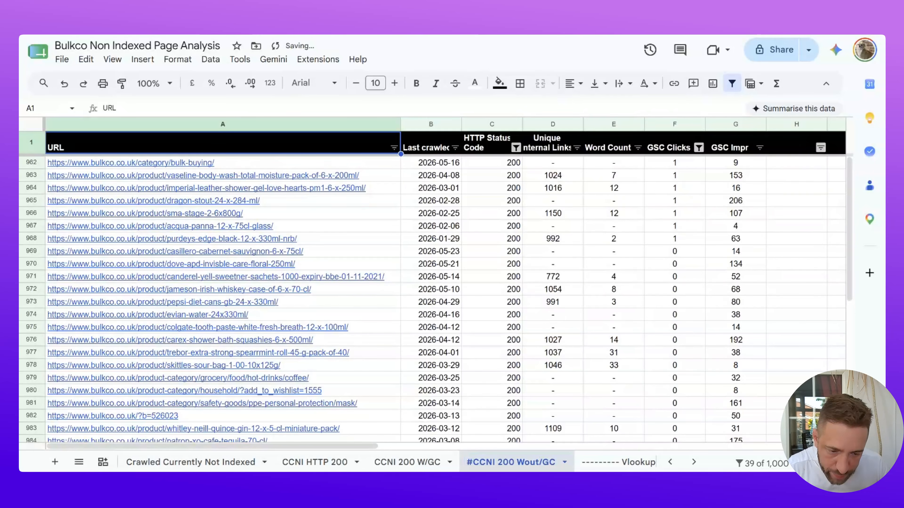
Change the GSC Clicks filter of the #CCNI 200 Wout/GC sheet to keep only the "-" entries, excluding 0 and 1
{"action": "left_click", "coordinate": [698, 147]}
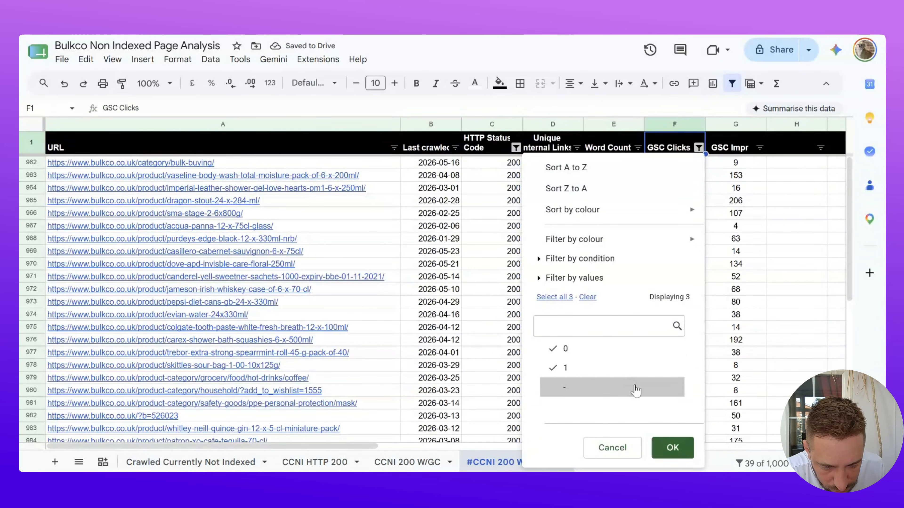
{"action": "left_click", "coordinate": [627, 448]}
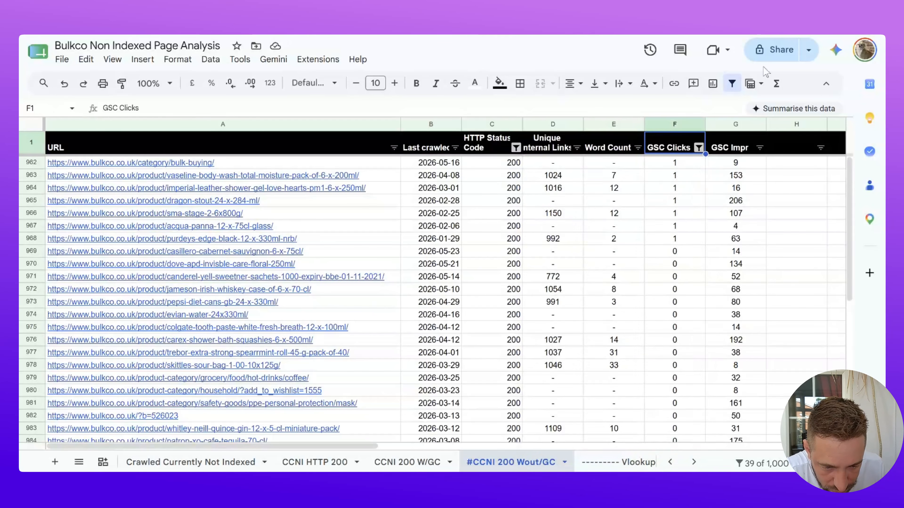
{"action": "left_click", "coordinate": [698, 147]}
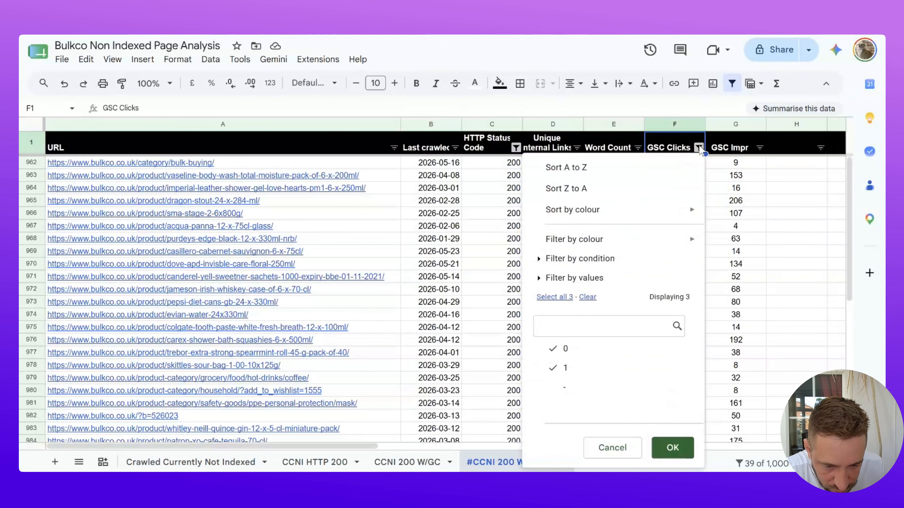
{"action": "left_click", "coordinate": [568, 263]}
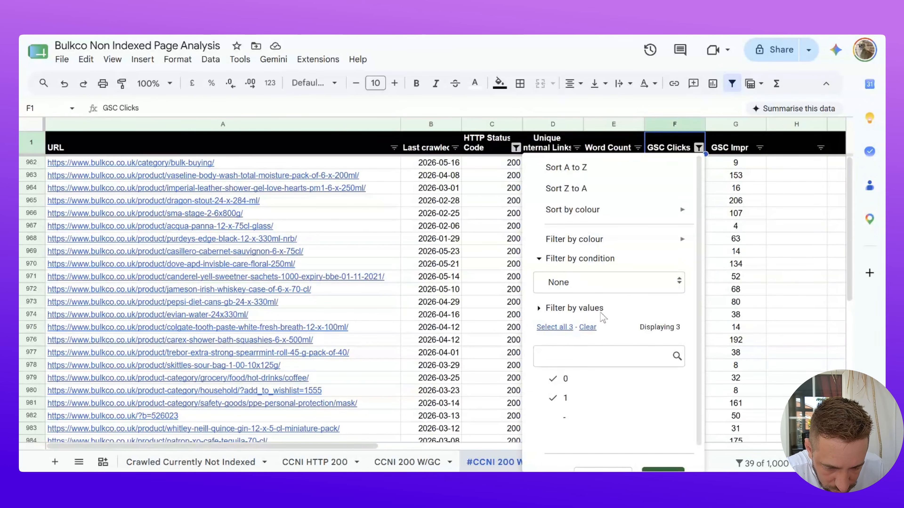
{"action": "left_click", "coordinate": [565, 417]}
{"action": "scroll", "coordinate": [605, 402], "scroll_direction": "down", "scroll_amount": 1}
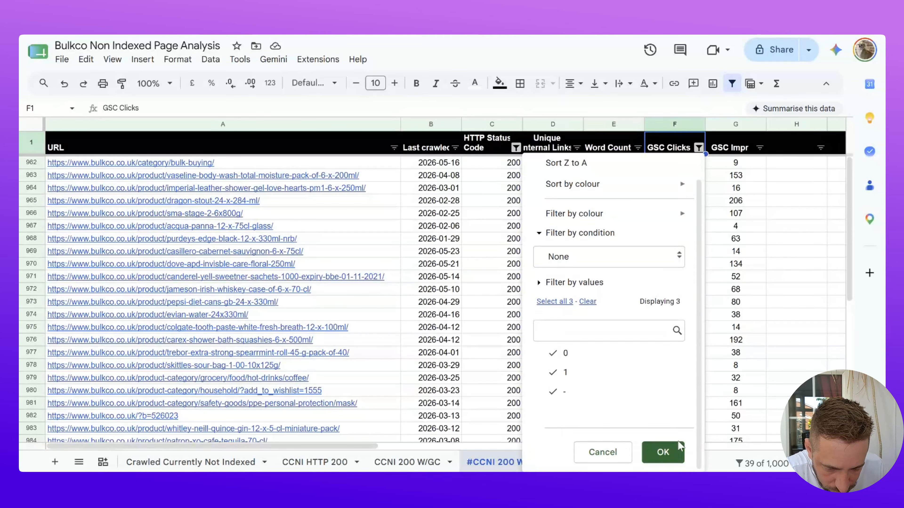
{"action": "left_click", "coordinate": [663, 453]}
{"action": "scroll", "coordinate": [680, 331], "scroll_direction": "up", "scroll_amount": 10}
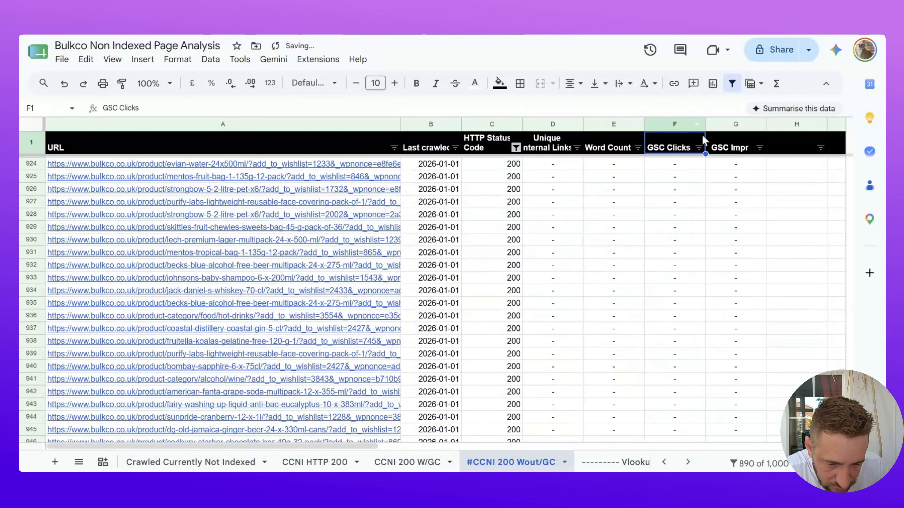
{"action": "left_click", "coordinate": [699, 146]}
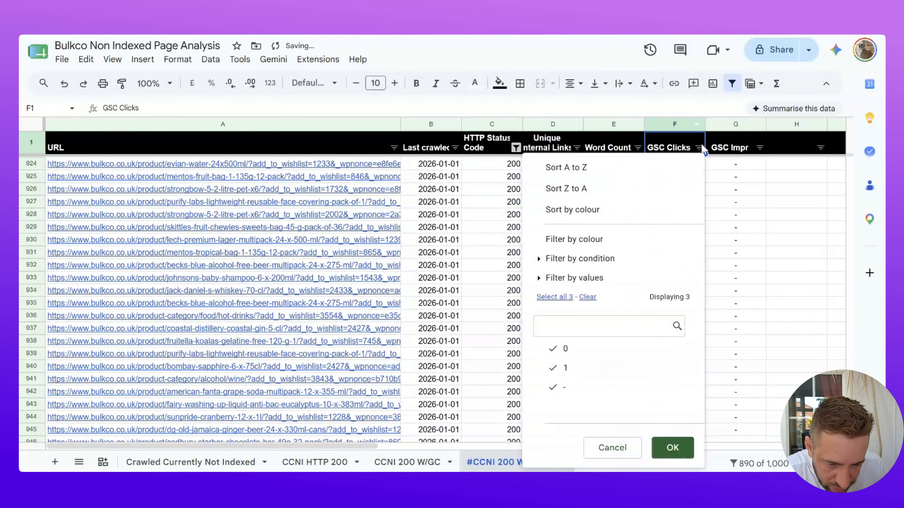
{"action": "left_click", "coordinate": [601, 356]}
{"action": "left_click", "coordinate": [671, 448]}
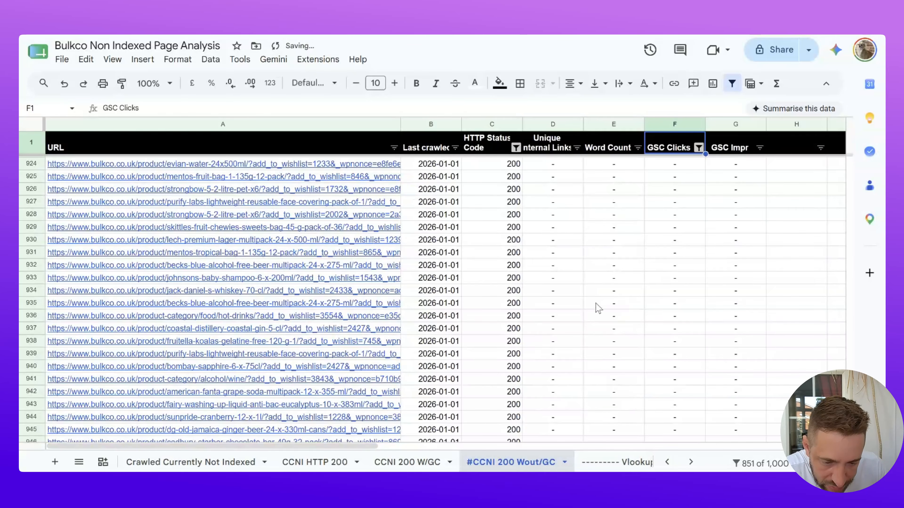
Filter the Unique Internal Links column of the #CCNI 200 Wout/GC sheet to exclude the "-" entries
{"action": "scroll", "coordinate": [598, 308], "scroll_direction": "up", "scroll_amount": 5}
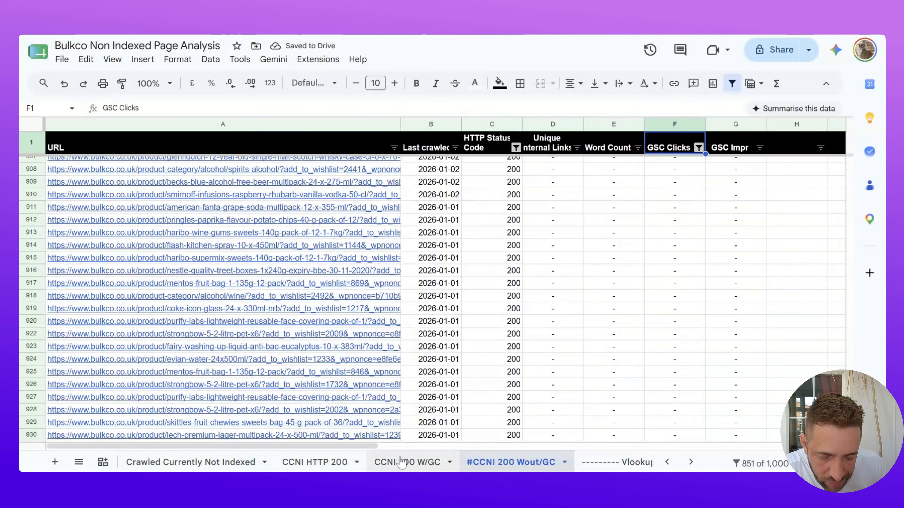
{"action": "scroll", "coordinate": [559, 200], "scroll_direction": "down", "scroll_amount": 10}
{"action": "scroll", "coordinate": [555, 217], "scroll_direction": "up", "scroll_amount": 20}
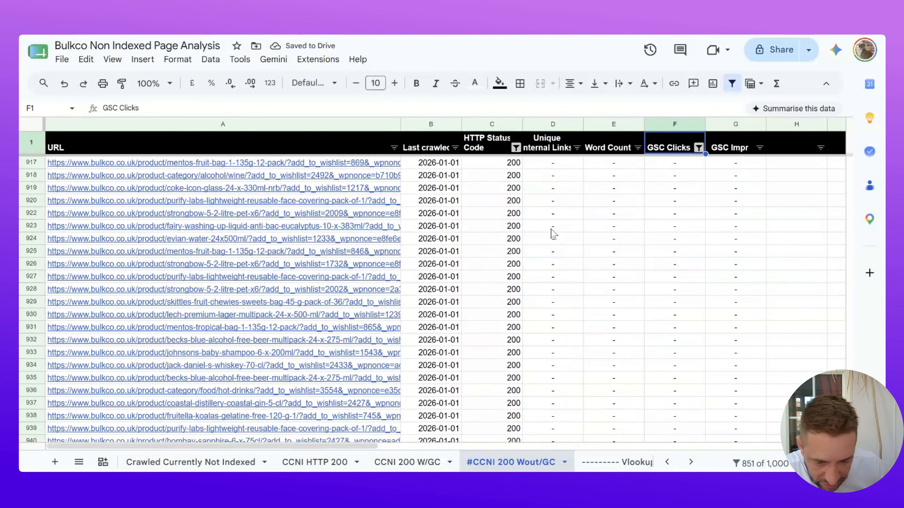
{"action": "scroll", "coordinate": [685, 263], "scroll_direction": "up", "scroll_amount": 20}
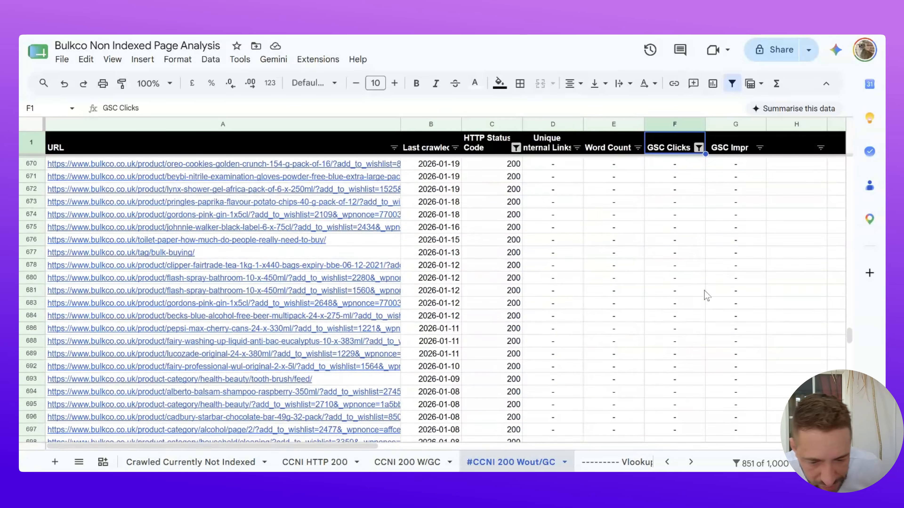
{"action": "scroll", "coordinate": [672, 272], "scroll_direction": "up", "scroll_amount": 8}
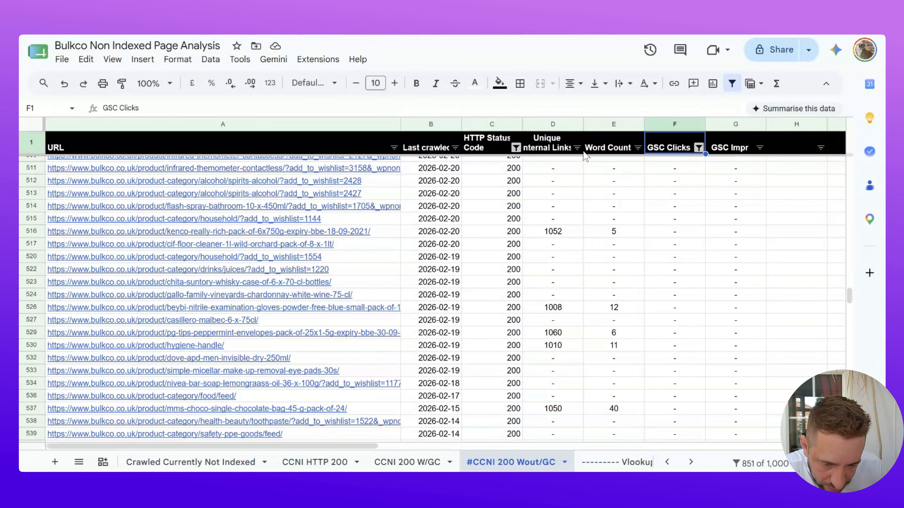
{"action": "left_click", "coordinate": [577, 148]}
{"action": "scroll", "coordinate": [468, 409], "scroll_direction": "down", "scroll_amount": 10}
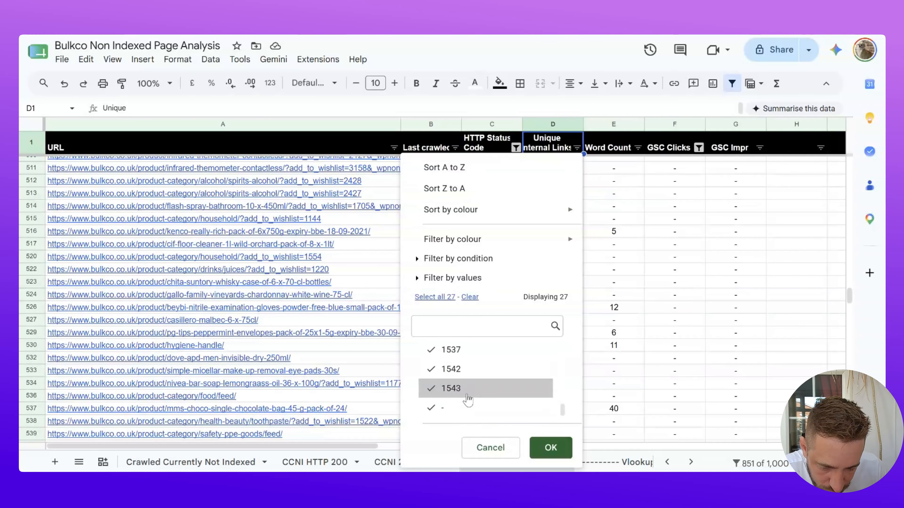
{"action": "left_click", "coordinate": [462, 407]}
{"action": "left_click", "coordinate": [550, 447]}
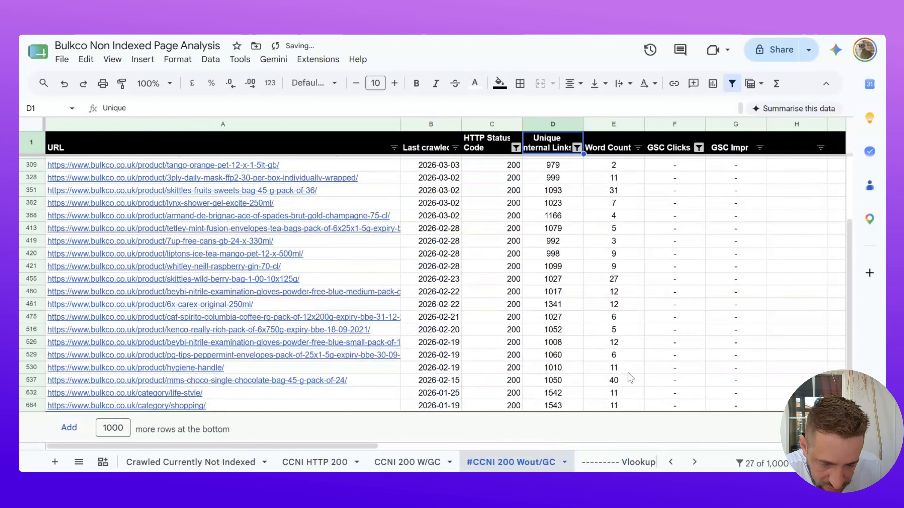
Review the URLs, Word Count, GSC Clicks and GSC Impr values of the filtered pages that have internal links
{"action": "scroll", "coordinate": [565, 208], "scroll_direction": "up", "scroll_amount": 5}
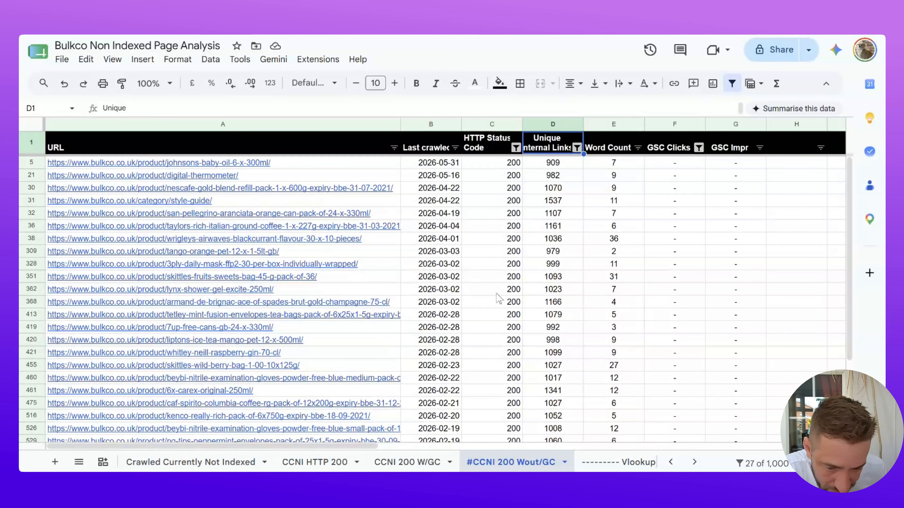
{"action": "scroll", "coordinate": [606, 293], "scroll_direction": "down", "scroll_amount": 3}
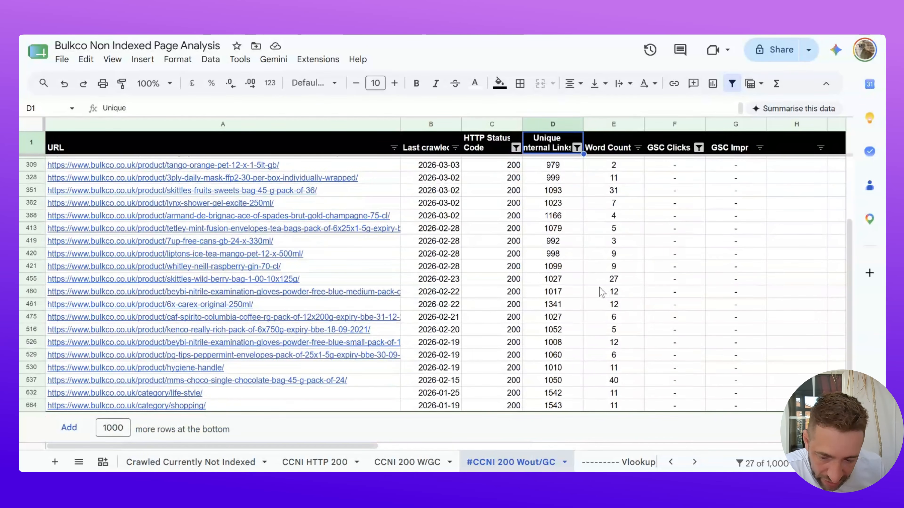
{"action": "left_click_drag", "start_coordinate": [609, 306], "coordinate": [611, 192]}
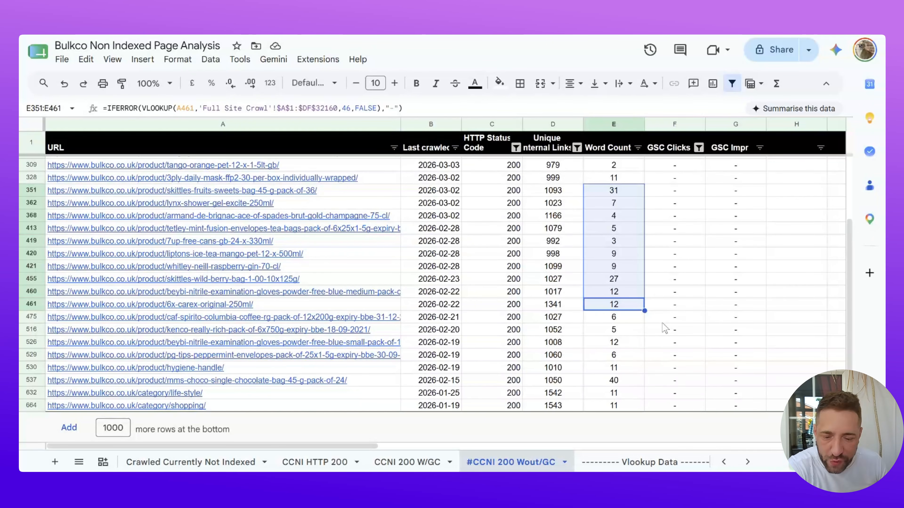
{"action": "scroll", "coordinate": [180, 235], "scroll_direction": "up", "scroll_amount": 3}
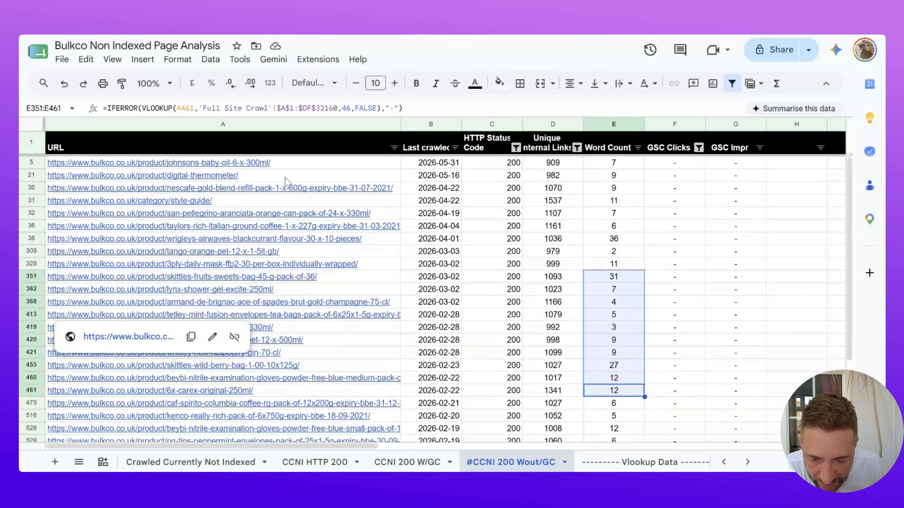
{"action": "scroll", "coordinate": [285, 177], "scroll_direction": "down", "scroll_amount": 3}
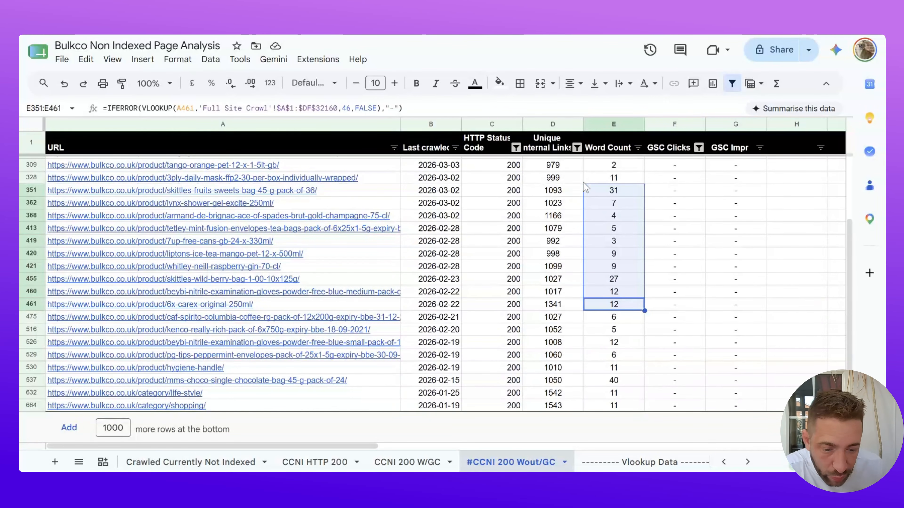
{"action": "scroll", "coordinate": [727, 251], "scroll_direction": "up", "scroll_amount": 3}
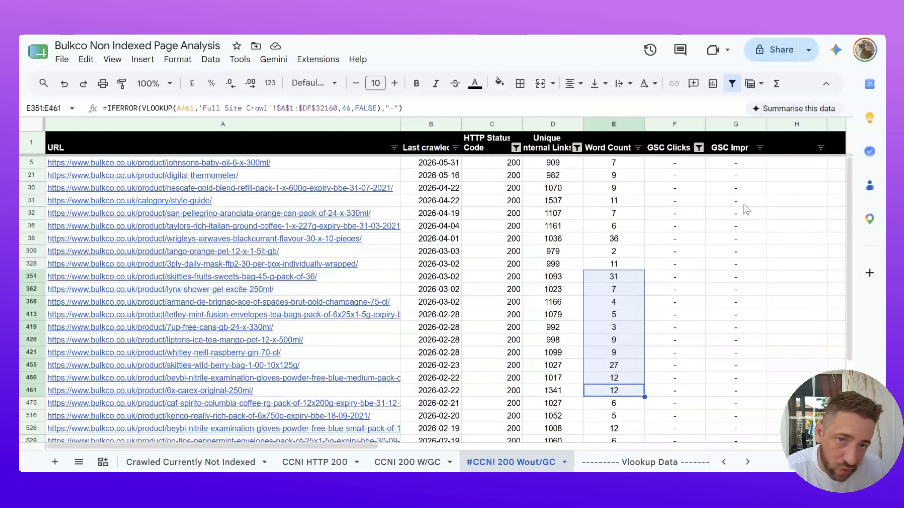
{"action": "left_click_drag", "start_coordinate": [690, 191], "coordinate": [737, 316]}
{"action": "scroll", "coordinate": [300, 284], "scroll_direction": "down", "scroll_amount": 2}
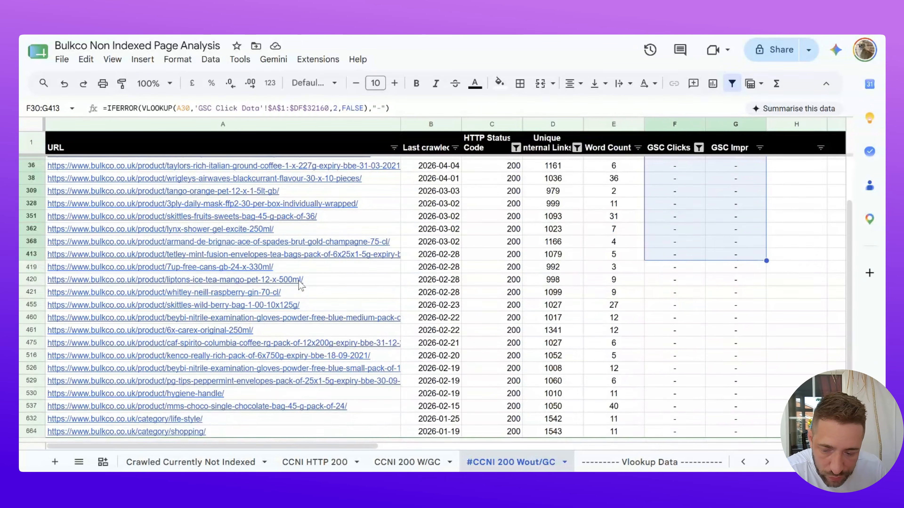
Review the URLs listed in the #CCNI 200 Wout/GC sheet and compare them with those in the CCNI 200 W/GC sheet
{"action": "scroll", "coordinate": [300, 285], "scroll_direction": "down", "scroll_amount": 2}
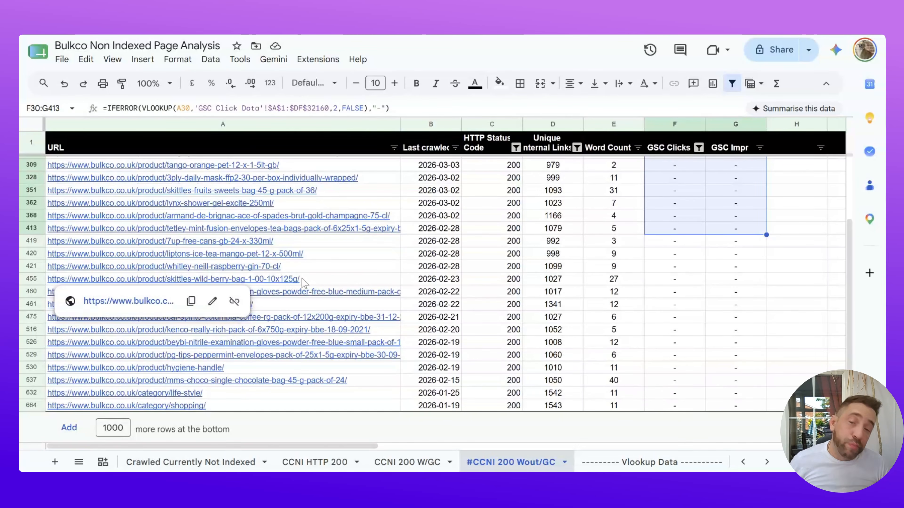
{"action": "scroll", "coordinate": [492, 347], "scroll_direction": "up", "scroll_amount": 3}
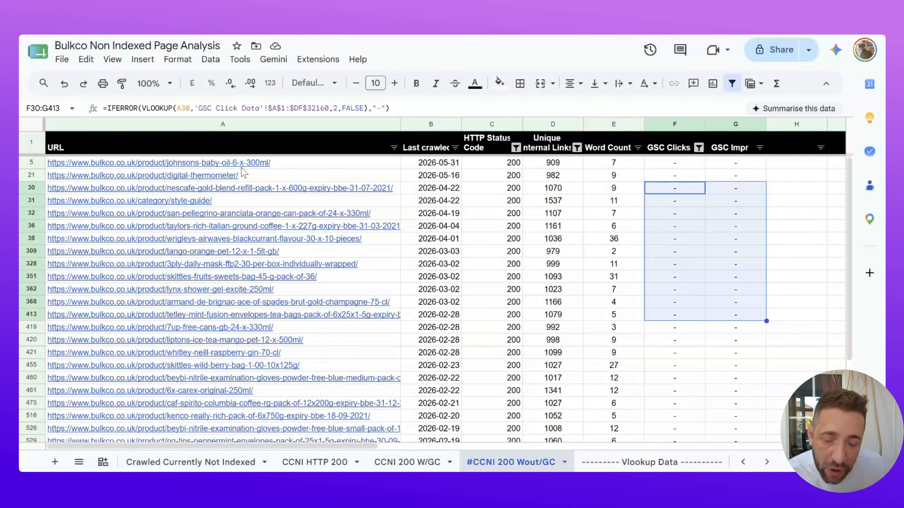
{"action": "mouse_move", "coordinate": [281, 193]}
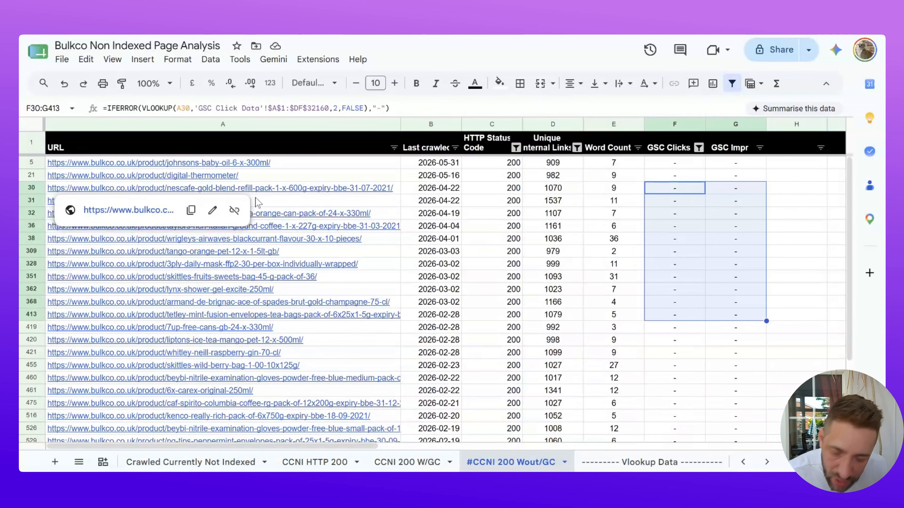
{"action": "scroll", "coordinate": [260, 251], "scroll_direction": "down", "scroll_amount": 3}
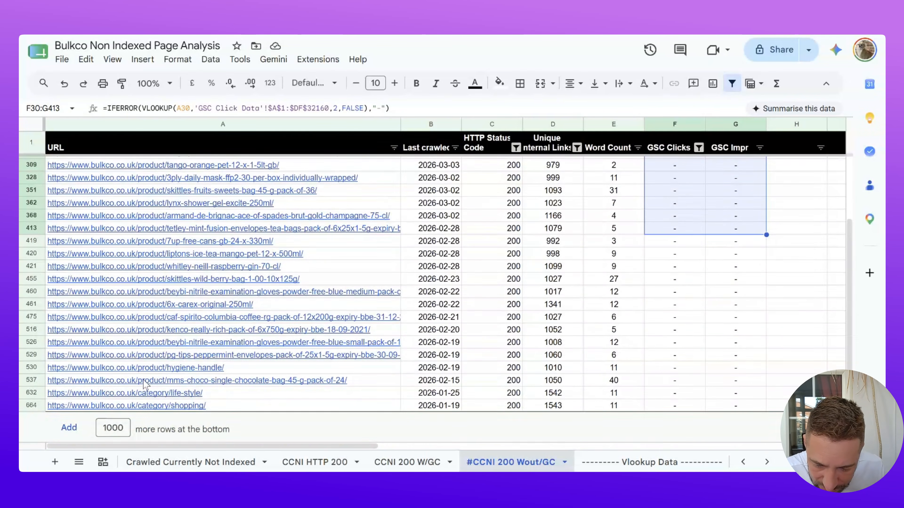
{"action": "scroll", "coordinate": [147, 388], "scroll_direction": "up", "scroll_amount": 3}
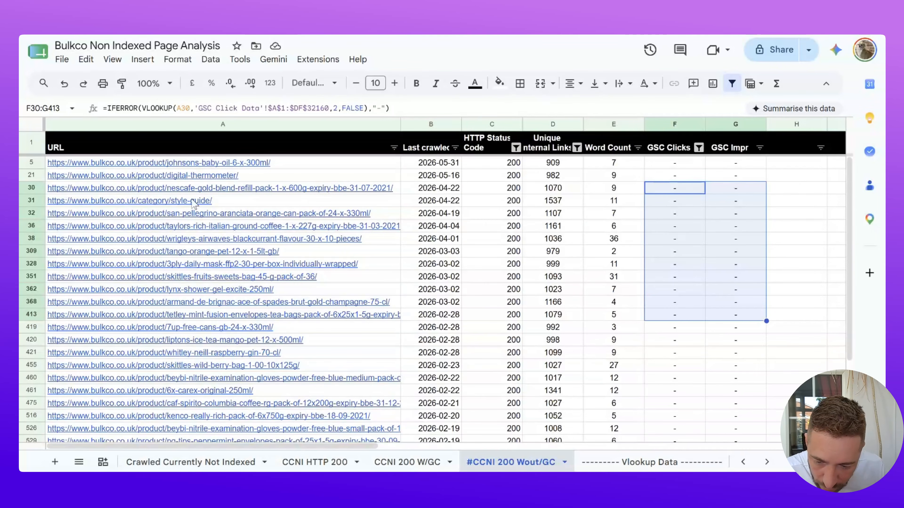
{"action": "mouse_move", "coordinate": [190, 178]}
{"action": "scroll", "coordinate": [292, 304], "scroll_direction": "down", "scroll_amount": 3}
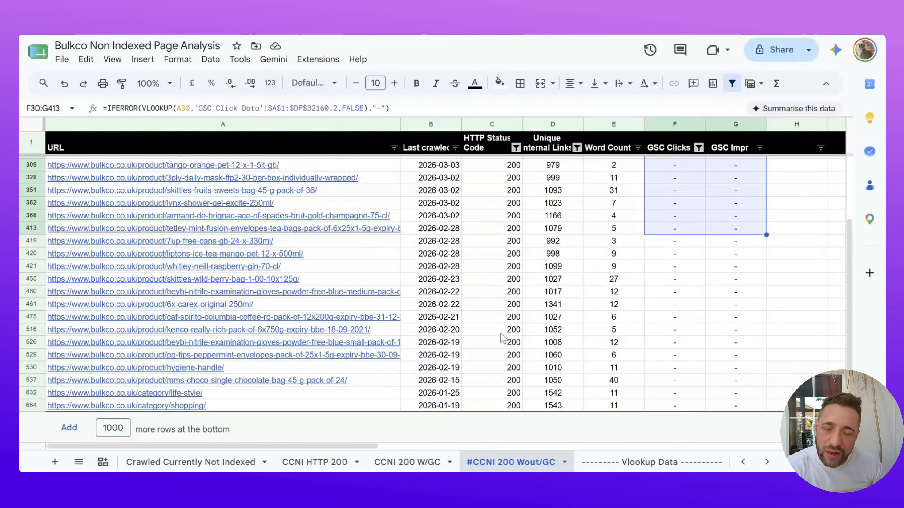
{"action": "left_click_drag", "start_coordinate": [367, 178], "coordinate": [366, 403]}
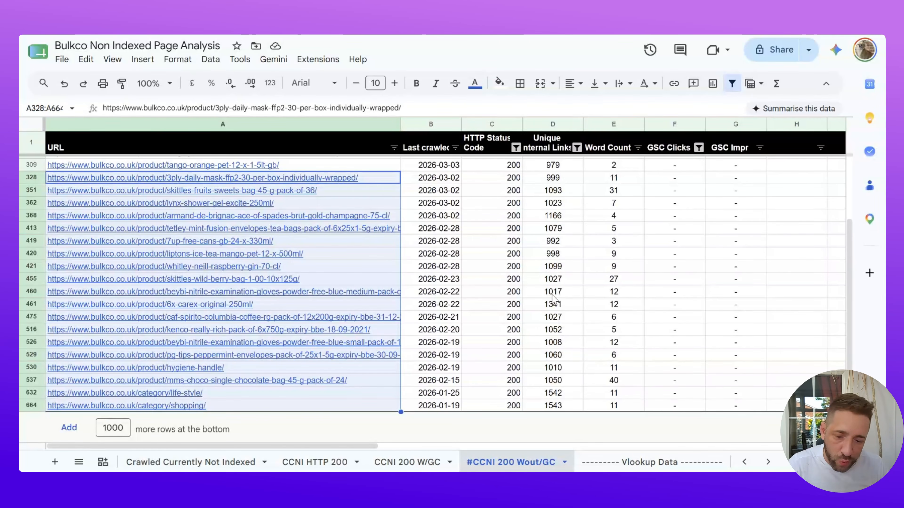
{"action": "left_click", "coordinate": [408, 462]}
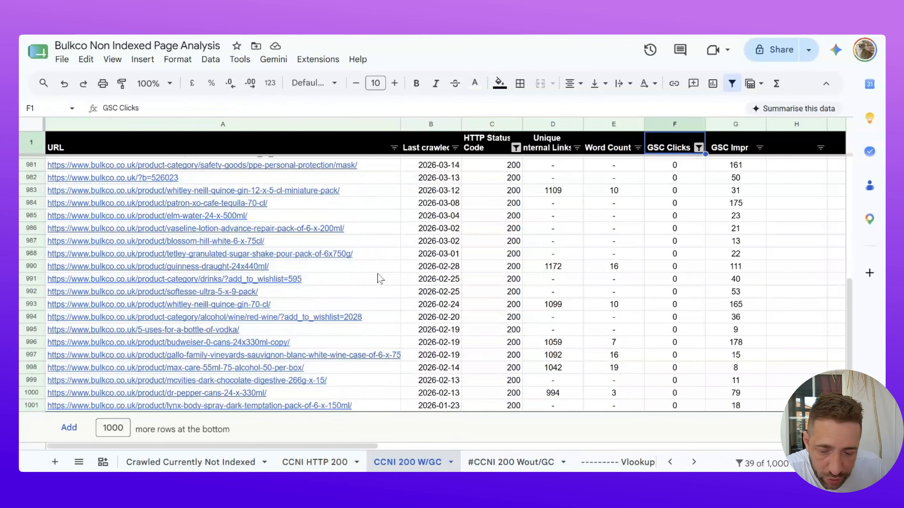
{"action": "scroll", "coordinate": [380, 278], "scroll_direction": "up", "scroll_amount": 5}
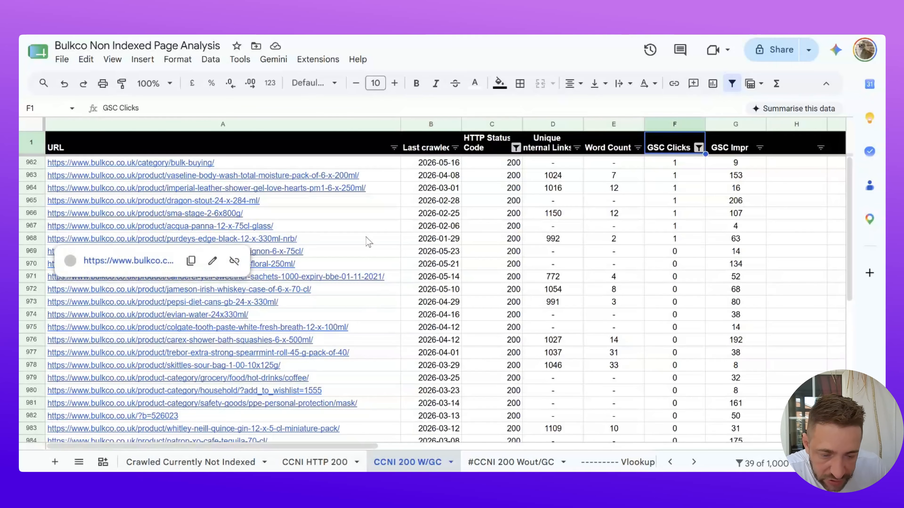
{"action": "scroll", "coordinate": [368, 242], "scroll_direction": "down", "scroll_amount": 5}
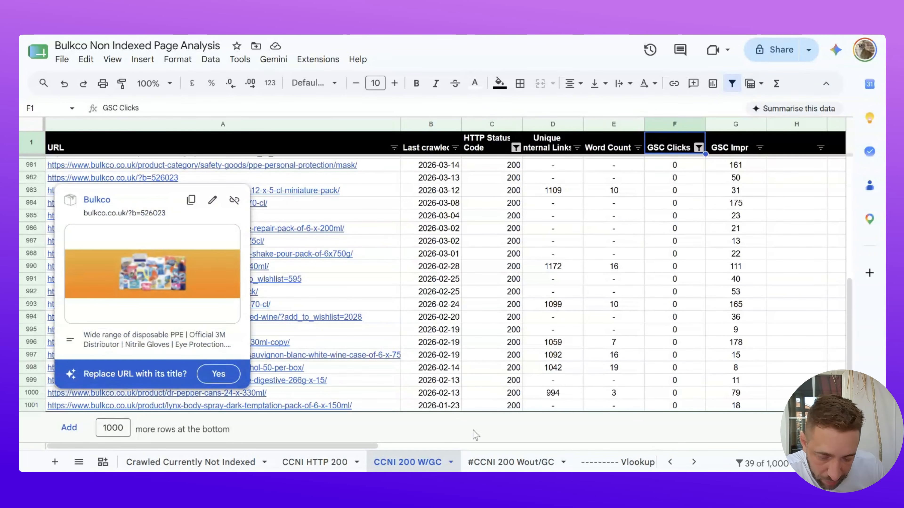
Duplicate the CCNI HTTP 200 sheet and rename the copy as CCNI HTTP 200 Blog
{"action": "left_click", "coordinate": [315, 463]}
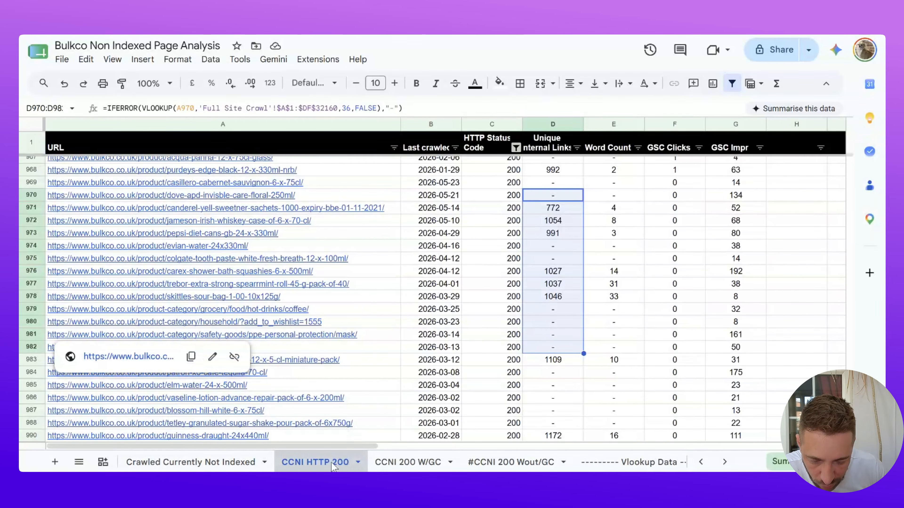
{"action": "left_click", "coordinate": [357, 462]}
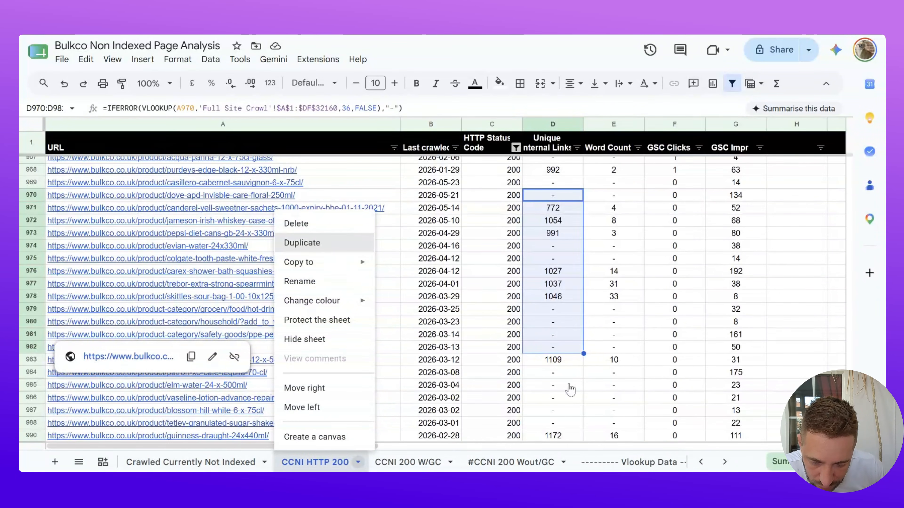
{"action": "left_click", "coordinate": [313, 242]}
{"action": "double_click", "coordinate": [415, 462]}
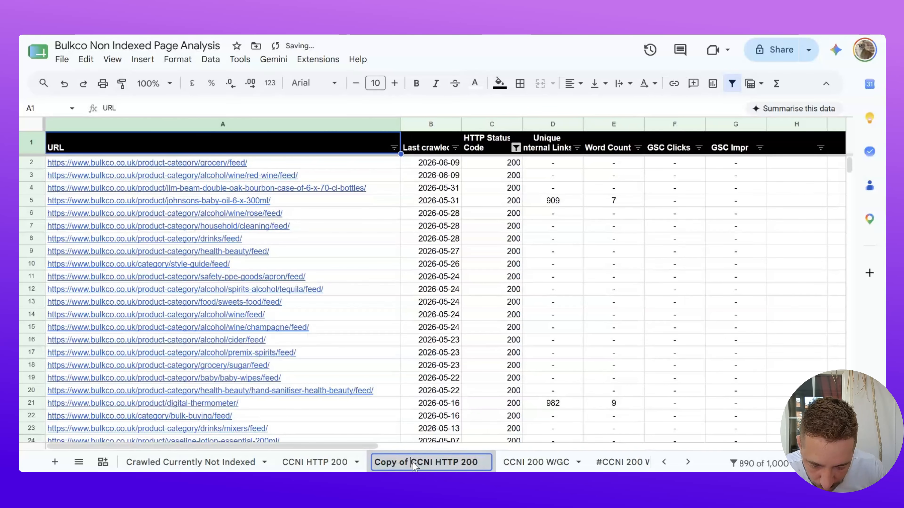
{"action": "left_click_drag", "start_coordinate": [412, 457], "coordinate": [357, 450]}
{"action": "key", "text": "BackSpace"}
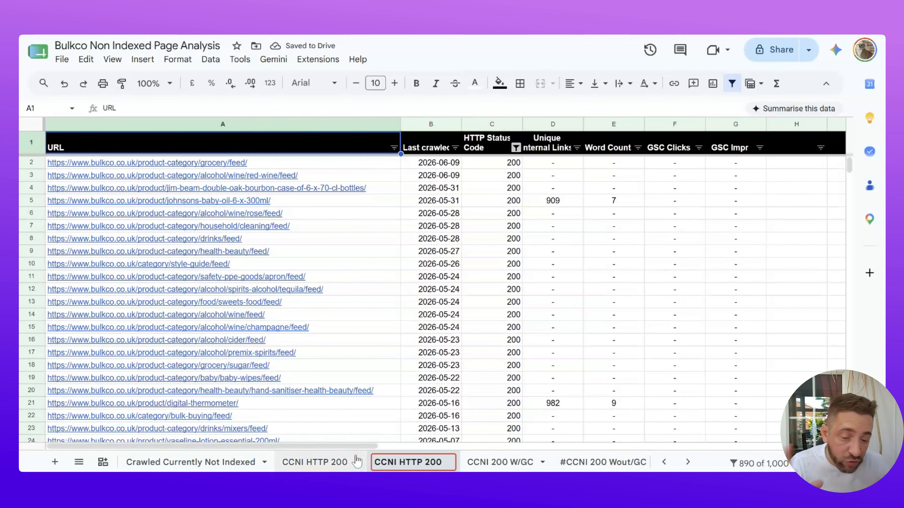
{"action": "left_click", "coordinate": [449, 463]}
{"action": "type", "text": "Blog"}
{"action": "key", "text": "Return"}
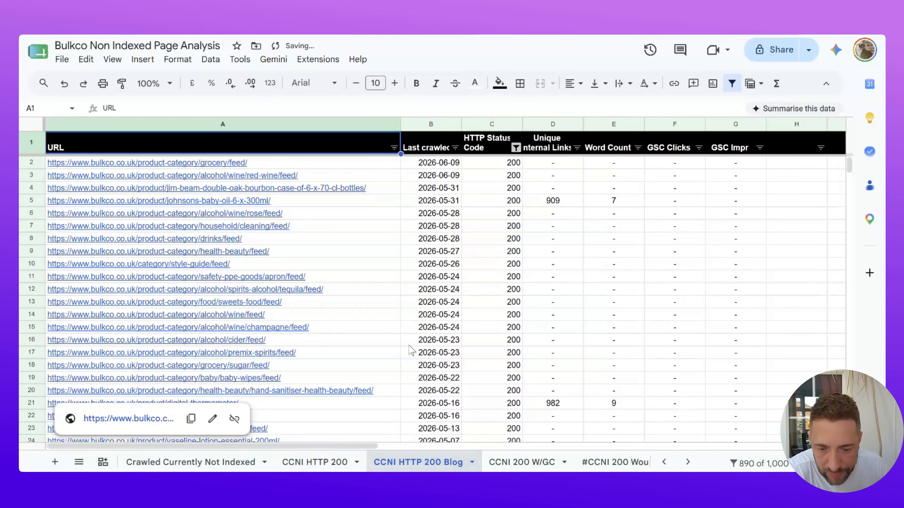
Filter the URL column of the CCNI HTTP 200 Blog sheet by the condition Text contains "blog"
{"action": "left_click", "coordinate": [393, 148]}
{"action": "left_click", "coordinate": [301, 258]}
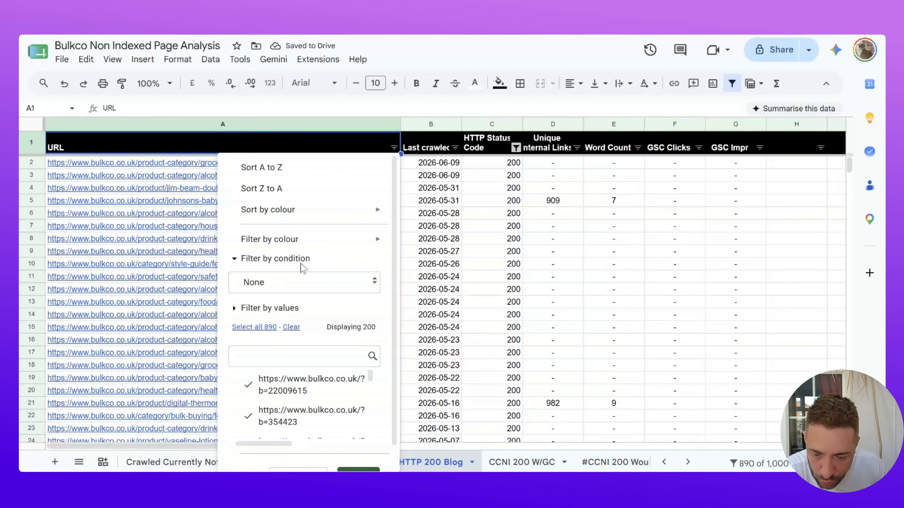
{"action": "left_click", "coordinate": [295, 284]}
{"action": "left_click", "coordinate": [296, 358]}
{"action": "left_click", "coordinate": [296, 309]}
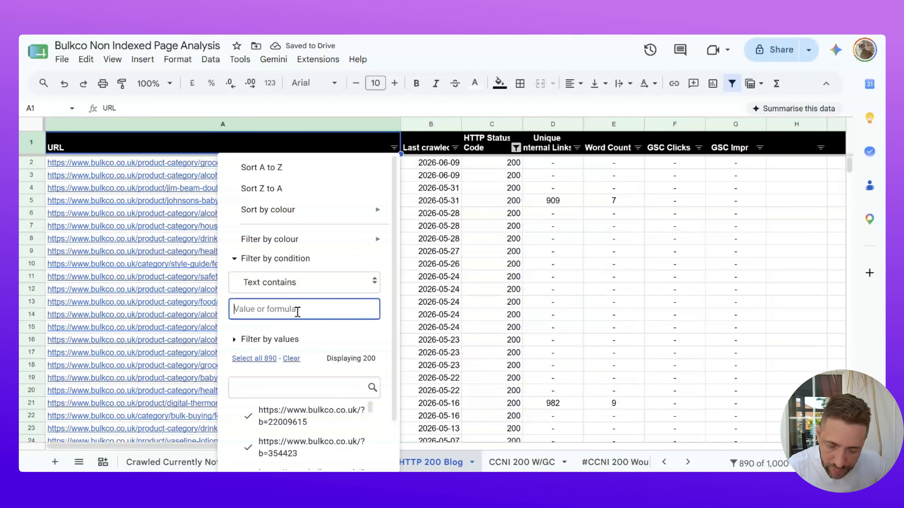
{"action": "type", "text": "blog"}
{"action": "scroll", "coordinate": [285, 308], "scroll_direction": "down", "scroll_amount": 2}
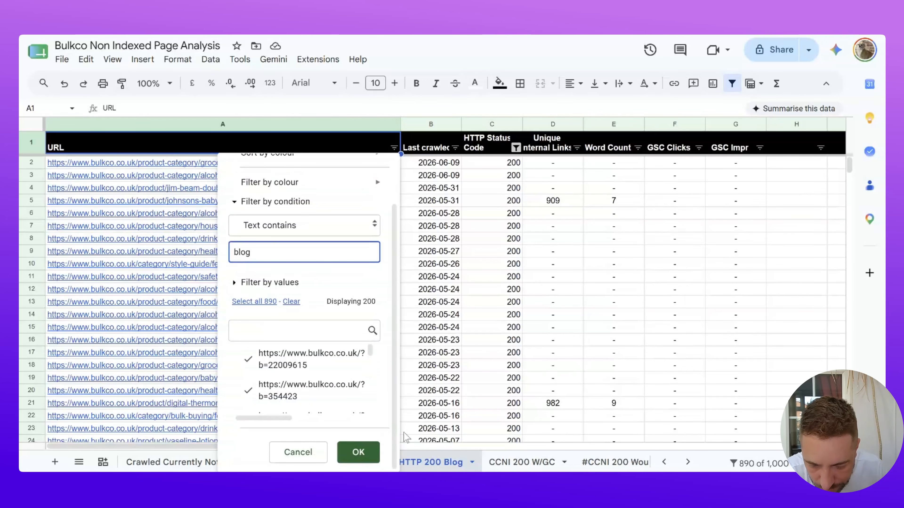
{"action": "left_click", "coordinate": [357, 453]}
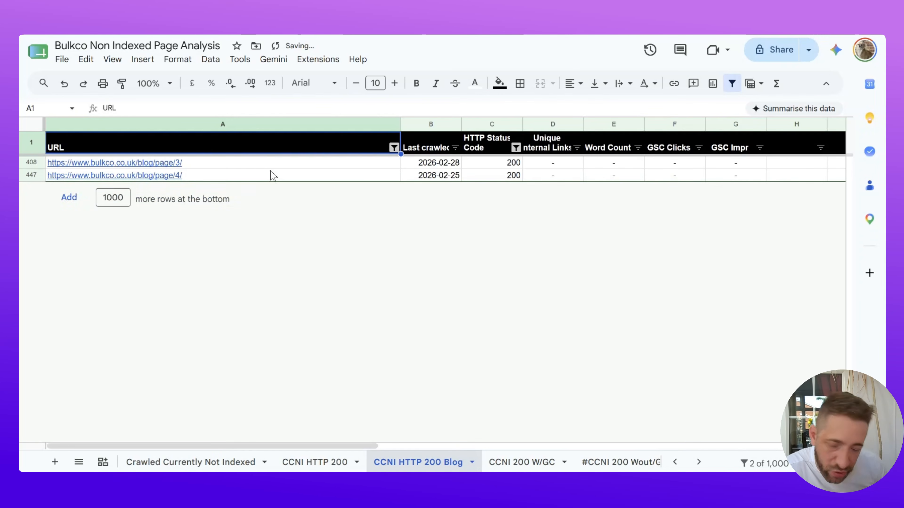
{"action": "mouse_move", "coordinate": [271, 175]}
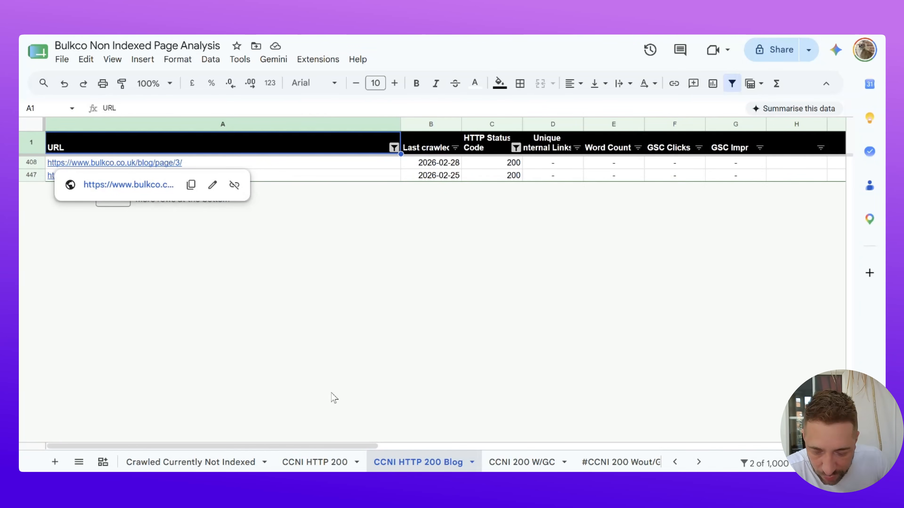
Duplicate the CCNI HTTP 200 sheet again and rename the copy as CCNI HTTP 200 Static
{"action": "left_click", "coordinate": [326, 460]}
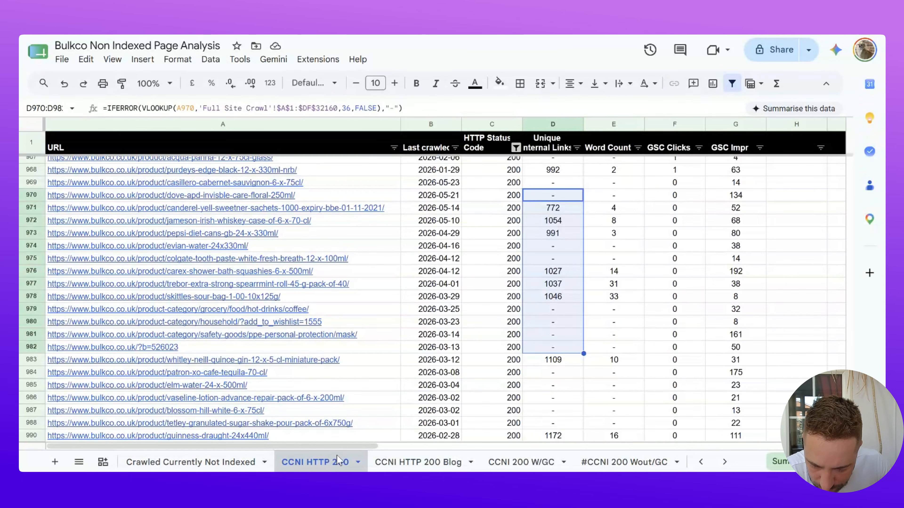
{"action": "right_click", "coordinate": [329, 462]}
{"action": "left_click", "coordinate": [338, 245]}
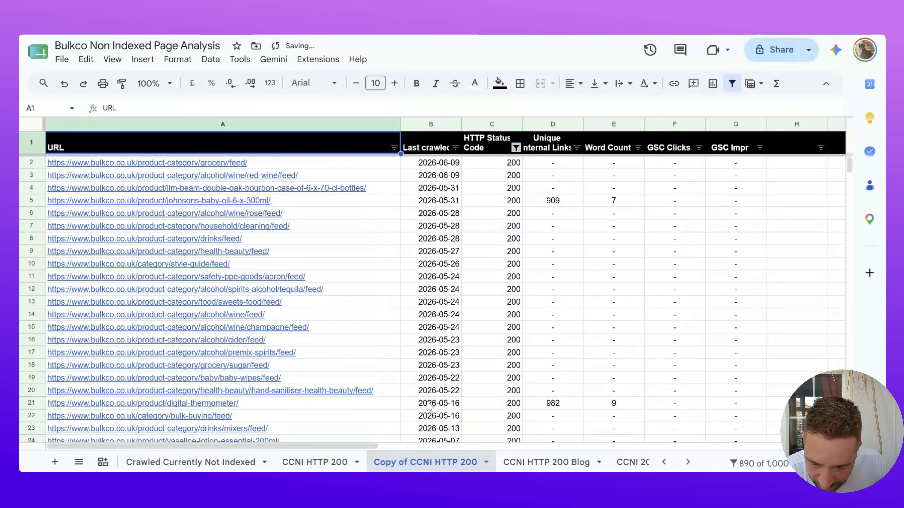
{"action": "double_click", "coordinate": [427, 460]}
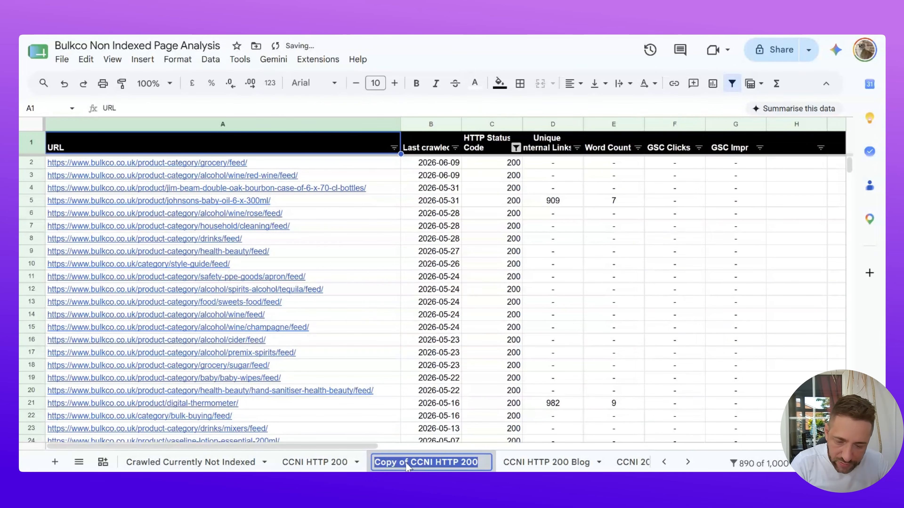
{"action": "left_click_drag", "start_coordinate": [405, 461], "coordinate": [366, 456]}
{"action": "key", "text": "Delete"}
{"action": "key", "text": "Delete"}
{"action": "key", "text": "Delete"}
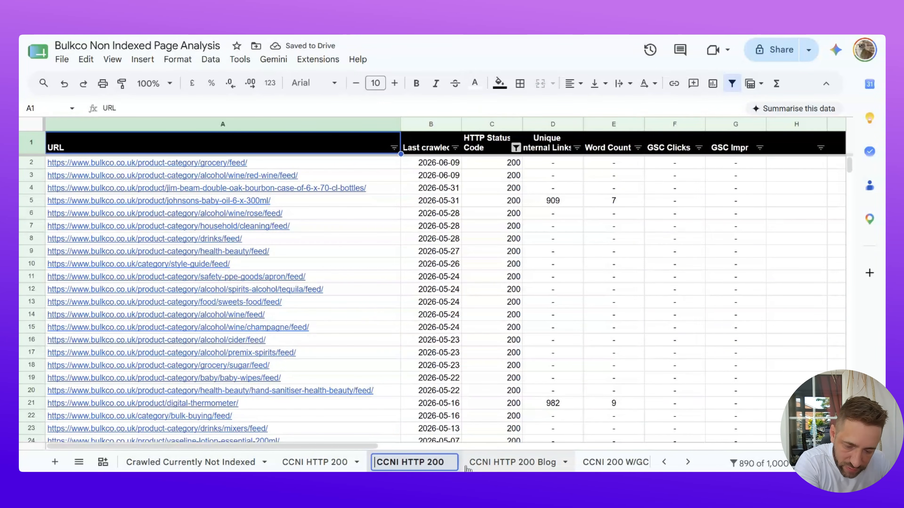
{"action": "left_click", "coordinate": [449, 462]}
{"action": "type", "text": "Static"}
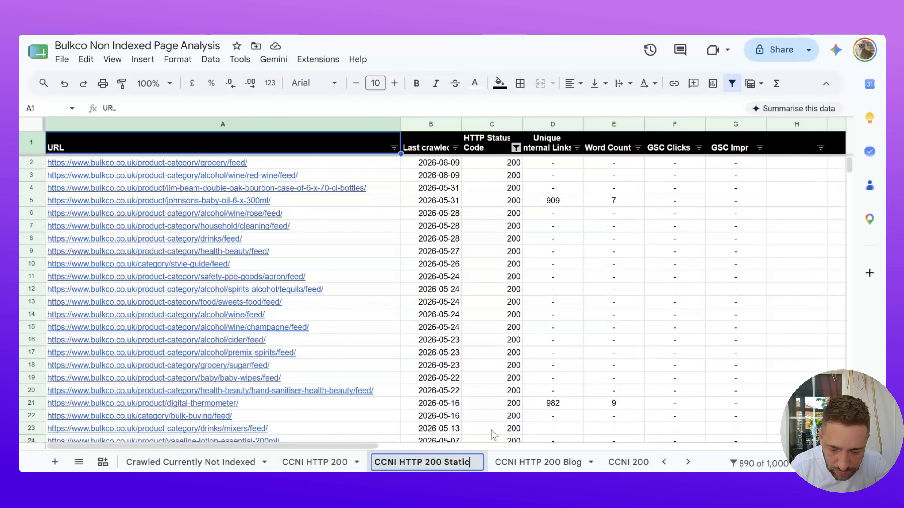
{"action": "key", "text": "Return"}
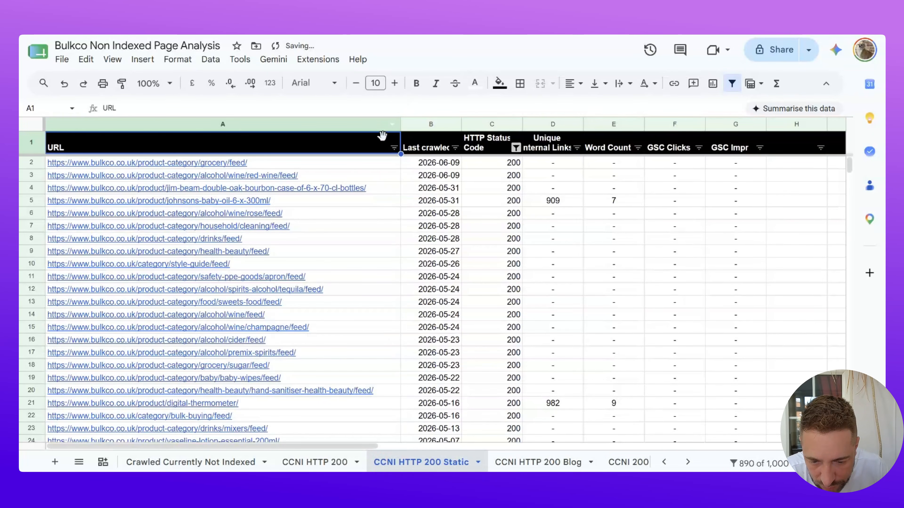
Filter the URL column of the CCNI HTTP 200 Static sheet by the condition Text does not contain "~?" and highlight some feed URLs
{"action": "left_click", "coordinate": [393, 147]}
{"action": "left_click", "coordinate": [301, 259]}
{"action": "left_click", "coordinate": [294, 285]}
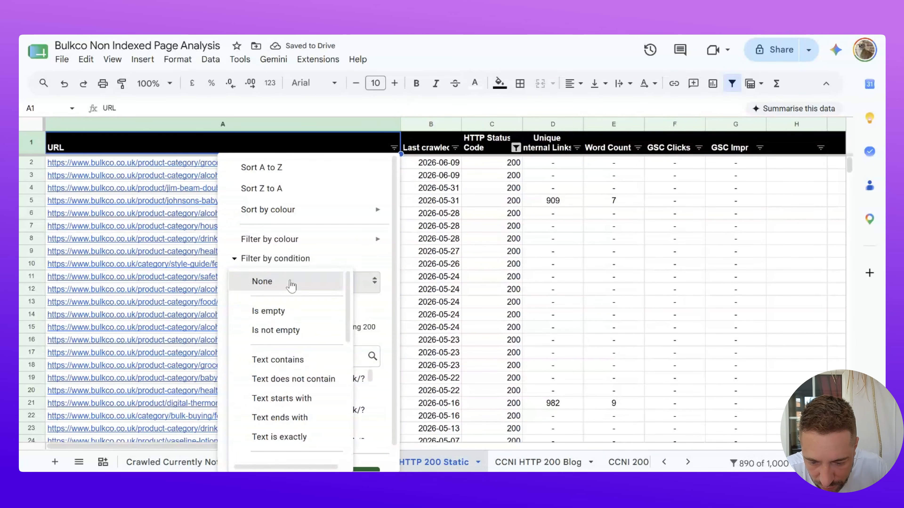
{"action": "left_click", "coordinate": [299, 378]}
{"action": "left_click", "coordinate": [297, 309]}
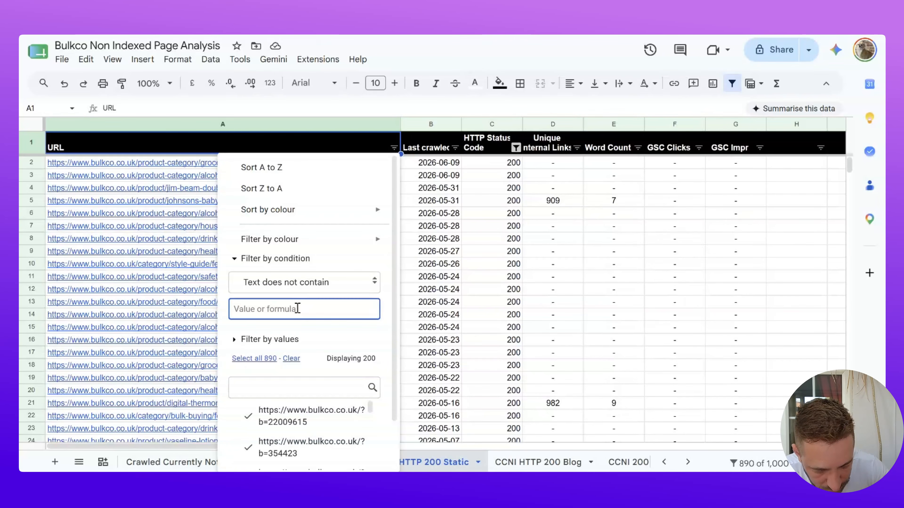
{"action": "type", "text": "~?"}
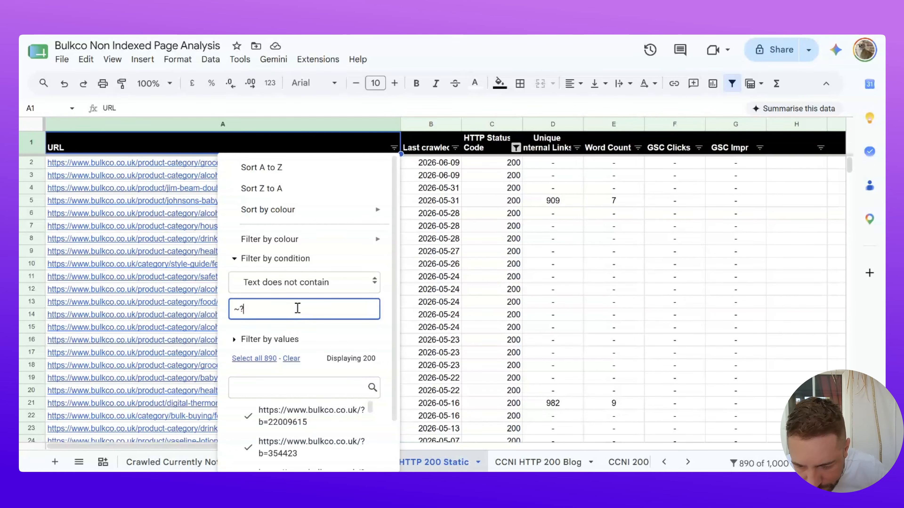
{"action": "scroll", "coordinate": [306, 310], "scroll_direction": "down", "scroll_amount": 2}
{"action": "left_click", "coordinate": [354, 454]}
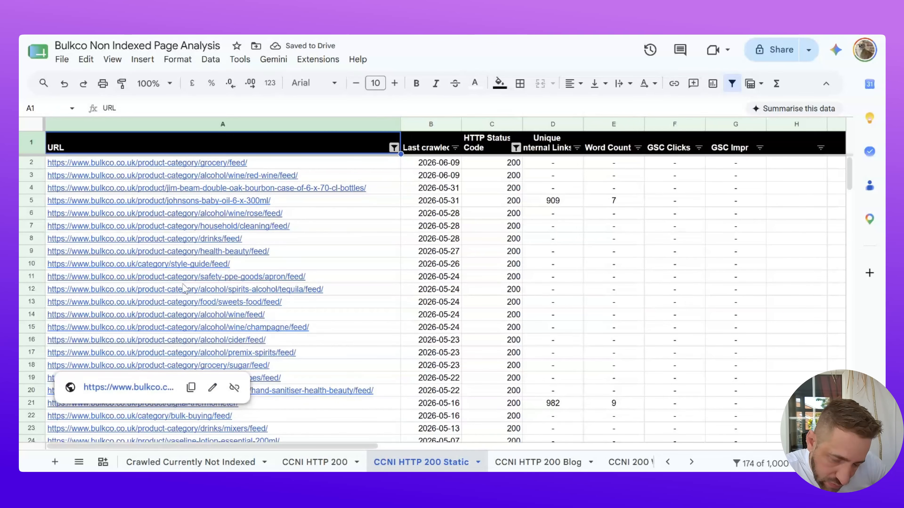
{"action": "left_click_drag", "start_coordinate": [276, 217], "coordinate": [349, 315]}
Duplicate the CCNI HTTP 200 Static sheet and rename the copy as CCNI HTTP 200 Static Feed URLS
{"action": "left_click", "coordinate": [478, 462]}
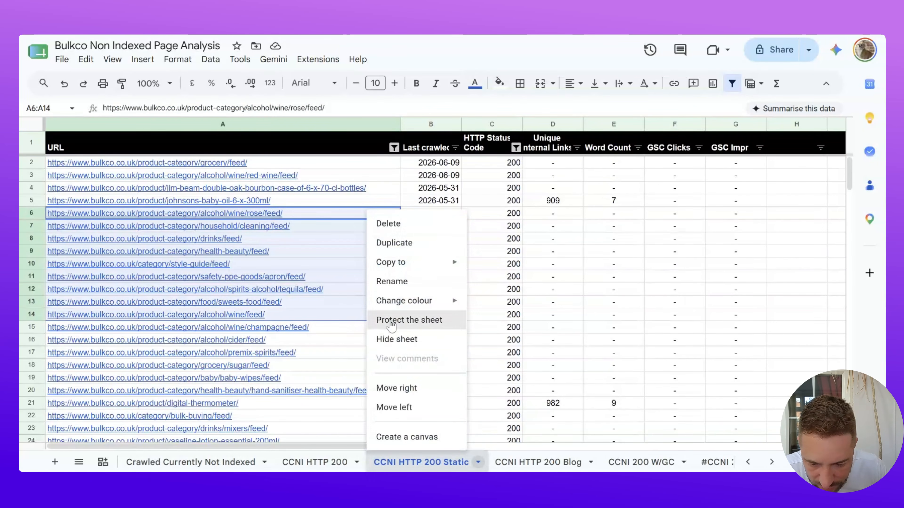
{"action": "left_click", "coordinate": [394, 243]}
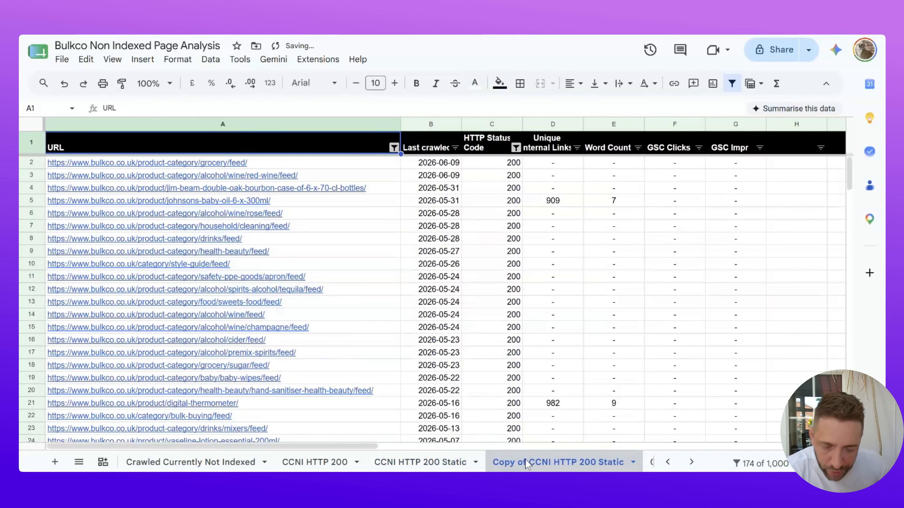
{"action": "double_click", "coordinate": [530, 465]}
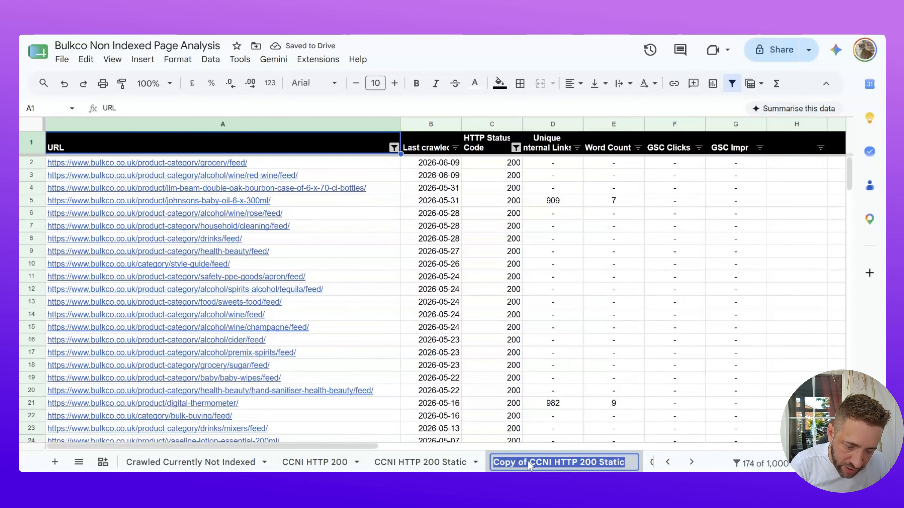
{"action": "left_click_drag", "start_coordinate": [530, 466], "coordinate": [493, 456]}
{"action": "key", "text": "BackSpace"}
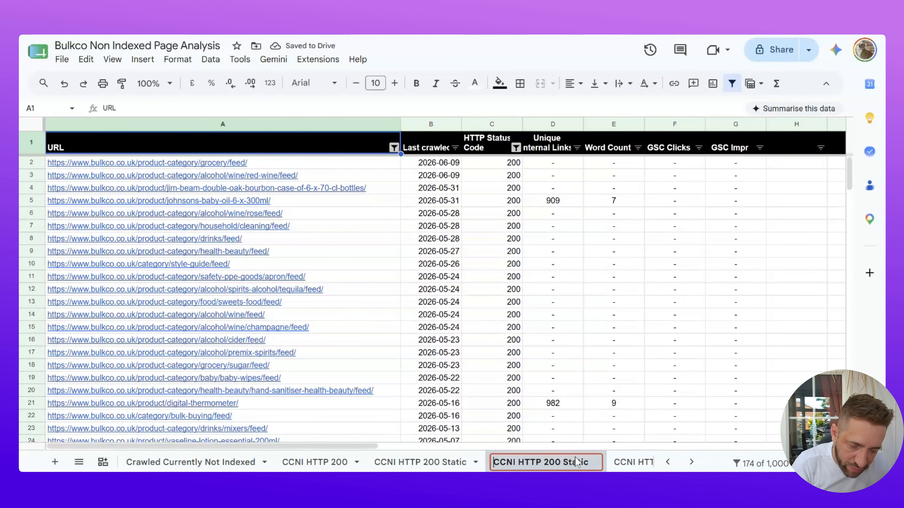
{"action": "type", "text": "Feed URLS"}
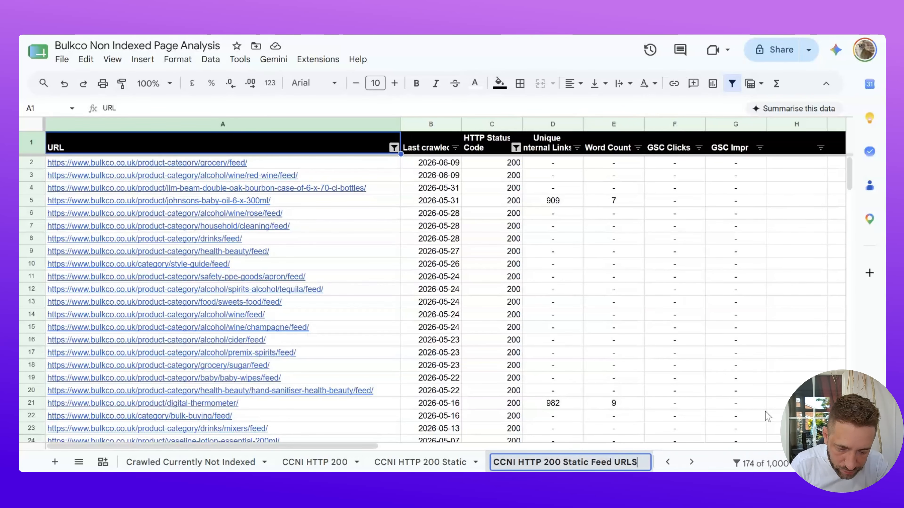
{"action": "key", "text": "Return"}
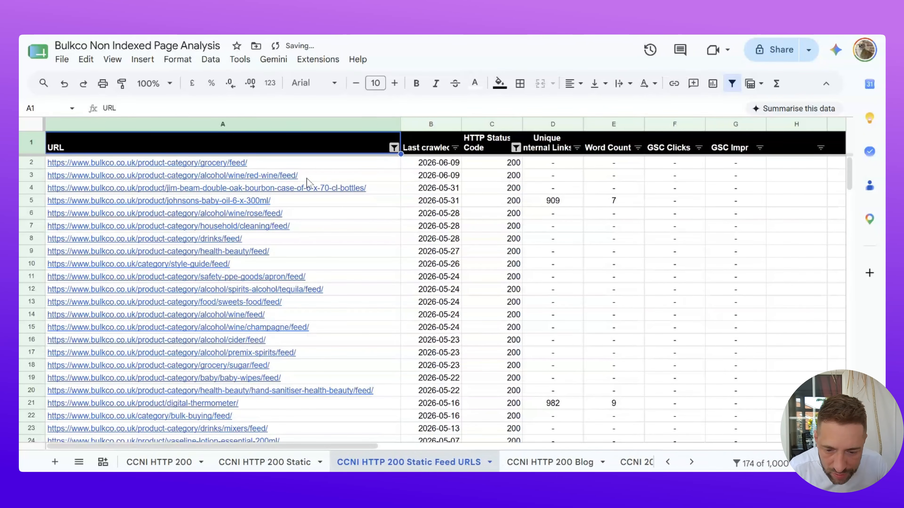
Copy the filtered rows of the Static Feed URLS sheet, remove the filter, clear all data and paste only the copied rows back
{"action": "left_click", "coordinate": [336, 188]}
{"action": "key", "text": "ctrl+a"}
{"action": "key", "text": "ctrl+c"}
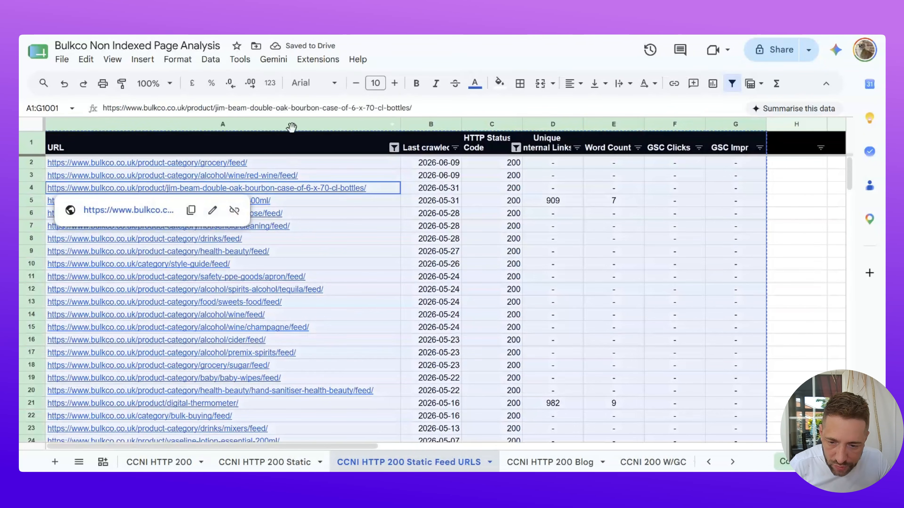
{"action": "left_click", "coordinate": [210, 59]}
{"action": "left_click", "coordinate": [254, 176]}
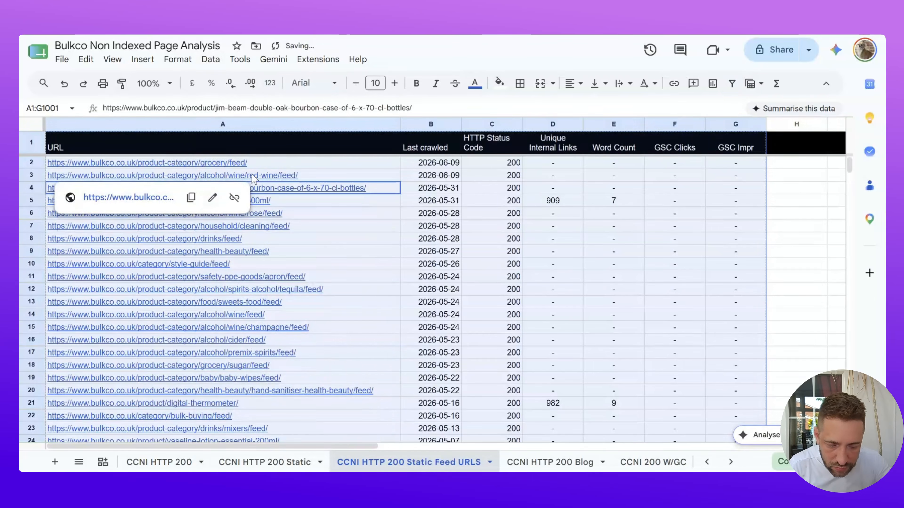
{"action": "key", "text": "Delete"}
{"action": "key", "text": "ctrl+v"}
Create a new filter on the Static Feed URLS data and filter the URL column by the condition Text contains "/feed/"
{"action": "left_click", "coordinate": [210, 59]}
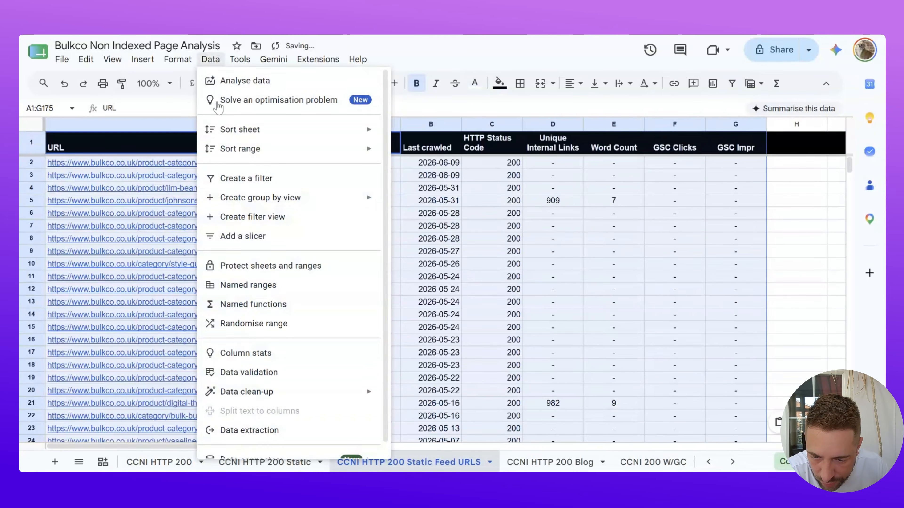
{"action": "left_click", "coordinate": [249, 176]}
{"action": "left_click", "coordinate": [394, 148]}
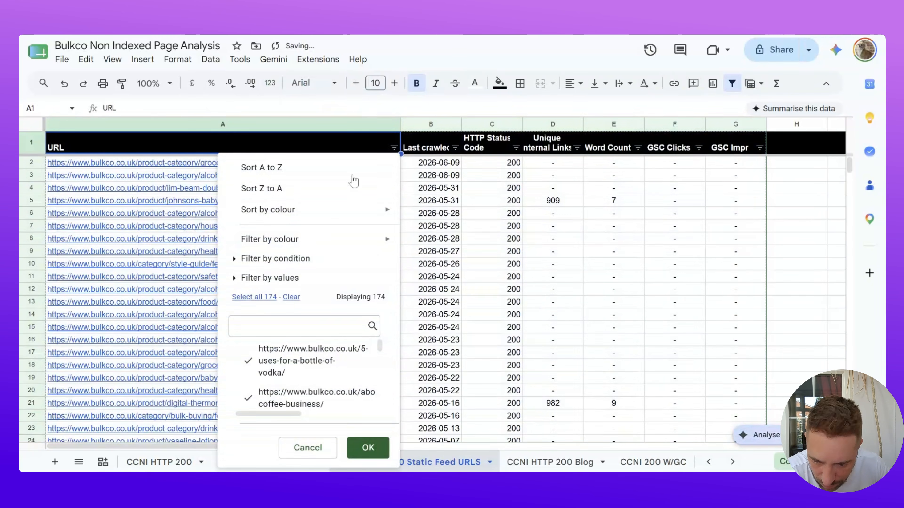
{"action": "left_click", "coordinate": [306, 258]}
{"action": "left_click", "coordinate": [307, 284]}
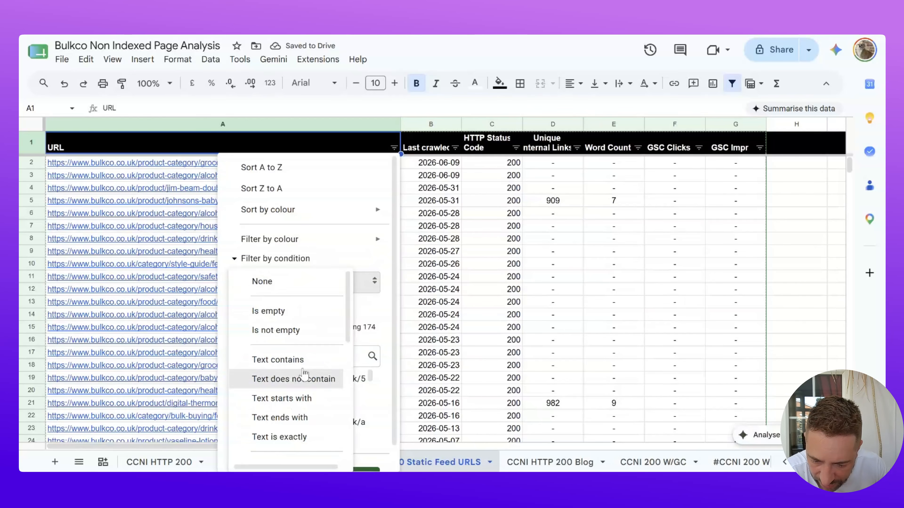
{"action": "left_click", "coordinate": [305, 357]}
{"action": "type", "text": "/feed/"}
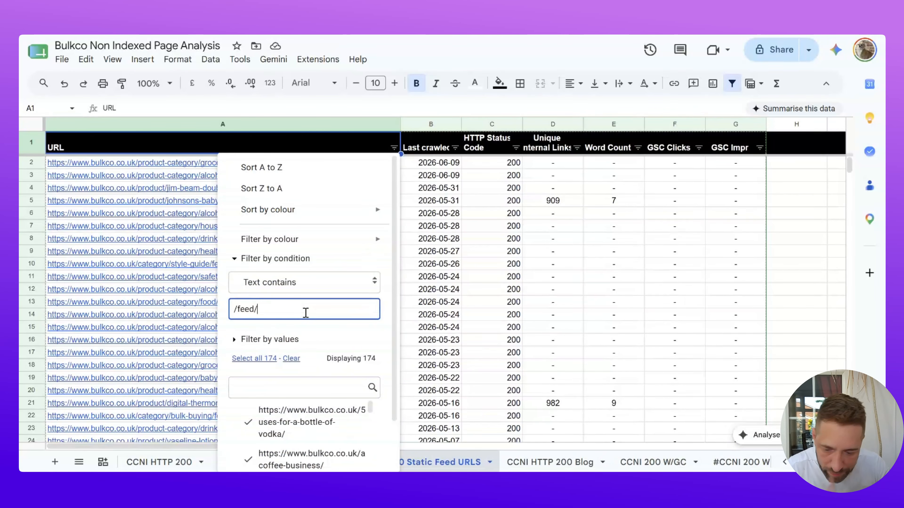
{"action": "scroll", "coordinate": [306, 312], "scroll_direction": "down", "scroll_amount": 1}
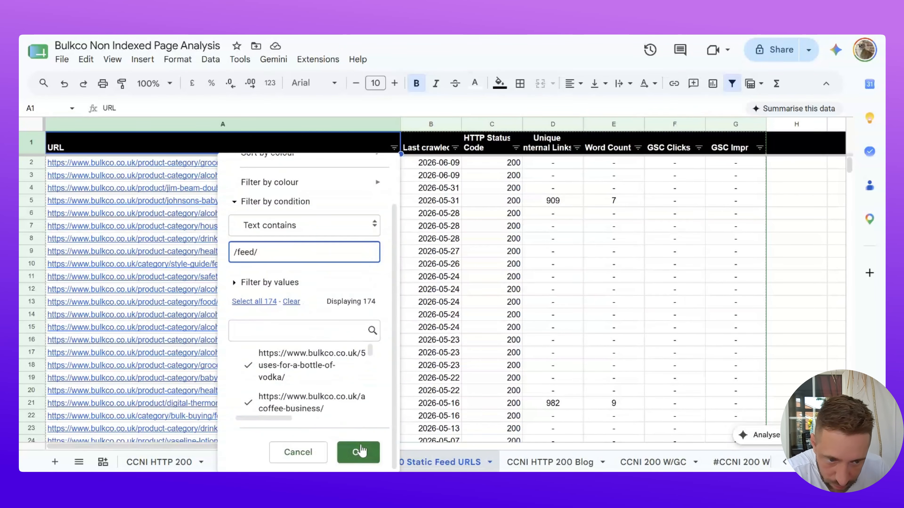
{"action": "left_click", "coordinate": [358, 465]}
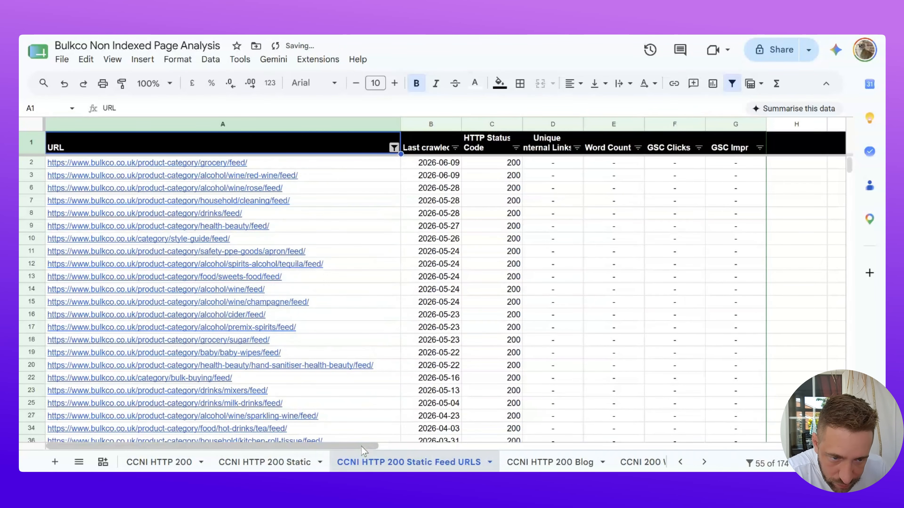
Examine the filtered feed URLs, then look through the remaining URLs in the CCNI HTTP 200 Static sheet
{"action": "left_click", "coordinate": [292, 123]}
{"action": "scroll", "coordinate": [300, 286], "scroll_direction": "down", "scroll_amount": 5}
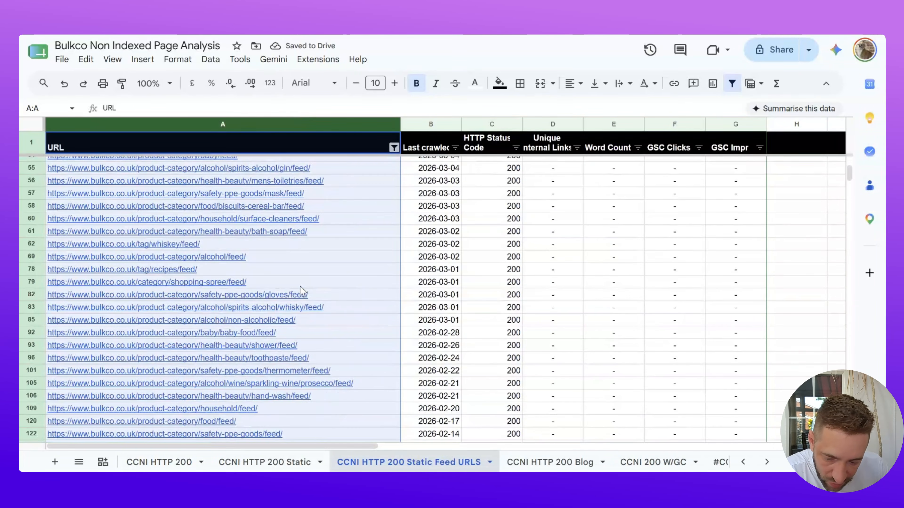
{"action": "scroll", "coordinate": [300, 286], "scroll_direction": "up", "scroll_amount": 5}
{"action": "mouse_move", "coordinate": [299, 291]}
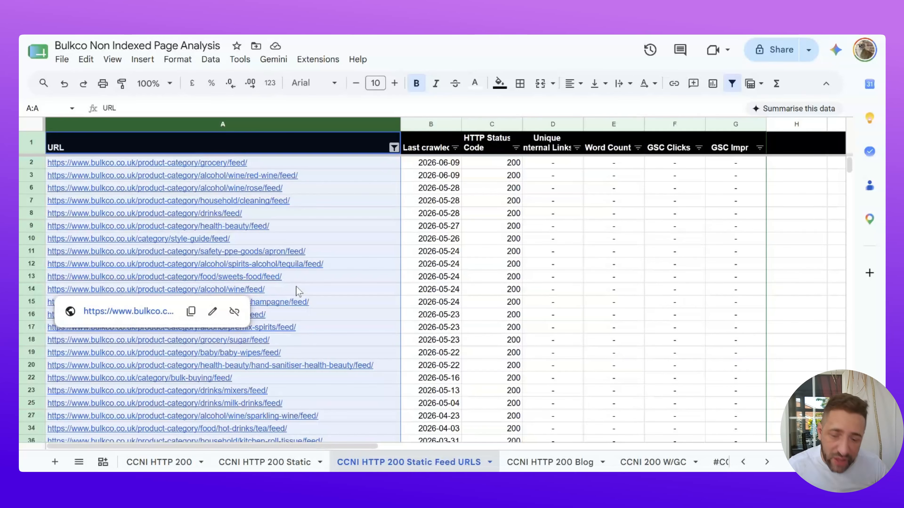
{"action": "scroll", "coordinate": [343, 196], "scroll_direction": "down", "scroll_amount": 20}
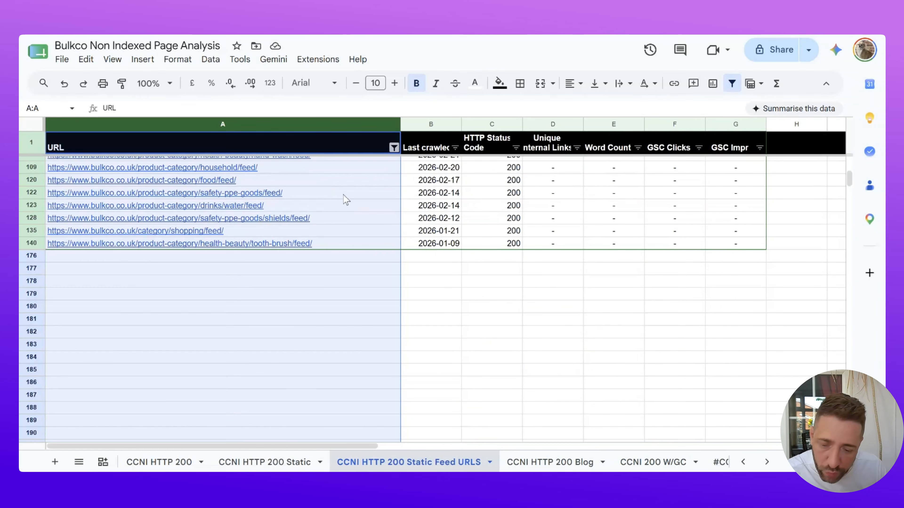
{"action": "scroll", "coordinate": [343, 196], "scroll_direction": "up", "scroll_amount": 20}
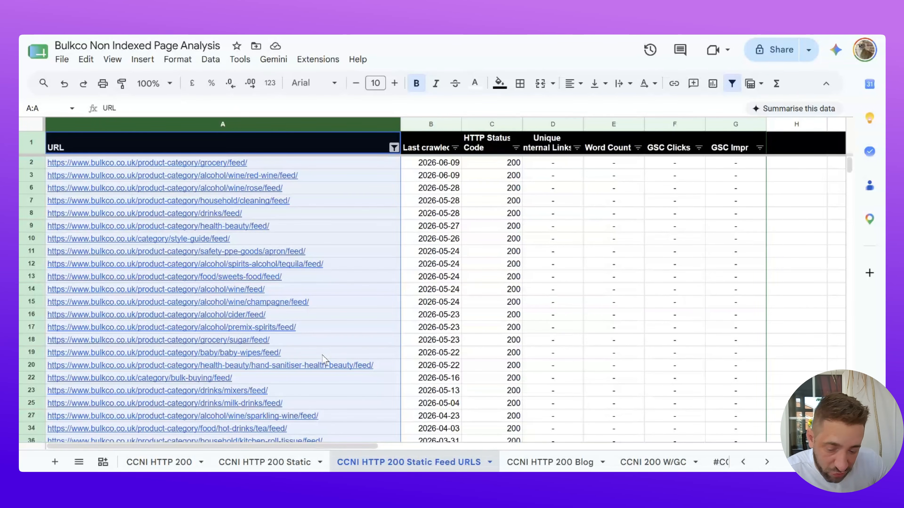
{"action": "left_click", "coordinate": [295, 462]}
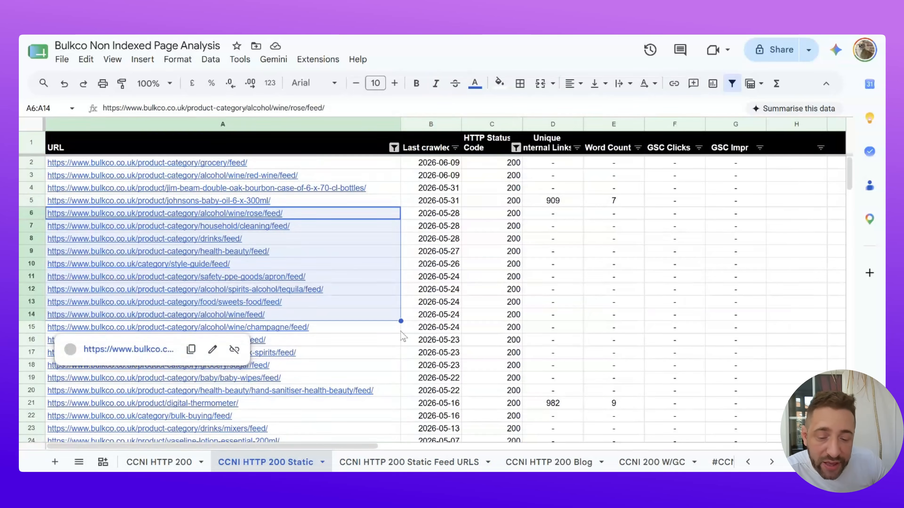
{"action": "scroll", "coordinate": [404, 336], "scroll_direction": "down", "scroll_amount": 5}
{"action": "scroll", "coordinate": [402, 335], "scroll_direction": "down", "scroll_amount": 20}
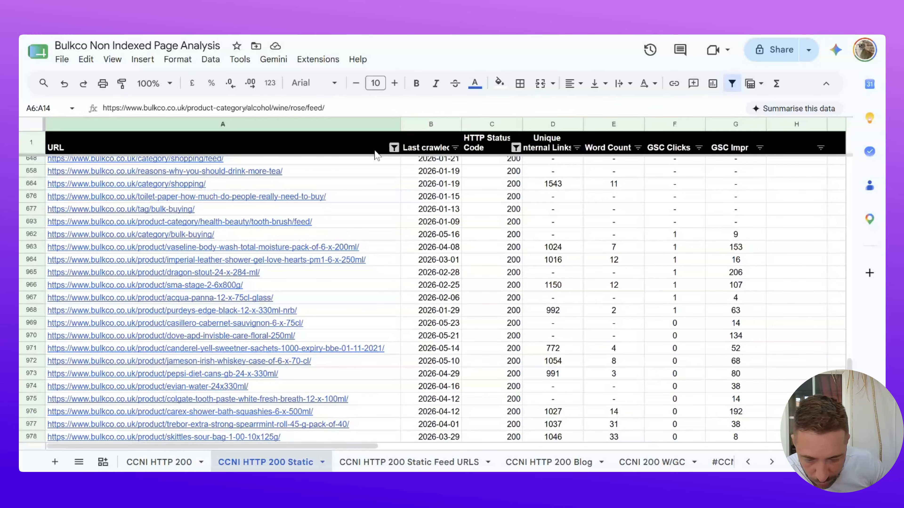
Duplicate the CCNI HTTP 200 Static Feed URLS sheet and rename the copy as CCNI HTTP 200 Static Tag URLS
{"action": "right_click", "coordinate": [443, 461]}
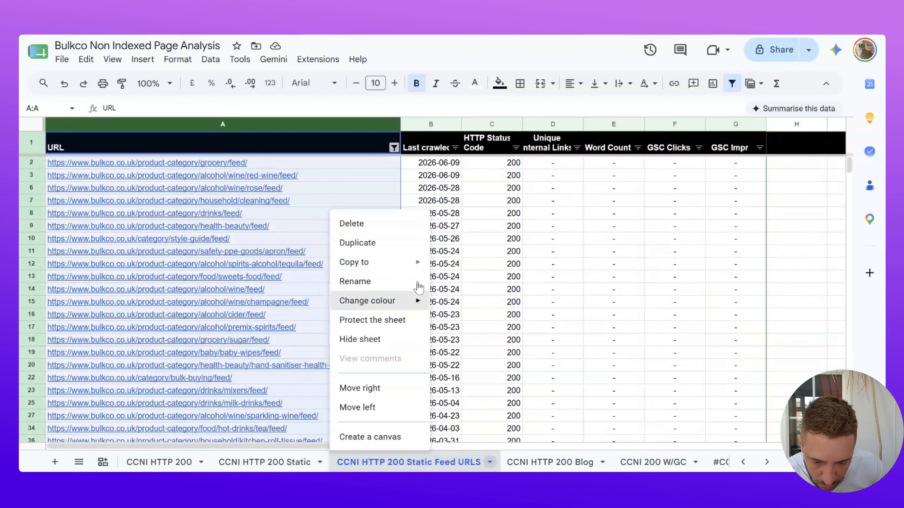
{"action": "left_click", "coordinate": [395, 243]}
{"action": "double_click", "coordinate": [543, 462]}
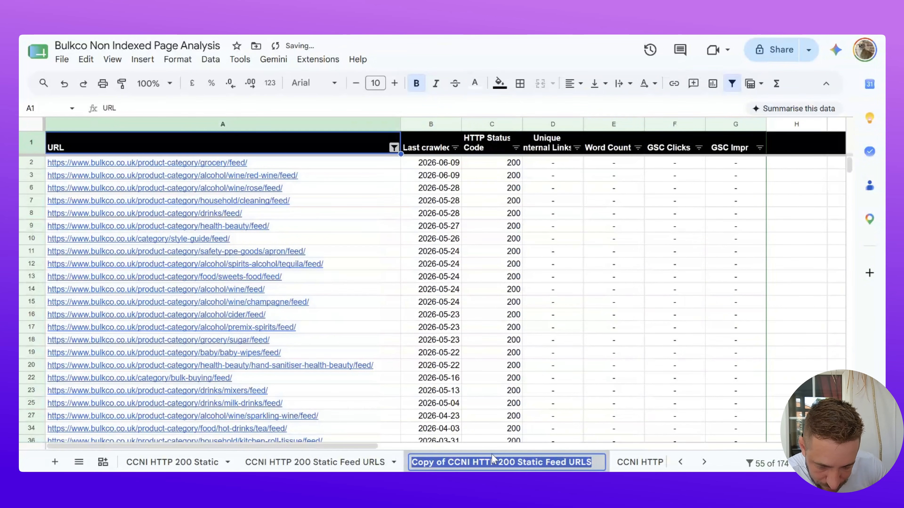
{"action": "left_click_drag", "start_coordinate": [448, 462], "coordinate": [408, 464]}
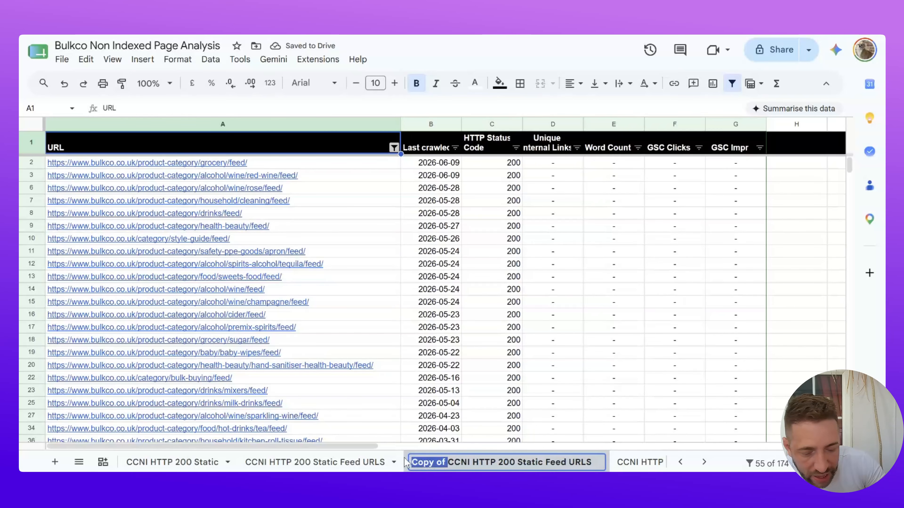
{"action": "key", "text": "BackSpace"}
{"action": "double_click", "coordinate": [524, 462]}
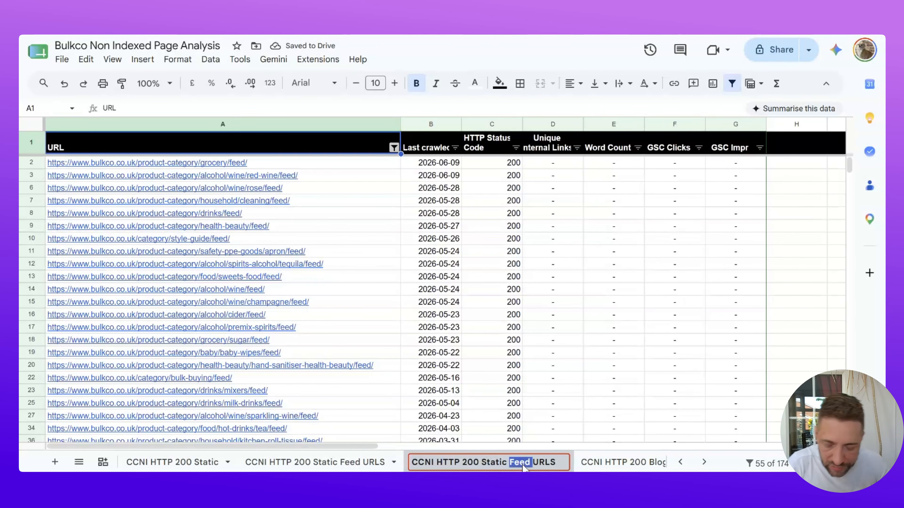
{"action": "type", "text": "Tag"}
{"action": "key", "text": "Return"}
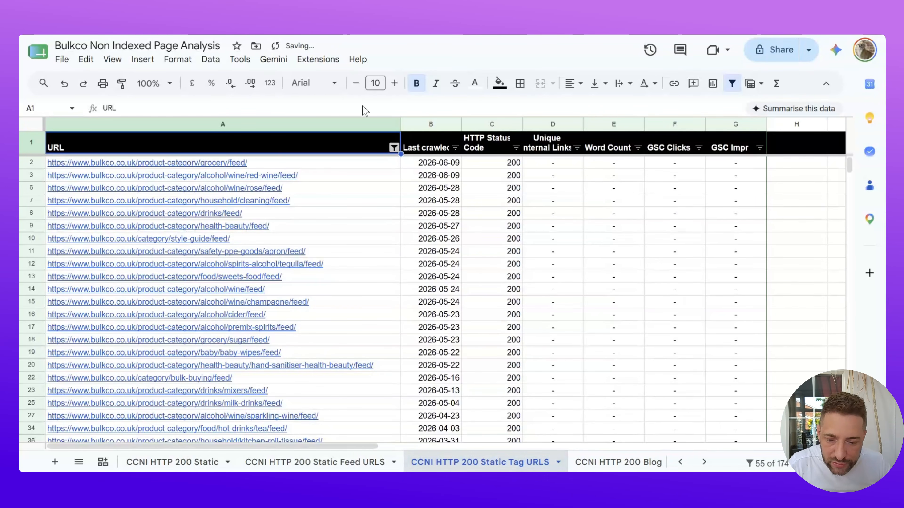
Change the URL column filter of the Static Tag URLS sheet to the condition Text contains "/tag/"
{"action": "left_click", "coordinate": [393, 147]}
{"action": "left_click", "coordinate": [281, 307]}
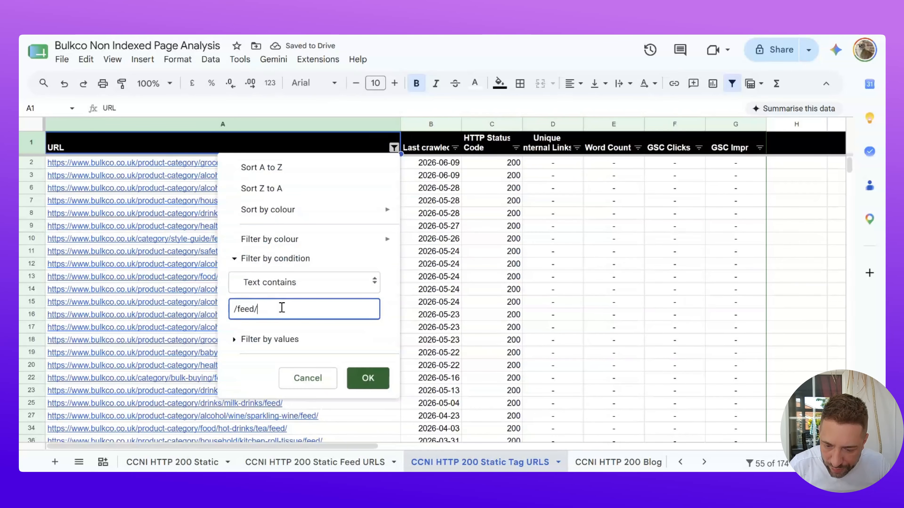
{"action": "key", "text": "ctrl+a"}
{"action": "type", "text": "/tag/"}
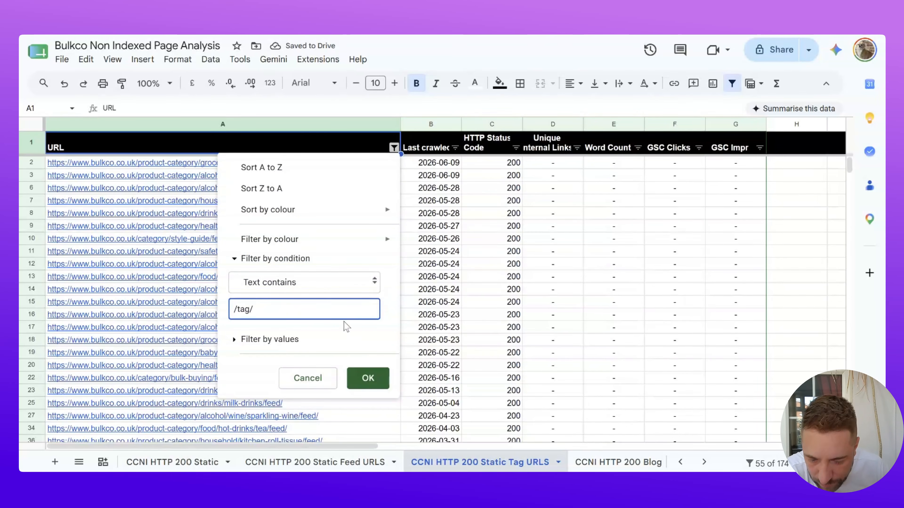
{"action": "left_click", "coordinate": [368, 378]}
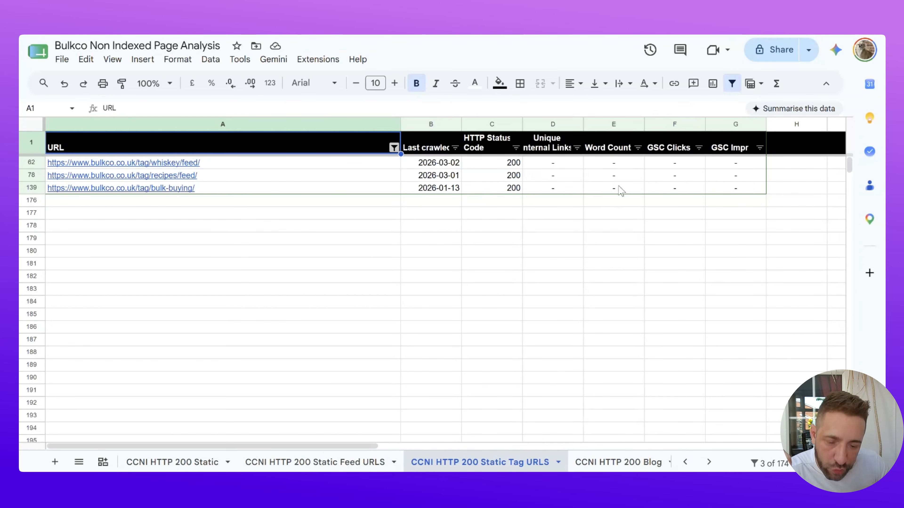
{"action": "left_click_drag", "start_coordinate": [400, 124], "coordinate": [322, 128]}
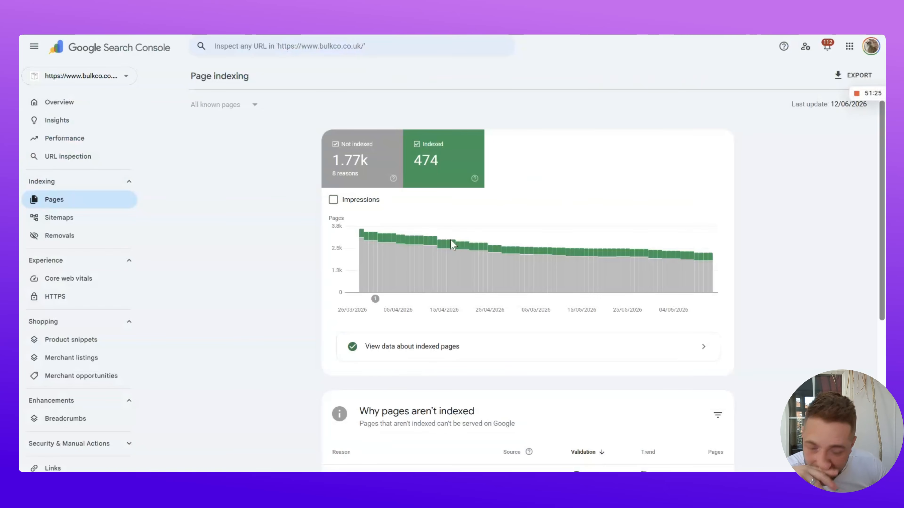
Review the reasons pages aren't indexed in Google Search Console, then bring up Assertive's Page Indexing Issue Support page
{"action": "scroll", "coordinate": [450, 239], "scroll_direction": "down", "scroll_amount": 5}
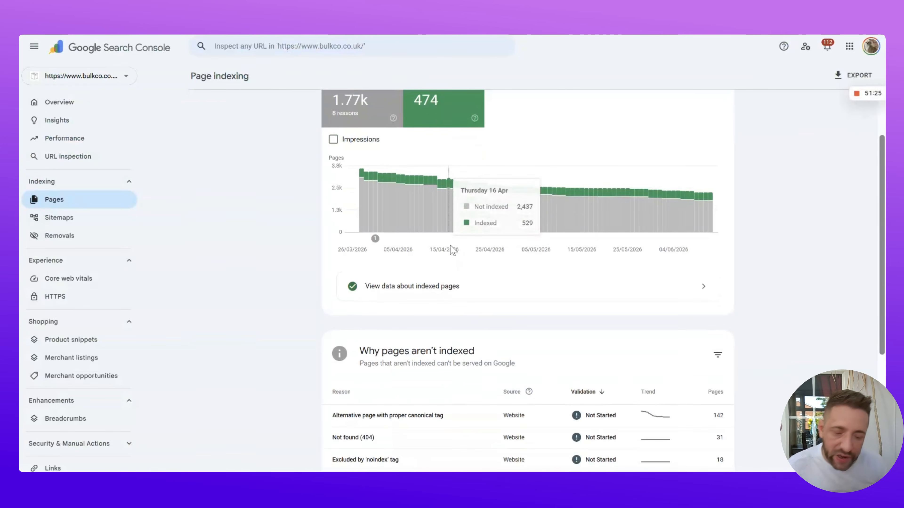
{"action": "scroll", "coordinate": [447, 250], "scroll_direction": "down", "scroll_amount": 2}
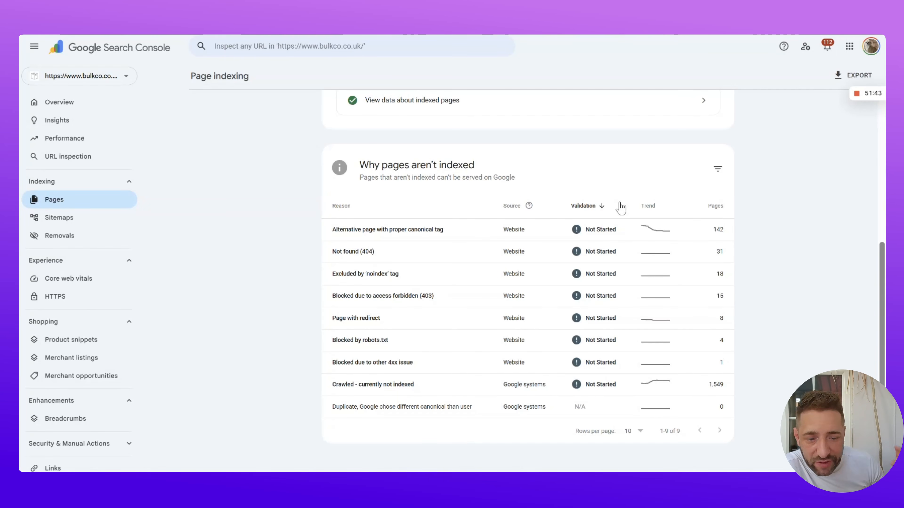
{"action": "left_click", "coordinate": [687, 35]}
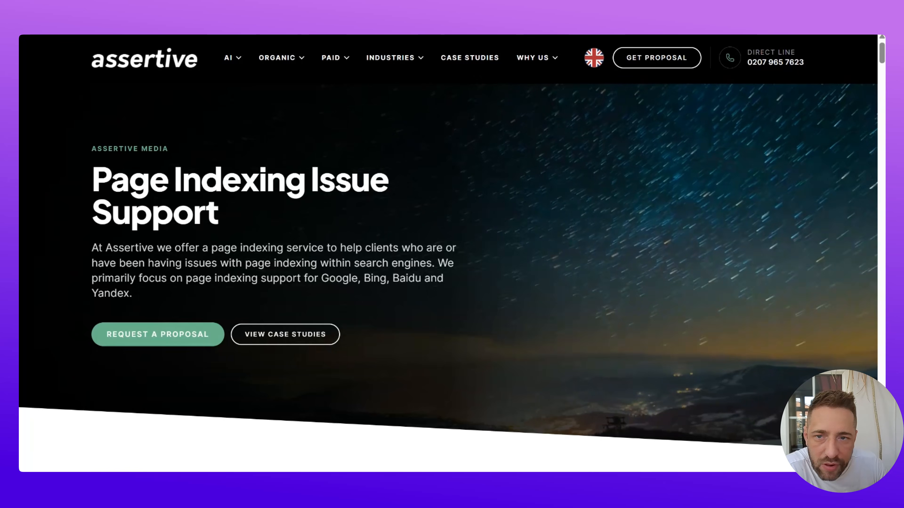
Switch to the Google results for "seo audits" and open the SEO-Audits.IO website from them
{"action": "key", "text": "alt+Tab"}
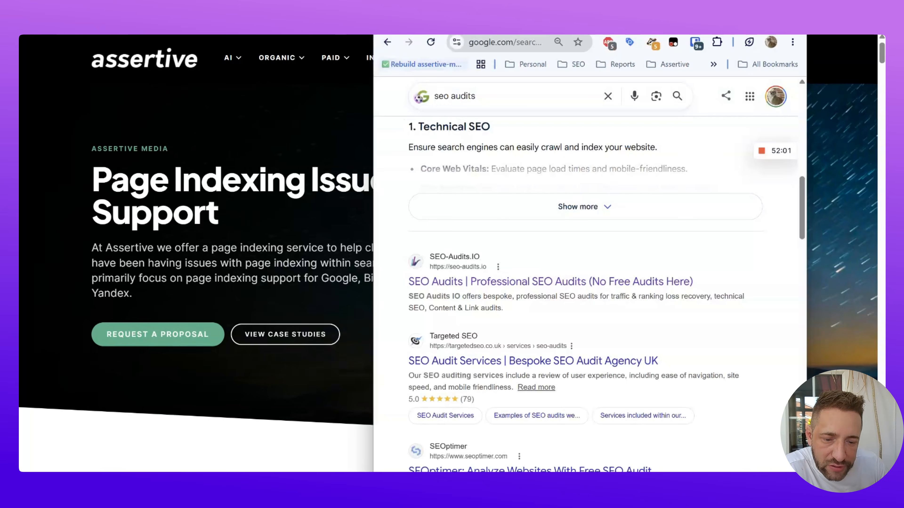
{"action": "left_click", "coordinate": [765, 17]}
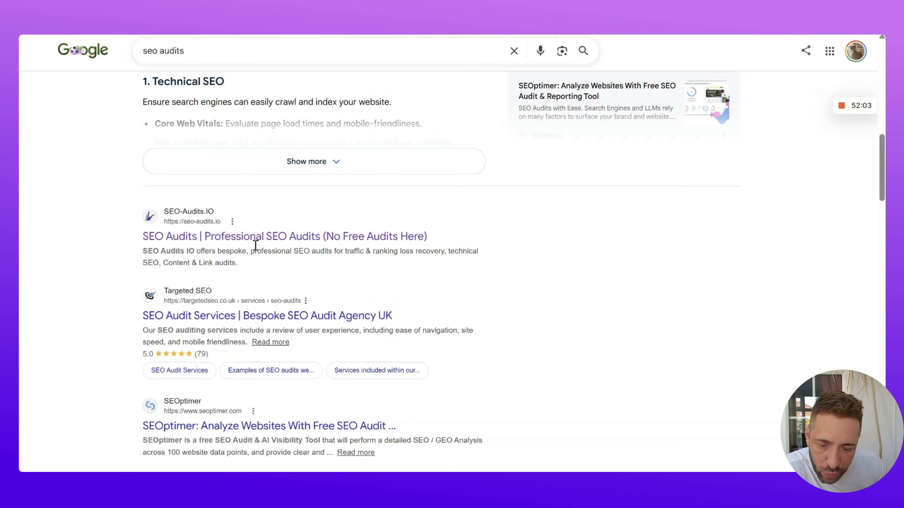
{"action": "scroll", "coordinate": [255, 245], "scroll_direction": "up", "scroll_amount": 10}
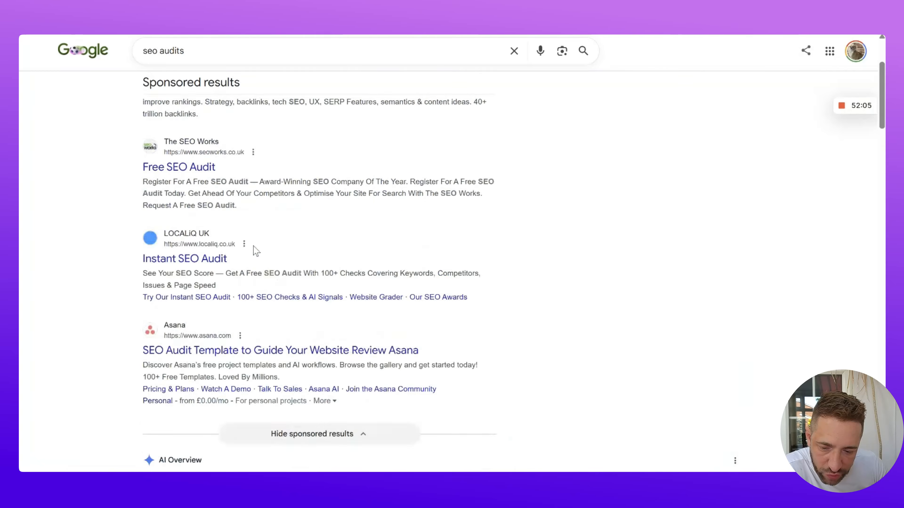
{"action": "scroll", "coordinate": [251, 214], "scroll_direction": "down", "scroll_amount": 15}
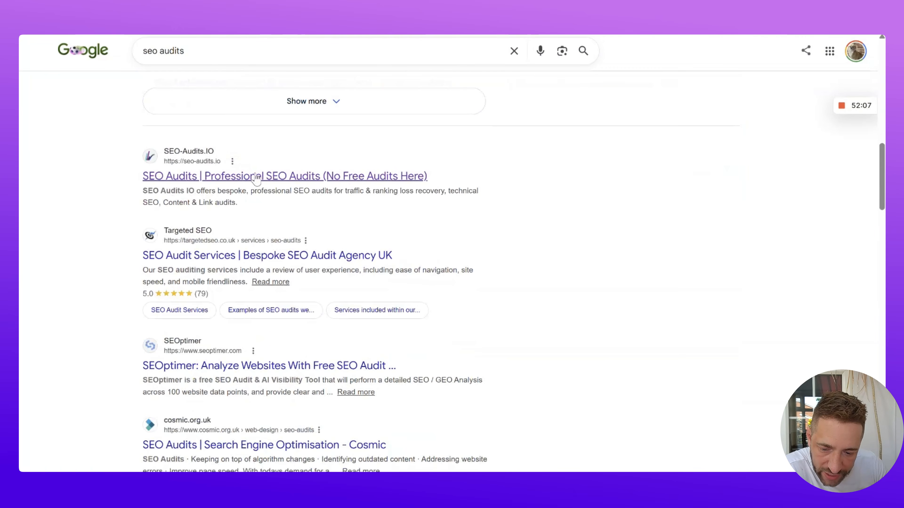
{"action": "left_click", "coordinate": [253, 175]}
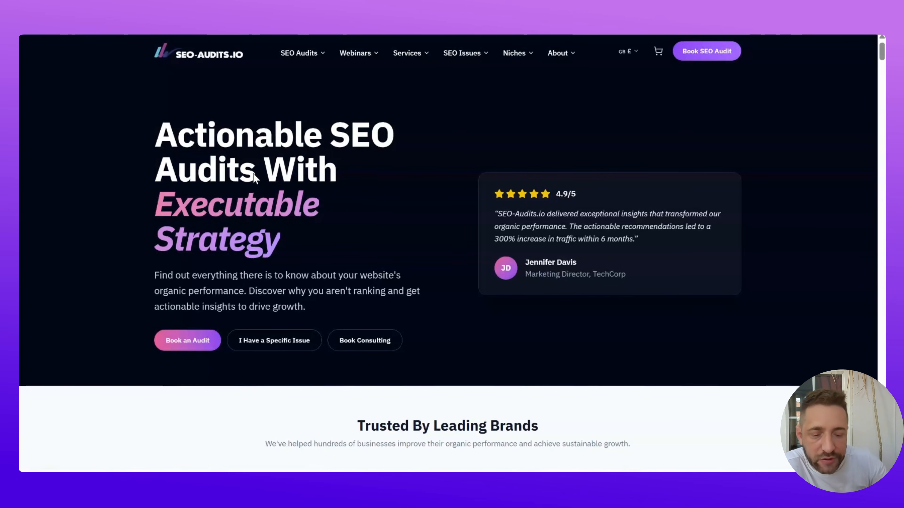